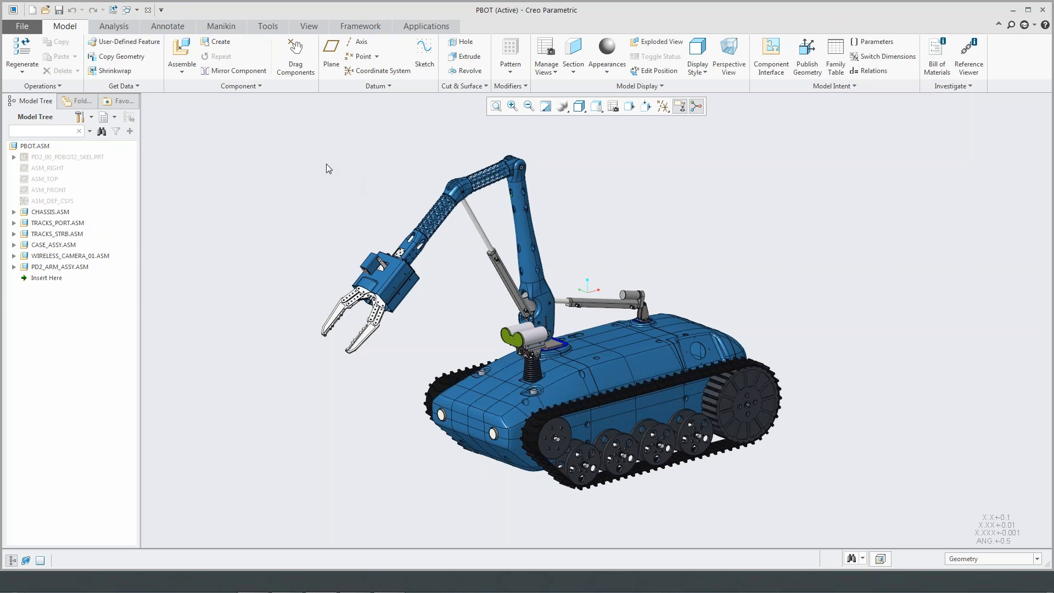
# - Review the program options for customizing the ribbon, quick access toolbar, shortcut menus and keyboard shortcuts
pyautogui.click(19, 28)
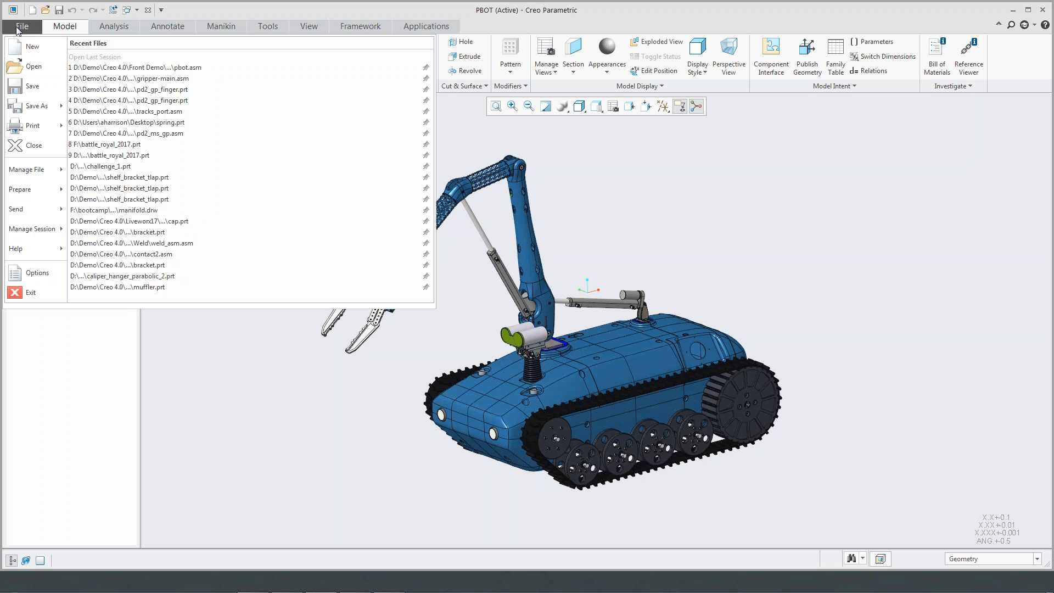
pyautogui.click(33, 273)
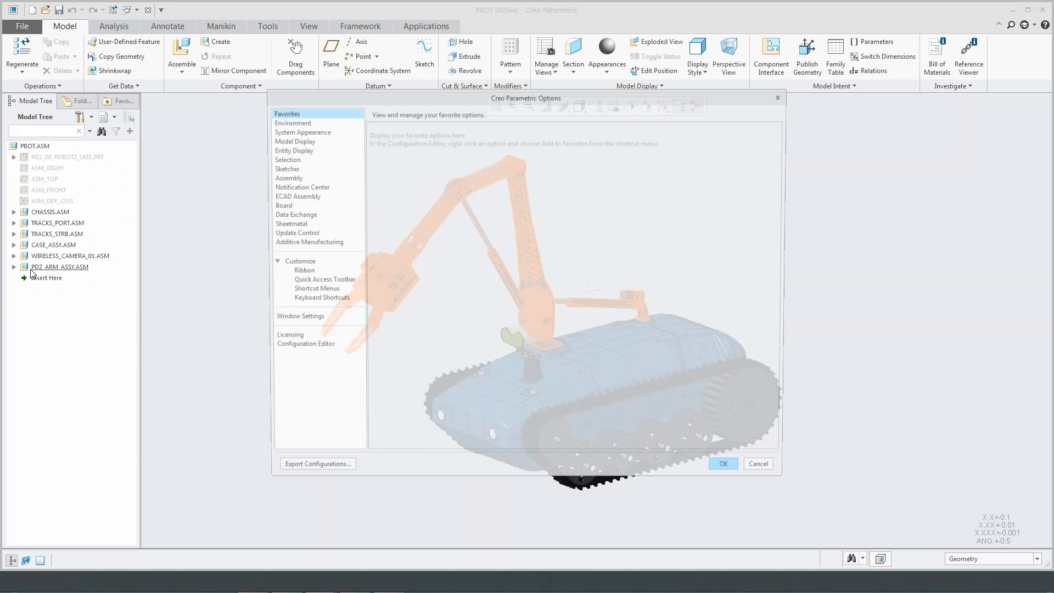
pyautogui.click(301, 274)
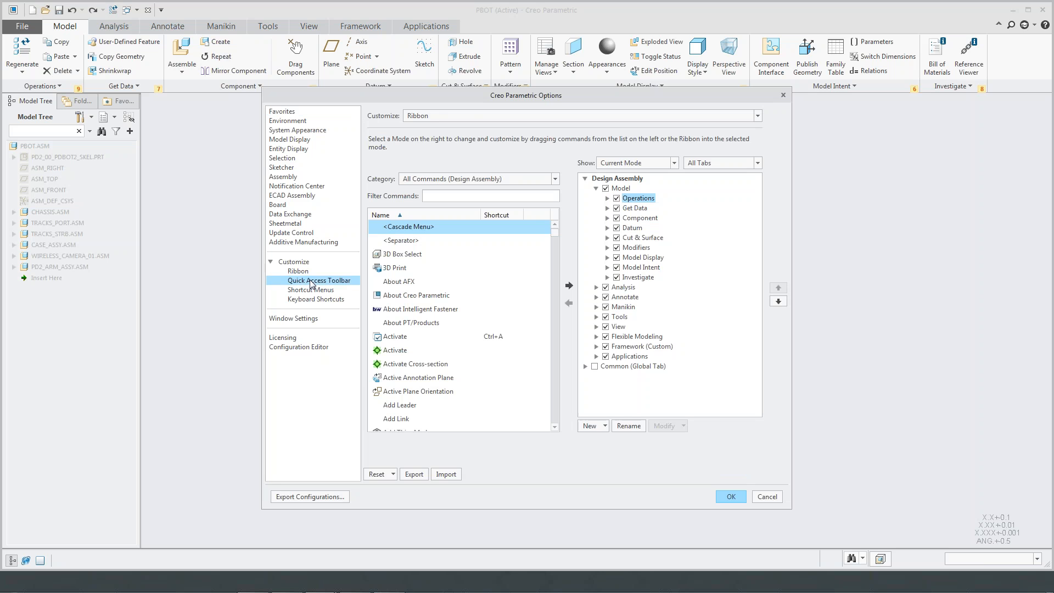
pyautogui.click(311, 282)
pyautogui.click(310, 289)
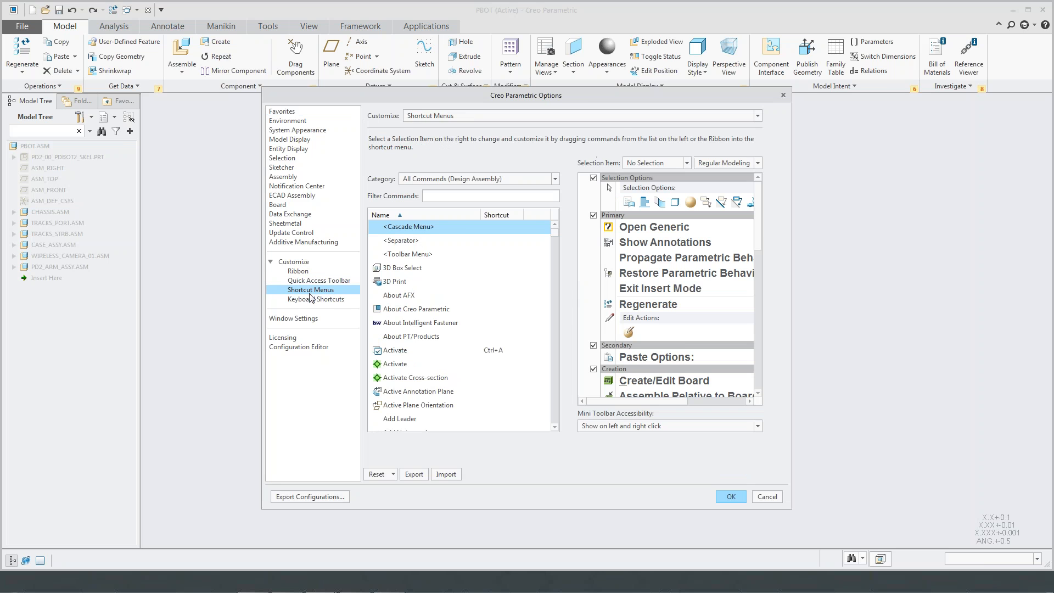
pyautogui.click(312, 299)
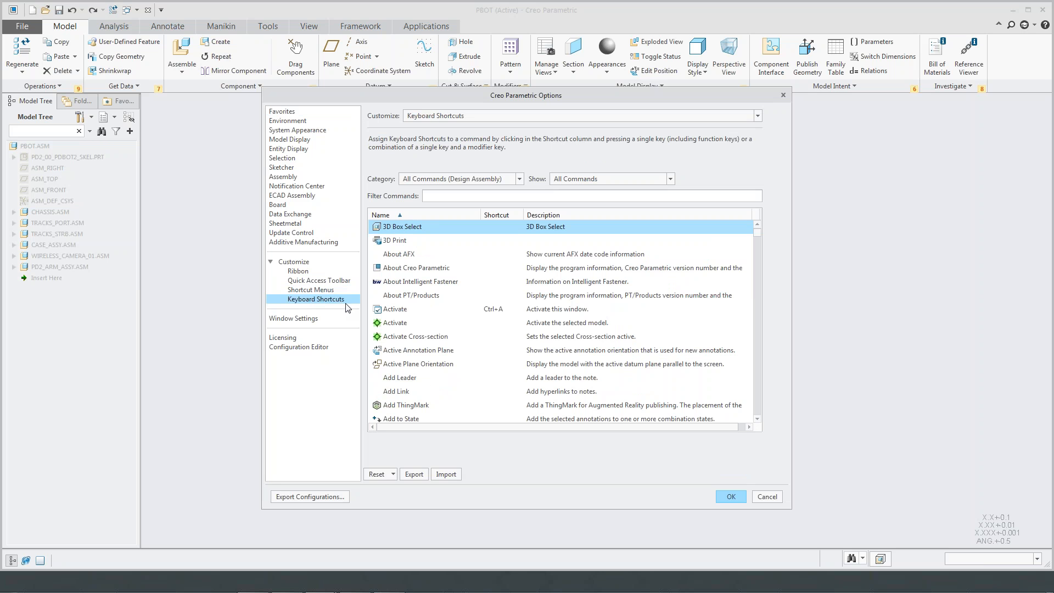
pyautogui.scroll(-20, 535, 334)
pyautogui.scroll(20, 540, 335)
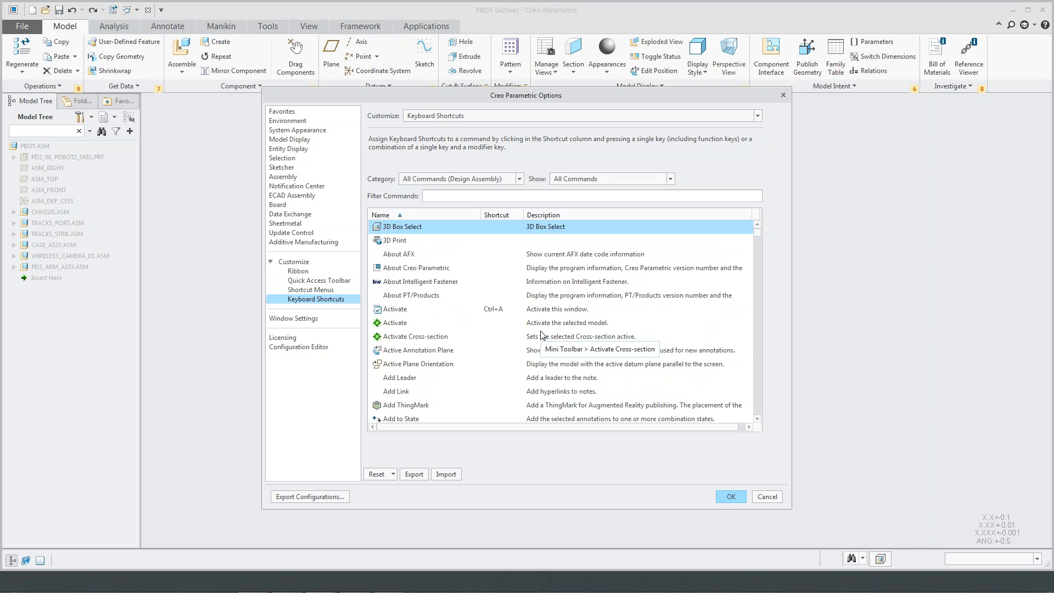
pyautogui.click(736, 498)
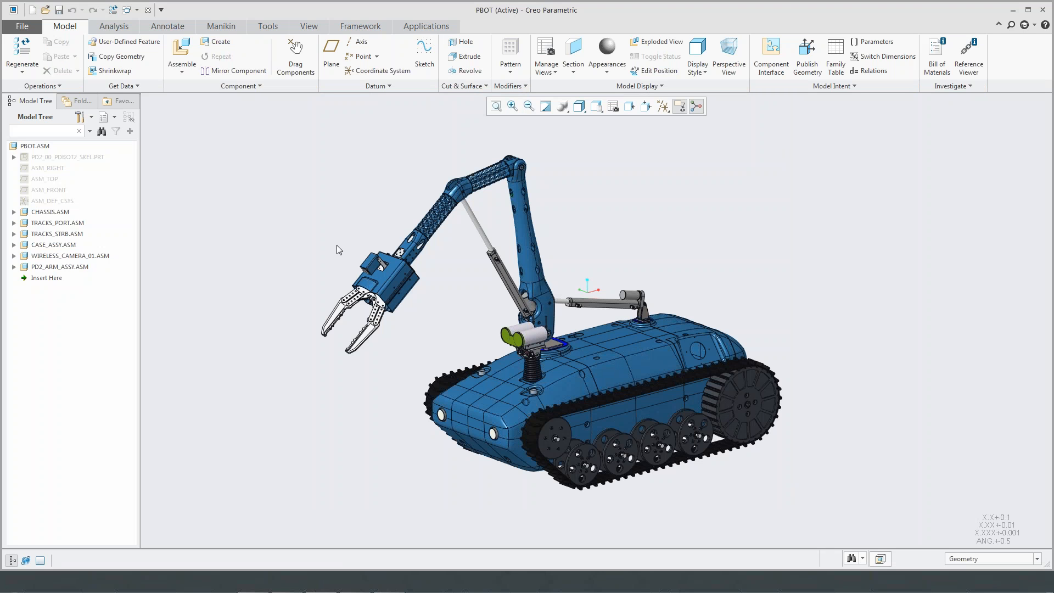
# - Examine the pivot plate beneath the robot arm and the context commands offered for its top face
pyautogui.moveTo(384, 263)
pyautogui.mouseDown(button='middle')
pyautogui.moveTo(547, 253)
pyautogui.moveTo(586, 263)
pyautogui.moveTo(580, 281)
pyautogui.mouseUp(button='middle')
pyautogui.scroll(-8, 639, 329)
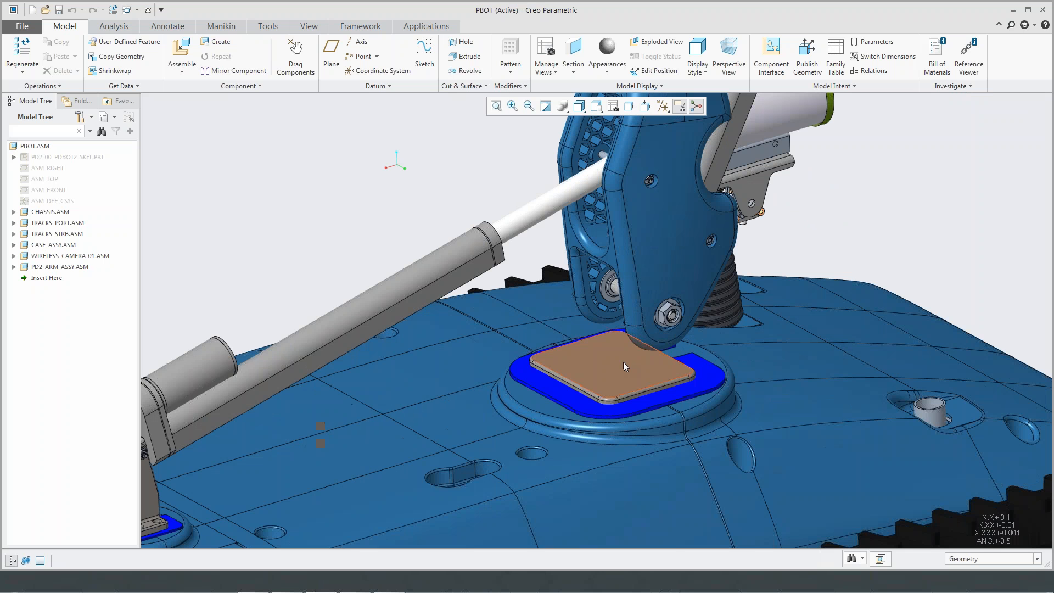
pyautogui.click(621, 361)
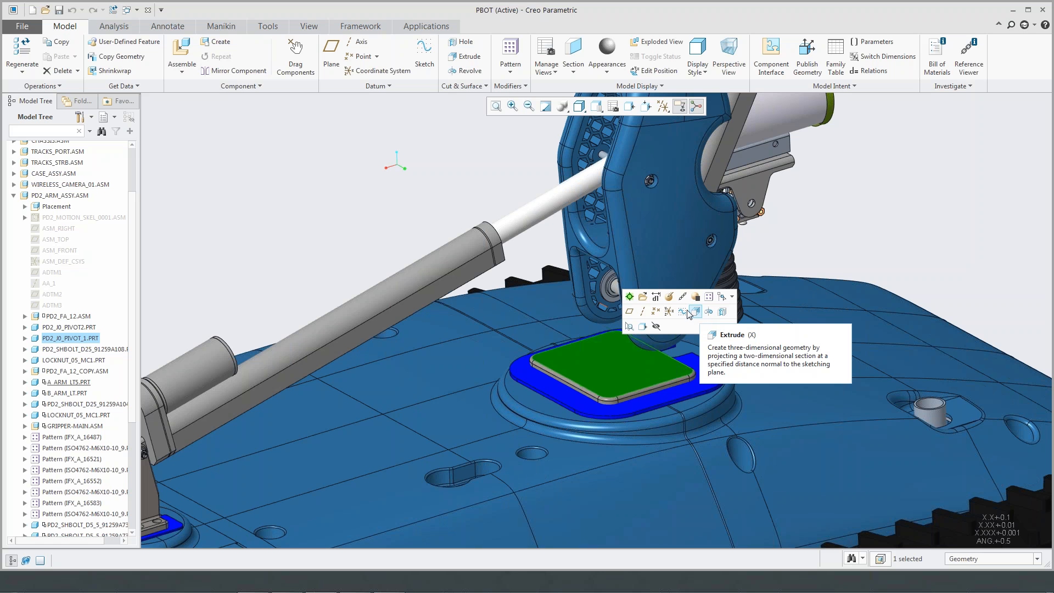
pyautogui.click(443, 220)
pyautogui.scroll(7, 510, 316)
pyautogui.keyDown('shift'); pyautogui.moveTo(520, 304); pyautogui.dragTo(530, 346, button='middle'); pyautogui.keyUp('shift')
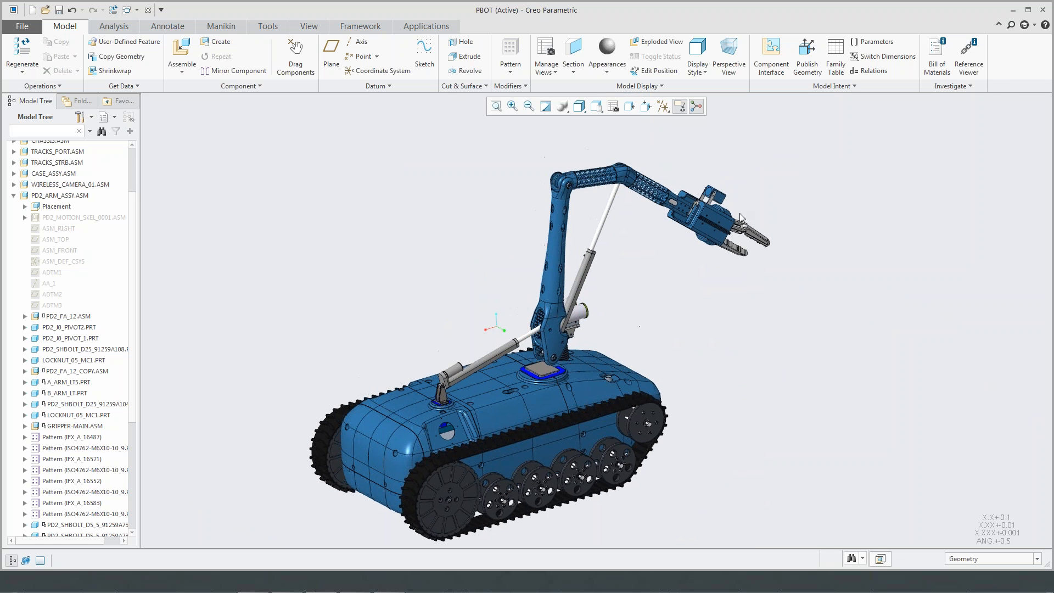
pyautogui.scroll(-2, 548, 356)
pyautogui.scroll(-4, 549, 359)
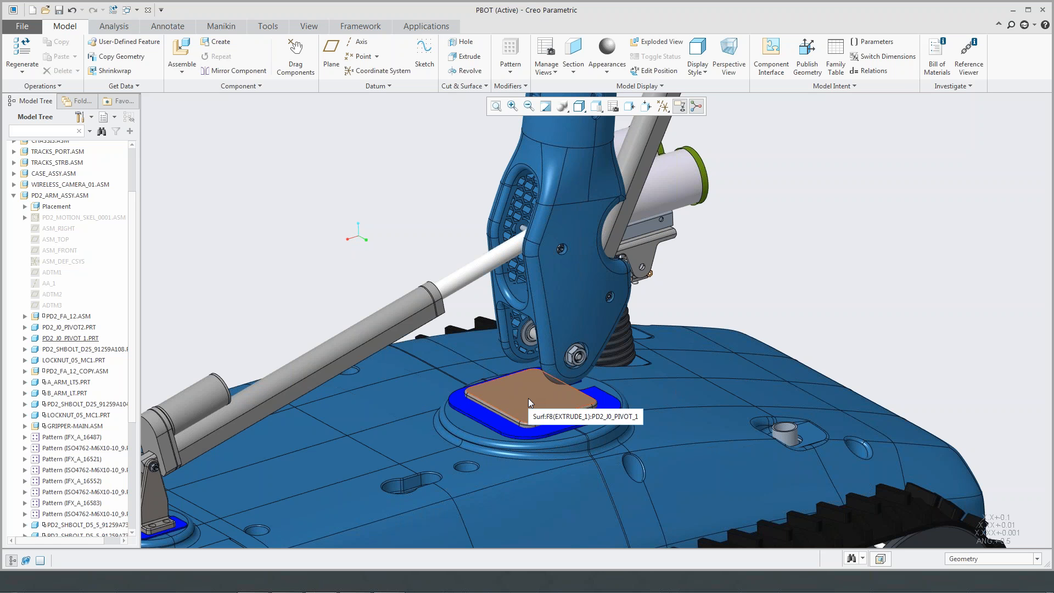
# - Activate the part PD2_J0_PIVOT_1 within the assembly and display its datum planes
pyautogui.click(525, 397)
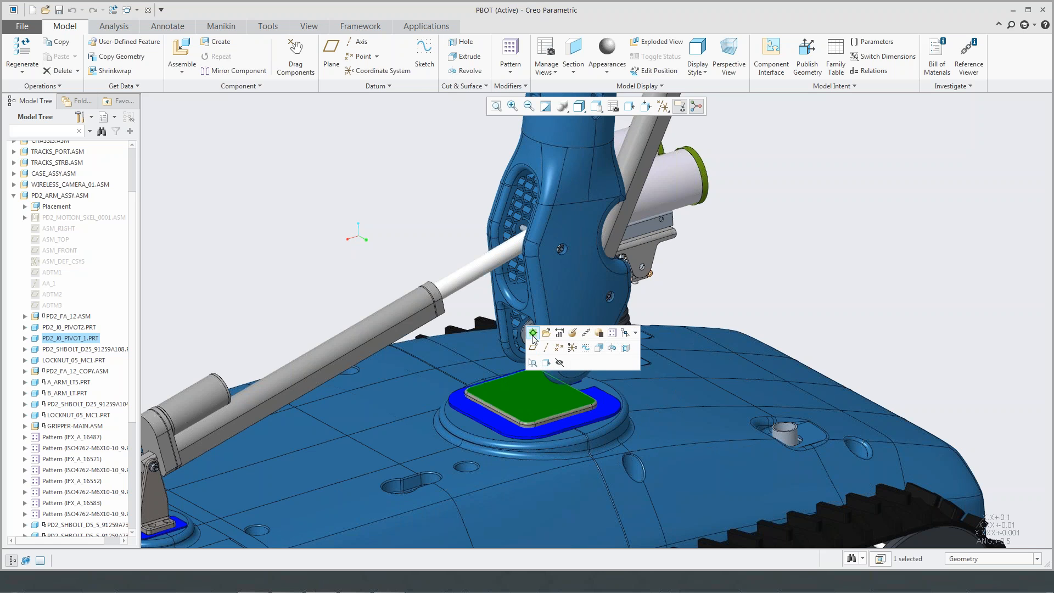
pyautogui.scroll(-4, 528, 396)
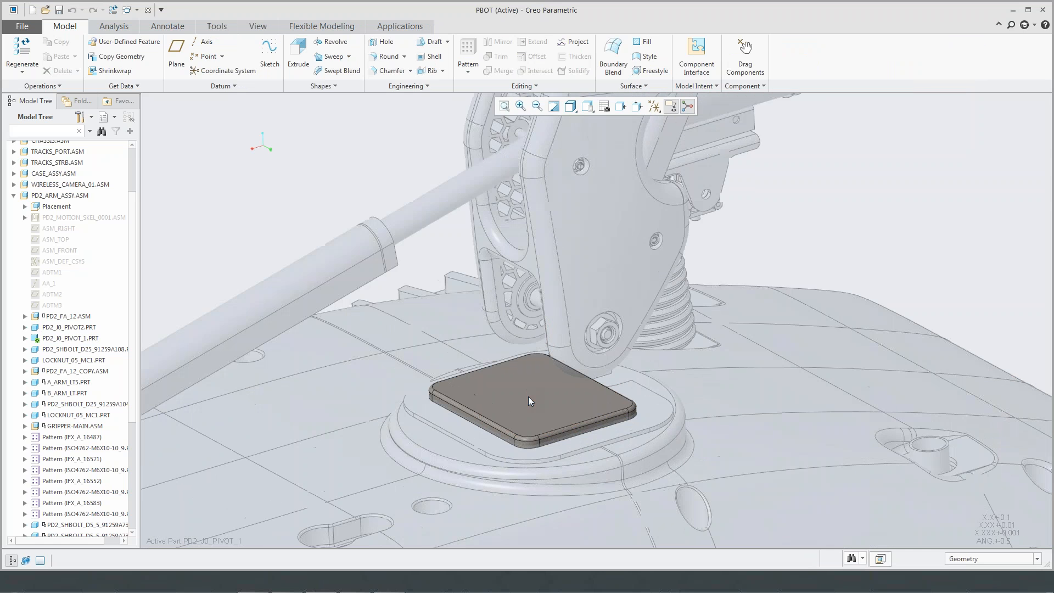
pyautogui.click(654, 106)
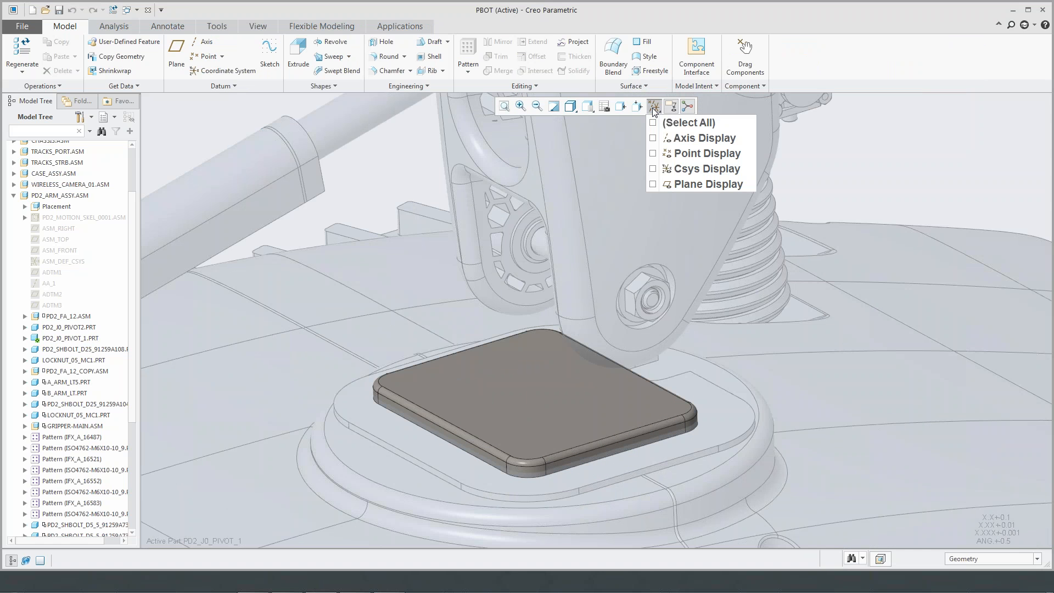
pyautogui.click(681, 183)
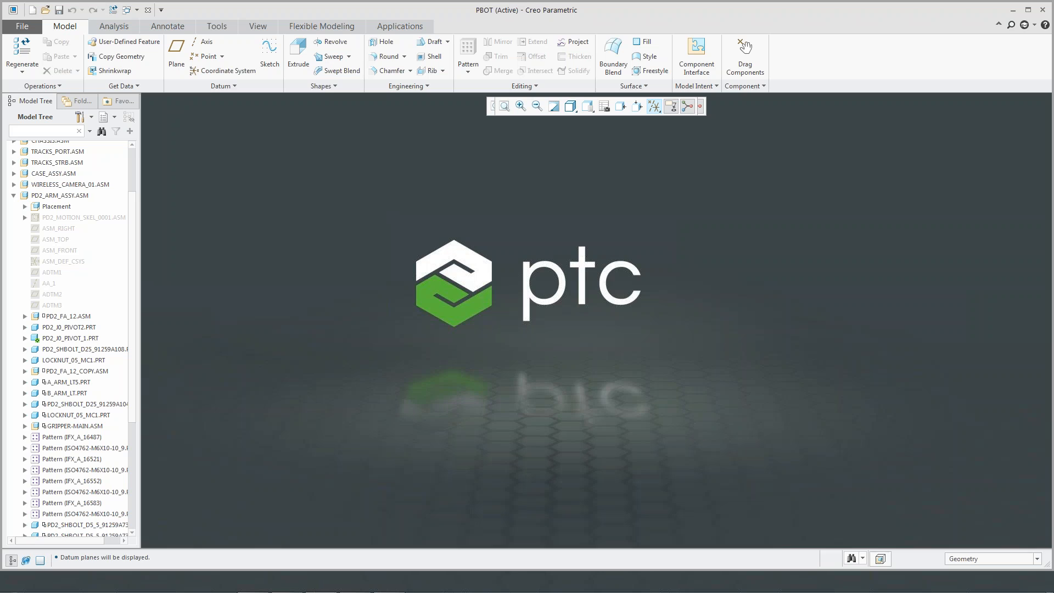
# - Switch the modeling window to full-screen mode and reveal the hidden ribbon and model tree
pyautogui.press('F11')
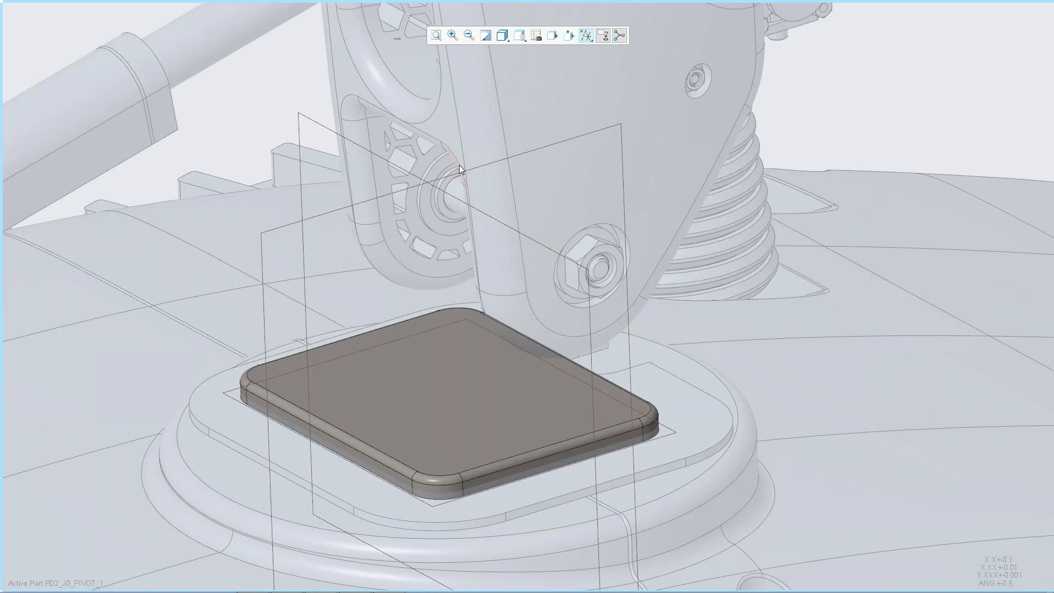
pyautogui.moveTo(638, 5)
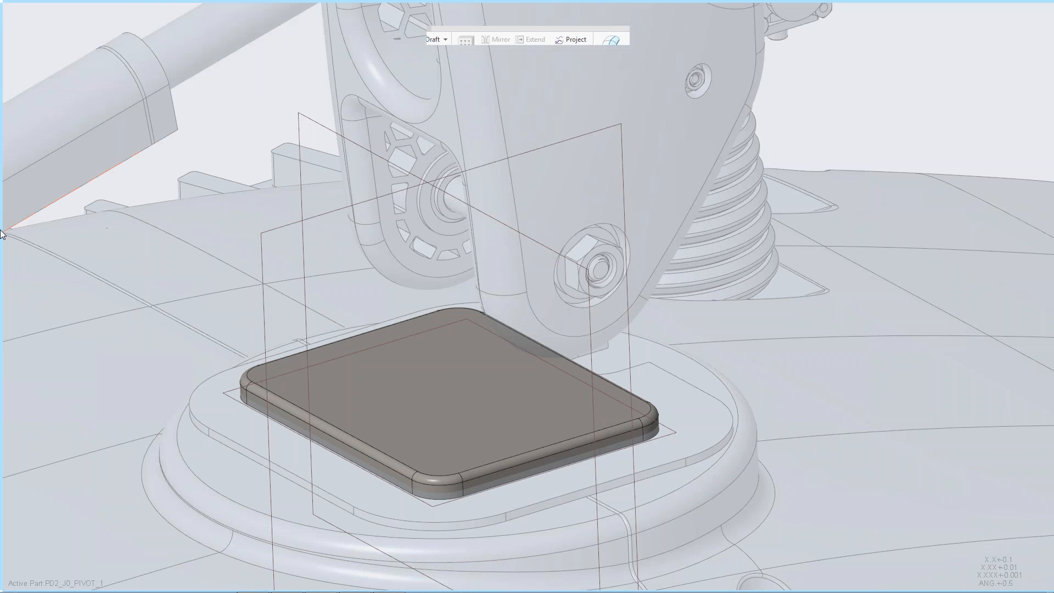
pyautogui.moveTo(3, 235)
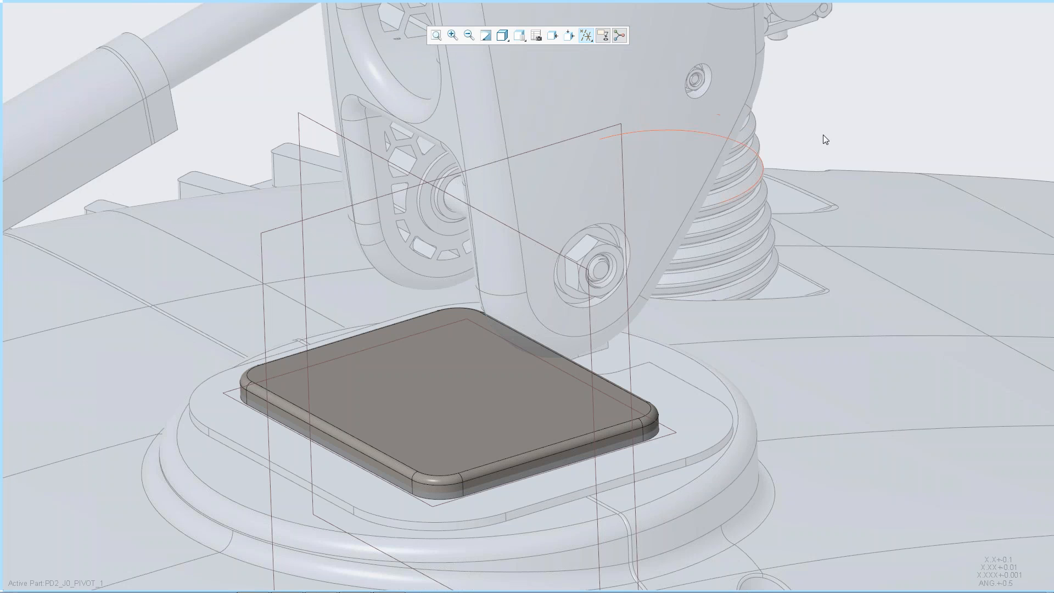
# - Start an Extrude on the vertical datum plane running through the middle of the pivot plate
pyautogui.scroll(2, 751, 189)
pyautogui.keyDown('shift'); pyautogui.moveTo(623, 213); pyautogui.dragTo(659, 256, button='middle'); pyautogui.keyUp('shift')
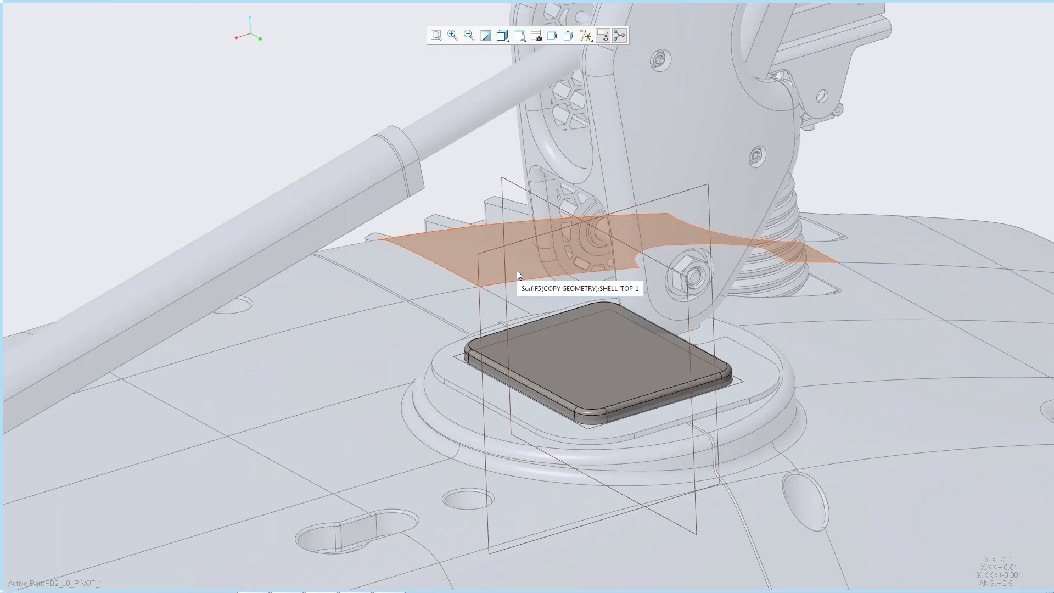
pyautogui.click(499, 246)
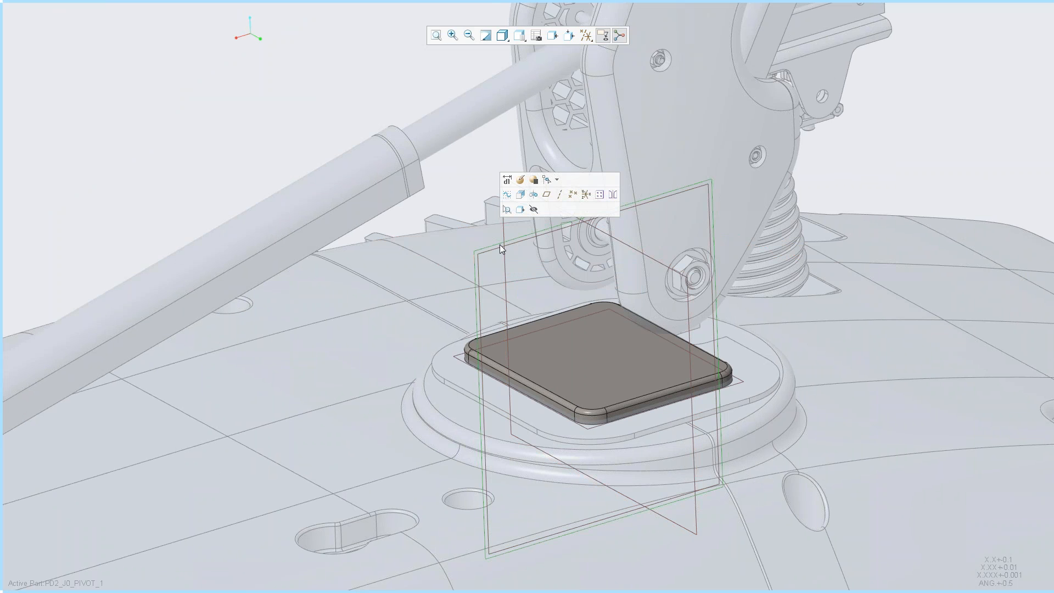
pyautogui.click(520, 195)
# - Clip the model at the sketching plane and orient the view square to the sketch
pyautogui.scroll(8, 518, 237)
pyautogui.moveTo(526, 237)
pyautogui.mouseDown(button='middle')
pyautogui.moveTo(607, 225)
pyautogui.moveTo(535, 235)
pyautogui.moveTo(540, 262)
pyautogui.mouseUp(button='middle')
pyautogui.scroll(-5, 544, 256)
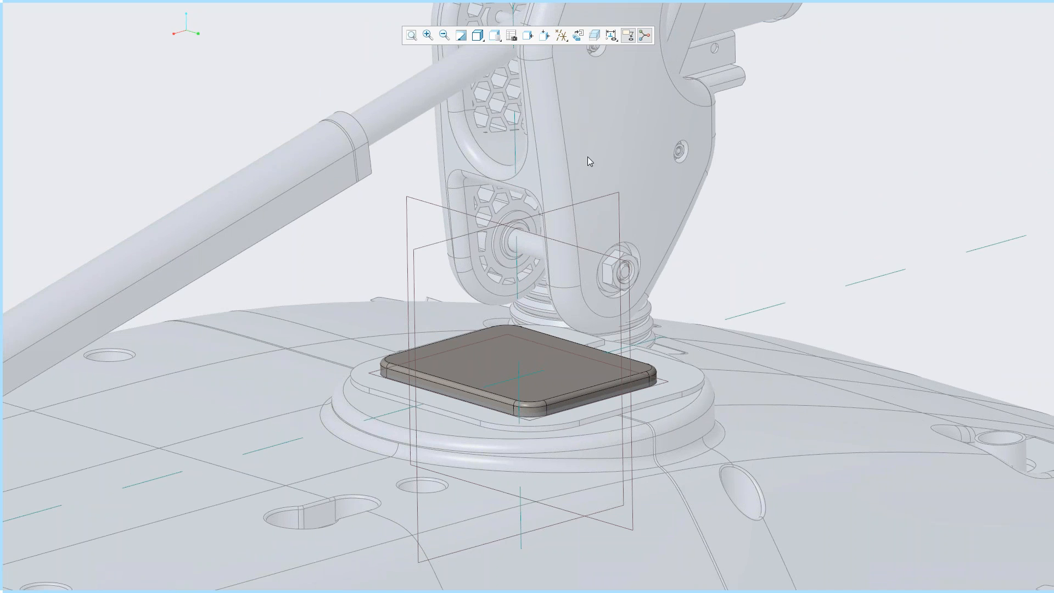
pyautogui.click(596, 34)
pyautogui.click(580, 36)
pyautogui.scroll(5, 567, 321)
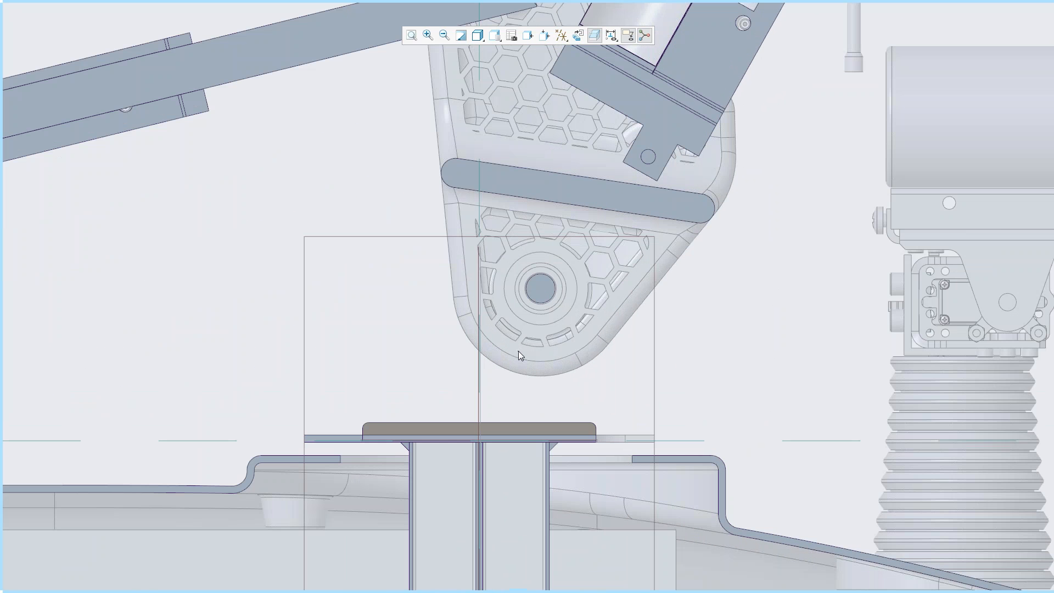
# - Sketch two concentric circles on the arm's pivot bolt, one matching the bolt's diameter and one larger around it
pyautogui.scroll(2, 519, 351)
pyautogui.rightClick(295, 328)
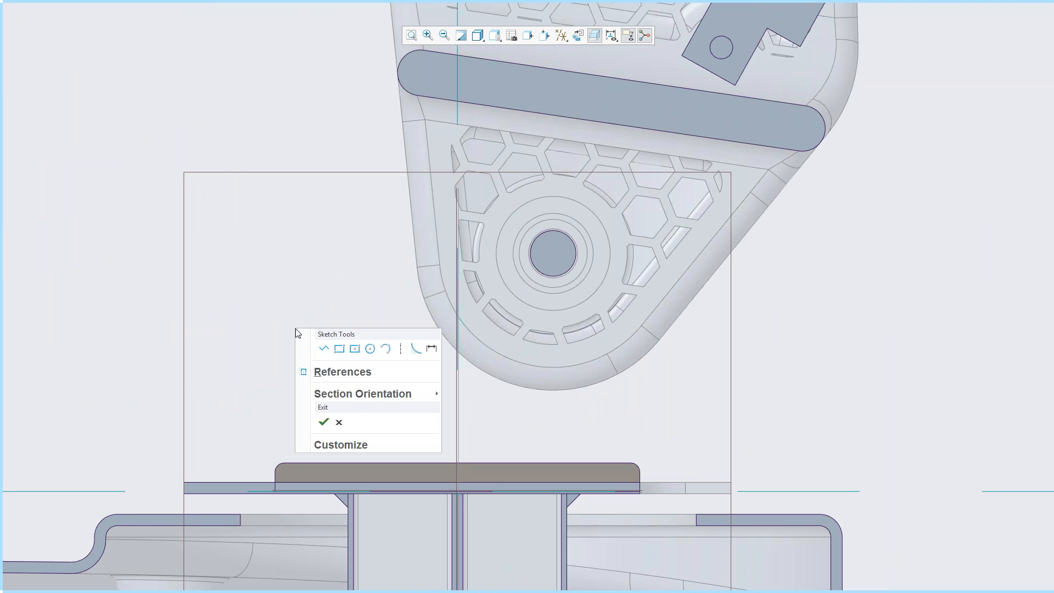
pyautogui.click(371, 350)
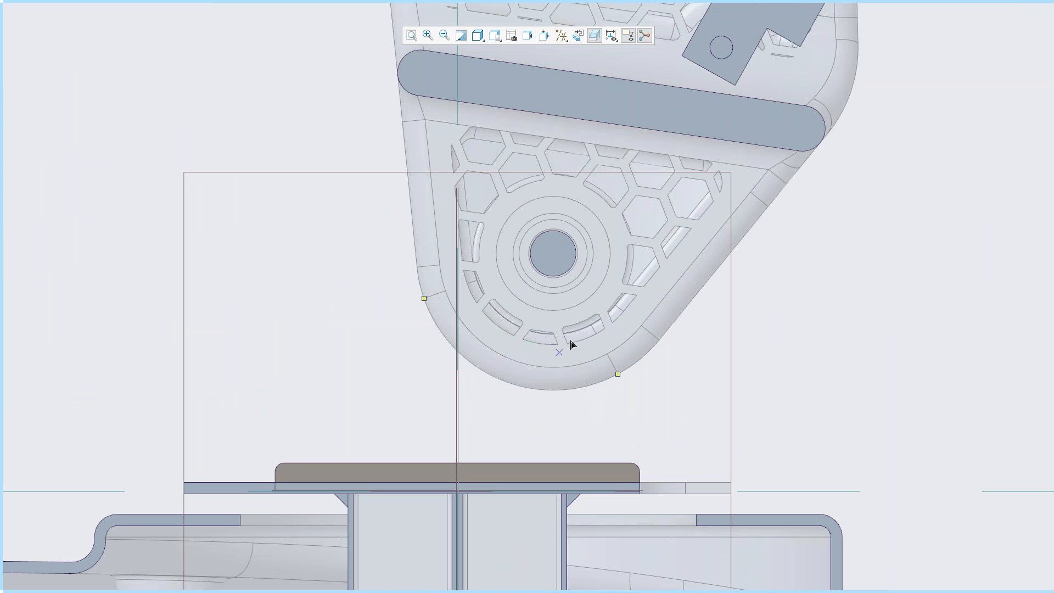
pyautogui.scroll(2, 558, 254)
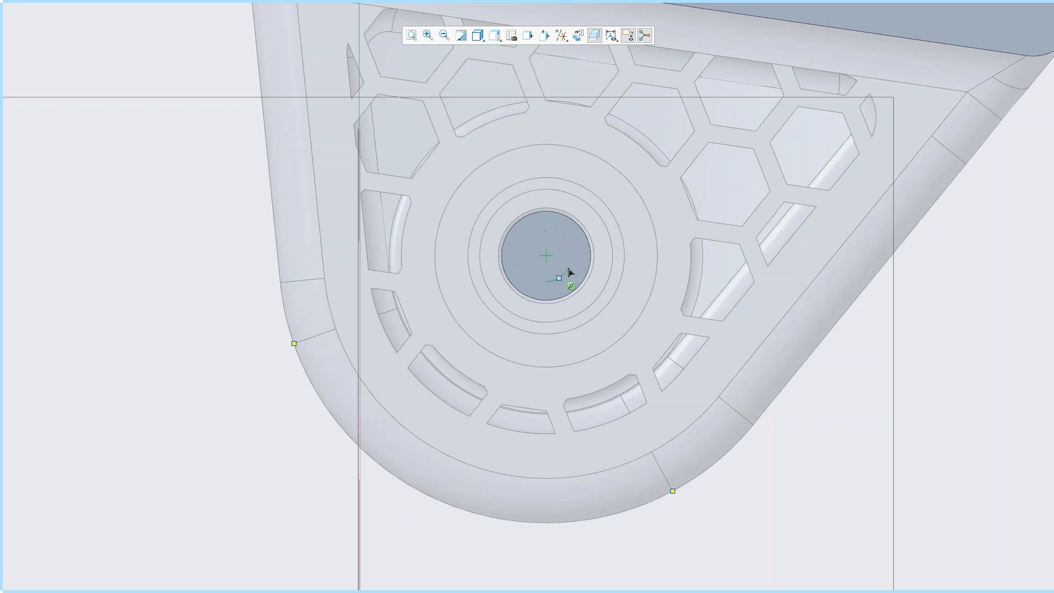
pyautogui.click(571, 224)
pyautogui.click(592, 255)
pyautogui.click(651, 170)
pyautogui.middleClick(651, 170)
# - Sketch a base line on the plate's top edge from below the bolt centre, with a line from each end tangent to the larger circle
pyautogui.scroll(4, 603, 237)
pyautogui.rightClick(442, 274)
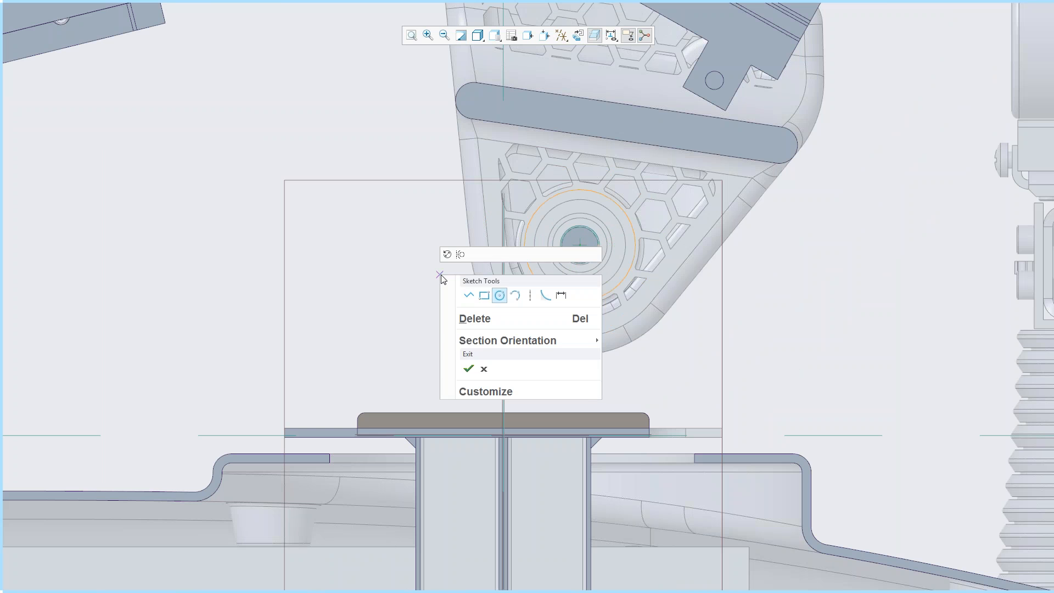
pyautogui.click(468, 297)
pyautogui.click(582, 244)
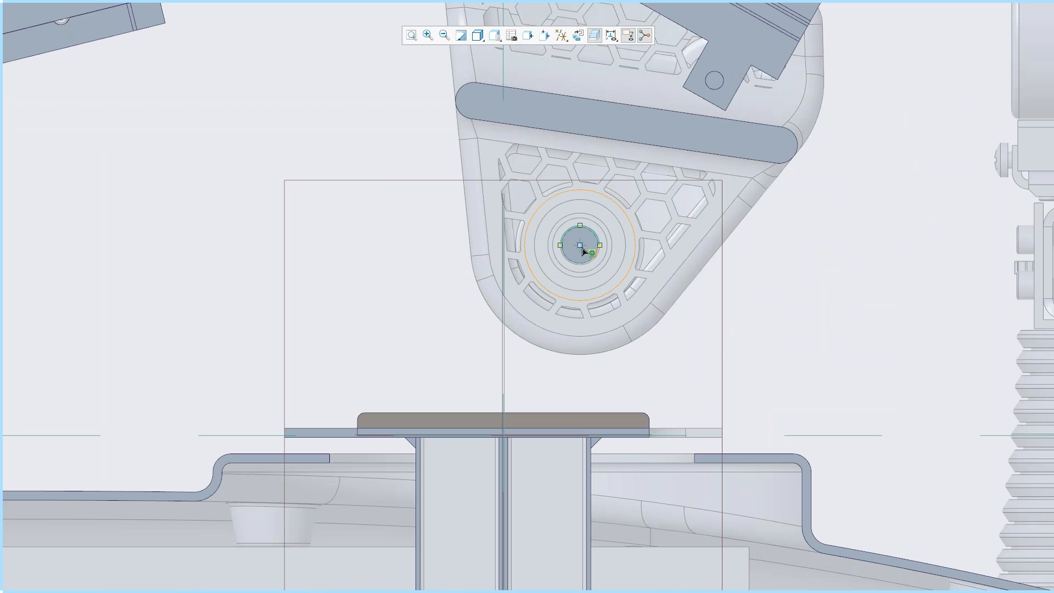
pyautogui.click(583, 414)
pyautogui.scroll(5, 581, 269)
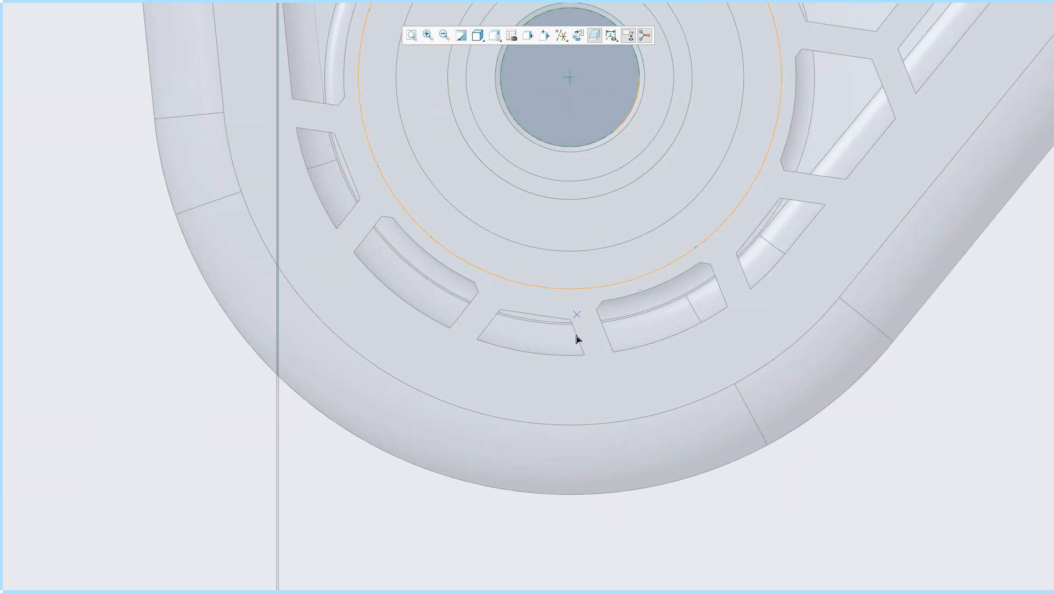
pyautogui.scroll(-5, 580, 435)
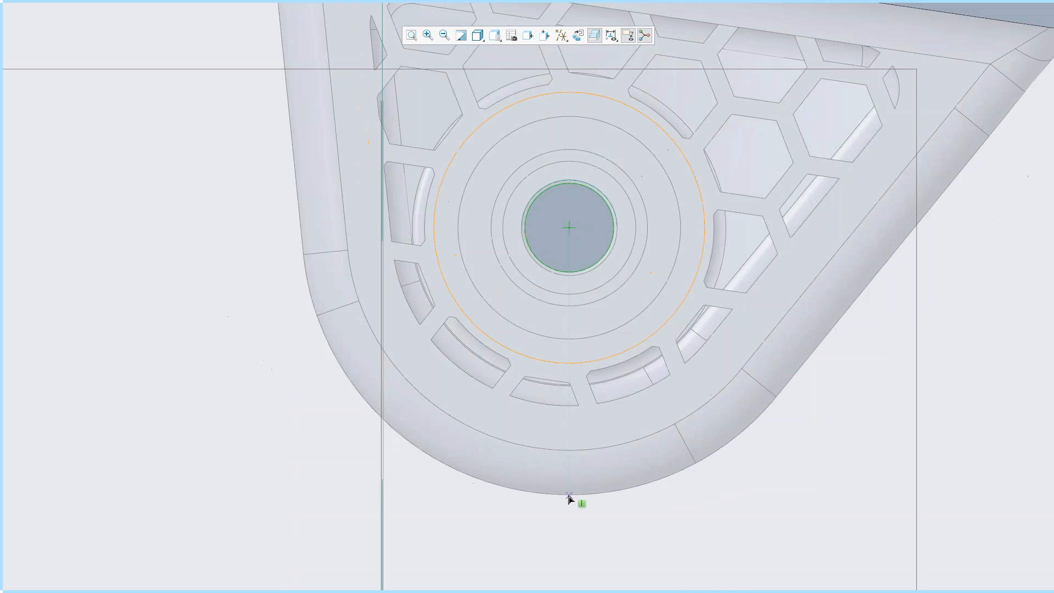
pyautogui.click(569, 569)
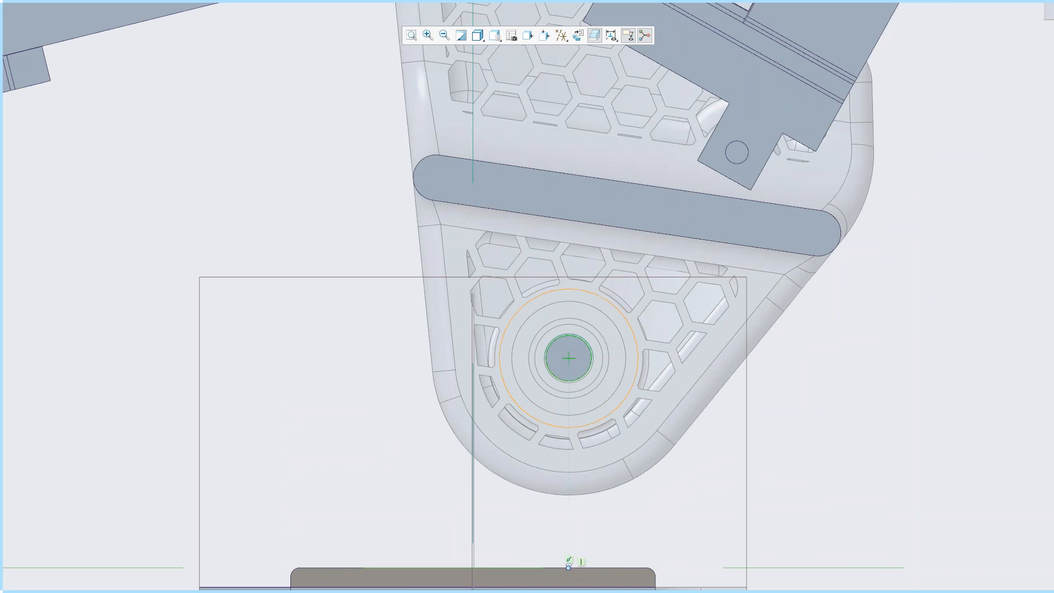
pyautogui.click(367, 567)
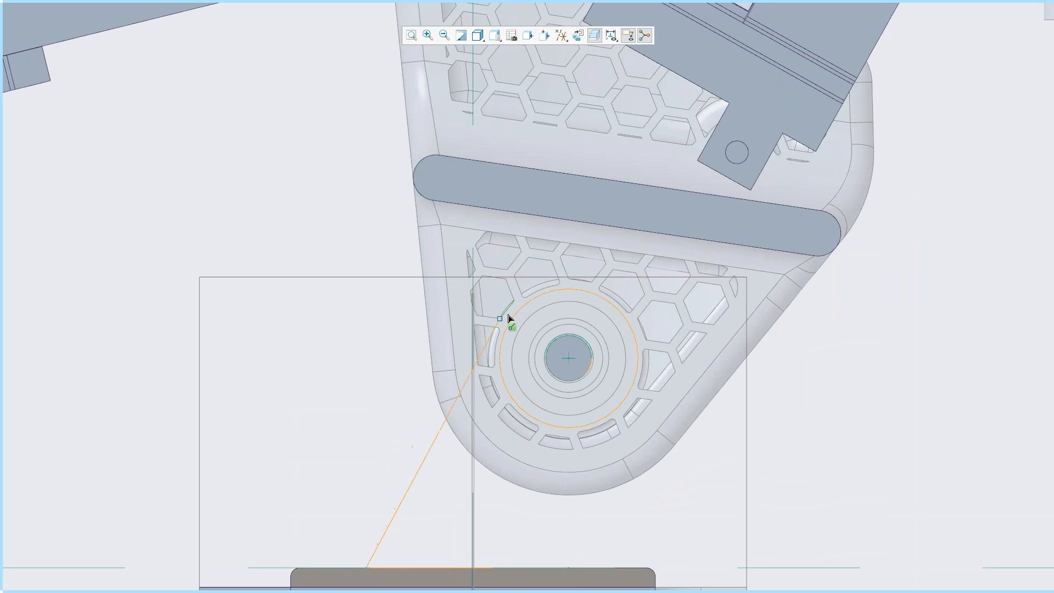
pyautogui.click(510, 329)
pyautogui.click(569, 568)
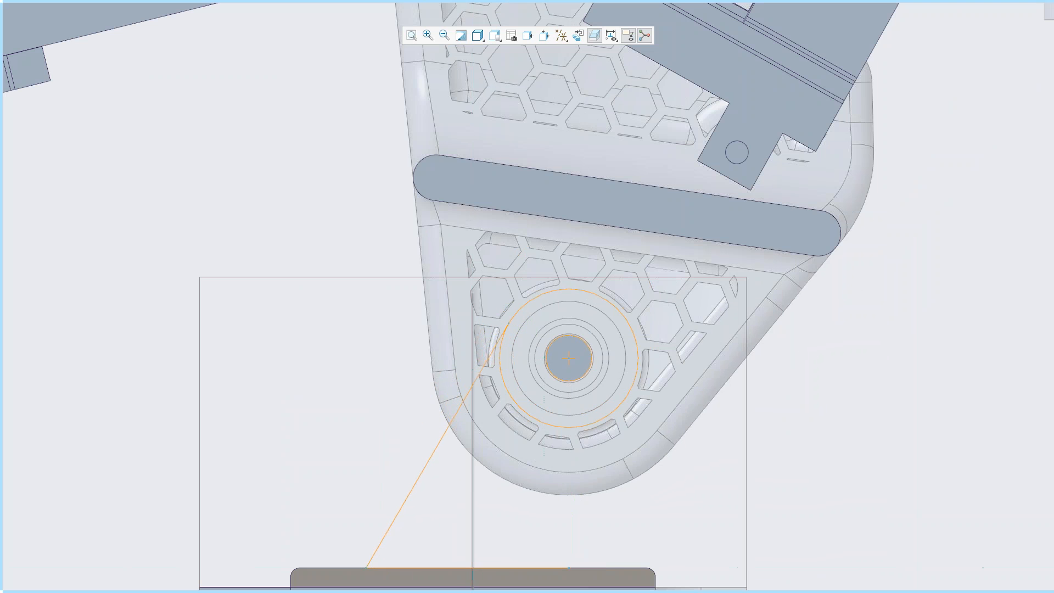
pyautogui.click(631, 396)
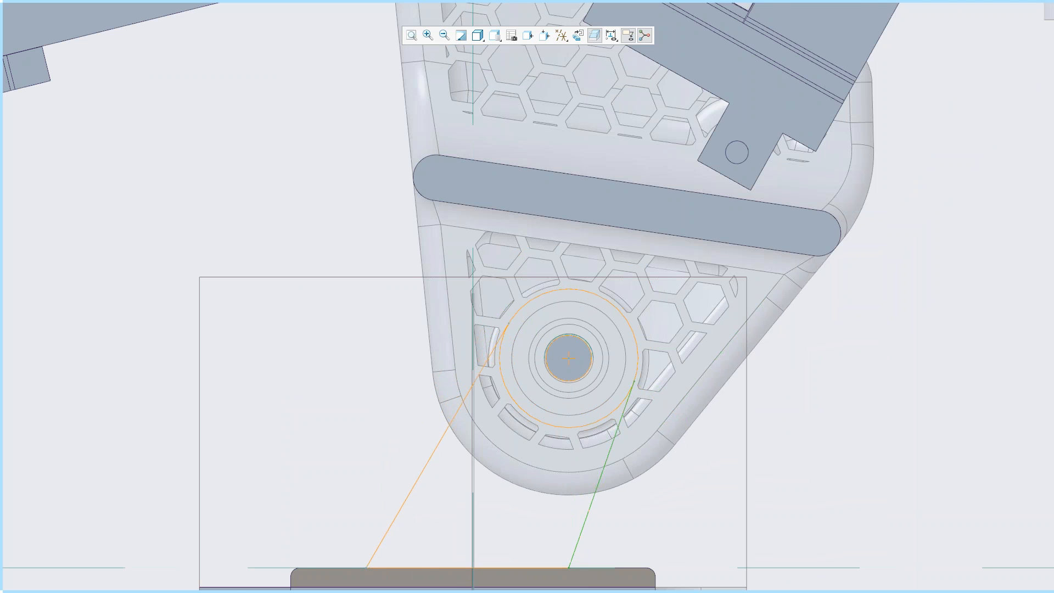
# - Trim away the larger circle's lower arc between the two tangent lines
pyautogui.scroll(-2, 678, 419)
pyautogui.scroll(-2, 686, 426)
pyautogui.scroll(5, 686, 426)
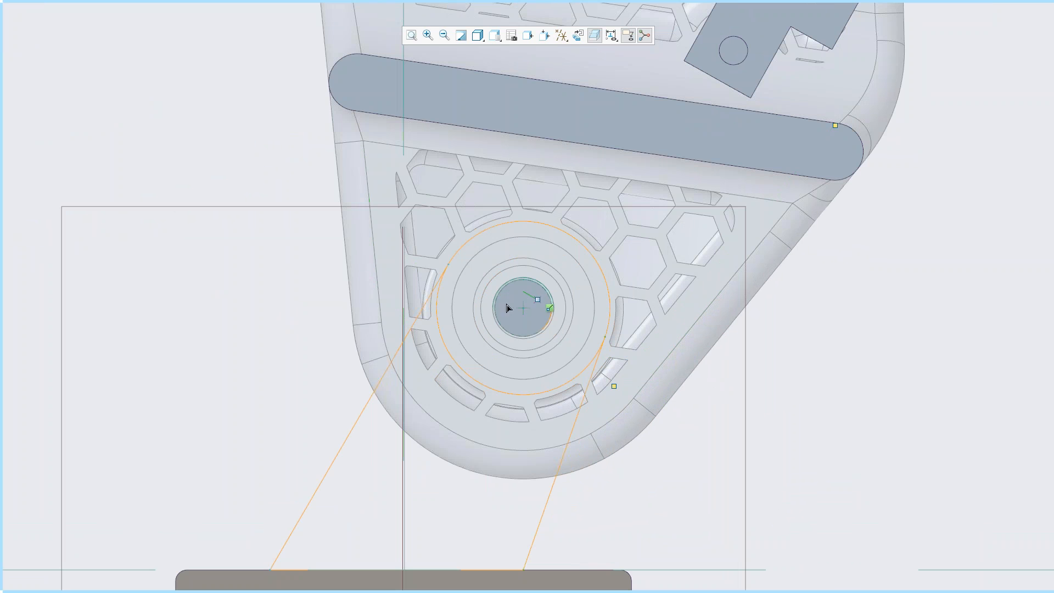
pyautogui.click(476, 386)
pyautogui.rightClick(318, 301)
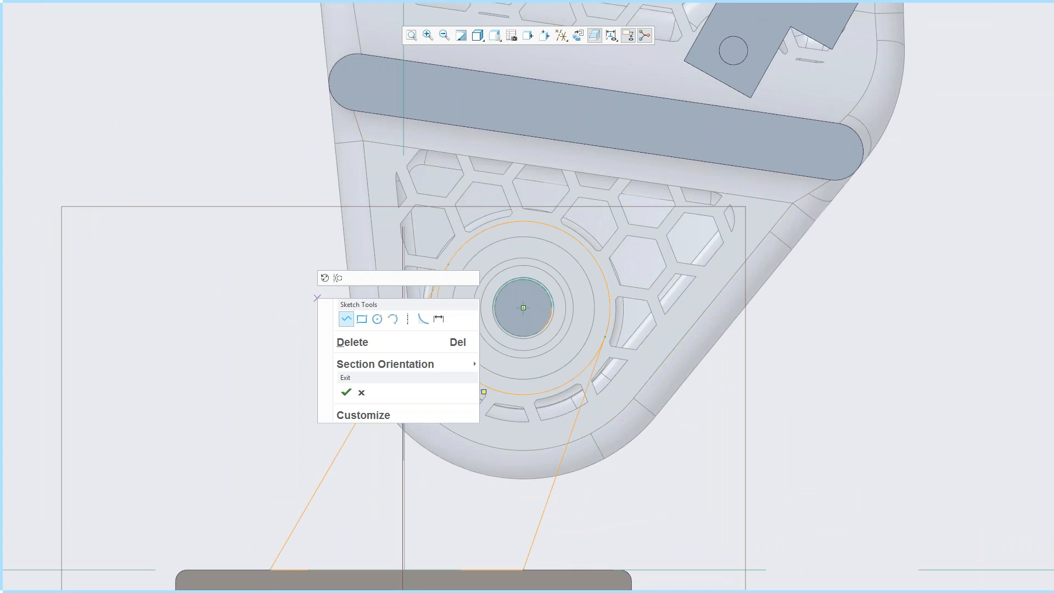
pyautogui.click(271, 298)
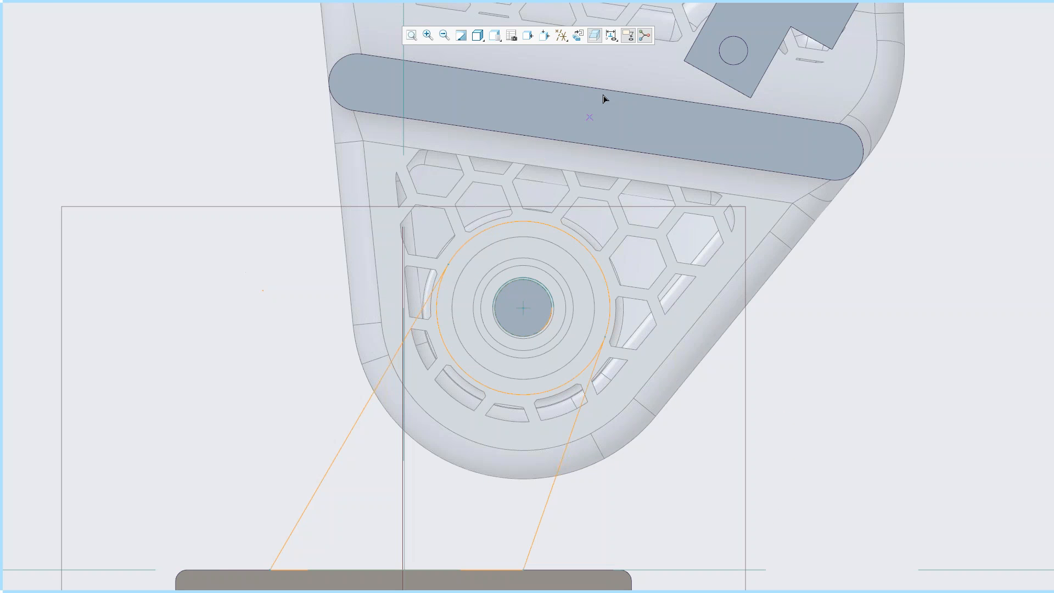
pyautogui.moveTo(618, 9)
pyautogui.click(601, 40)
pyautogui.moveTo(478, 366)
pyautogui.mouseDown()
pyautogui.moveTo(469, 417)
pyautogui.moveTo(451, 407)
pyautogui.mouseUp()
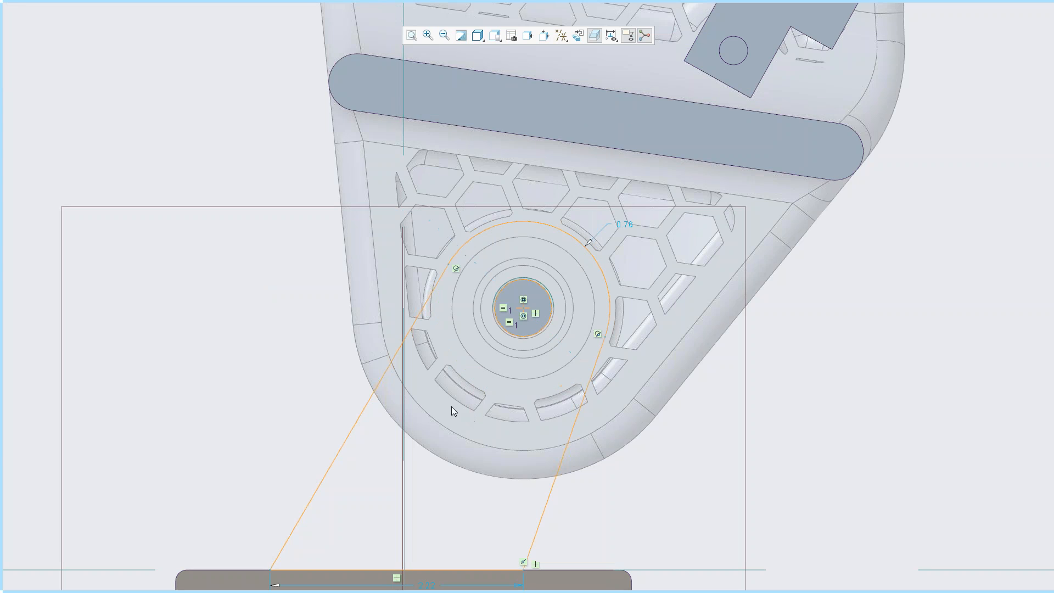
# - Set the outer arc's radius to 0.75 and the base line's length to 2, and finish the sketch
pyautogui.scroll(-1, 627, 327)
pyautogui.write('0.75')
pyautogui.press('Return')
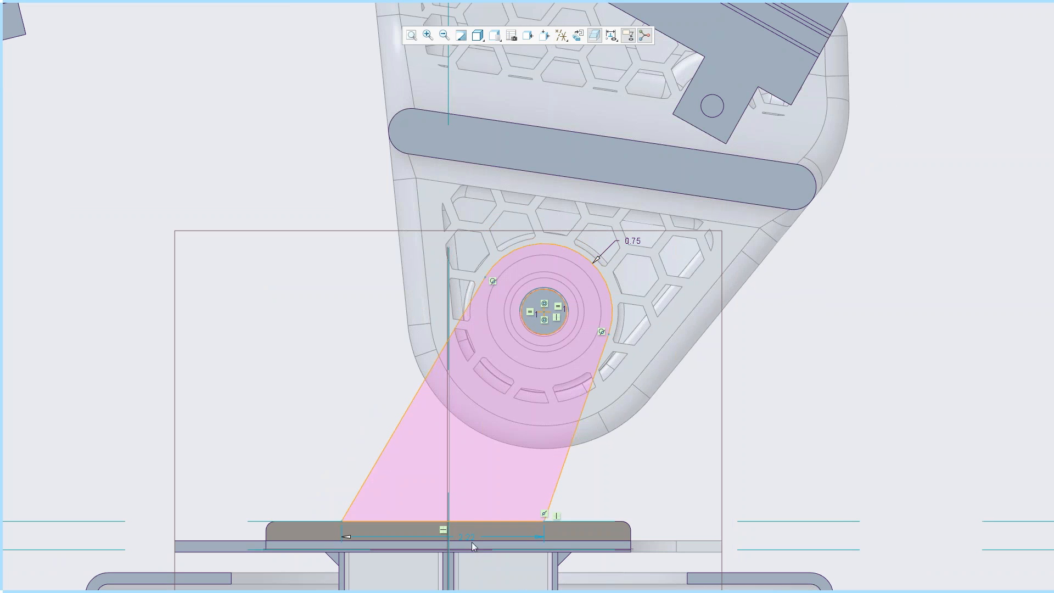
pyautogui.doubleClick(468, 536)
pyautogui.write('2')
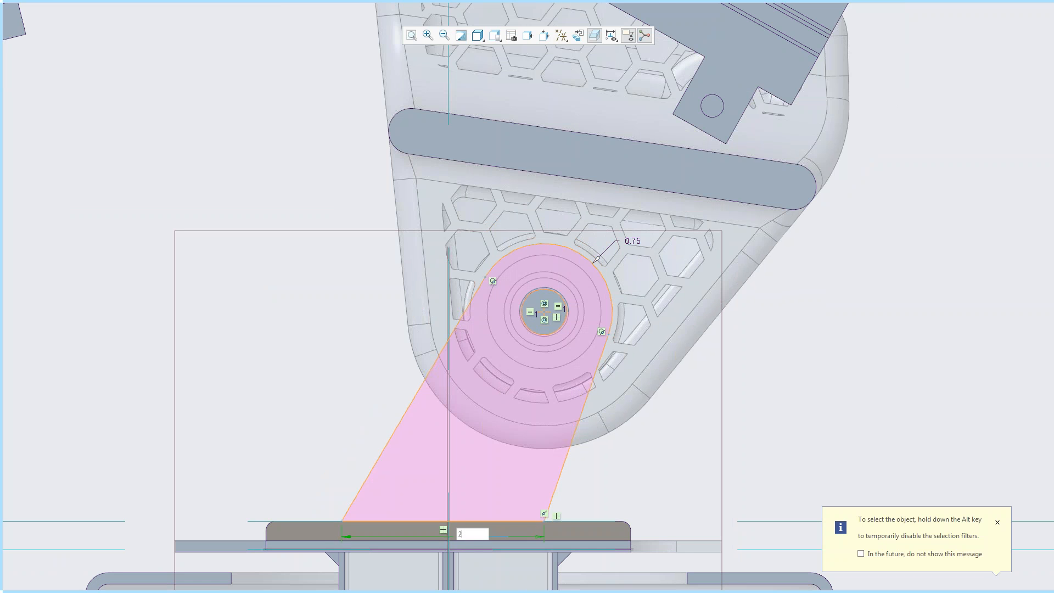
pyautogui.press('Return')
pyautogui.moveTo(359, 410)
pyautogui.mouseDown(button='middle')
pyautogui.moveTo(353, 388)
pyautogui.moveTo(401, 386)
pyautogui.moveTo(315, 332)
pyautogui.mouseUp(button='middle')
pyautogui.rightClick(316, 331)
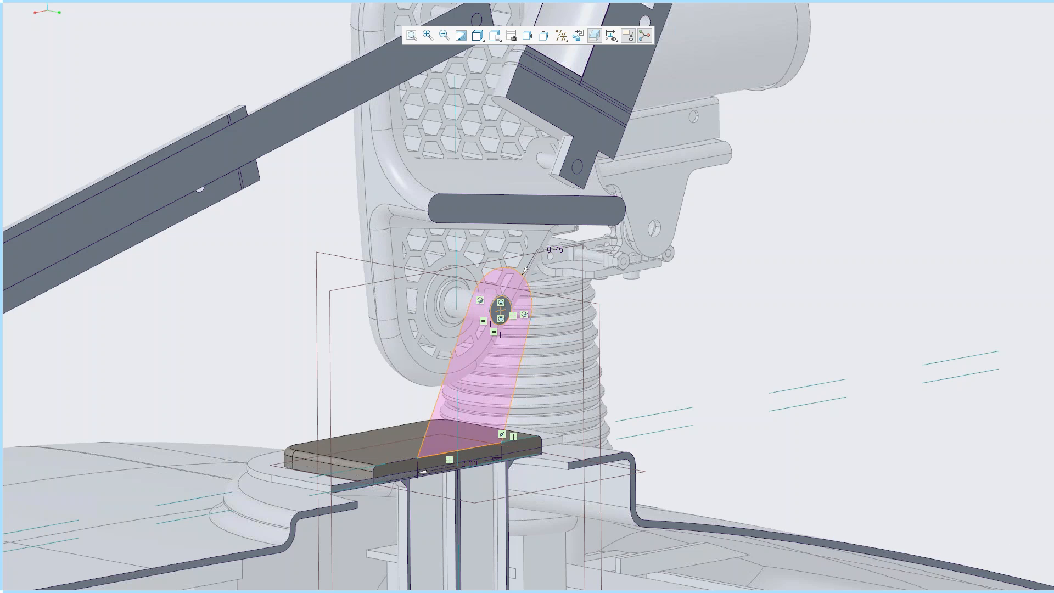
pyautogui.click(343, 421)
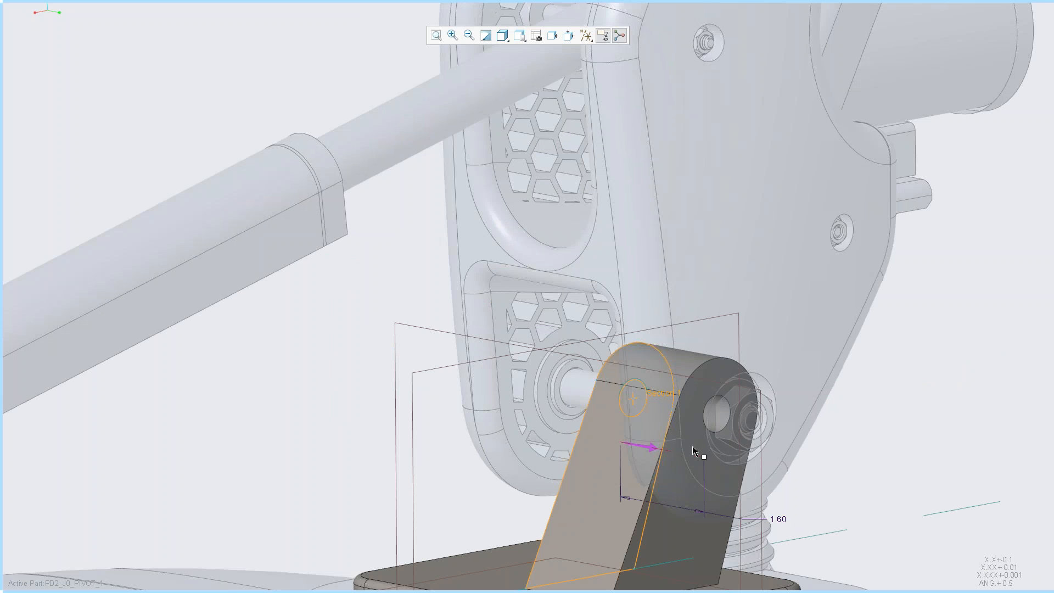
# - Extrude the profile up to the circular edge around the bolt on the arm's inner side instead of a fixed depth
pyautogui.scroll(2, 690, 434)
pyautogui.keyDown('shift'); pyautogui.moveTo(675, 422); pyautogui.dragTo(658, 384, button='middle'); pyautogui.keyUp('shift')
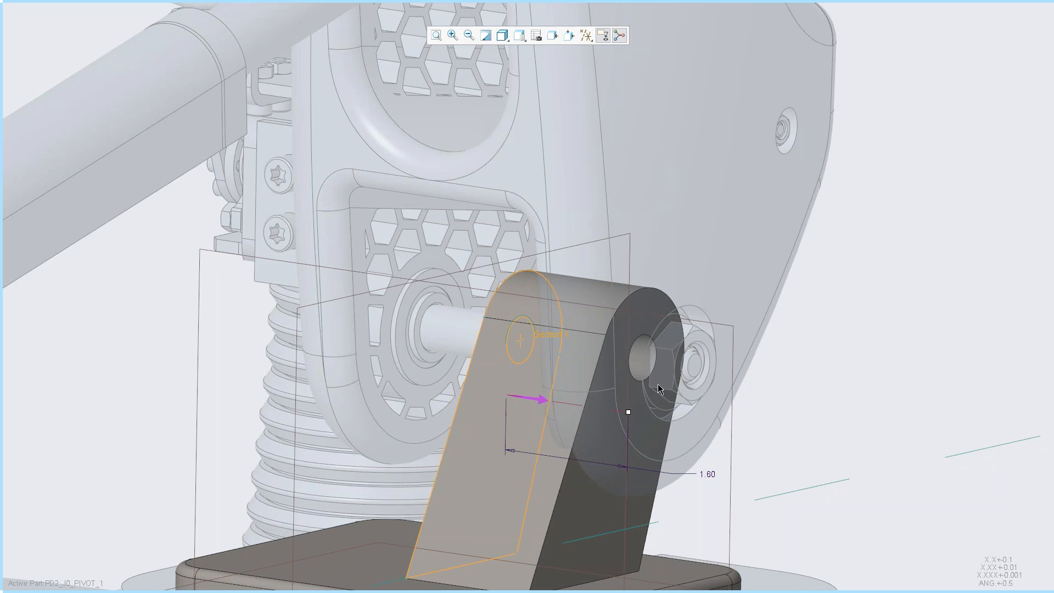
pyautogui.moveTo(628, 412); pyautogui.dragTo(601, 407)
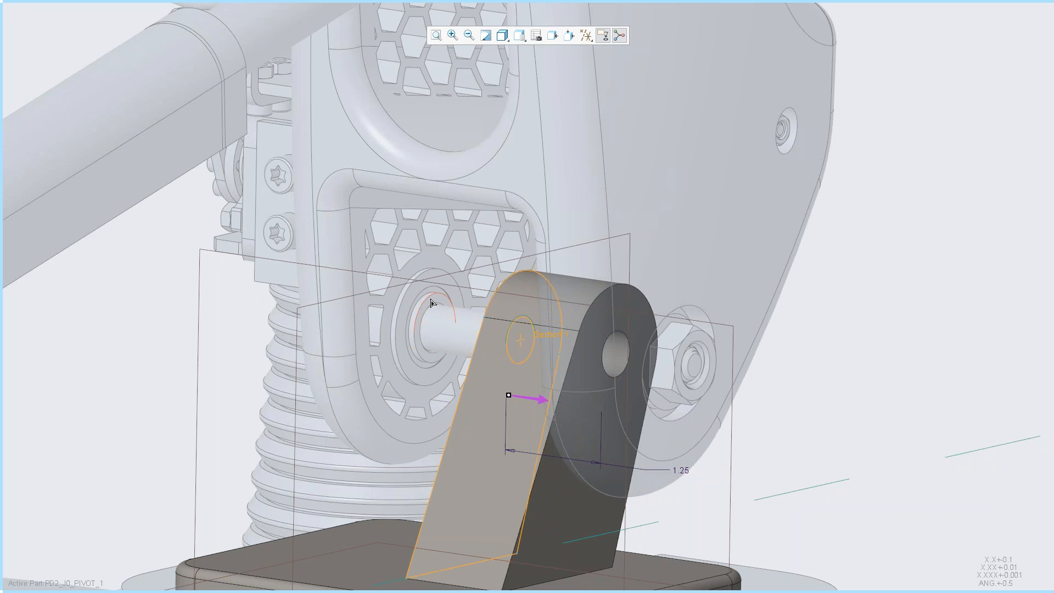
pyautogui.click(432, 303)
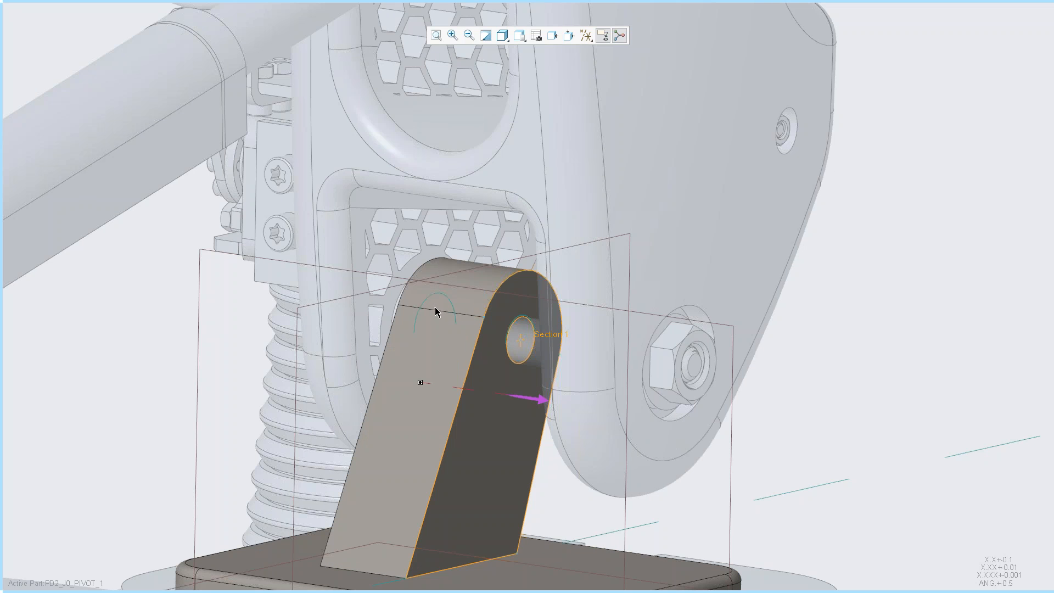
# - Enable the extrusion's second side and set its depth to 0.625, offsetting the lug from the sketch plane
pyautogui.rightClick(657, 287)
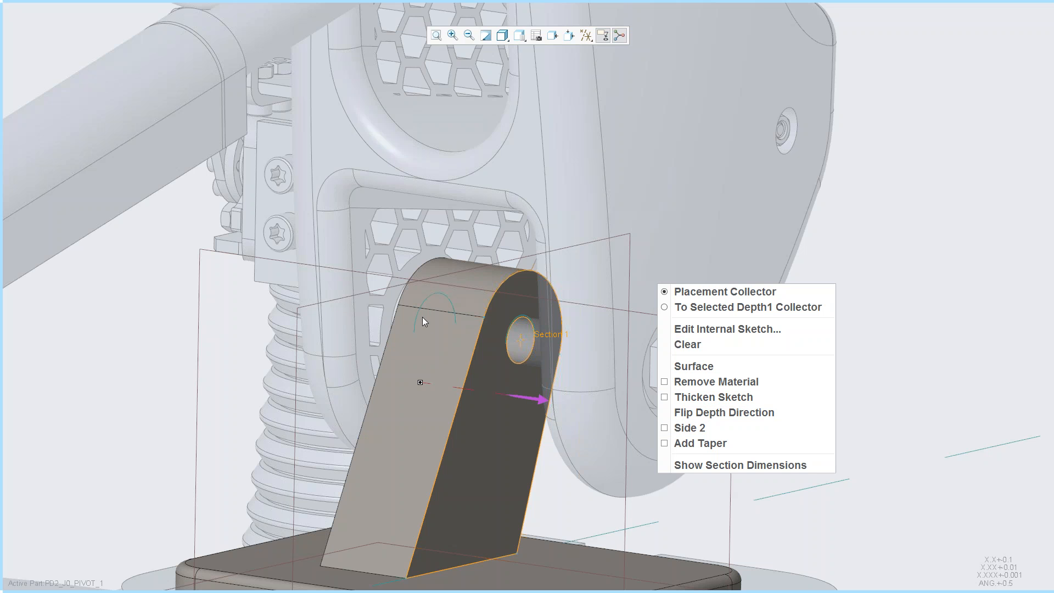
pyautogui.click(695, 428)
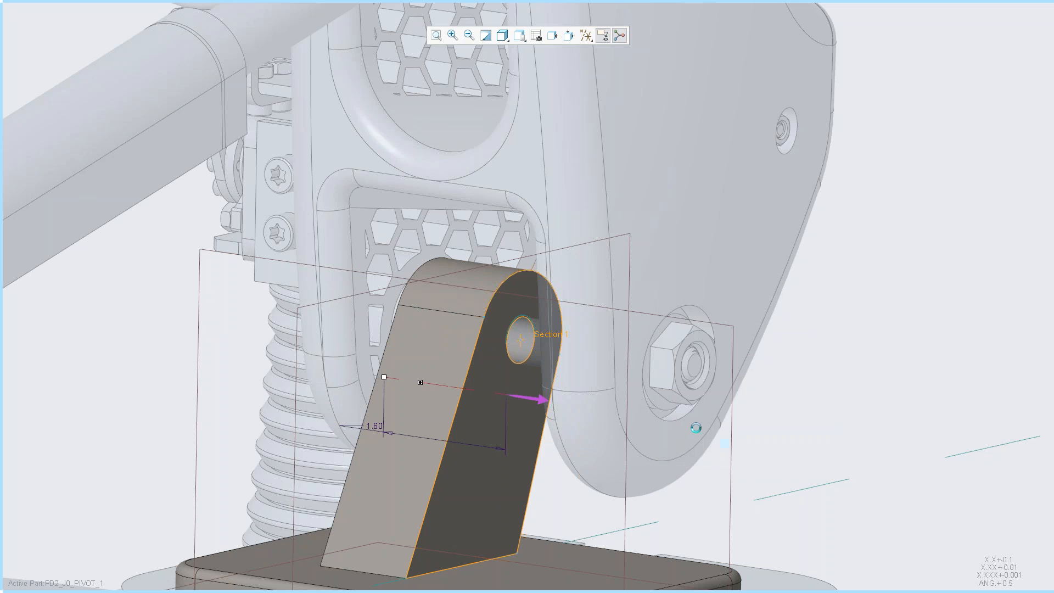
pyautogui.doubleClick(373, 425)
pyautogui.press('BackSpace')
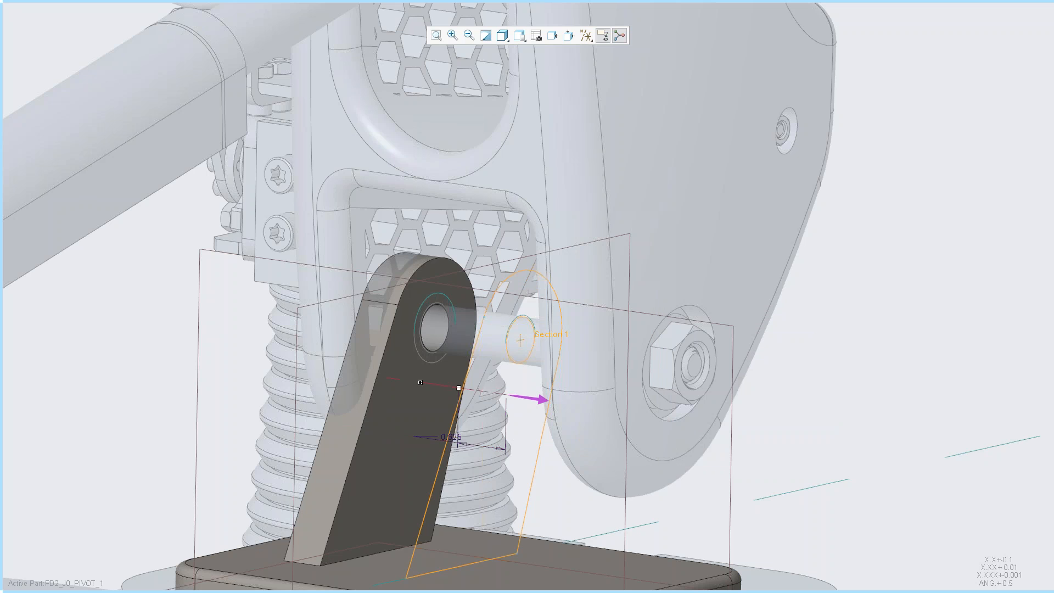
pyautogui.write('.625')
pyautogui.press('Return')
pyautogui.scroll(-3, 568, 353)
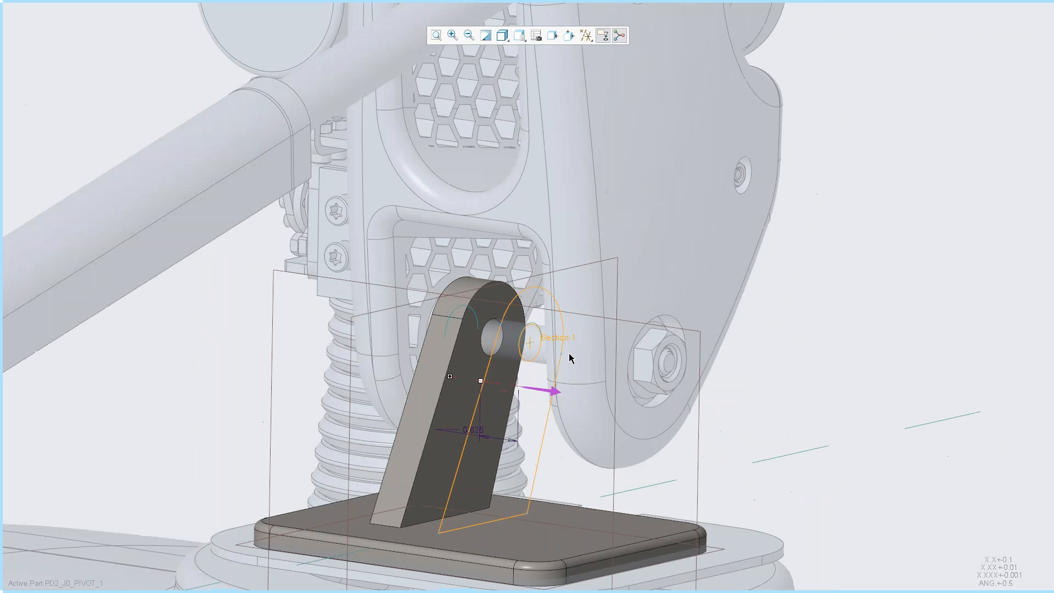
# - Complete the extrusion and mirror the lug to the opposite side of the plate
pyautogui.rightClick(655, 276)
pyautogui.click(830, 266)
pyautogui.middleClick(764, 254)
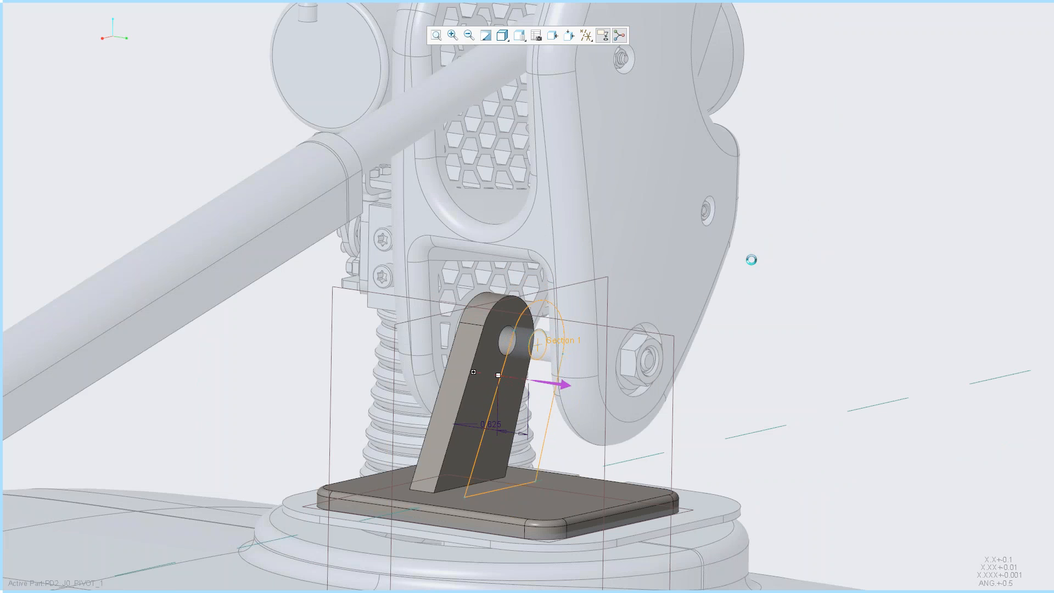
pyautogui.rightClick(662, 269)
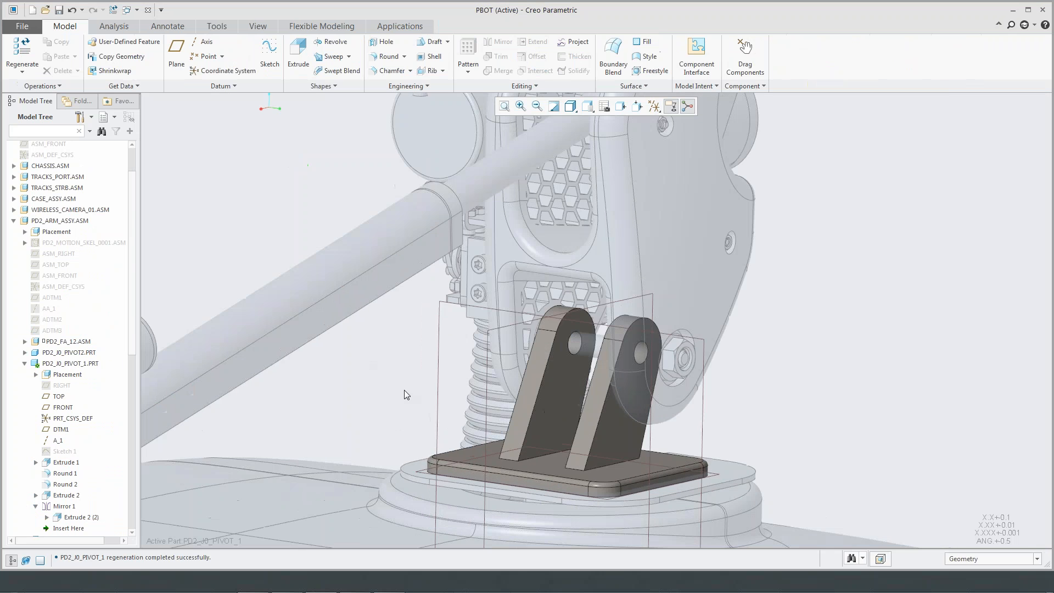
# - Reactivate the PBOT assembly and open the pivot part PD2_J0_PIVOT_1 in its own window
pyautogui.keyDown('shift'); pyautogui.moveTo(401, 379); pyautogui.dragTo(382, 379, button='middle'); pyautogui.keyUp('shift')
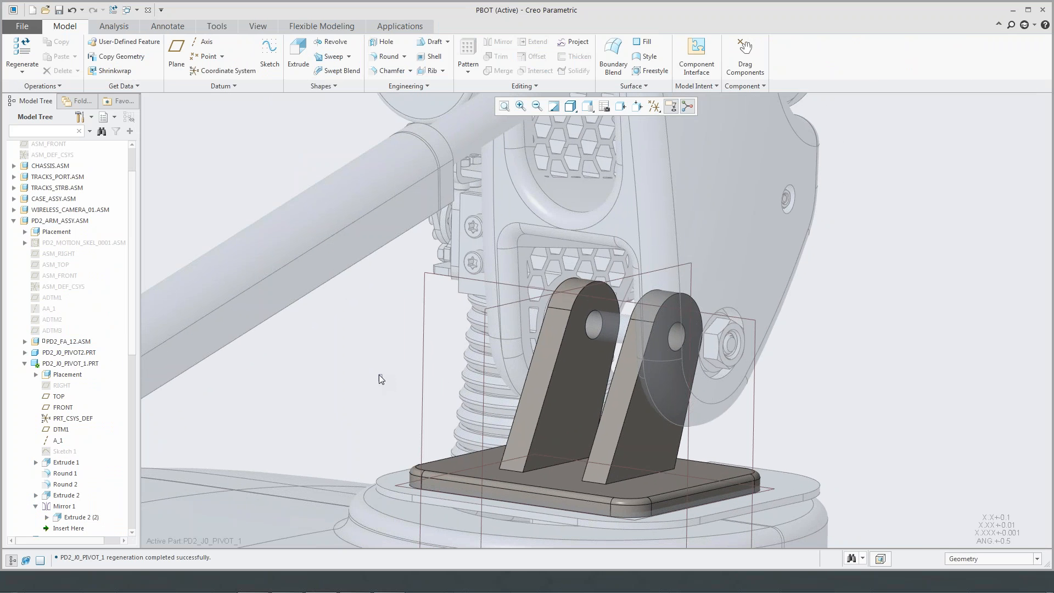
pyautogui.scroll(2, 376, 375)
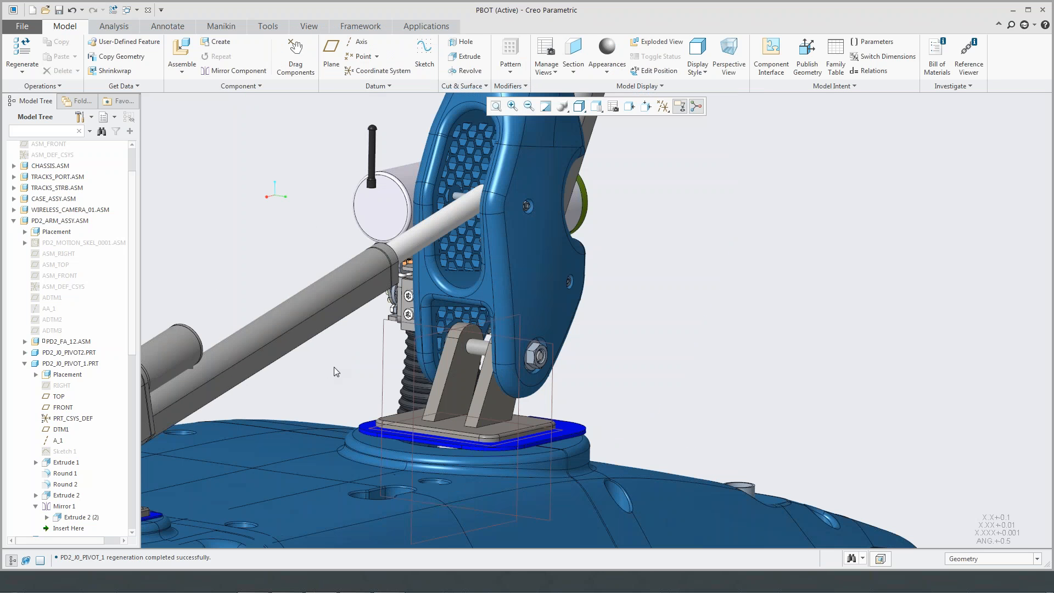
pyautogui.click(450, 423)
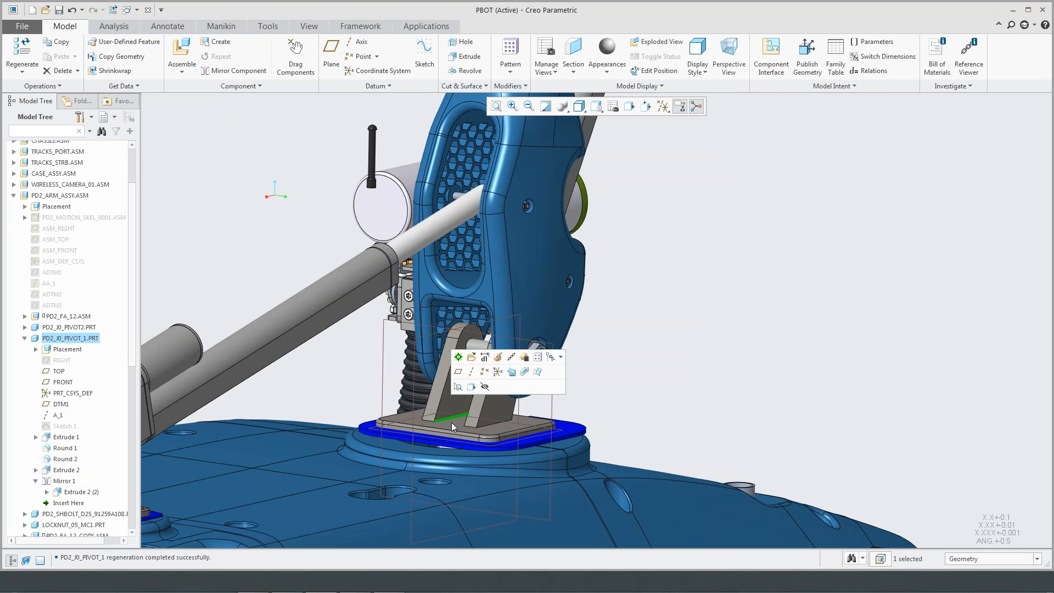
pyautogui.click(471, 357)
pyautogui.moveTo(596, 308); pyautogui.dragTo(439, 301, button='middle')
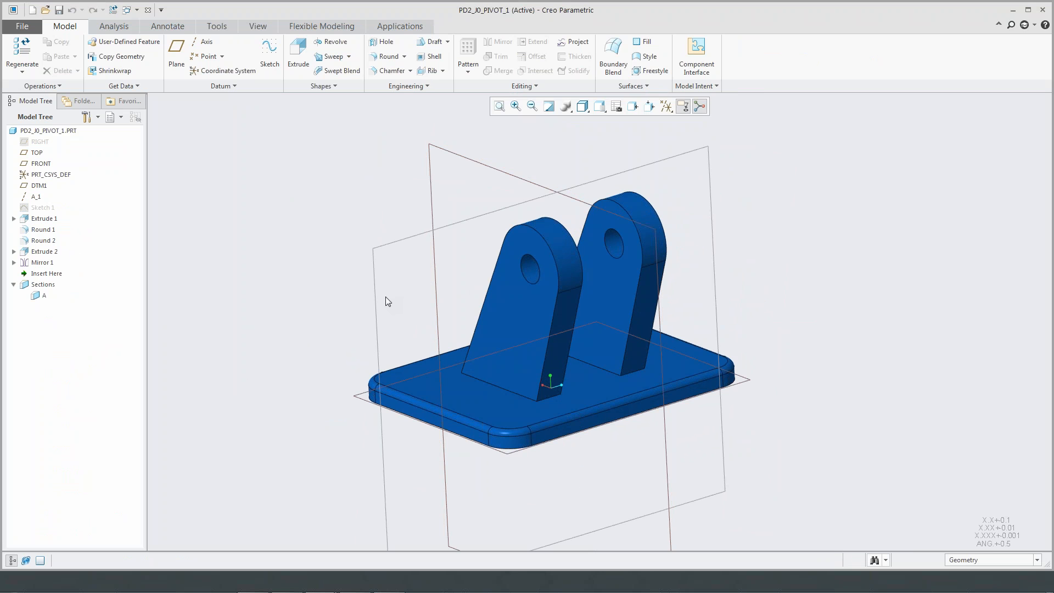
# - Create a datum plane midway between the vertical plane DTM1 and the plate's side face, parallel to that face
pyautogui.moveTo(386, 298)
pyautogui.mouseDown(button='middle')
pyautogui.moveTo(458, 304)
pyautogui.moveTo(501, 289)
pyautogui.moveTo(478, 298)
pyautogui.moveTo(569, 344)
pyautogui.moveTo(522, 327)
pyautogui.moveTo(552, 299)
pyautogui.moveTo(668, 311)
pyautogui.moveTo(619, 286)
pyautogui.moveTo(675, 294)
pyautogui.moveTo(656, 217)
pyautogui.moveTo(568, 195)
pyautogui.mouseUp(button='middle')
pyautogui.click(546, 197)
pyautogui.moveTo(620, 221); pyautogui.dragTo(620, 199, button='middle')
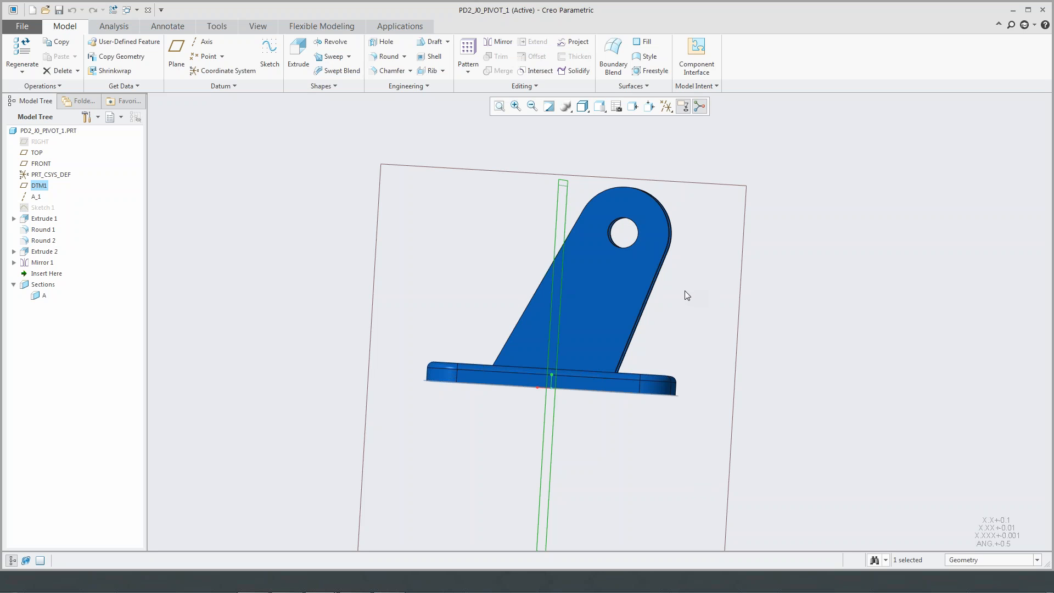
pyautogui.hotkey('ctrl', 'd')
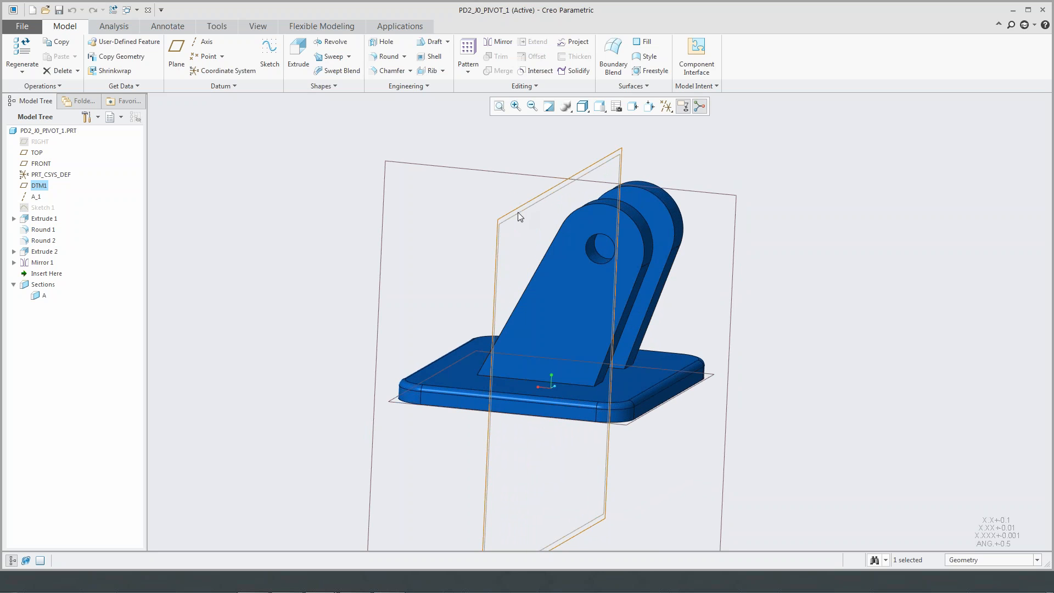
pyautogui.scroll(2, 661, 401)
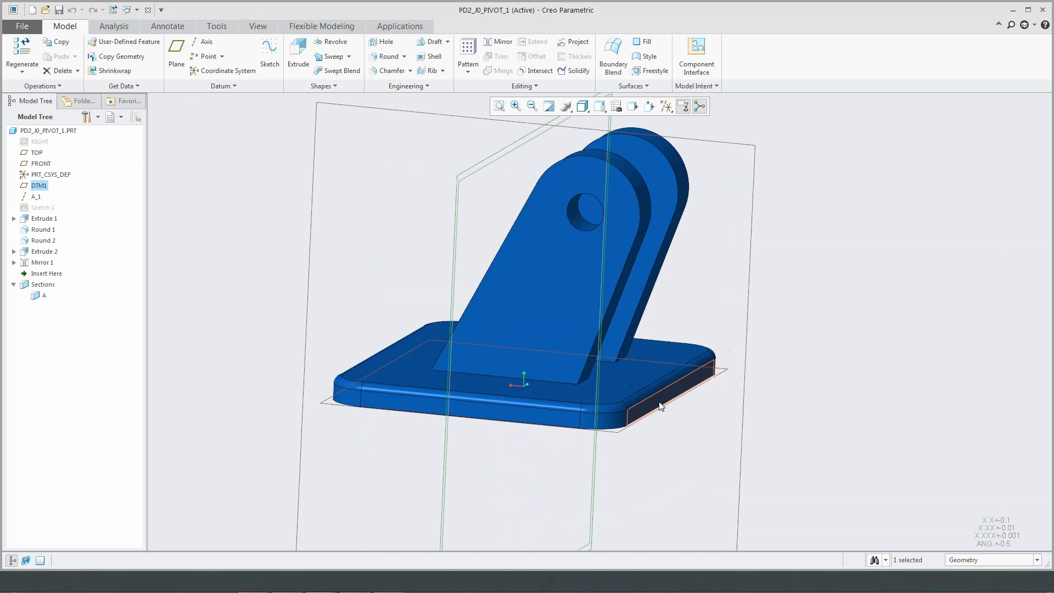
pyautogui.keyDown('ctrl'); pyautogui.click(661, 405); pyautogui.keyUp('ctrl')
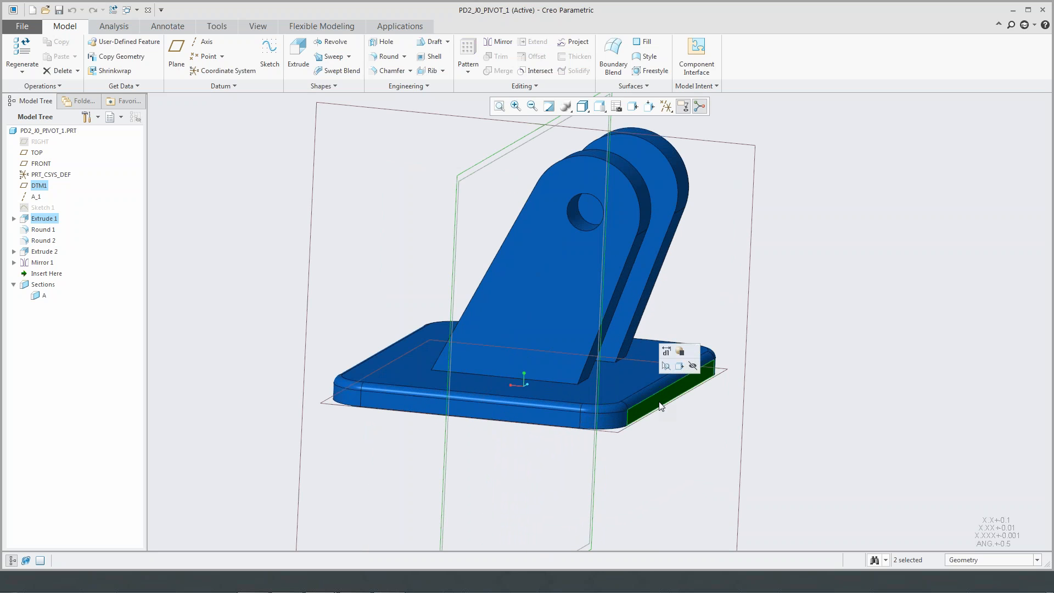
pyautogui.click(177, 55)
pyautogui.moveTo(1008, 105); pyautogui.dragTo(834, 159)
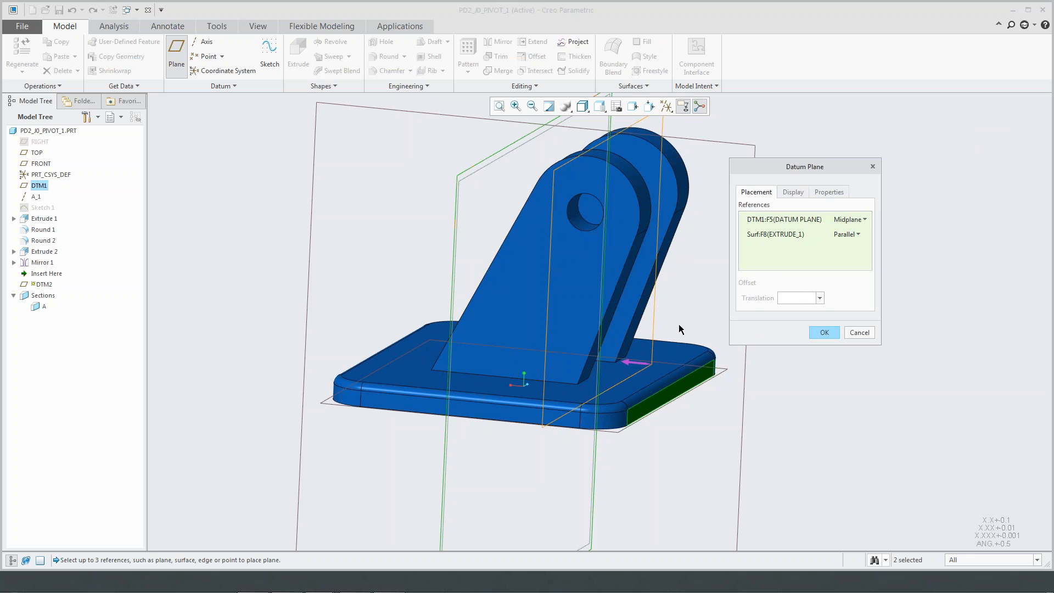
pyautogui.click(823, 332)
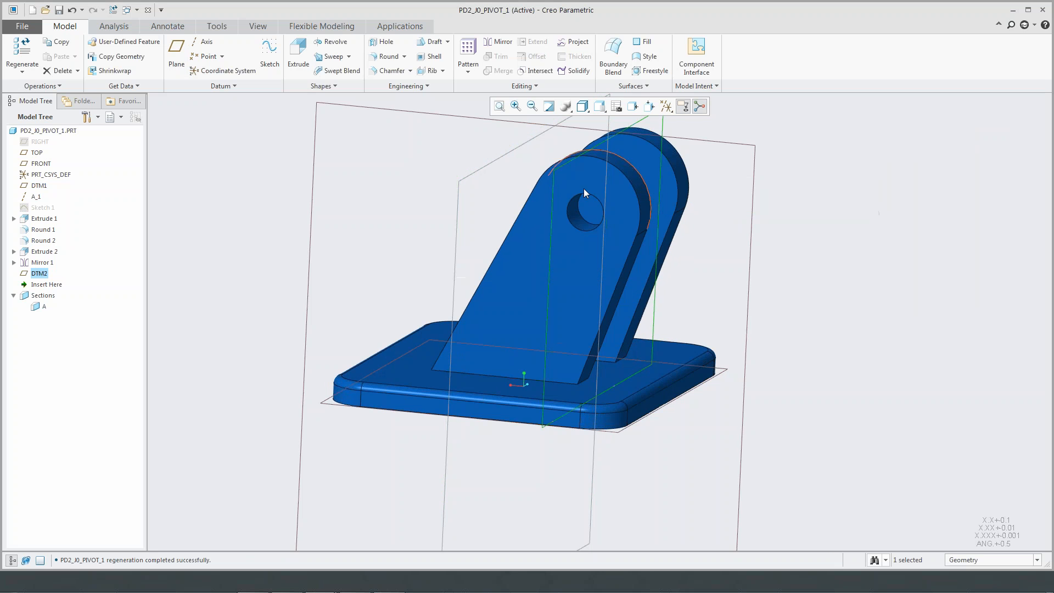
# - Start an Extrude on the new midway datum plane and orient the view square to the sketch
pyautogui.click(554, 176)
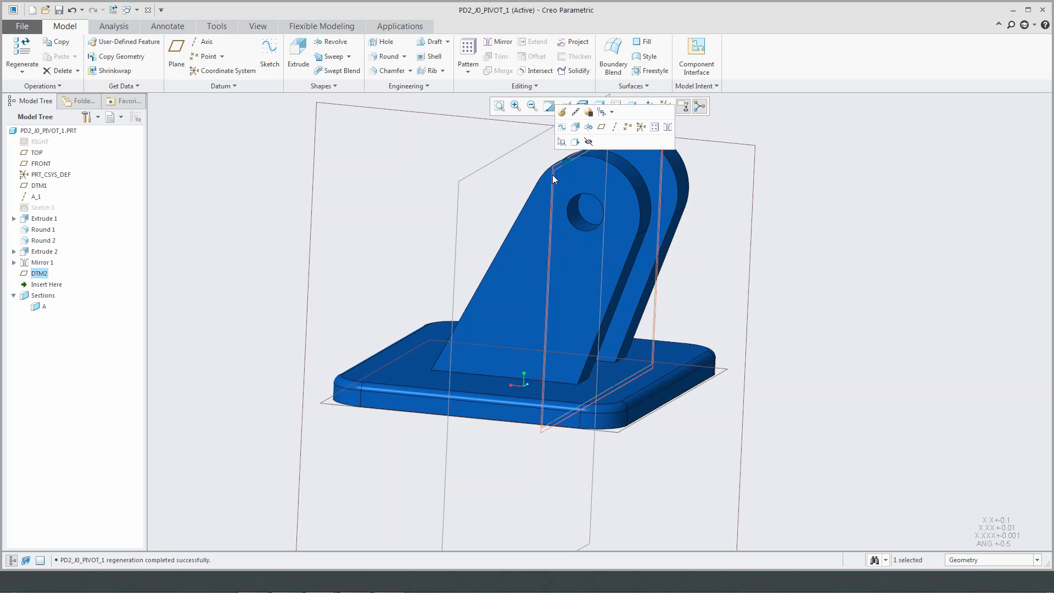
pyautogui.click(574, 131)
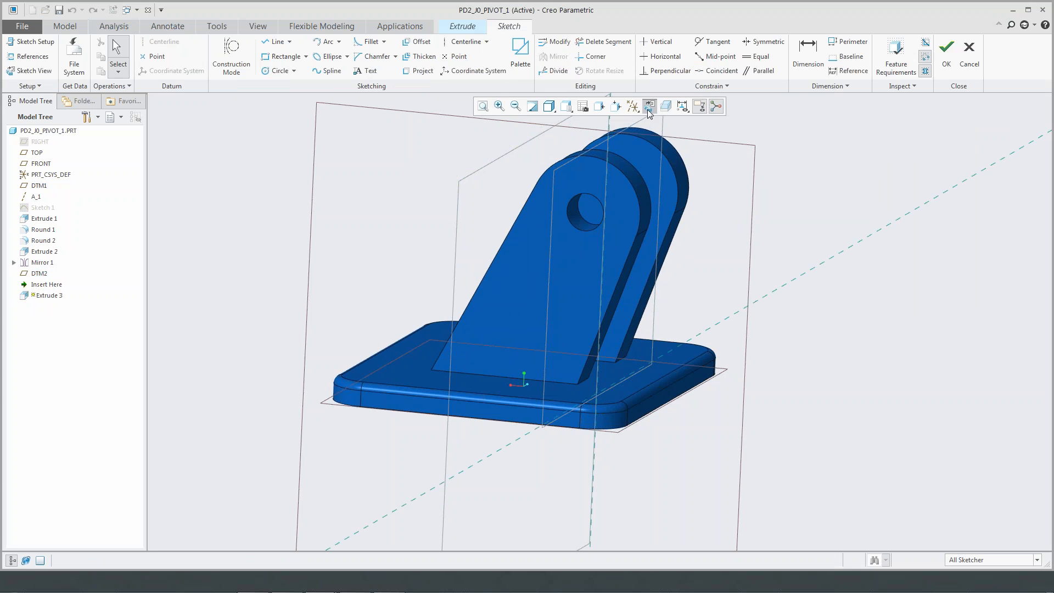
pyautogui.scroll(5, 611, 216)
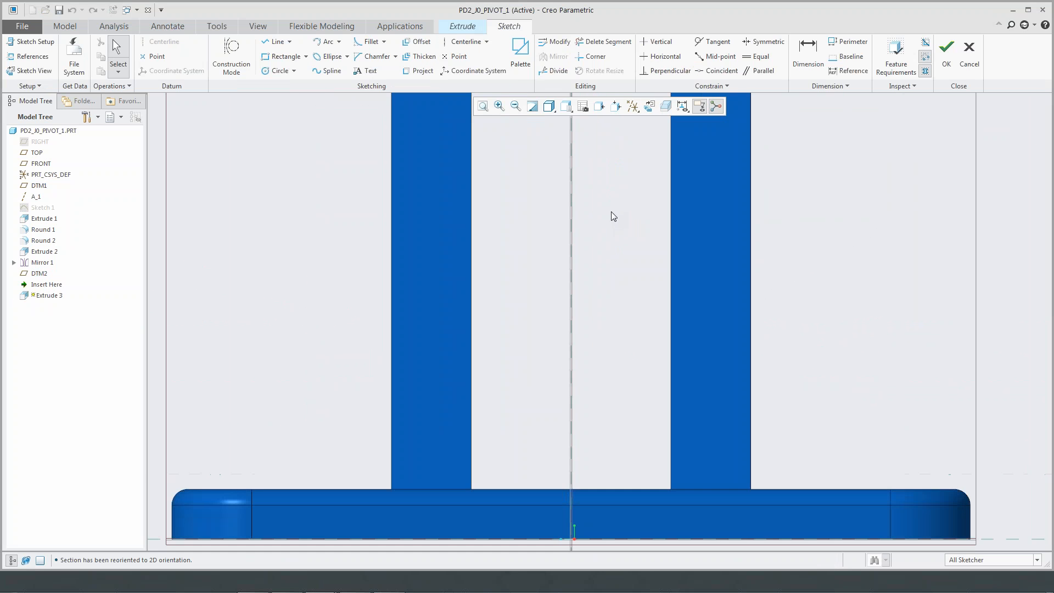
pyautogui.scroll(-2, 612, 215)
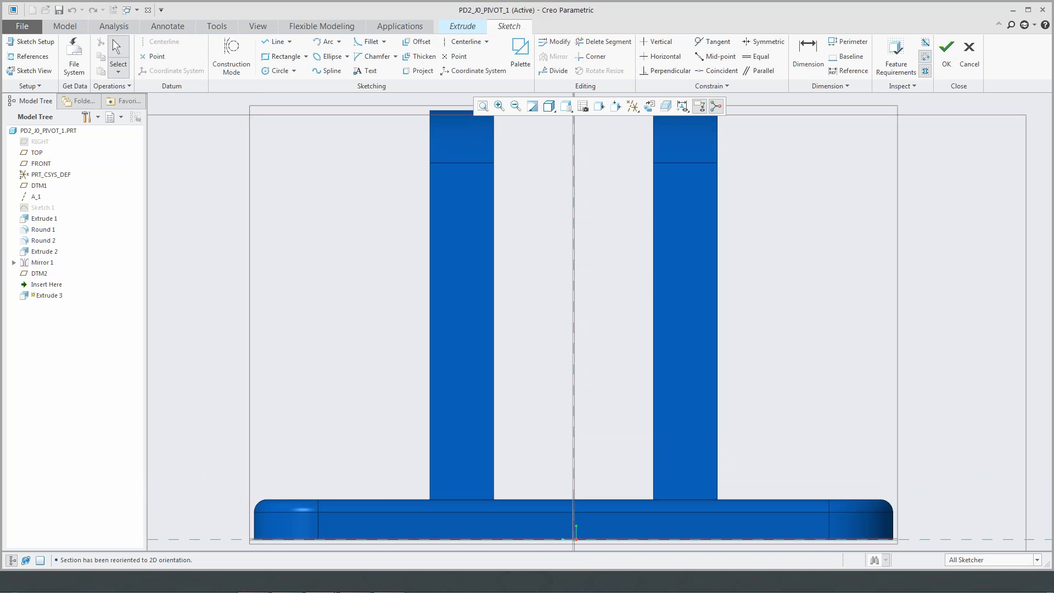
# - Open the sketch shortcut menu customization and find the Center Rectangle command by filtering the commands for "center"
pyautogui.rightClick(603, 289)
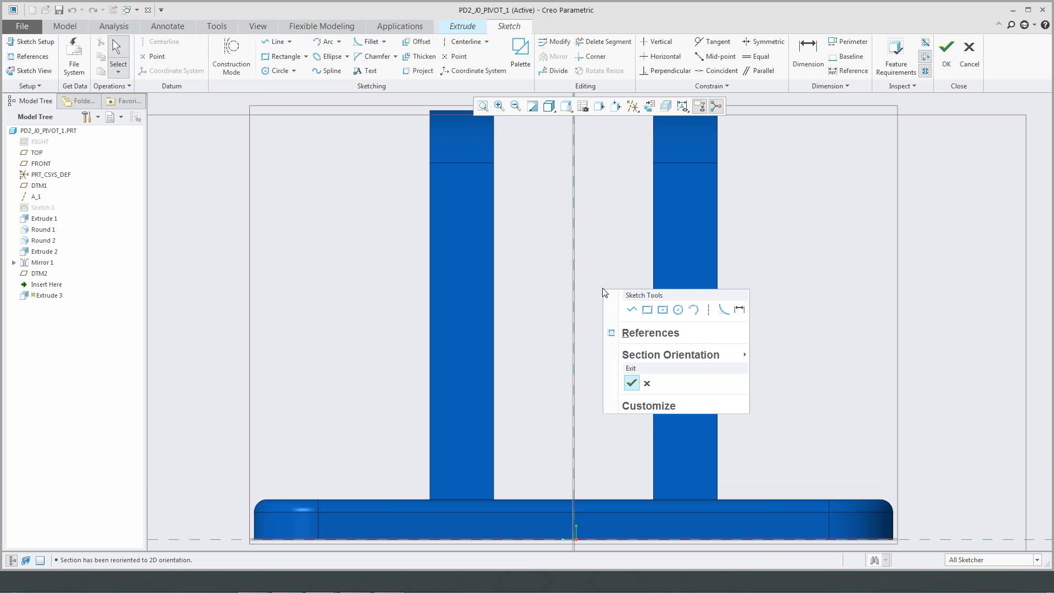
pyautogui.click(655, 405)
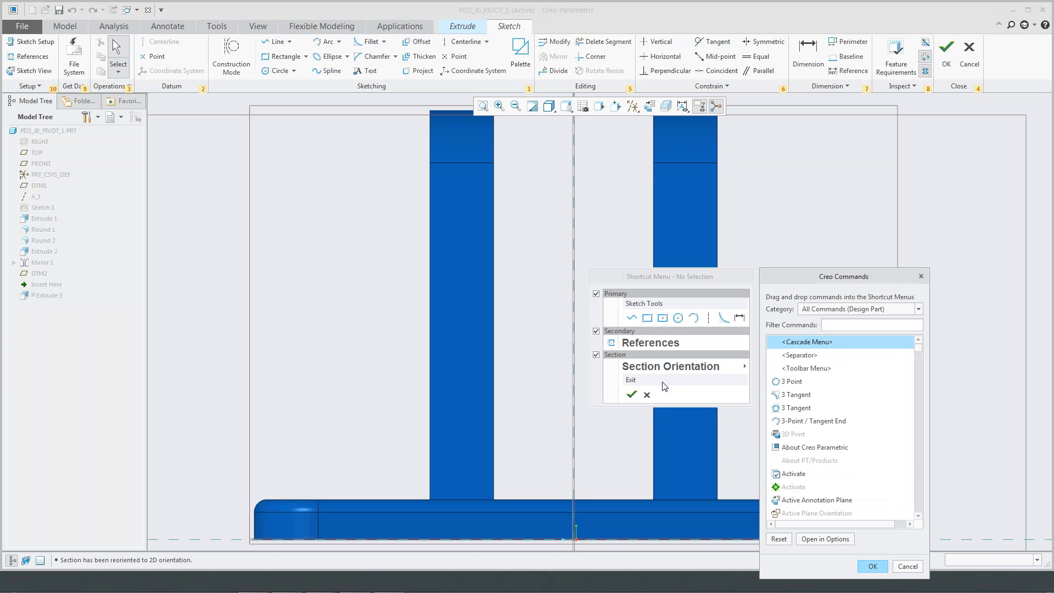
pyautogui.write('center')
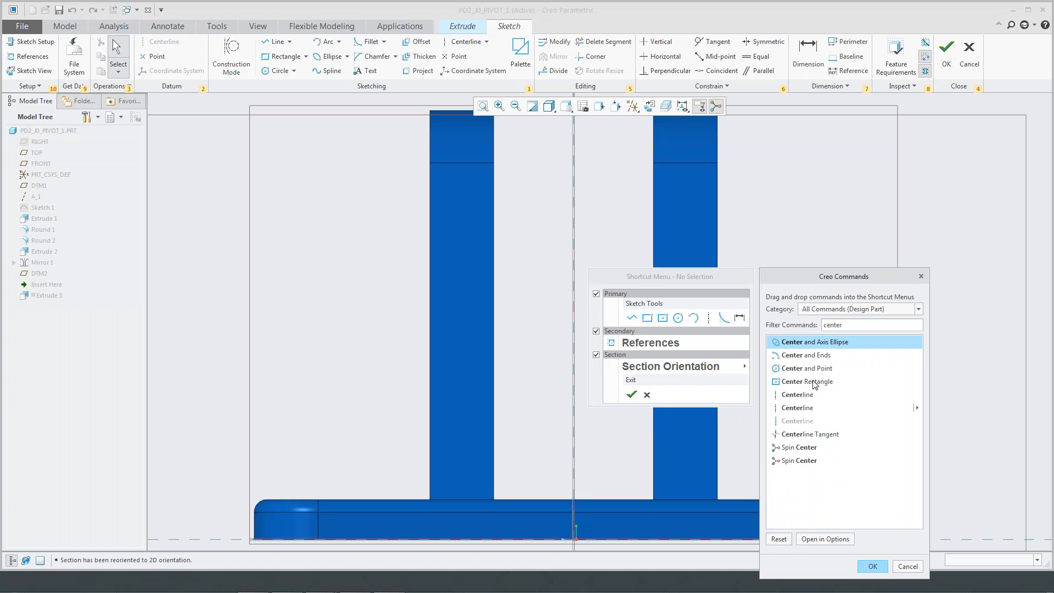
pyautogui.moveTo(814, 383)
pyautogui.mouseDown()
pyautogui.moveTo(628, 317)
pyautogui.moveTo(711, 319)
pyautogui.moveTo(685, 321)
pyautogui.moveTo(800, 385)
pyautogui.mouseUp()
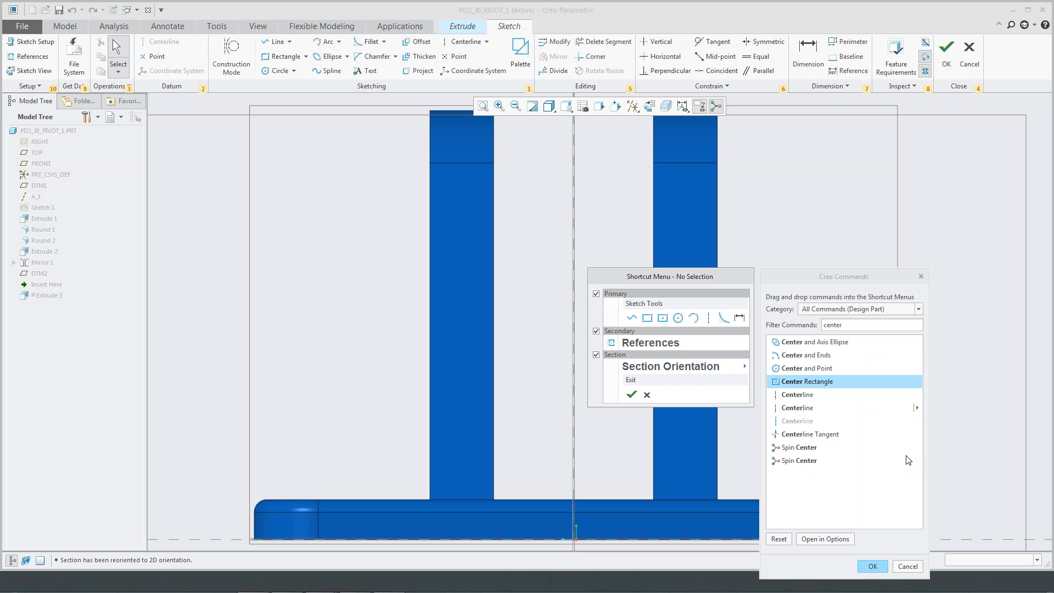
pyautogui.click(879, 568)
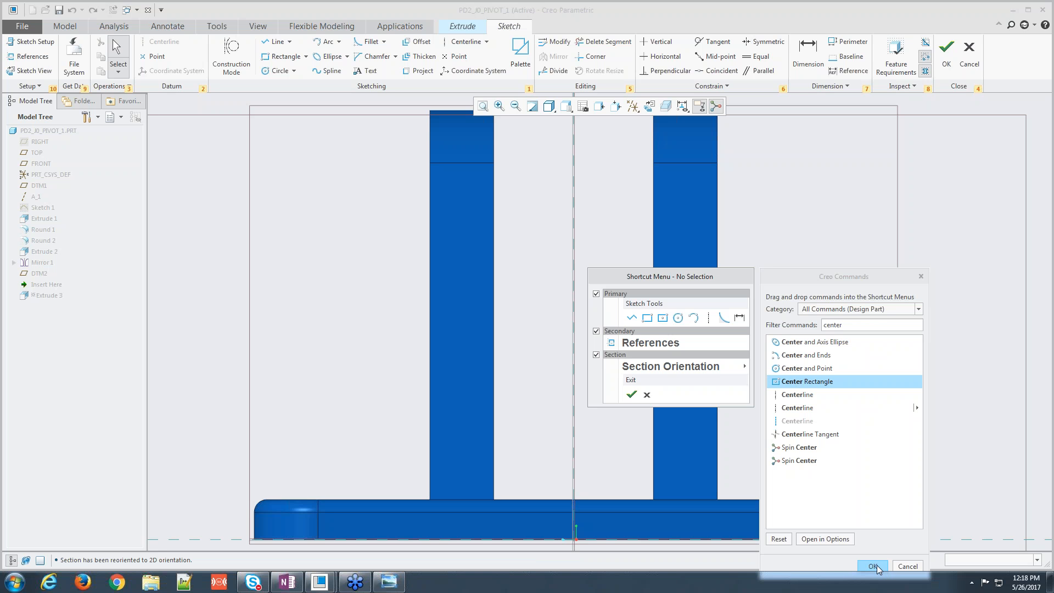
# - Sketch a center rectangle about 1.63 high, centred between the lugs and reaching their inner faces and the plate's top edge
pyautogui.rightClick(619, 333)
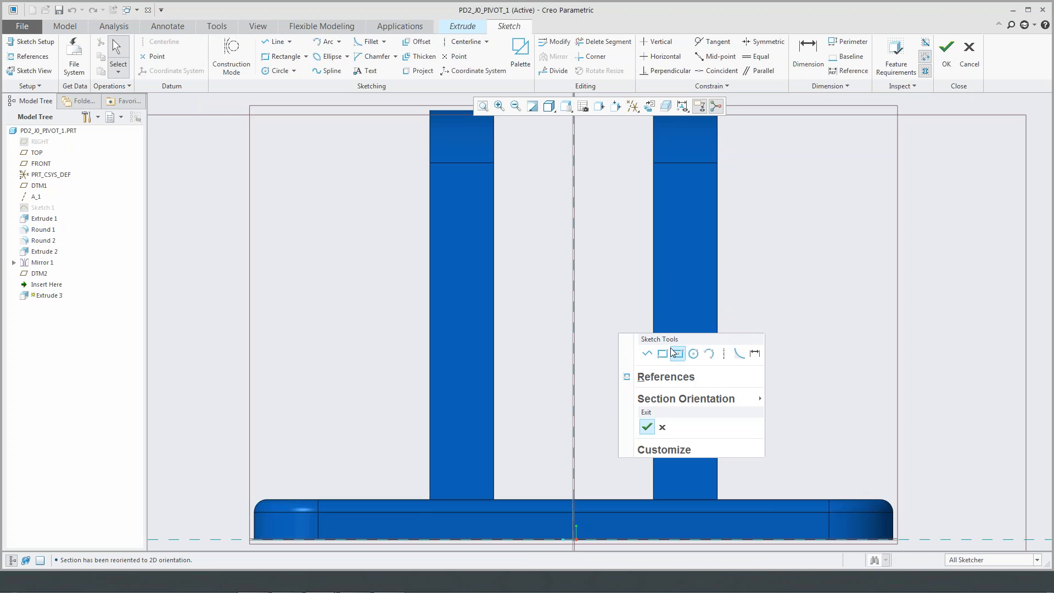
pyautogui.click(677, 354)
pyautogui.click(574, 396)
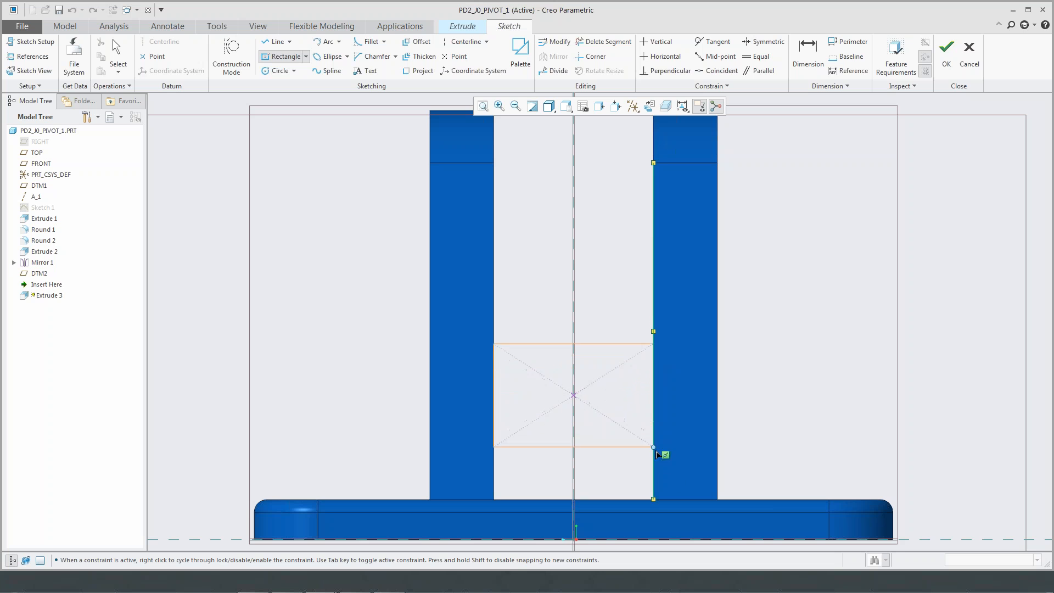
pyautogui.click(654, 500)
pyautogui.middleClick(635, 402)
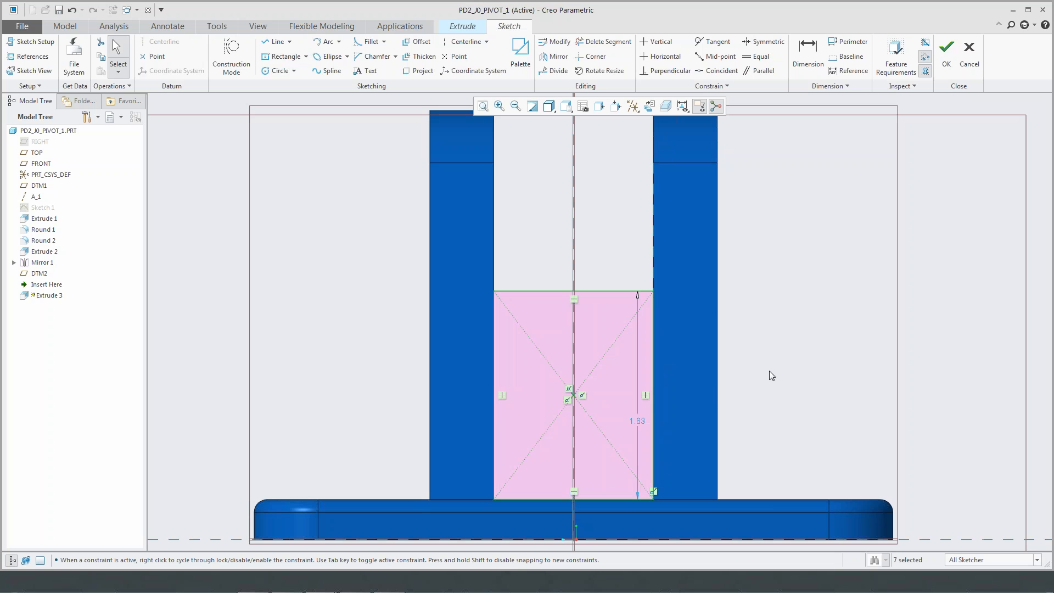
# - Set the rectangle's height to 1 and finish the sketch
pyautogui.doubleClick(640, 421)
pyautogui.write('1')
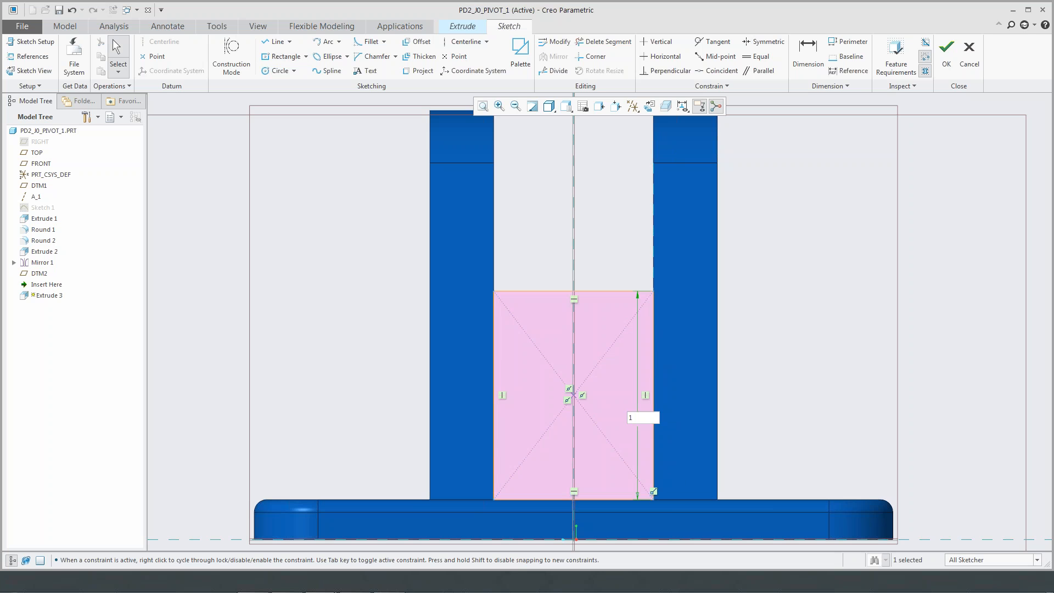
pyautogui.press('Return')
pyautogui.scroll(-3, 781, 356)
pyautogui.moveTo(781, 355); pyautogui.dragTo(736, 361, button='middle')
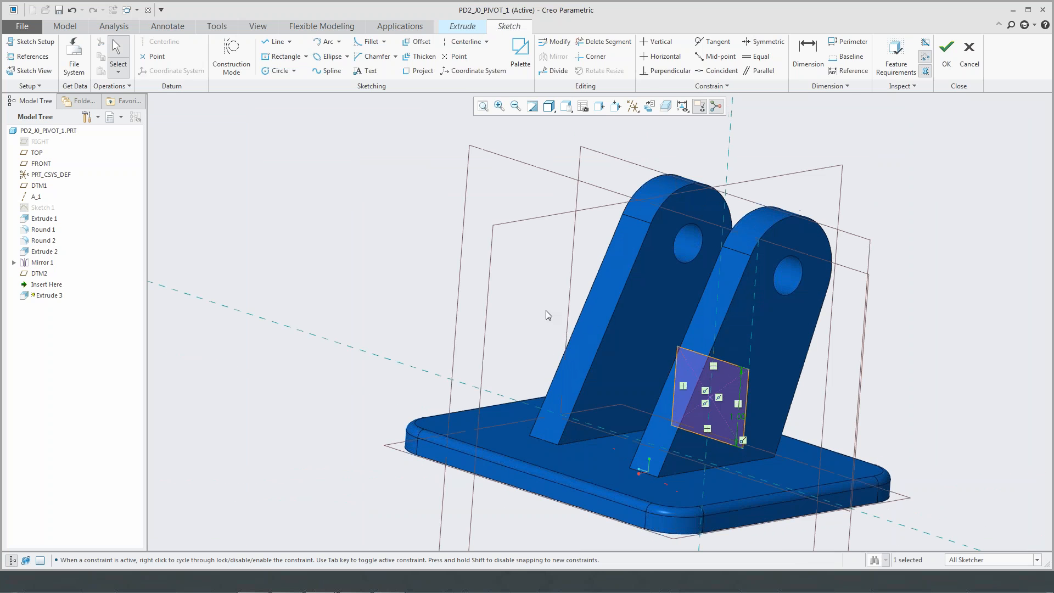
pyautogui.rightClick(595, 317)
pyautogui.click(551, 439)
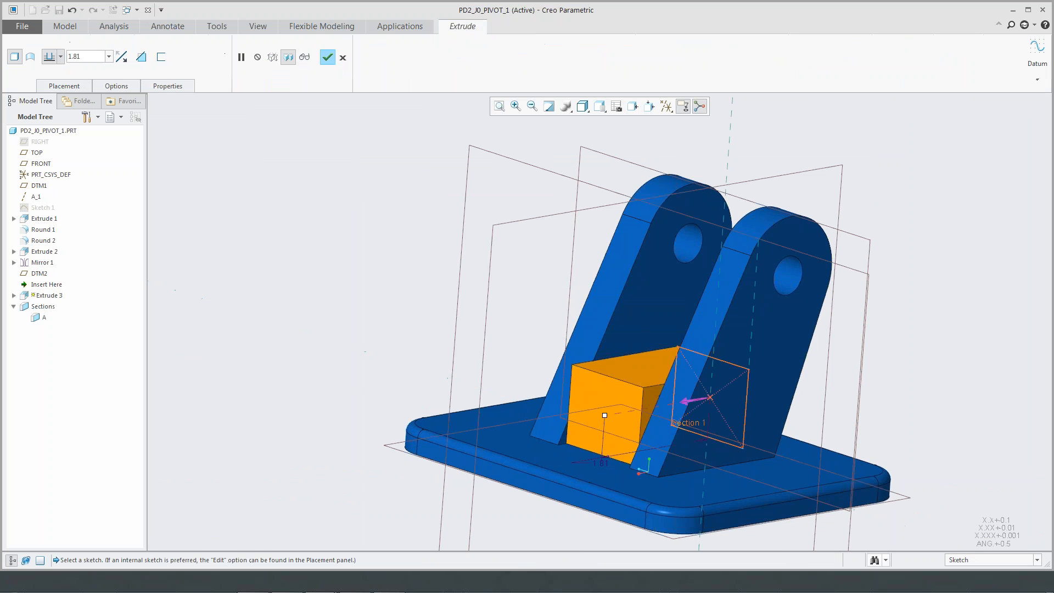
# - Extend the first side of the extrusion up to the lug's sloped face in the extrude direction
pyautogui.moveTo(604, 417); pyautogui.dragTo(584, 419)
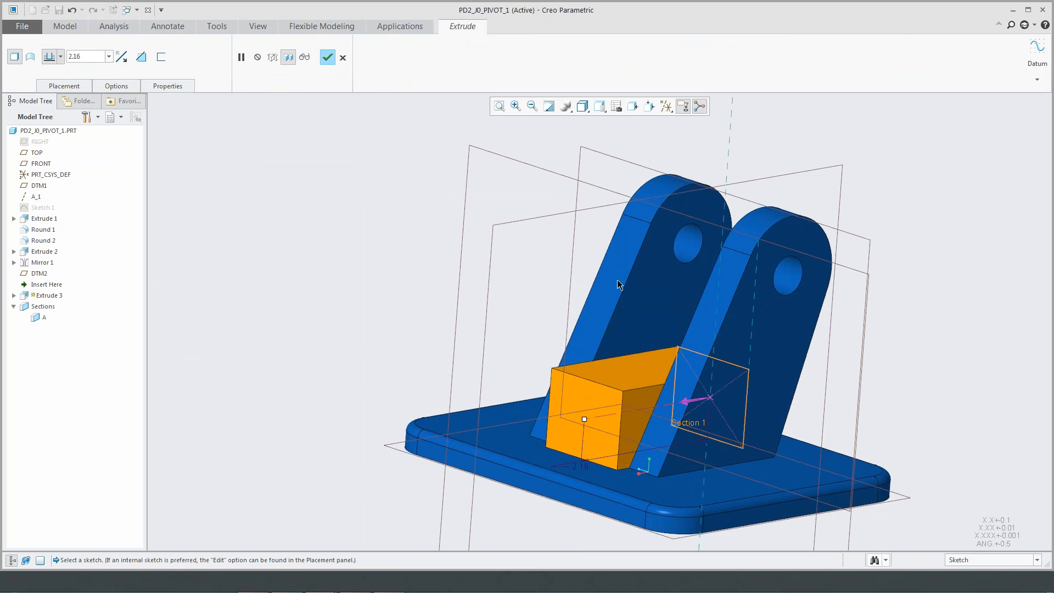
pyautogui.moveTo(584, 419); pyautogui.dragTo(590, 357)
pyautogui.moveTo(663, 386); pyautogui.dragTo(862, 354, button='middle')
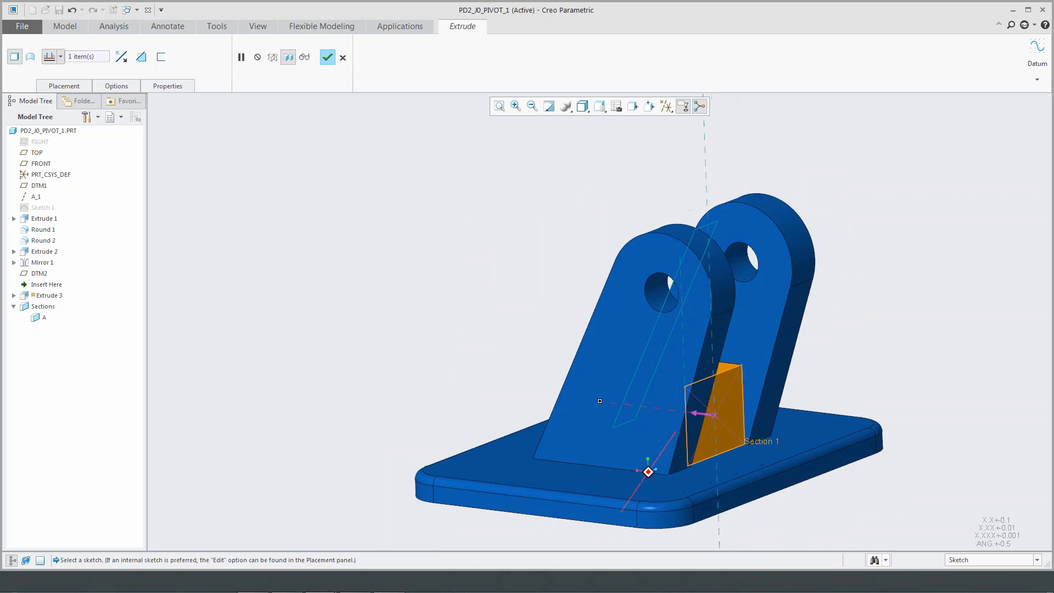
# - Add a second side to the extrusion and extend it up to the lug's opposite sloped face
pyautogui.rightClick(863, 352)
pyautogui.click(888, 497)
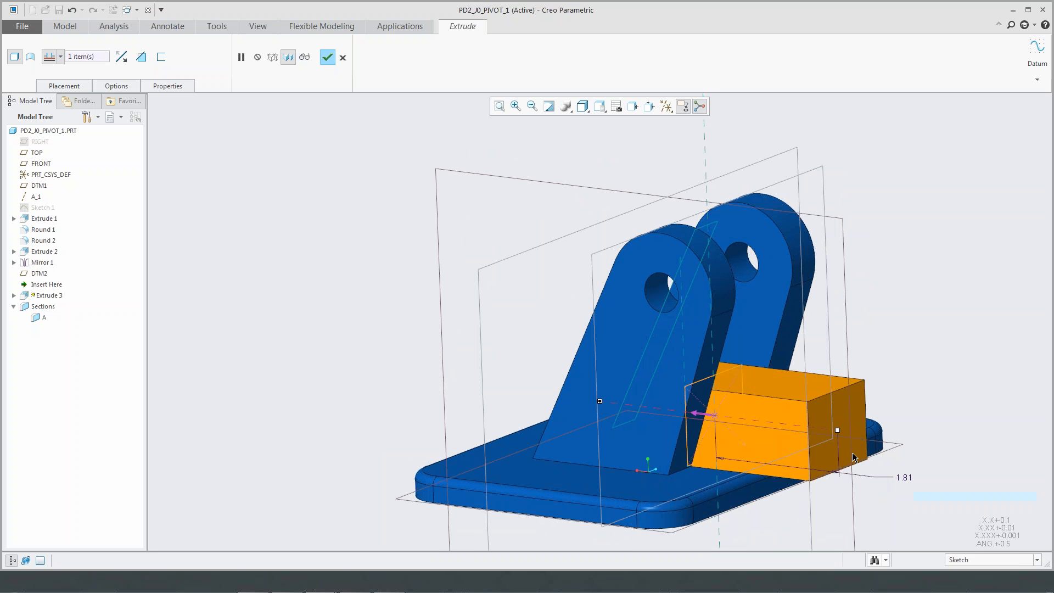
pyautogui.moveTo(839, 432); pyautogui.dragTo(791, 360)
pyautogui.moveTo(792, 362)
pyautogui.mouseDown(button='middle')
pyautogui.moveTo(815, 366)
pyautogui.moveTo(809, 353)
pyautogui.moveTo(789, 374)
pyautogui.mouseUp(button='middle')
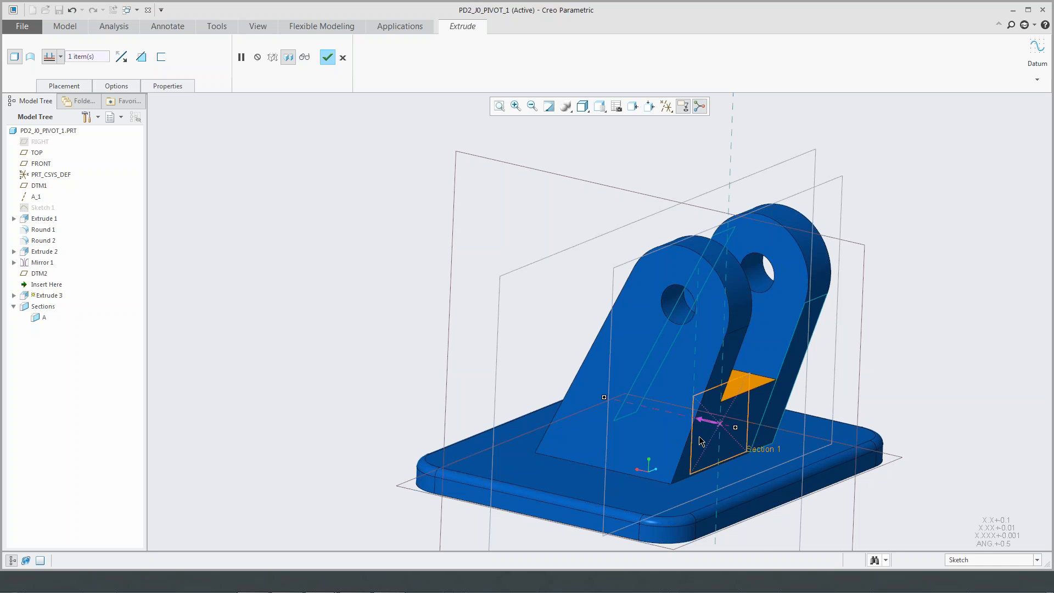
pyautogui.moveTo(683, 411); pyautogui.dragTo(763, 419, button='middle')
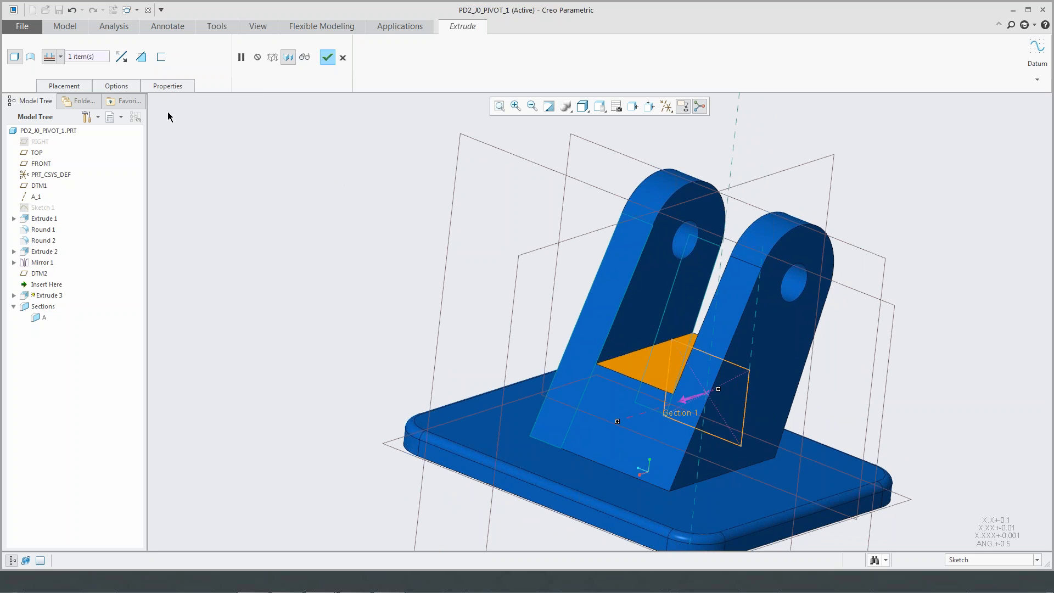
# - Apply a translated offset to the selected end surfaces, pulling side 1 inward about 0.19 and side 2 about 0.09
pyautogui.click(126, 89)
pyautogui.click(128, 150)
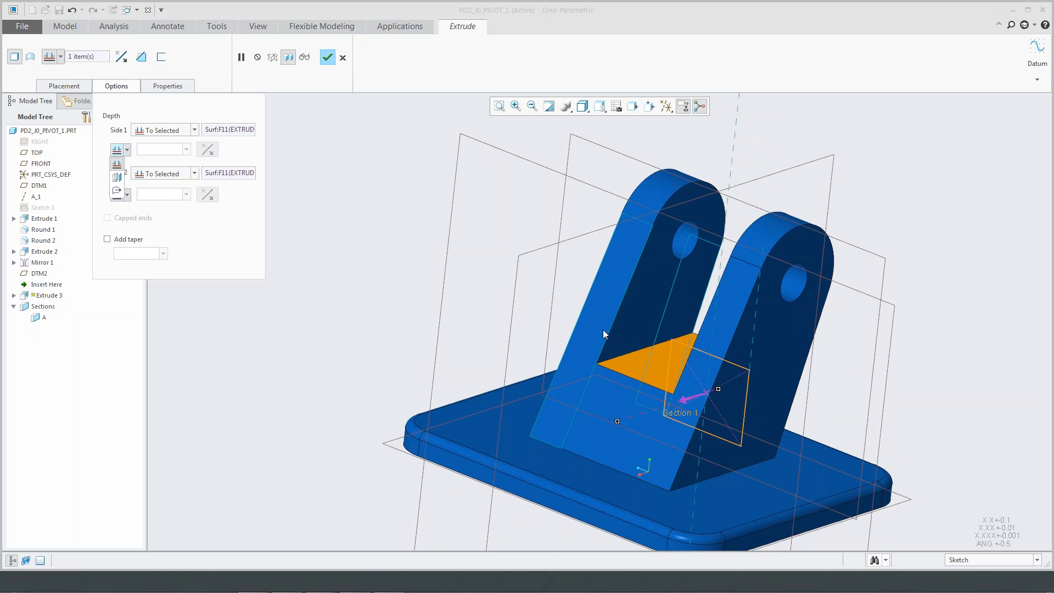
pyautogui.click(119, 181)
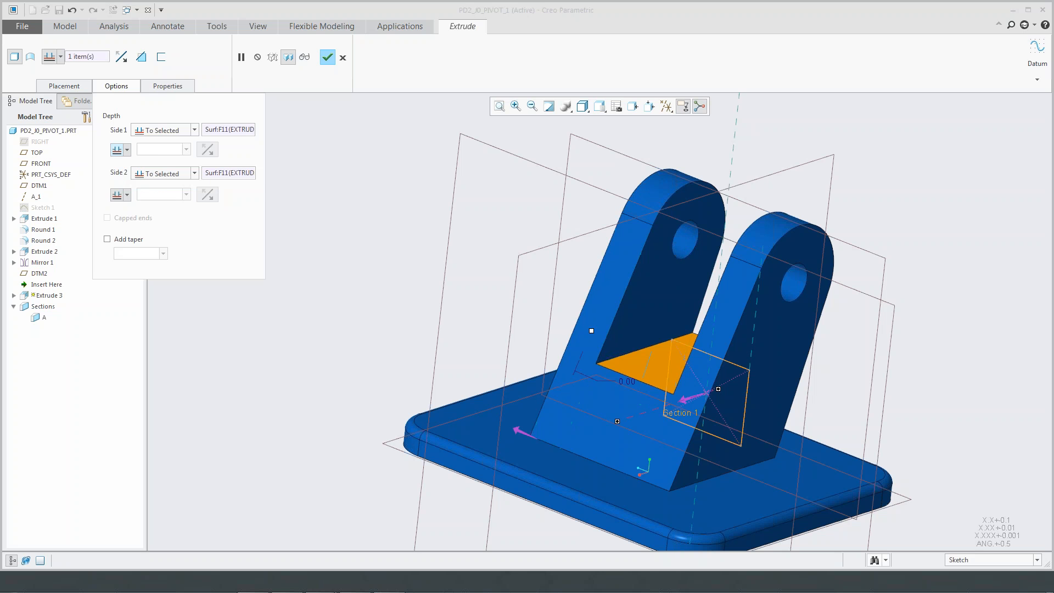
pyautogui.moveTo(594, 363)
pyautogui.mouseDown(button='middle')
pyautogui.moveTo(572, 358)
pyautogui.moveTo(583, 355)
pyautogui.mouseUp(button='middle')
pyautogui.moveTo(595, 328); pyautogui.dragTo(607, 335)
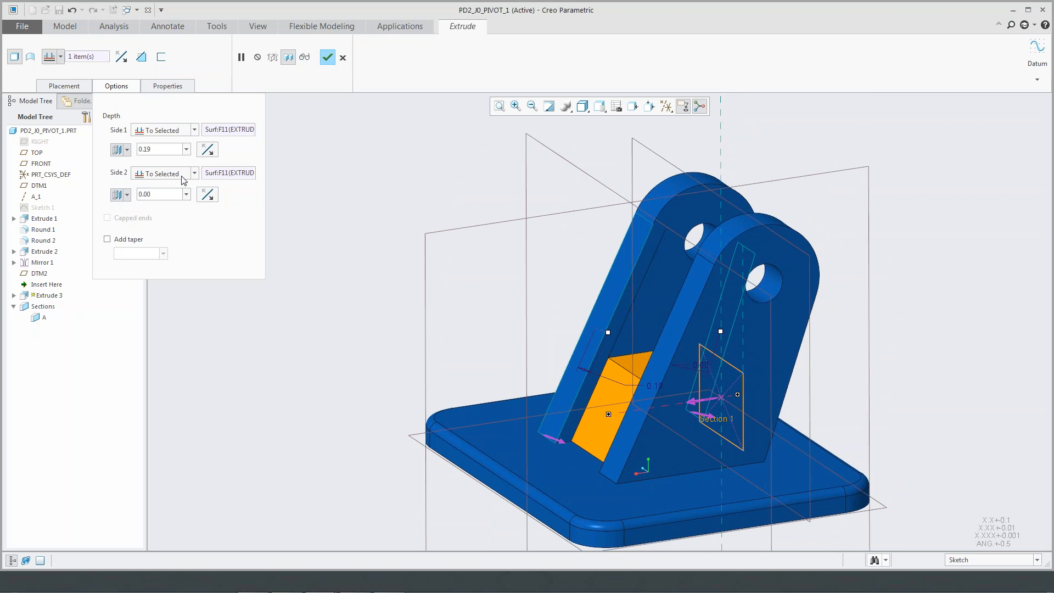
pyautogui.moveTo(693, 282); pyautogui.dragTo(705, 304, button='middle')
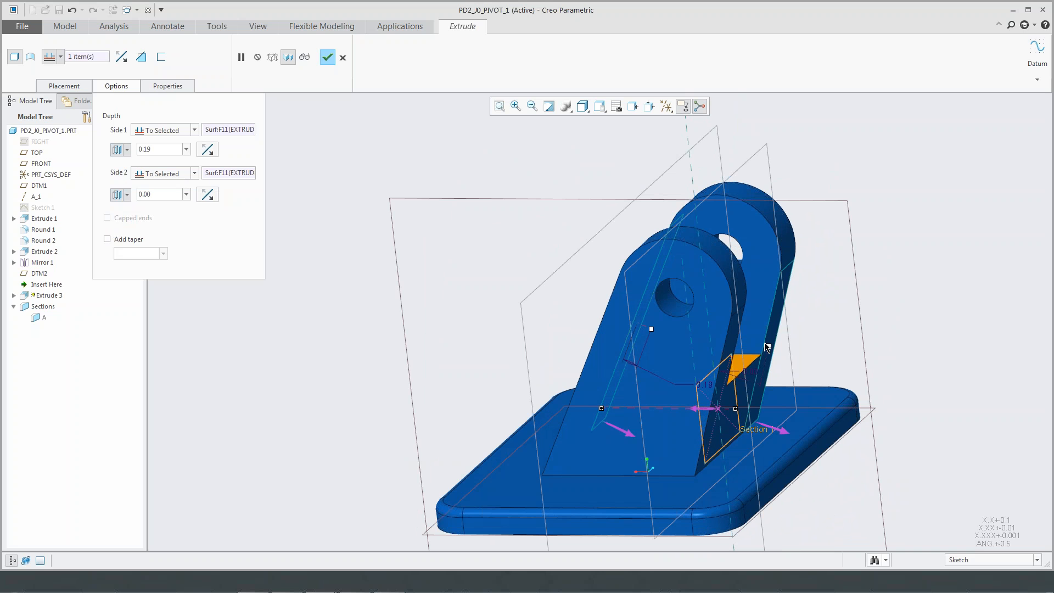
pyautogui.moveTo(767, 345); pyautogui.dragTo(758, 348)
# - Set the end-surface offsets of side 1 and side 2 to 0.25 each and complete the extrusion
pyautogui.doubleClick(164, 150)
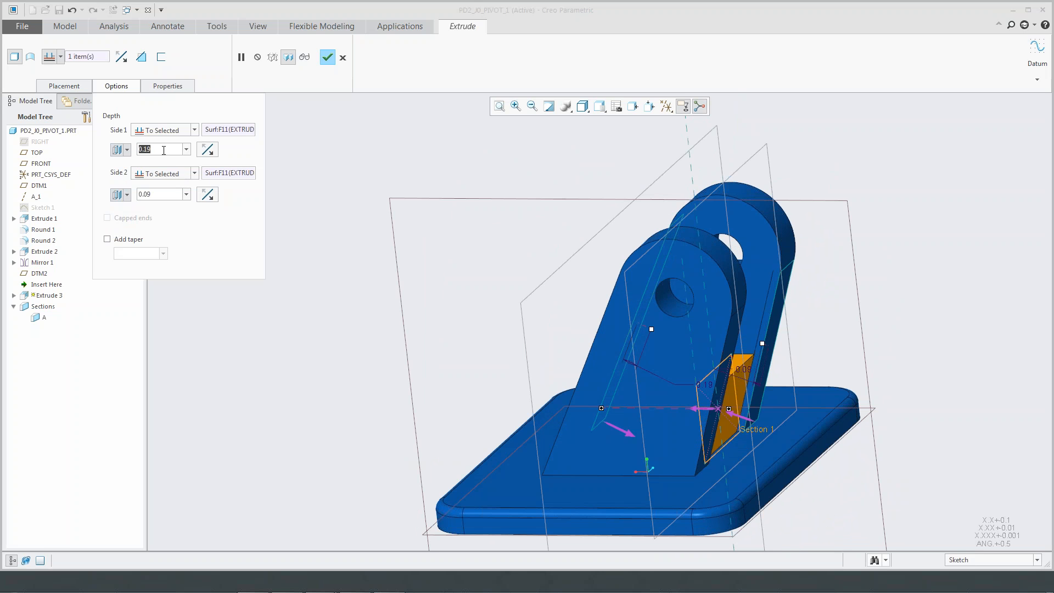
pyautogui.write('0.25')
pyautogui.press('Return')
pyautogui.doubleClick(161, 195)
pyautogui.write('.25')
pyautogui.press('Return')
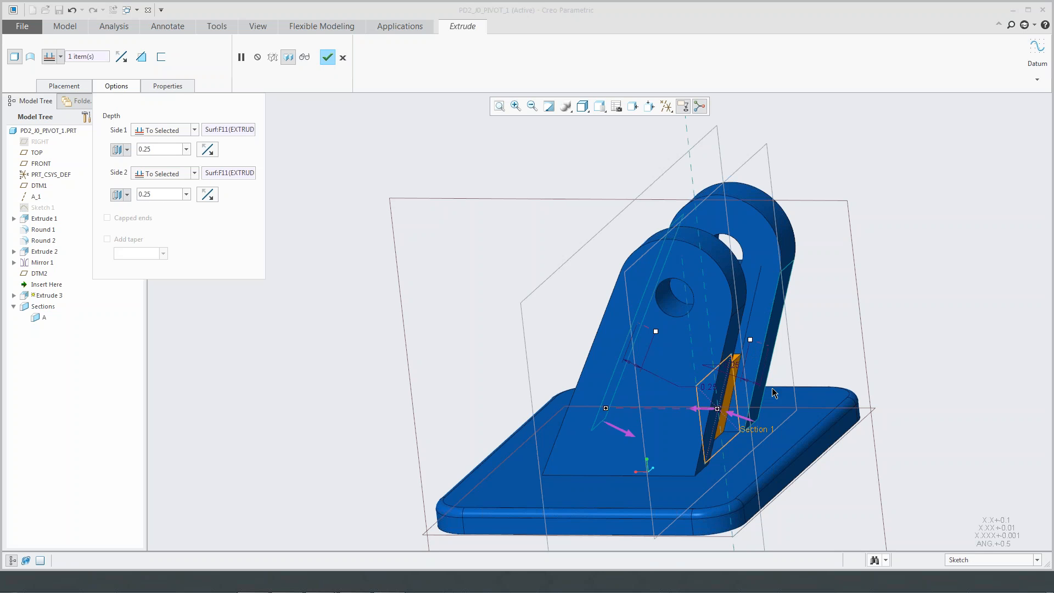
pyautogui.moveTo(684, 340)
pyautogui.mouseDown(button='middle')
pyautogui.moveTo(717, 335)
pyautogui.moveTo(631, 264)
pyautogui.mouseUp(button='middle')
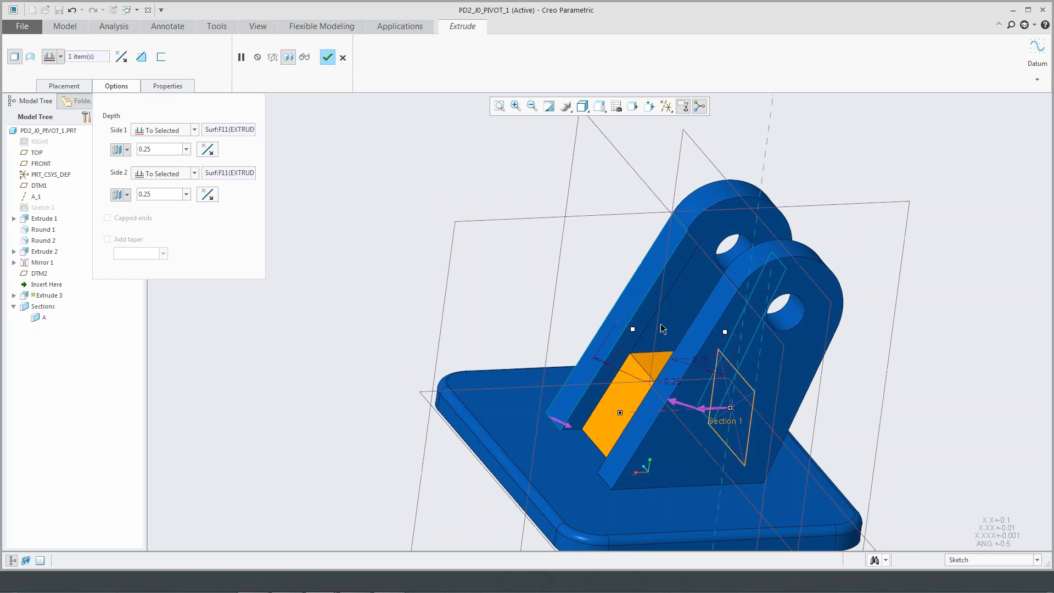
pyautogui.click(328, 57)
# - Hide the datum planes and orient the view normal to the plate's upper face
pyautogui.moveTo(388, 249)
pyautogui.mouseDown(button='middle')
pyautogui.moveTo(431, 242)
pyautogui.moveTo(436, 252)
pyautogui.moveTo(307, 228)
pyautogui.moveTo(286, 238)
pyautogui.moveTo(414, 257)
pyautogui.moveTo(428, 297)
pyautogui.mouseUp(button='middle')
pyautogui.click(666, 106)
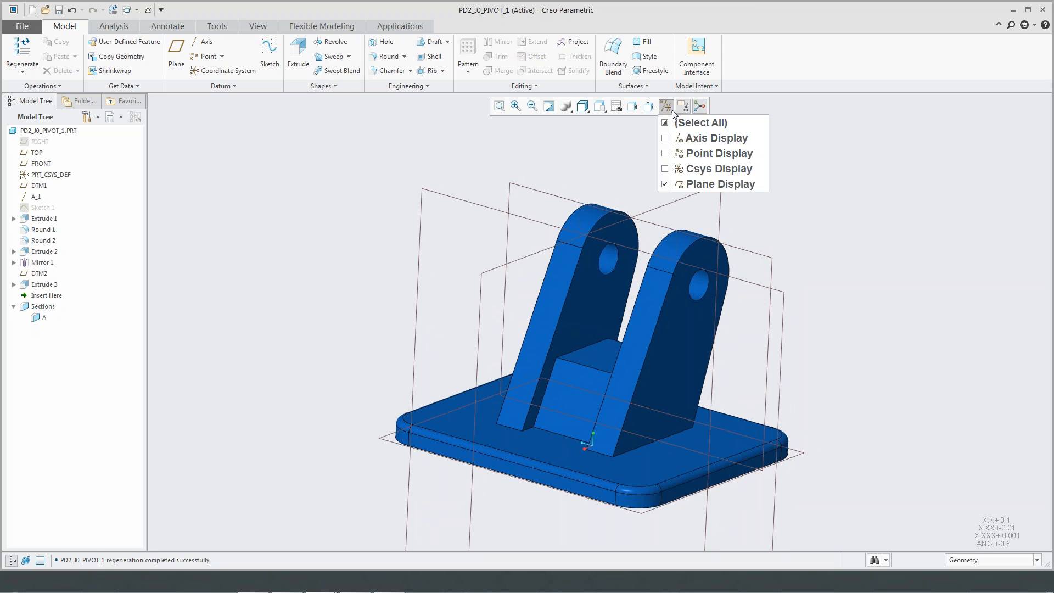
pyautogui.click(687, 183)
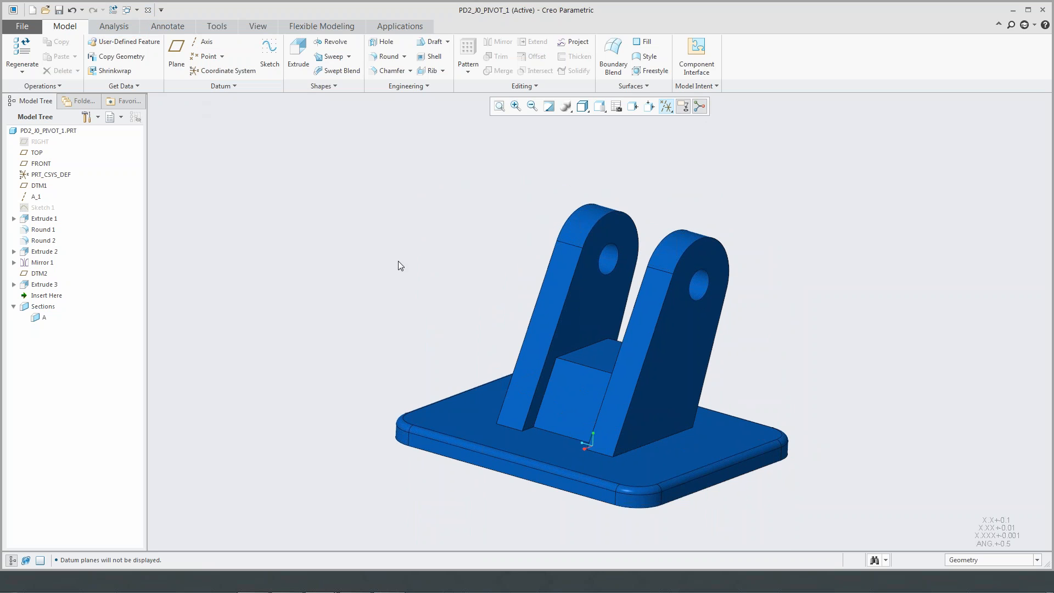
pyautogui.moveTo(435, 259); pyautogui.dragTo(436, 283, button='middle')
pyautogui.click(599, 106)
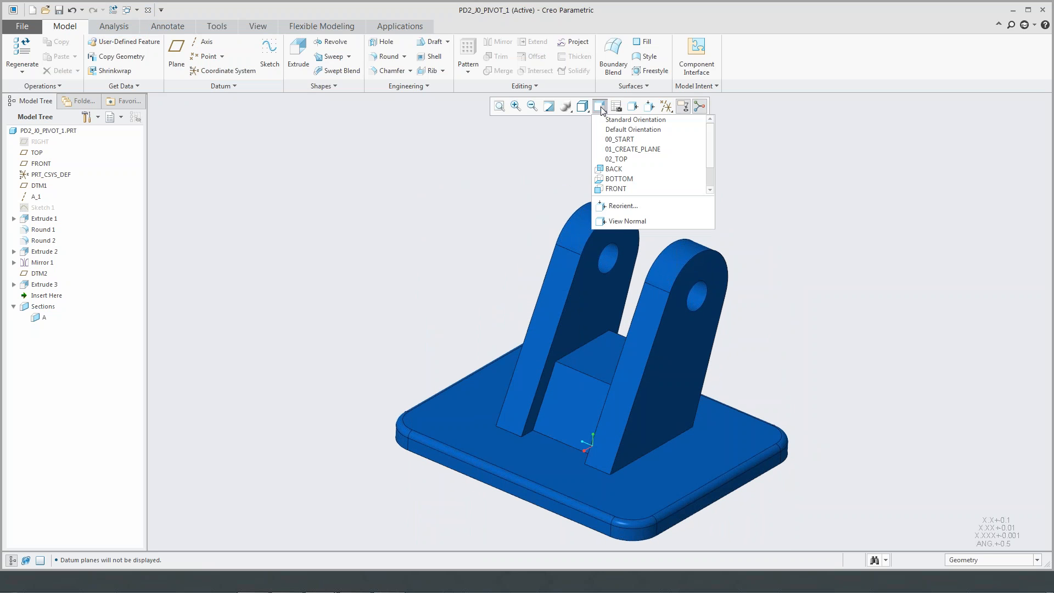
pyautogui.click(619, 220)
pyautogui.click(690, 461)
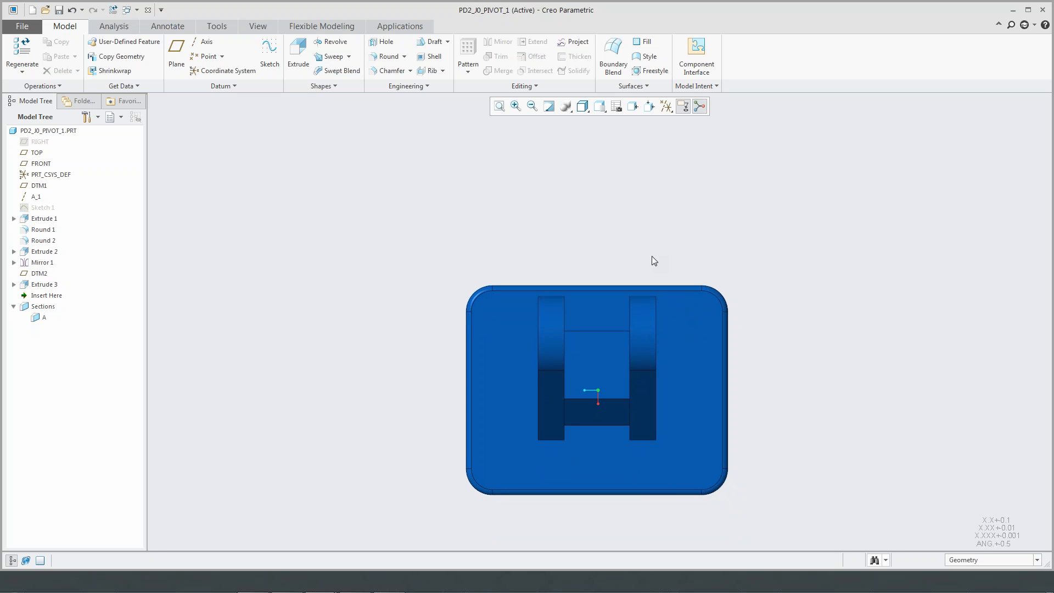
# - Restrict the selection filter to Edge for box selection on the bracket
pyautogui.moveTo(513, 192); pyautogui.dragTo(591, 244)
pyautogui.click(543, 229)
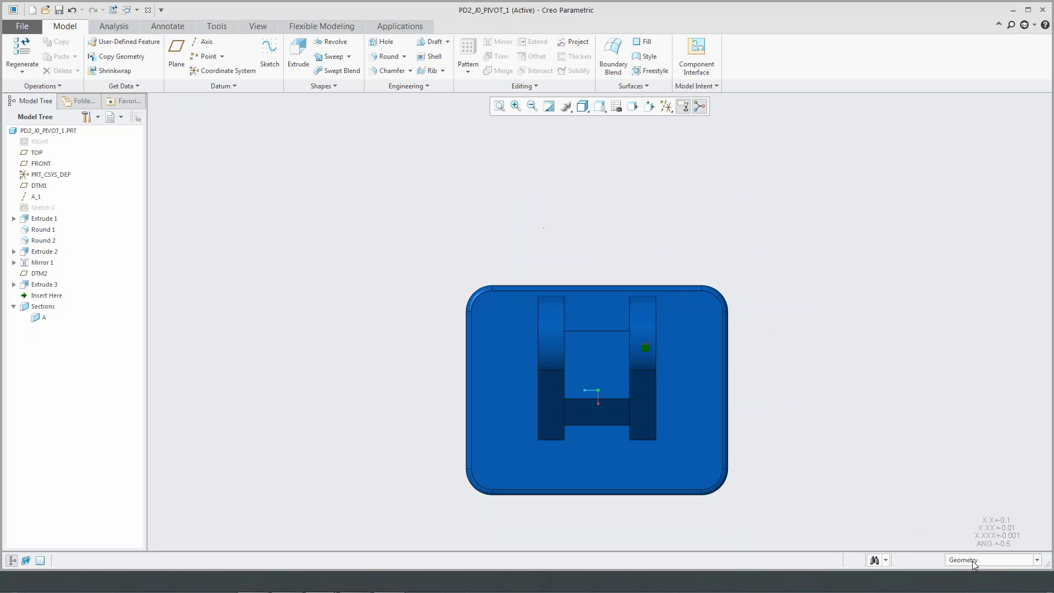
pyautogui.click(966, 560)
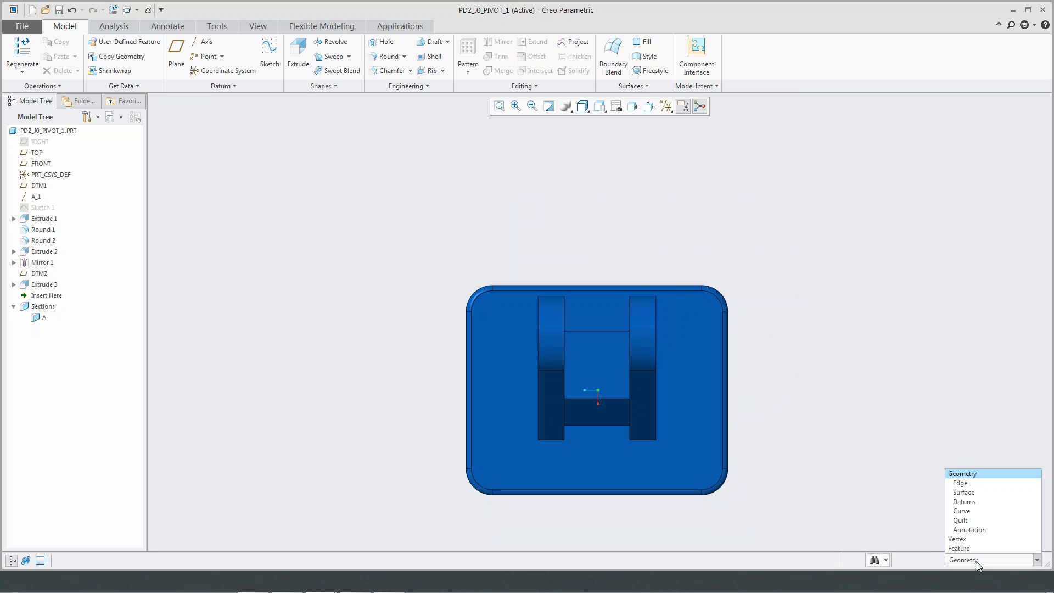
pyautogui.click(975, 483)
# - Try box-selecting edges around one lug and the plate corner in both directions, then clear the selection
pyautogui.moveTo(582, 223); pyautogui.dragTo(802, 392)
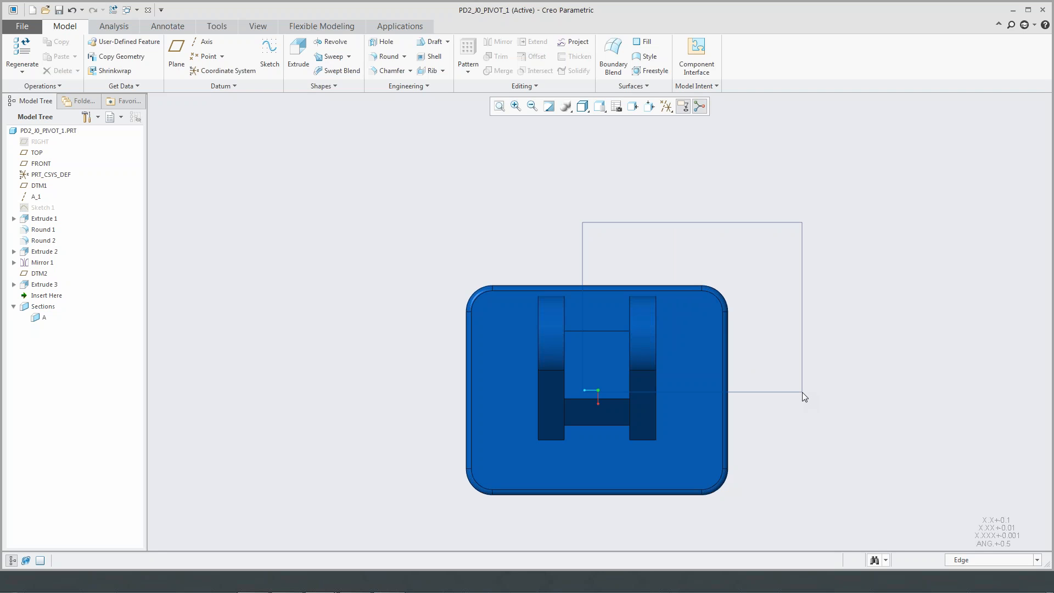
pyautogui.moveTo(802, 392); pyautogui.dragTo(803, 392)
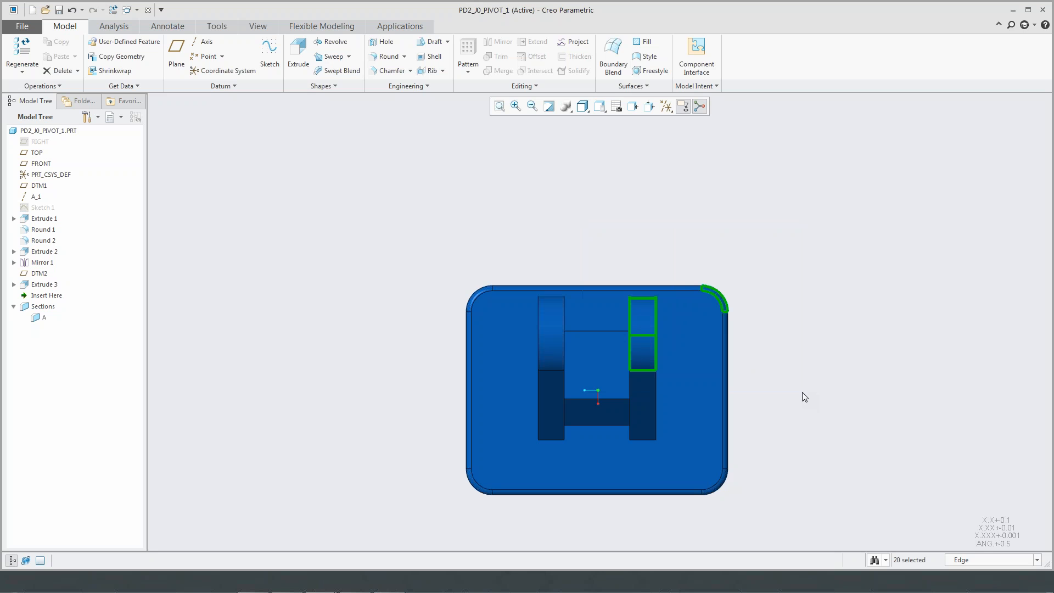
pyautogui.click(795, 394)
pyautogui.moveTo(798, 398); pyautogui.dragTo(591, 241)
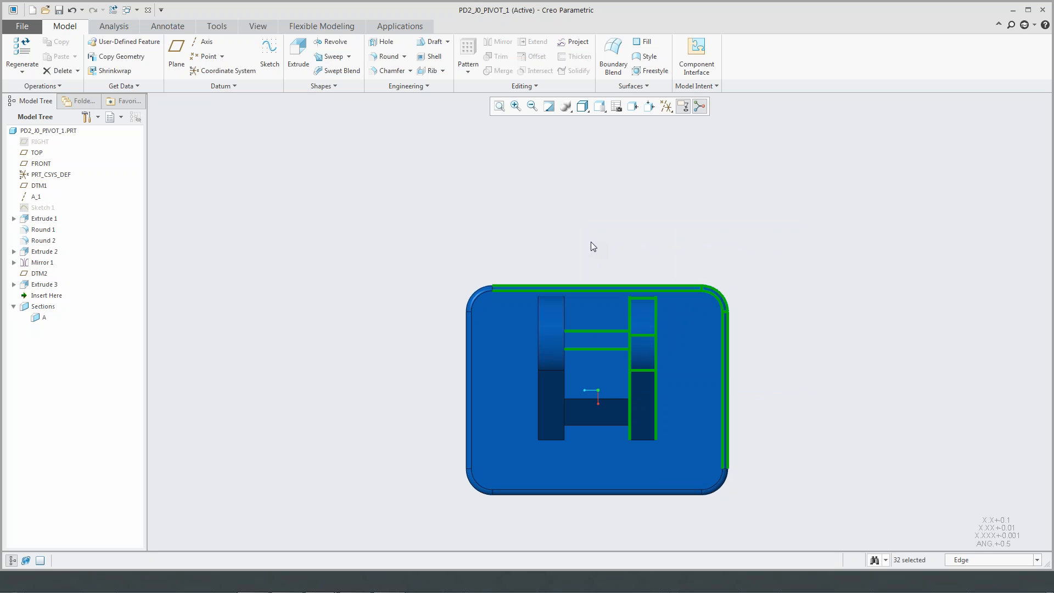
pyautogui.click(506, 260)
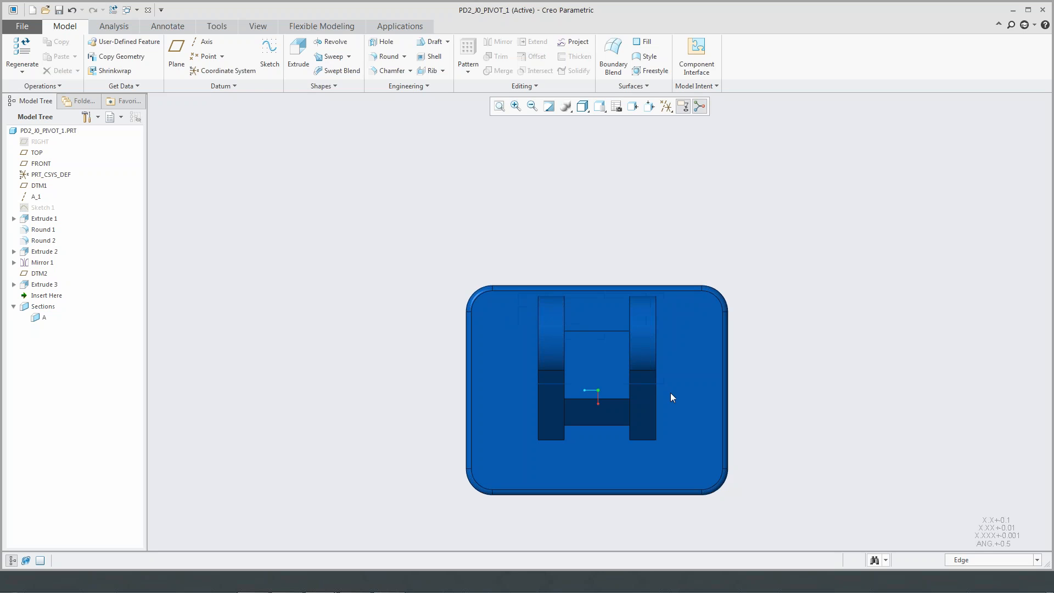
# - Round all edges of both lugs and the block between them, and close the bracket part to return to the PBOT assembly
pyautogui.moveTo(519, 293); pyautogui.dragTo(683, 455)
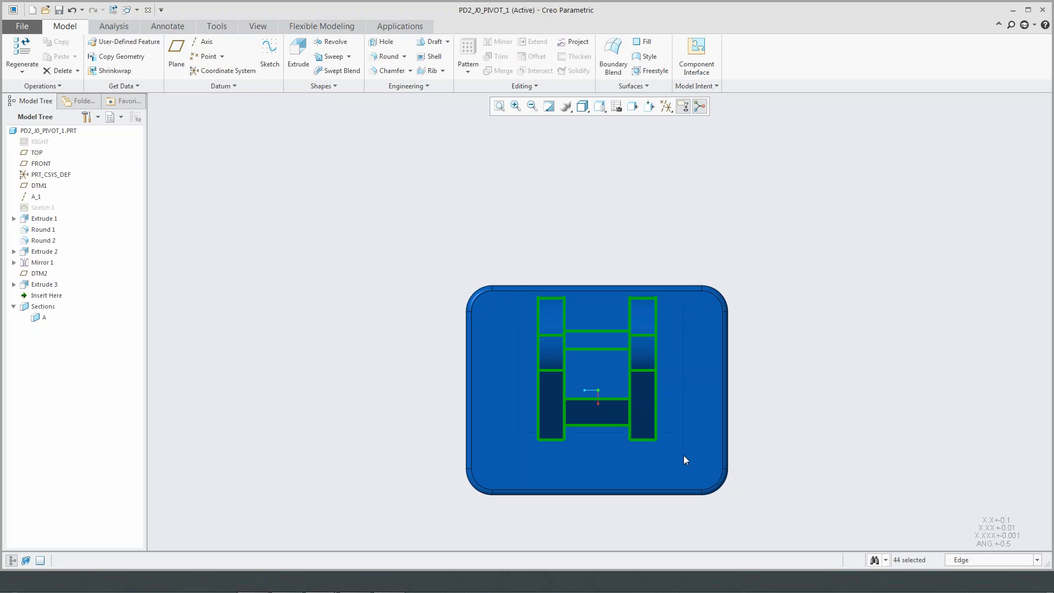
pyautogui.rightClick(591, 245)
pyautogui.click(597, 207)
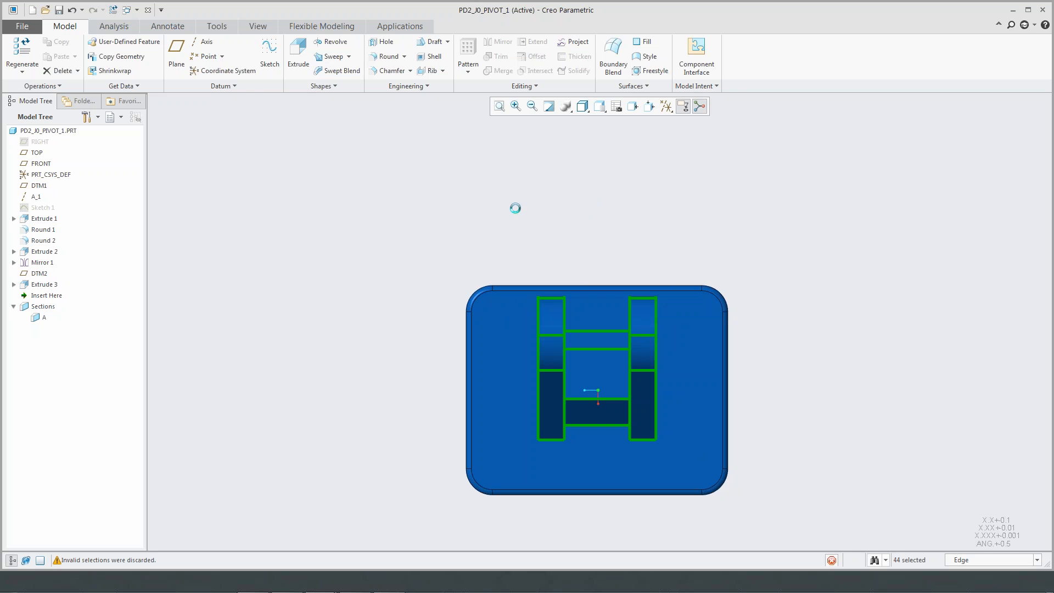
pyautogui.click(389, 245)
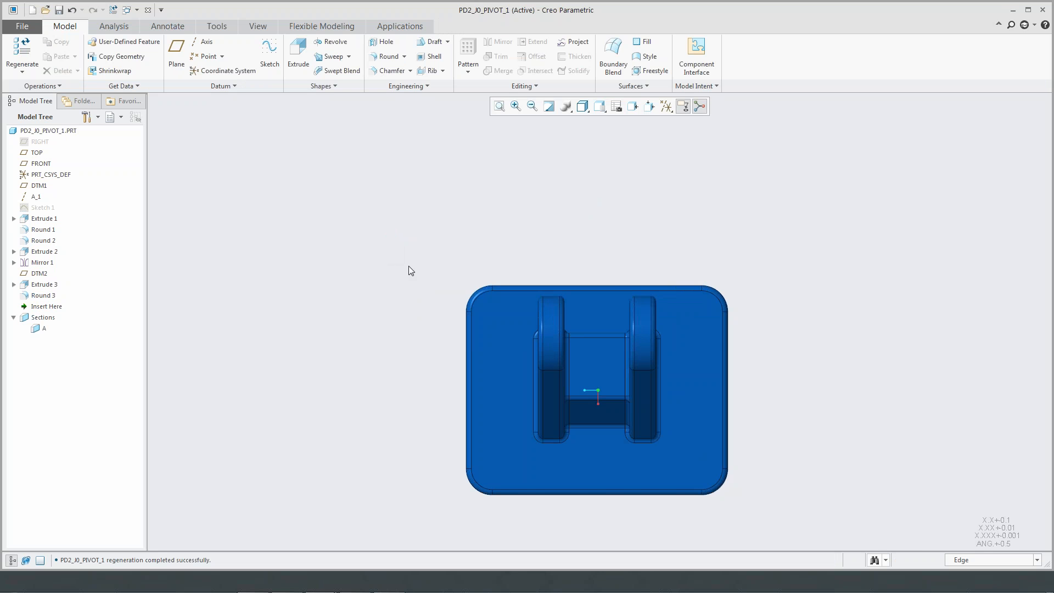
pyautogui.hotkey('ctrl', 'd')
pyautogui.click(148, 10)
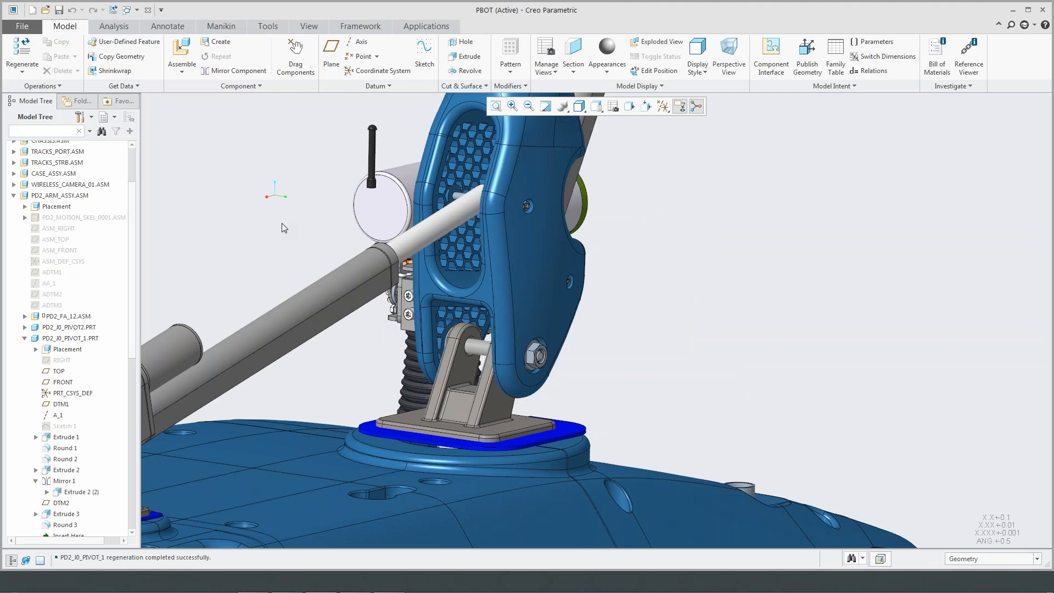
# - Examine the finished pivot bracket in place and the complete tracked robot with its arm from several sides
pyautogui.scroll(-5, 300, 255)
pyautogui.moveTo(301, 256)
pyautogui.mouseDown(button='middle')
pyautogui.moveTo(440, 247)
pyautogui.moveTo(395, 258)
pyautogui.moveTo(412, 257)
pyautogui.mouseUp(button='middle')
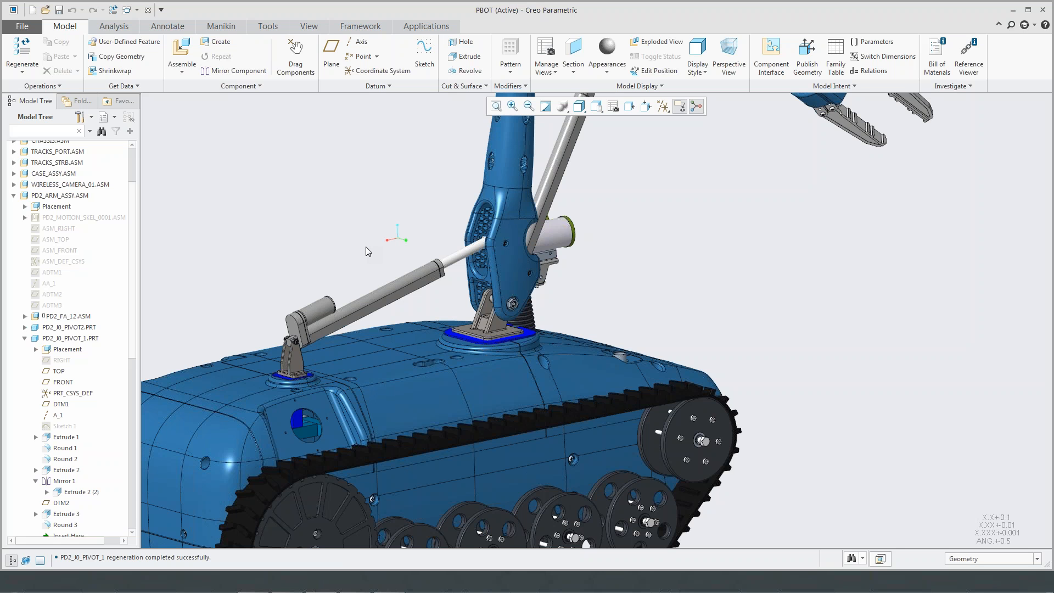
pyautogui.scroll(5, 366, 246)
pyautogui.keyDown('shift'); pyautogui.moveTo(366, 246); pyautogui.dragTo(353, 383, button='middle'); pyautogui.keyUp('shift')
pyautogui.scroll(-4, 469, 269)
pyautogui.moveTo(469, 269); pyautogui.dragTo(457, 273, button='middle')
pyautogui.scroll(-5, 434, 235)
pyautogui.scroll(-2, 420, 239)
pyautogui.moveTo(418, 241); pyautogui.dragTo(297, 391, button='middle')
pyautogui.scroll(6, 437, 247)
pyautogui.scroll(-5, 295, 392)
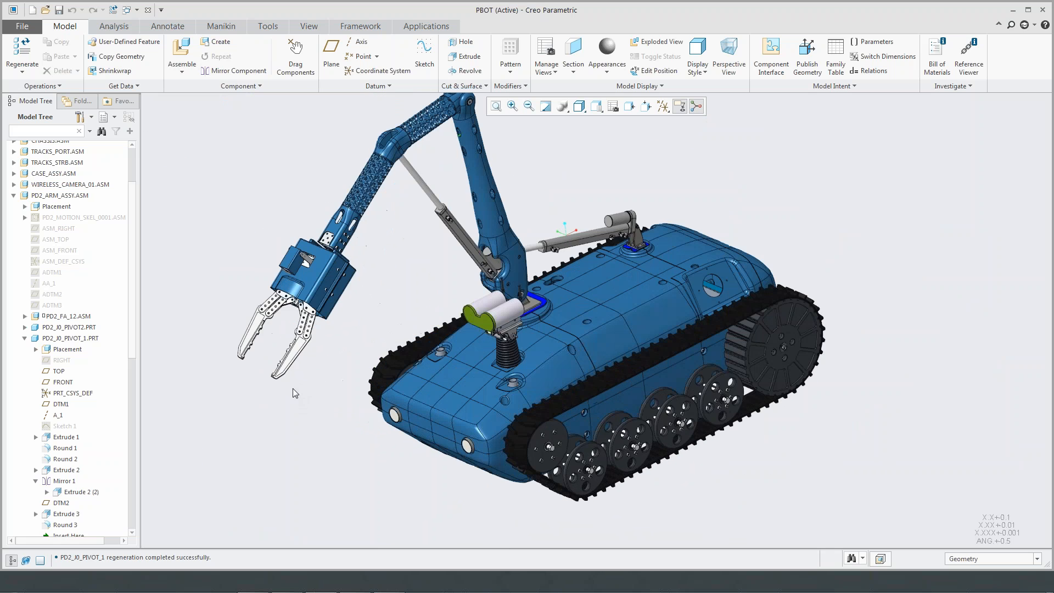
# - Open the gripper's finger part PD2_GP_FINGER from the assembly and orient it to show its recessed face and serrated side
pyautogui.scroll(-4, 289, 309)
pyautogui.keyDown('shift'); pyautogui.moveTo(288, 335); pyautogui.dragTo(323, 331, button='middle'); pyautogui.keyUp('shift')
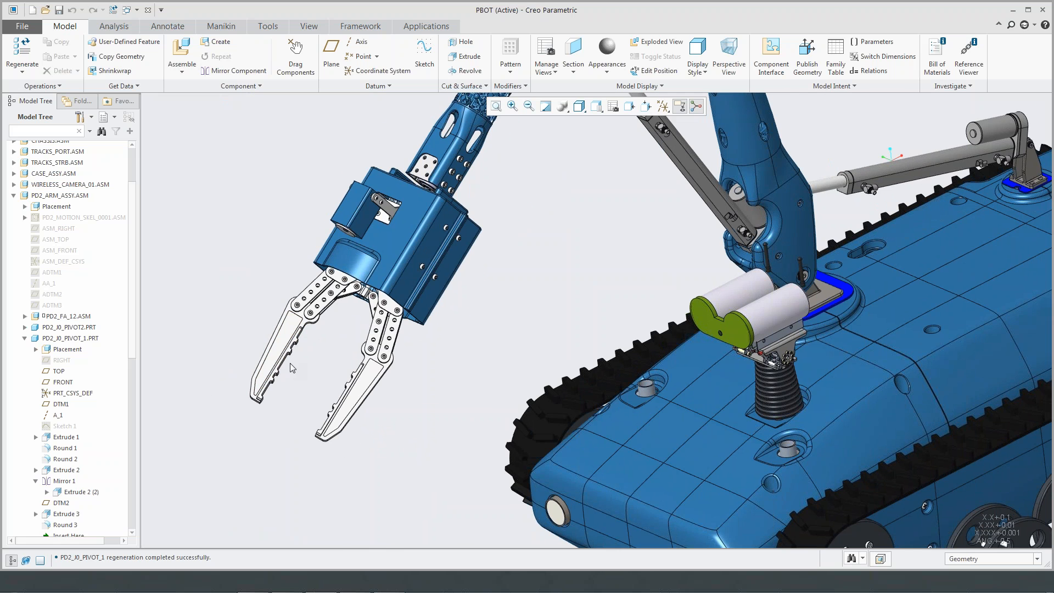
pyautogui.scroll(-4, 290, 364)
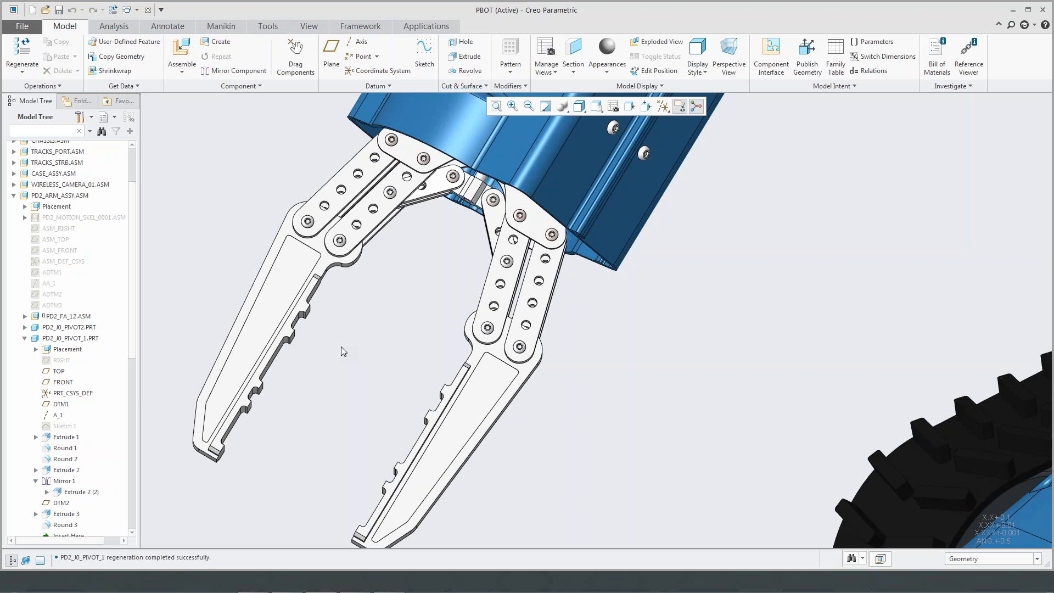
pyautogui.click(286, 305)
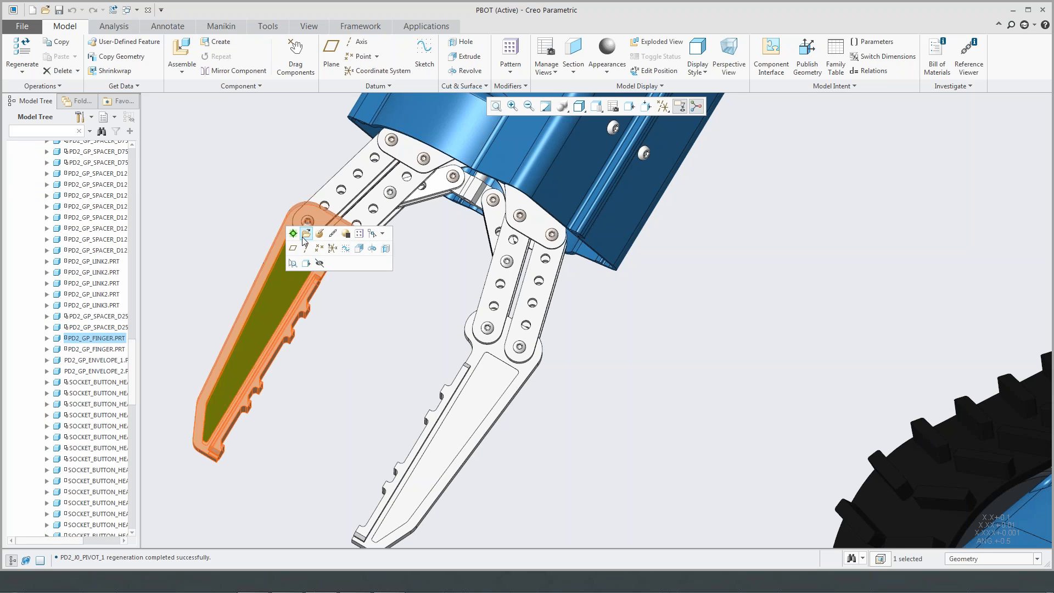
pyautogui.click(305, 234)
pyautogui.moveTo(545, 240)
pyautogui.mouseDown(button='middle')
pyautogui.moveTo(654, 217)
pyautogui.moveTo(570, 232)
pyautogui.moveTo(687, 293)
pyautogui.mouseUp(button='middle')
pyautogui.moveTo(606, 304); pyautogui.dragTo(566, 255, button='middle')
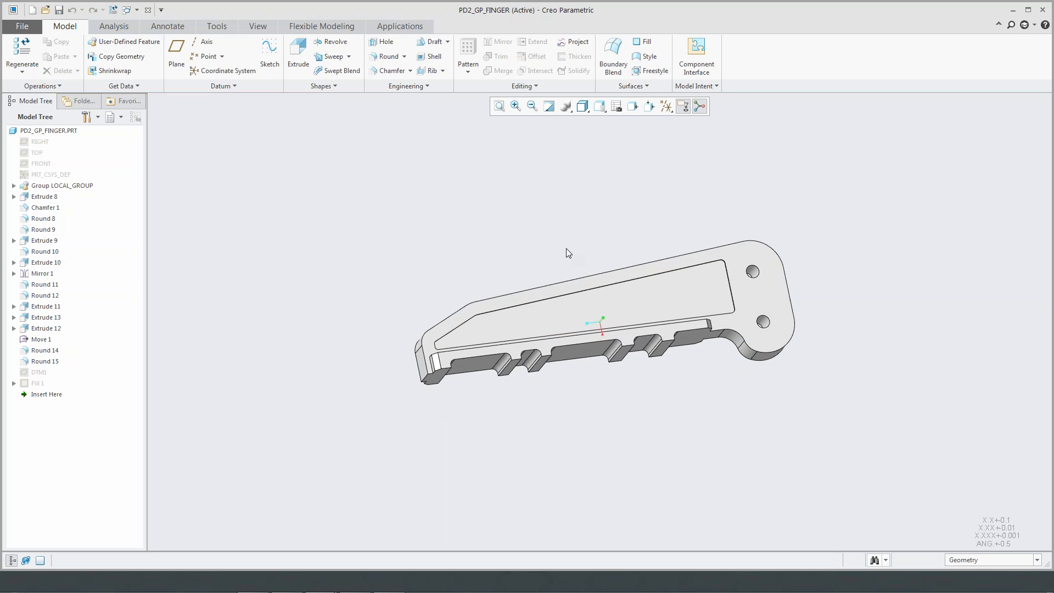
pyautogui.scroll(2, 570, 257)
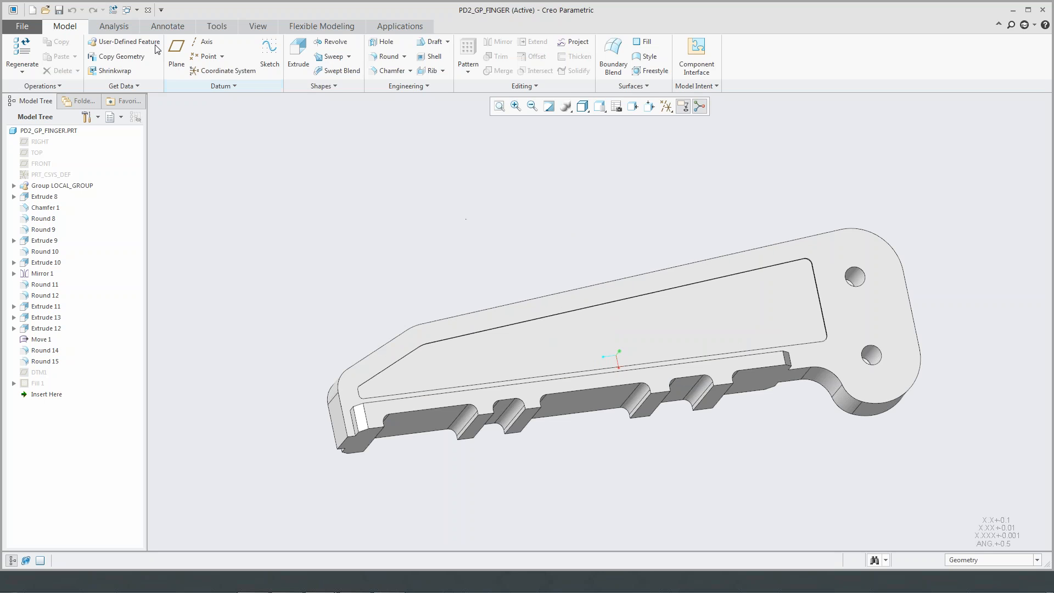
# - Calculate the finger's mass properties with the default coordinate system, check its mass, and dismiss the analysis without saving it
pyautogui.click(114, 27)
pyautogui.click(266, 42)
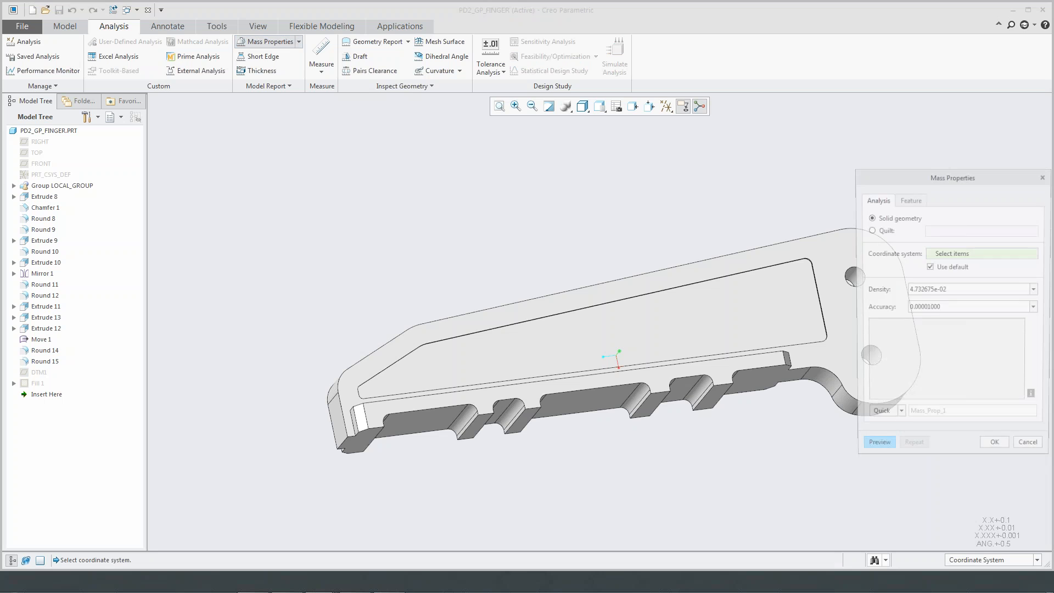
pyautogui.click(880, 451)
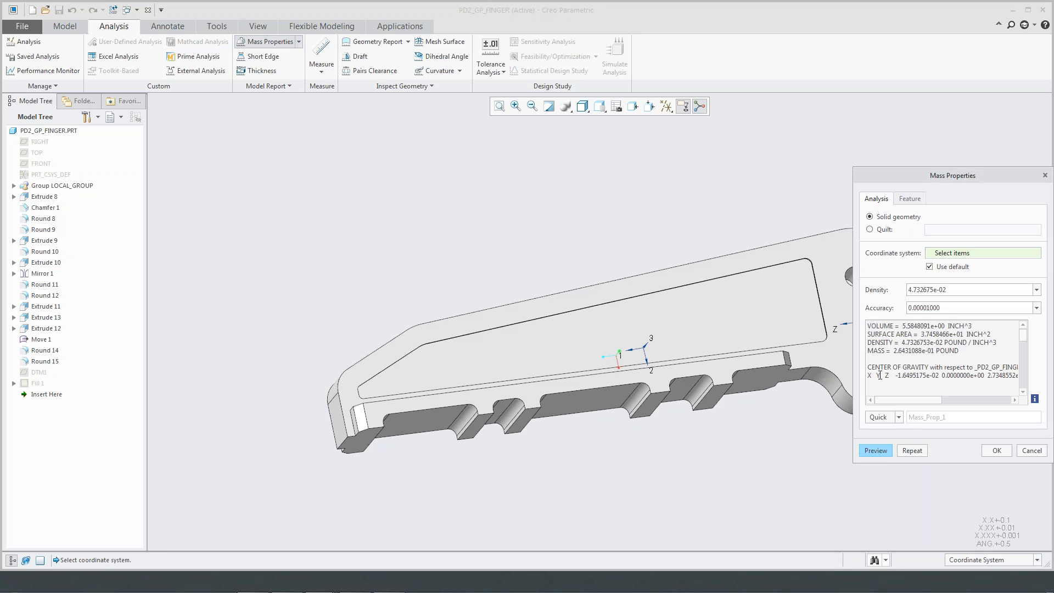
pyautogui.moveTo(867, 350); pyautogui.dragTo(924, 351)
pyautogui.click(1032, 451)
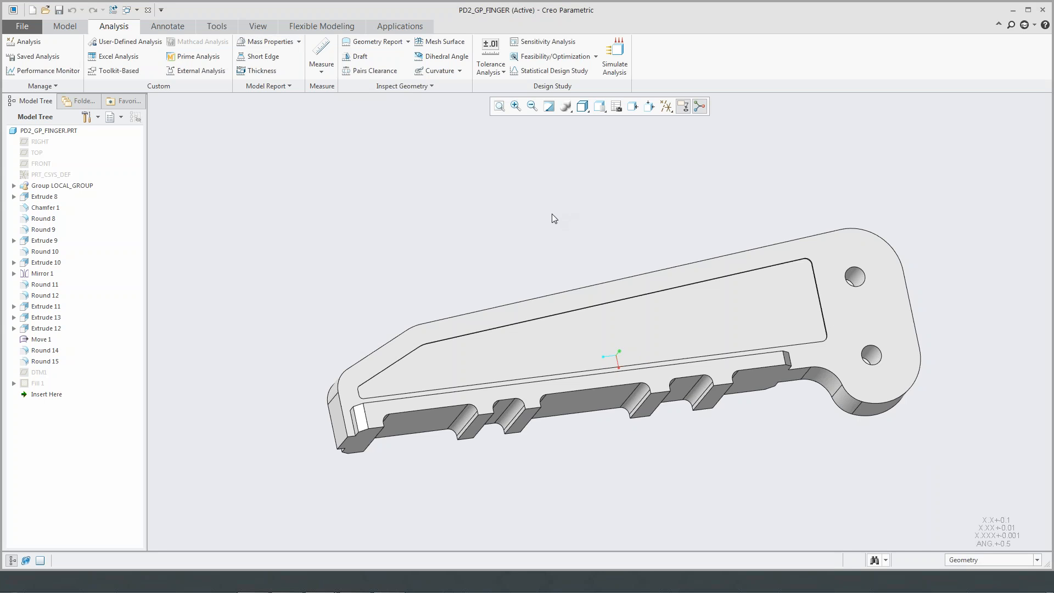
# - Redefine the shallow pocket cut Extrude 11 so that it passes completely through the finger
pyautogui.click(50, 307)
pyautogui.click(55, 242)
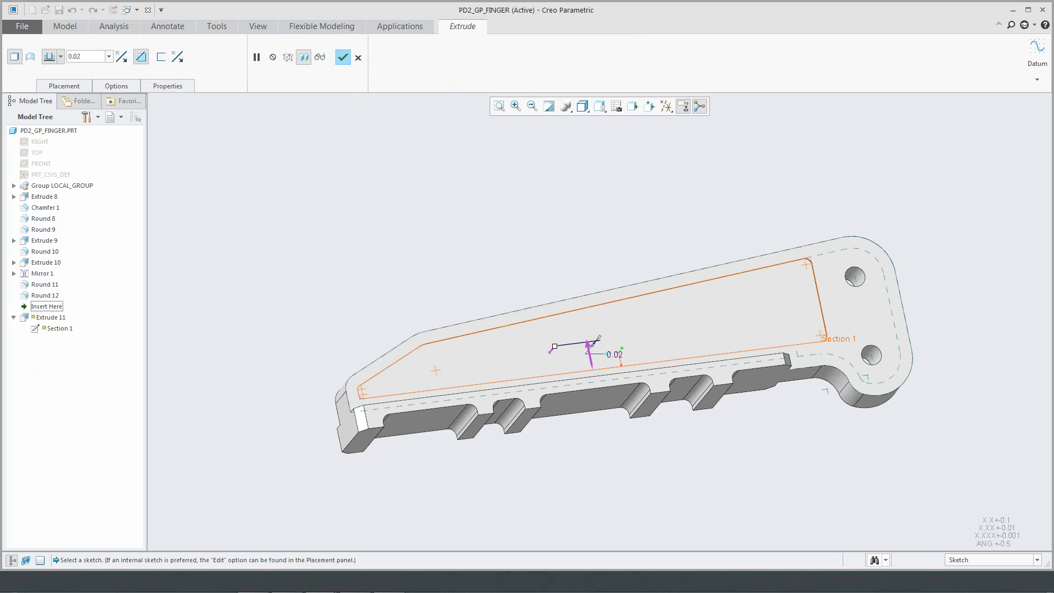
pyautogui.click(60, 57)
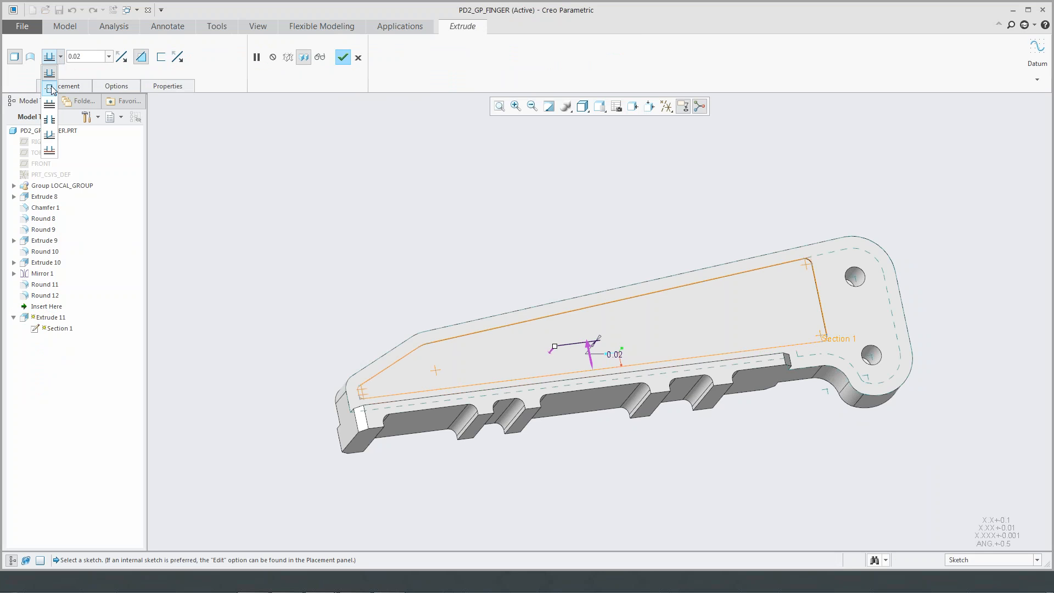
pyautogui.click(50, 104)
pyautogui.middleClick(272, 188)
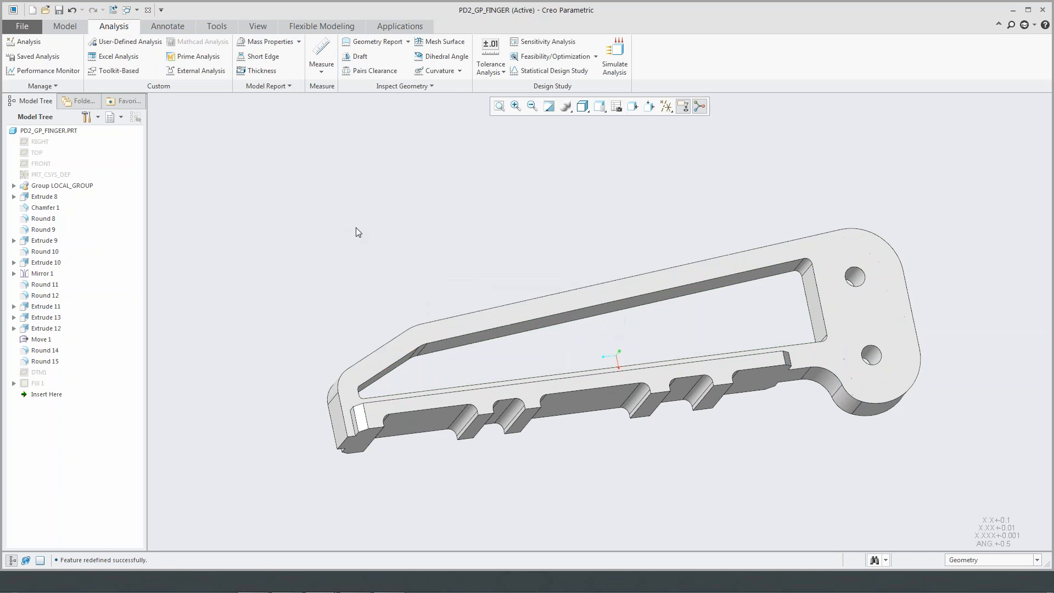
pyautogui.moveTo(361, 235); pyautogui.dragTo(346, 209, button='middle')
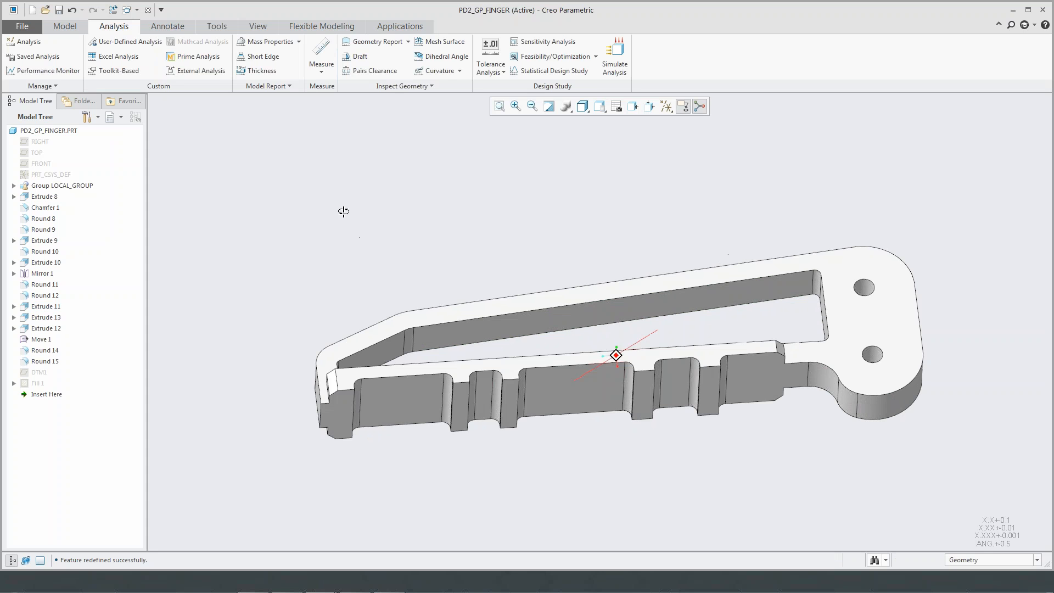
# - Start a 3D Lattice feature and choose the intent surfaces of the Extrude 11 opening's inner walls as its boundary
pyautogui.click(65, 27)
pyautogui.click(400, 88)
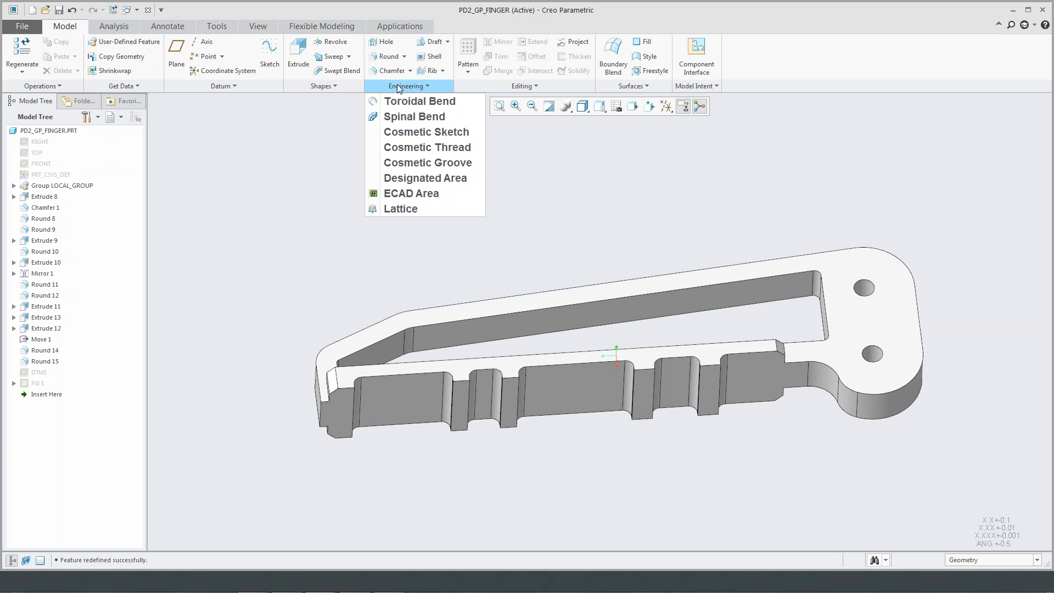
pyautogui.click(424, 213)
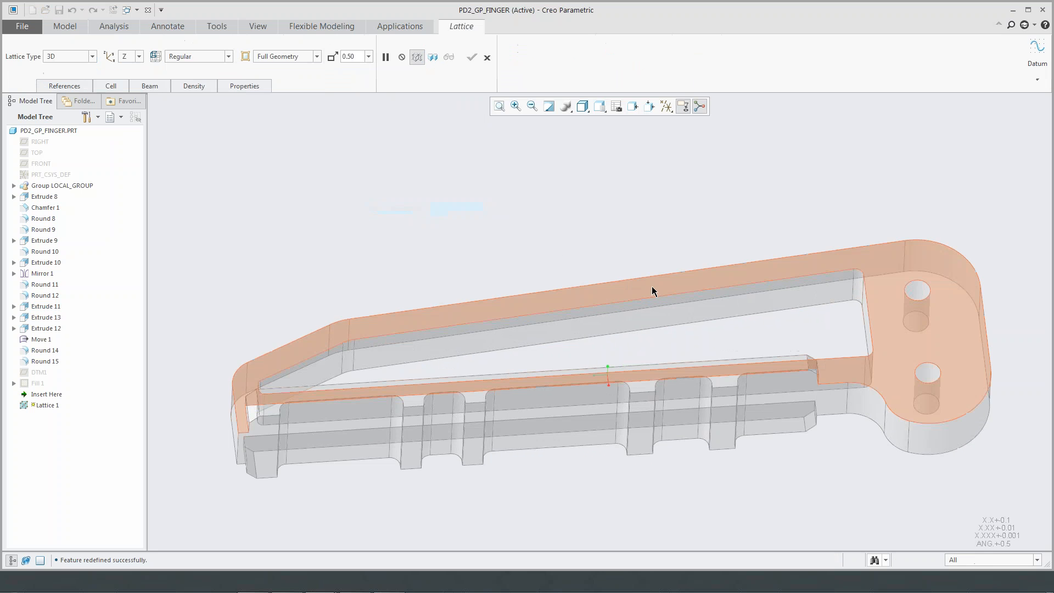
pyautogui.scroll(3, 656, 308)
pyautogui.scroll(-1, 658, 314)
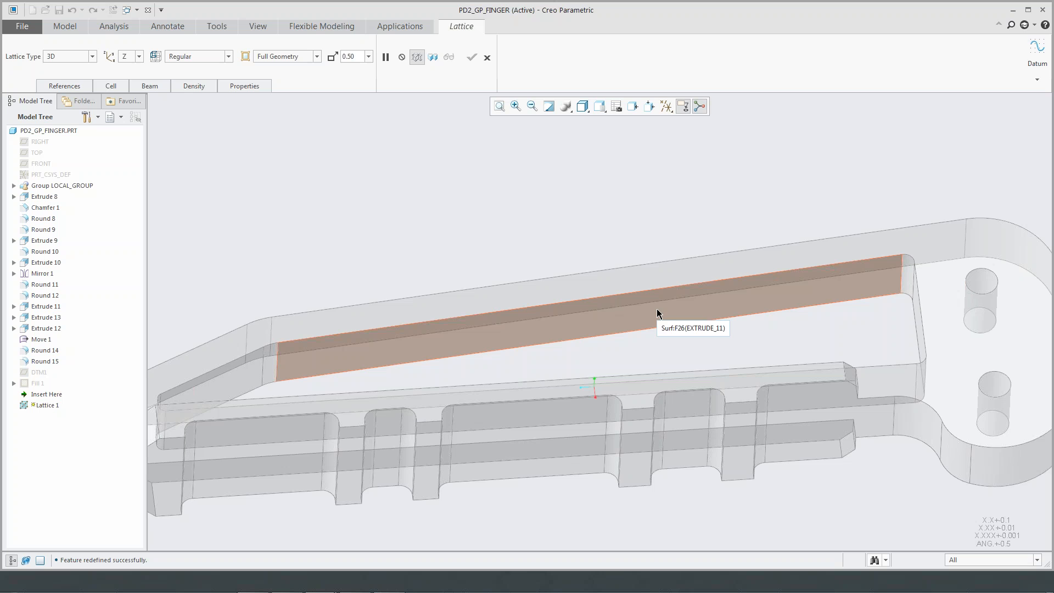
pyautogui.rightClick(657, 313)
pyautogui.click(684, 349)
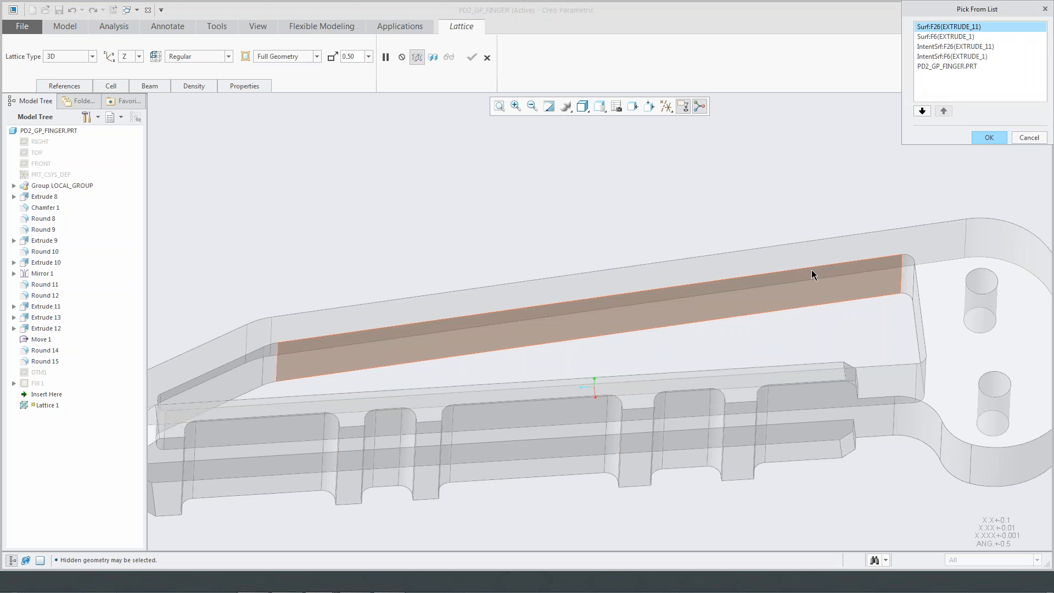
pyautogui.click(939, 47)
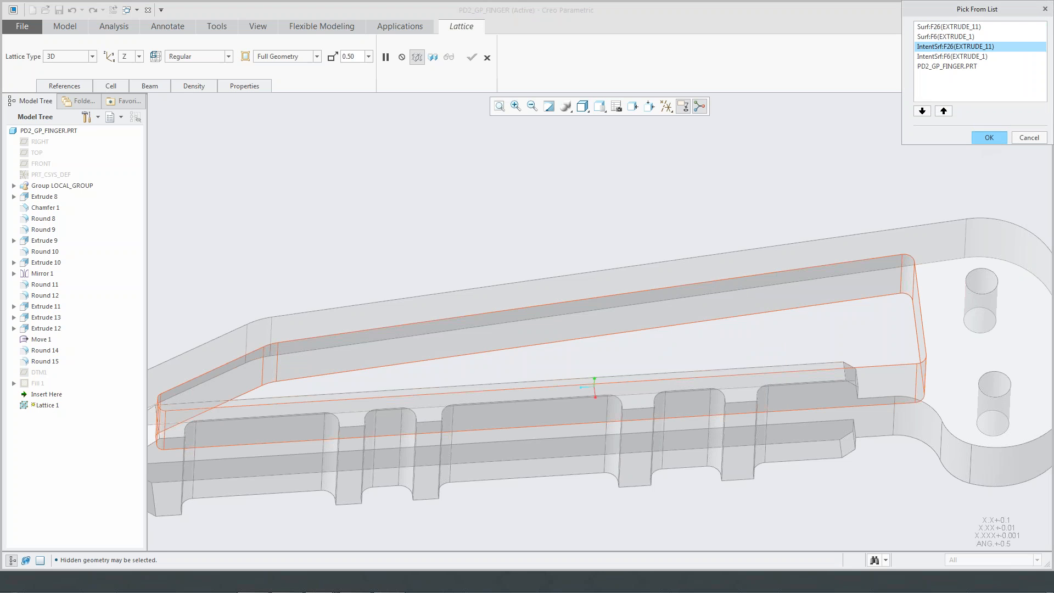
pyautogui.click(989, 138)
pyautogui.scroll(2, 762, 228)
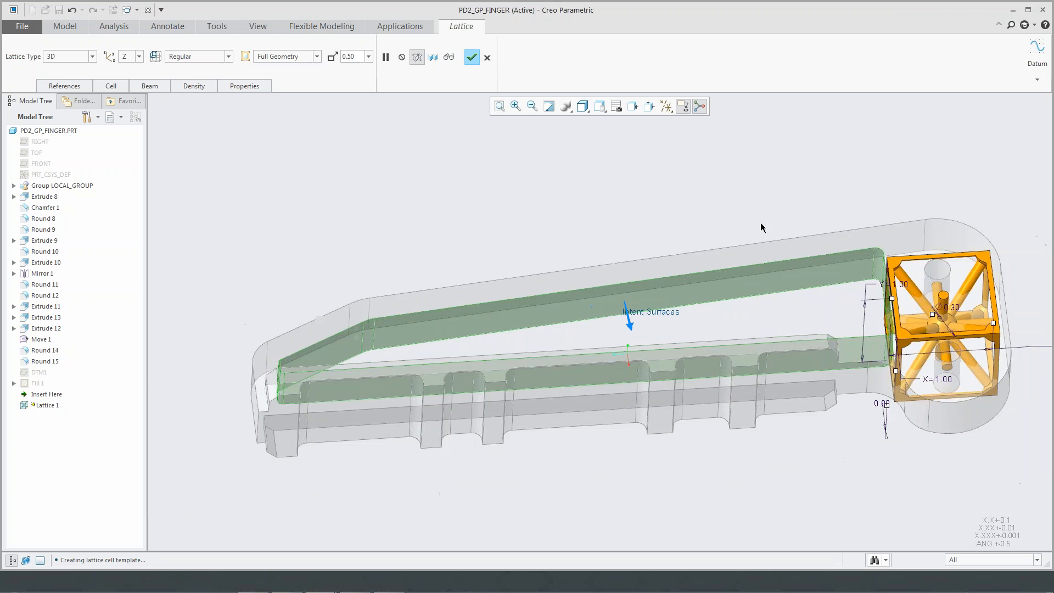
# - Add the finger's two opposite flat faces to the lattice boundary and scale the lattice cell by 0.50
pyautogui.rightClick(744, 291)
pyautogui.keyDown('ctrl'); pyautogui.click(744, 291); pyautogui.keyUp('ctrl')
pyautogui.keyDown('ctrl'); pyautogui.click(761, 257); pyautogui.keyUp('ctrl')
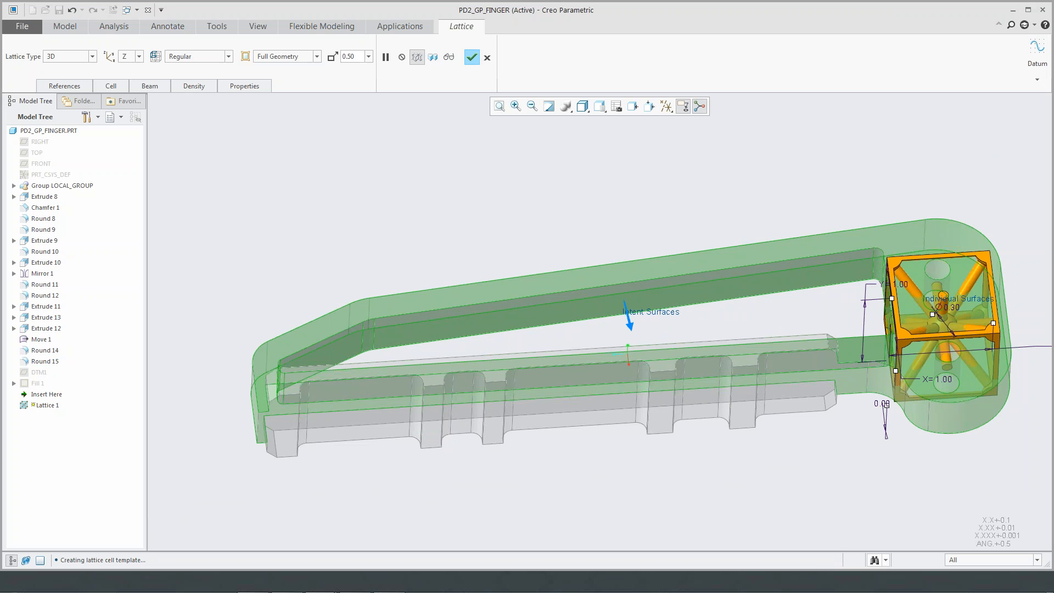
pyautogui.moveTo(701, 225); pyautogui.dragTo(736, 234, button='middle')
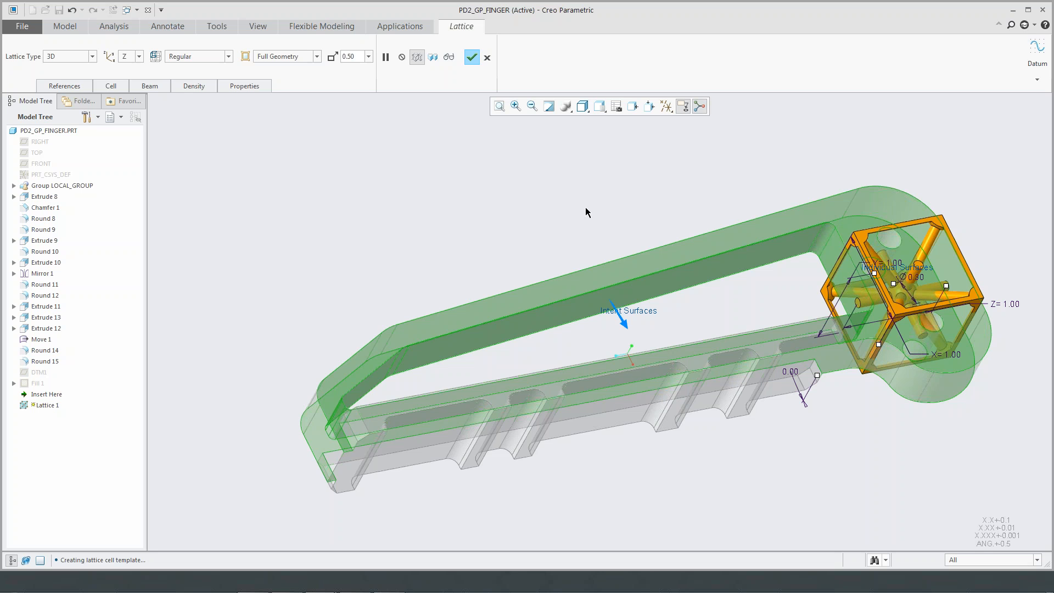
pyautogui.click(367, 57)
pyautogui.click(361, 95)
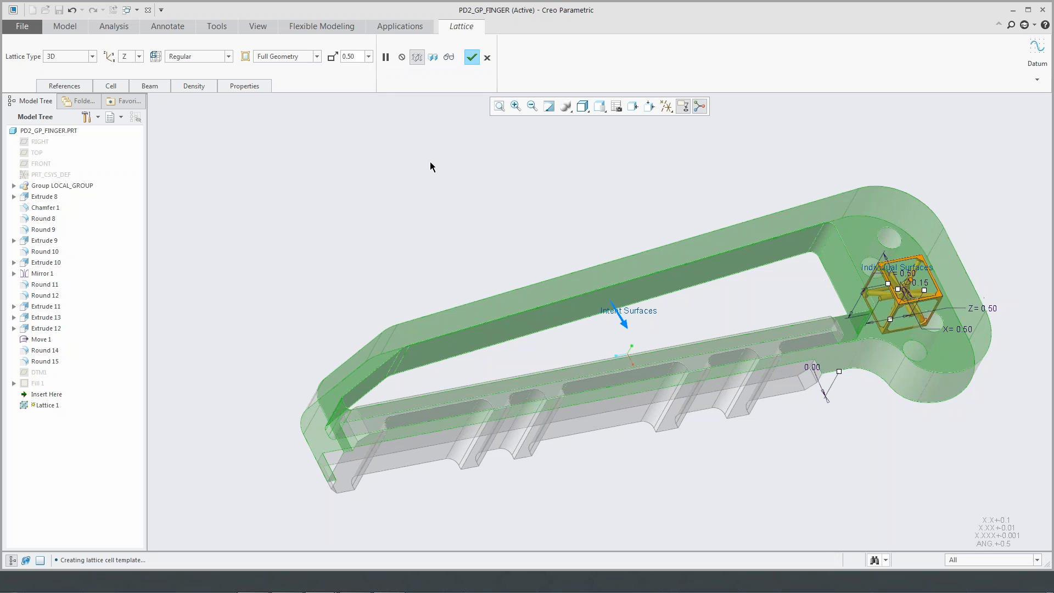
# - Preview the lattice inside the finger opening, examine its beams up close, and resume editing the feature
pyautogui.click(454, 59)
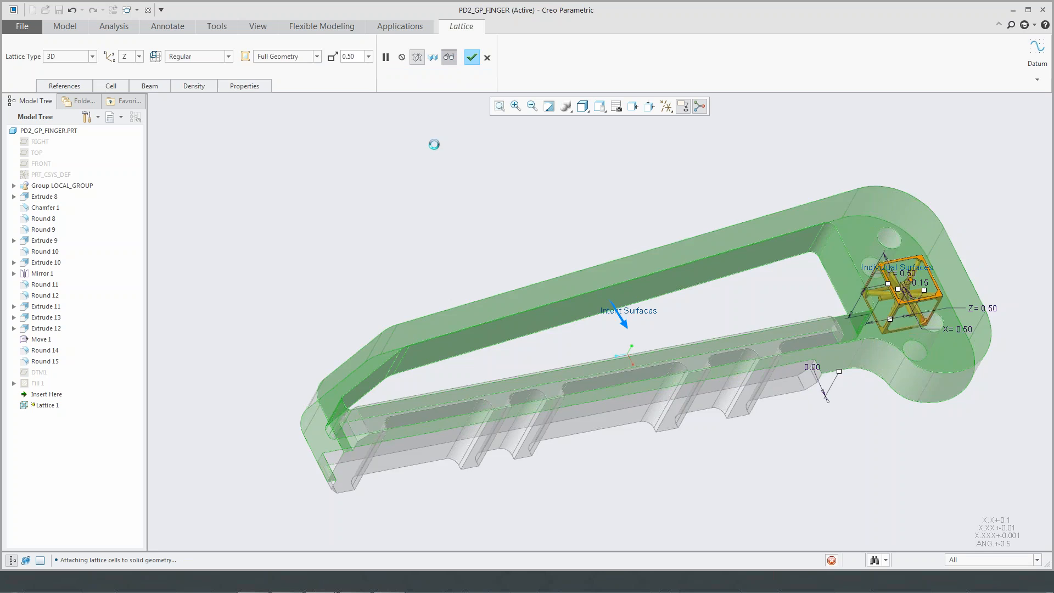
pyautogui.moveTo(617, 221); pyautogui.dragTo(623, 254, button='middle')
pyautogui.scroll(-1, 755, 277)
pyautogui.moveTo(831, 274); pyautogui.dragTo(850, 279, button='middle')
pyautogui.scroll(1, 846, 277)
pyautogui.scroll(-4, 778, 286)
pyautogui.moveTo(777, 285); pyautogui.dragTo(797, 317, button='middle')
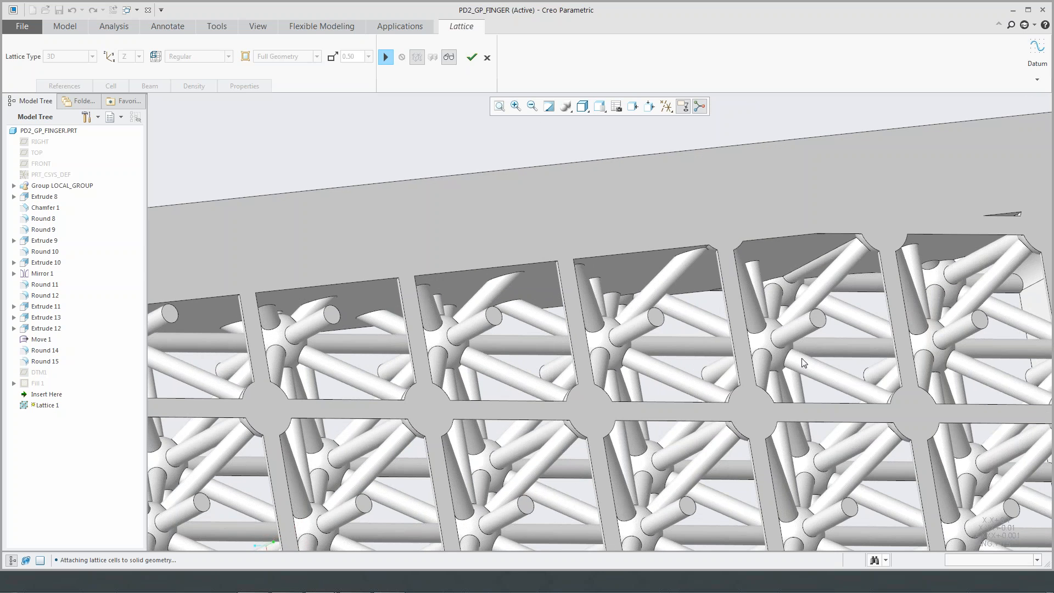
pyautogui.scroll(5, 804, 339)
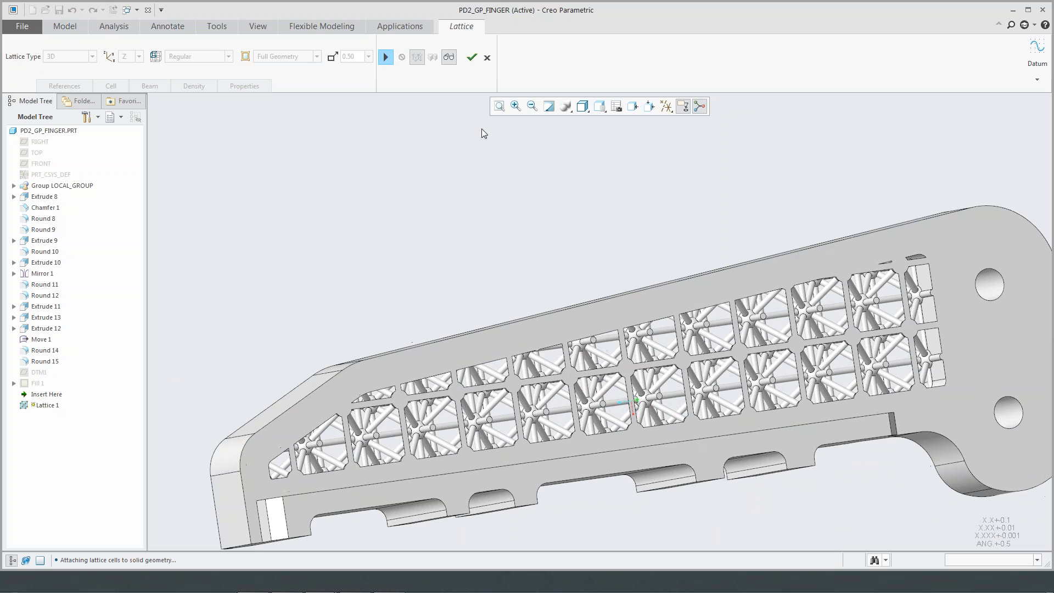
pyautogui.click(385, 56)
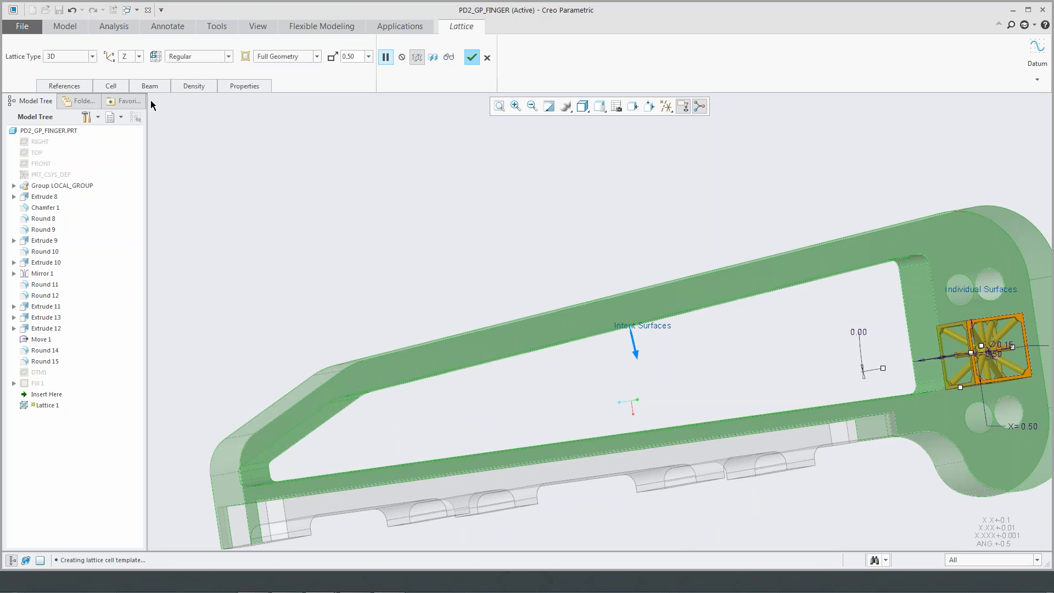
# - Review the lattice cell's shape choices, inner beam options and Remove Dangling Beams setting, keeping the Square shape
pyautogui.click(110, 88)
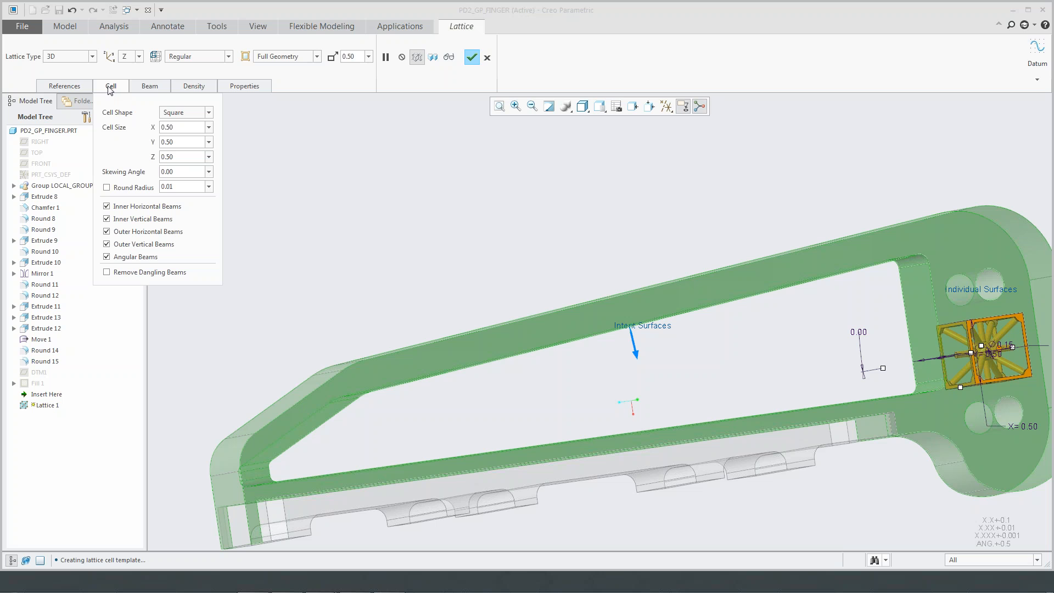
pyautogui.click(184, 114)
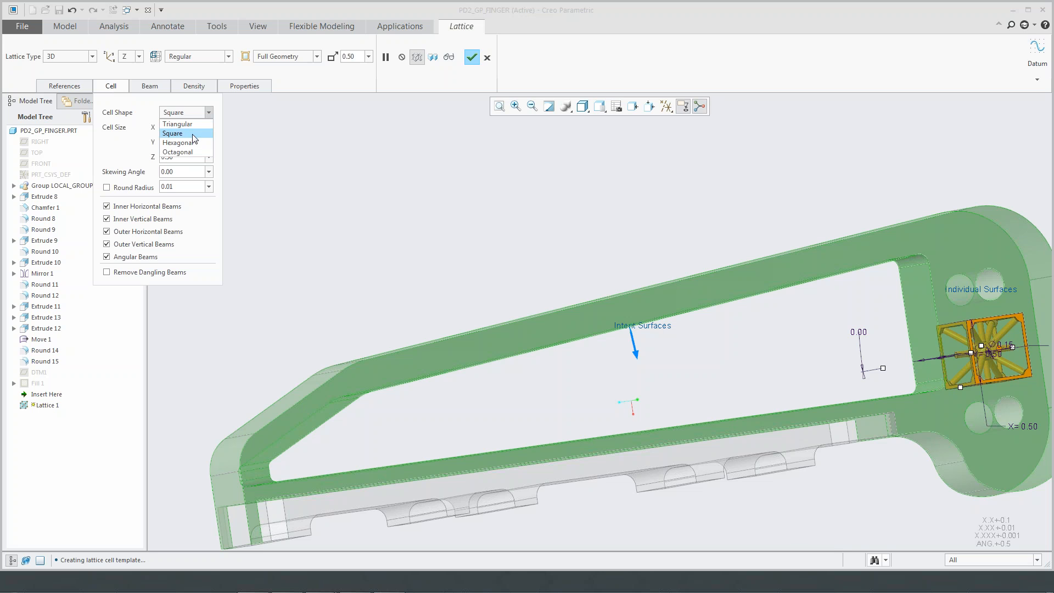
pyautogui.click(185, 117)
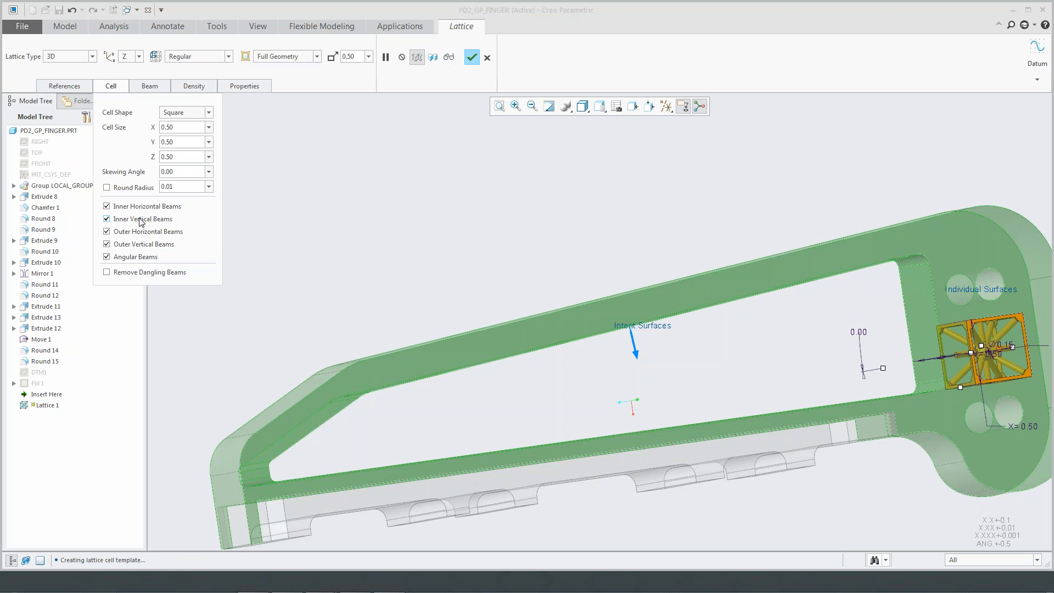
pyautogui.click(168, 274)
pyautogui.click(137, 207)
pyautogui.click(145, 220)
pyautogui.click(115, 92)
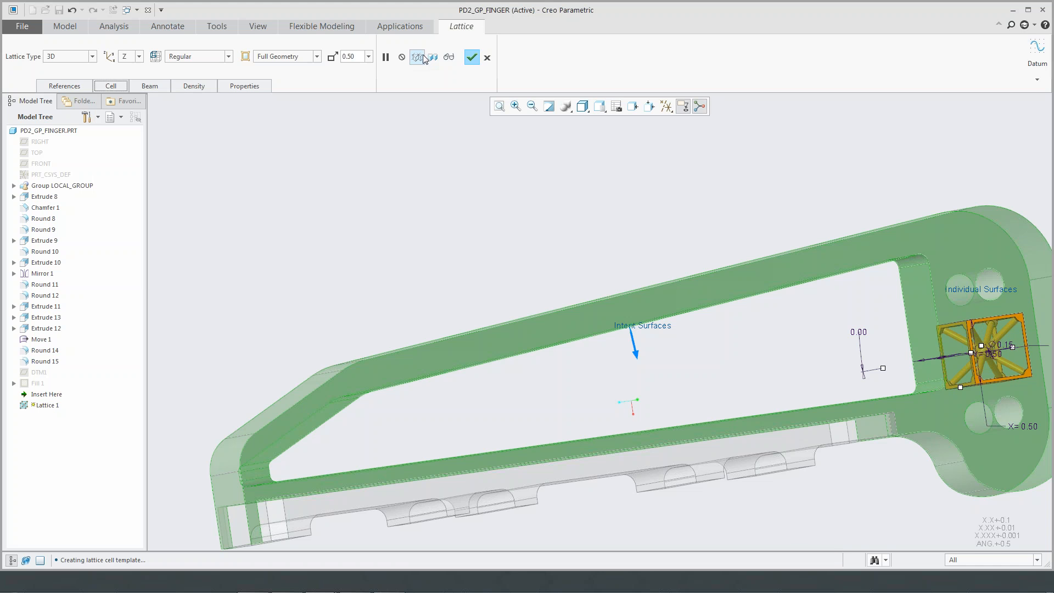
# - Preview the 3D lattice in the finger opening, inspect it, and resume editing the feature
pyautogui.click(449, 57)
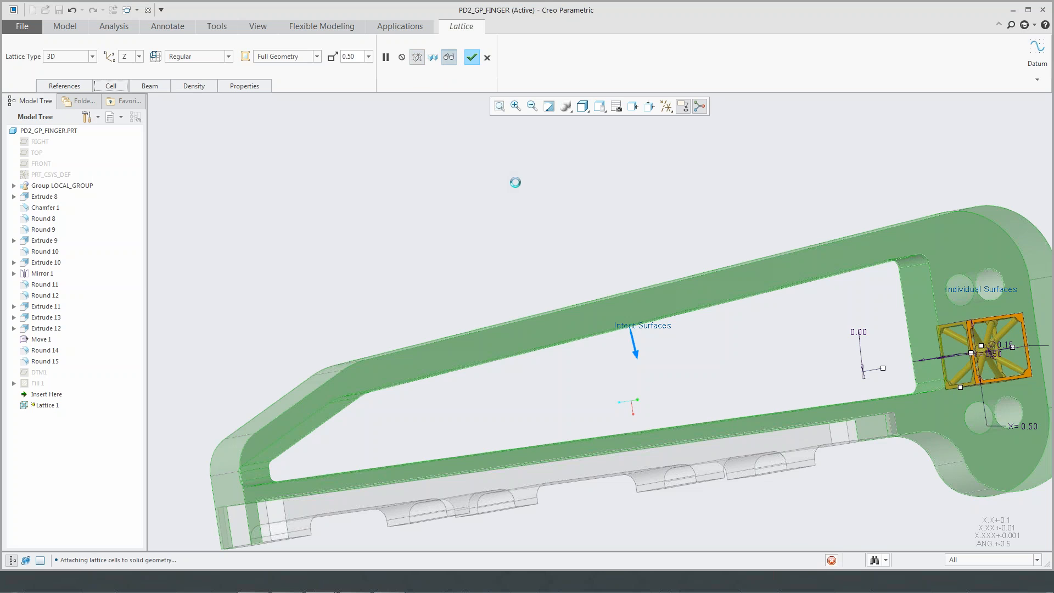
pyautogui.moveTo(558, 257)
pyautogui.mouseDown(button='middle')
pyautogui.moveTo(502, 251)
pyautogui.moveTo(555, 252)
pyautogui.moveTo(567, 268)
pyautogui.moveTo(508, 257)
pyautogui.moveTo(487, 265)
pyautogui.moveTo(578, 252)
pyautogui.moveTo(588, 264)
pyautogui.moveTo(552, 241)
pyautogui.mouseUp(button='middle')
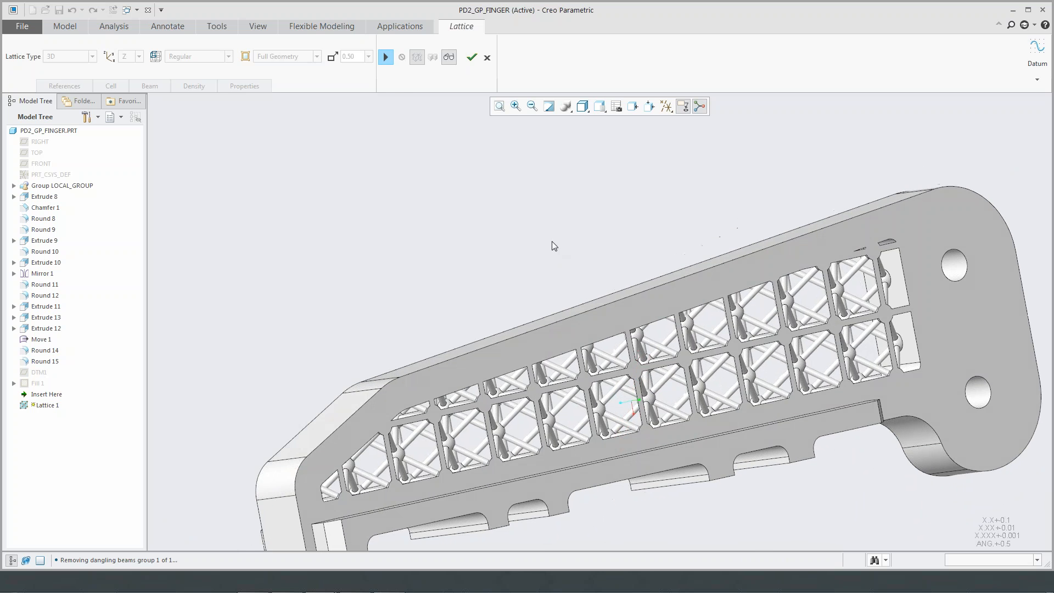
pyautogui.click(385, 56)
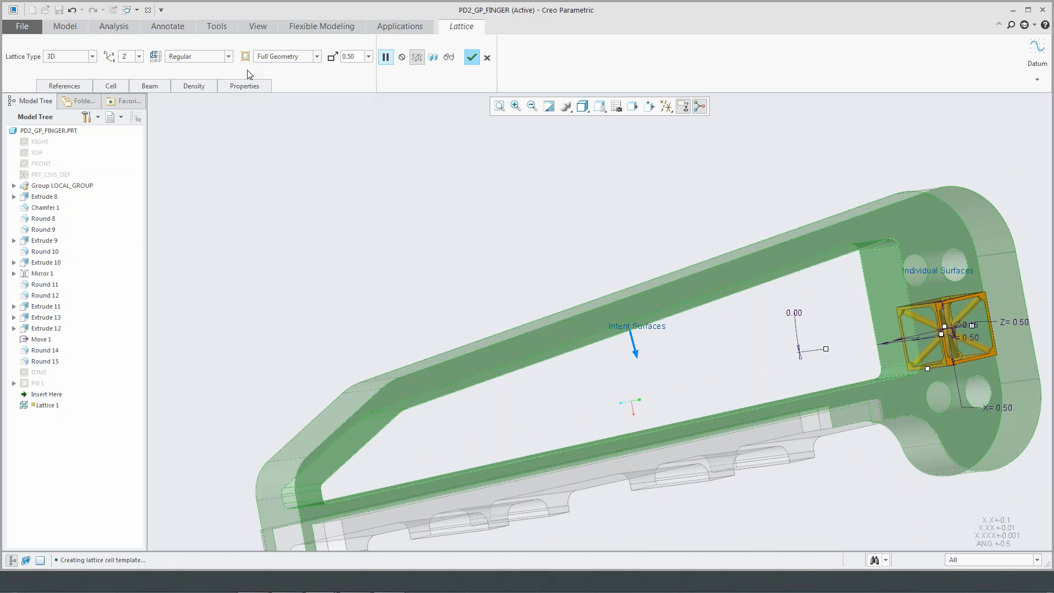
# - Change the lattice type to 2.5D and examine the resulting cell on the finger
pyautogui.click(92, 56)
pyautogui.click(83, 78)
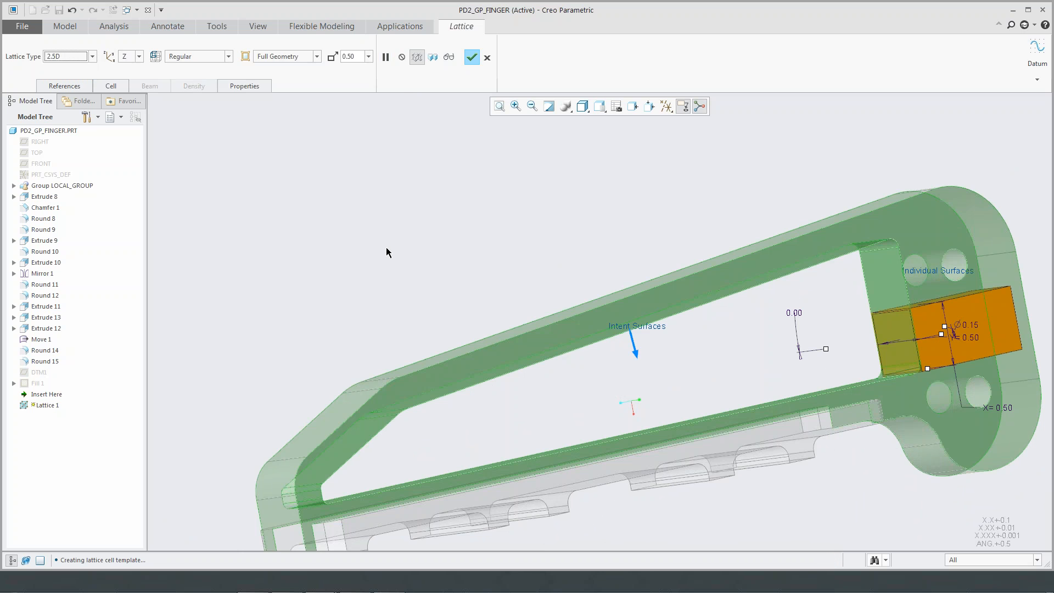
pyautogui.scroll(-2, 384, 249)
pyautogui.moveTo(404, 242); pyautogui.dragTo(397, 237, button='middle')
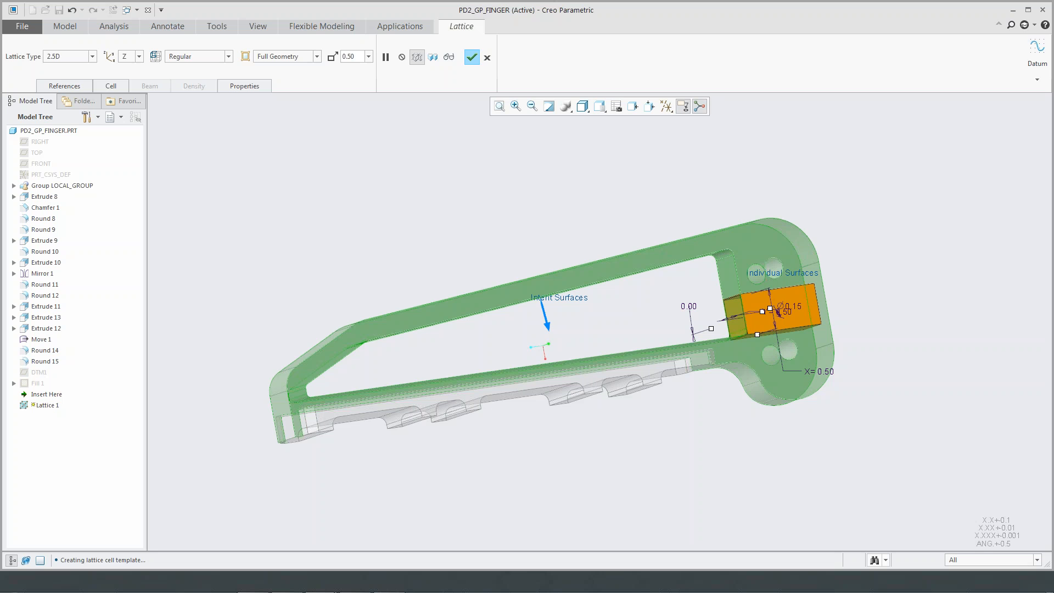
# - Try the X direction for the lattice cell, set it to Y, and preview the lattice before resuming the edit
pyautogui.click(140, 57)
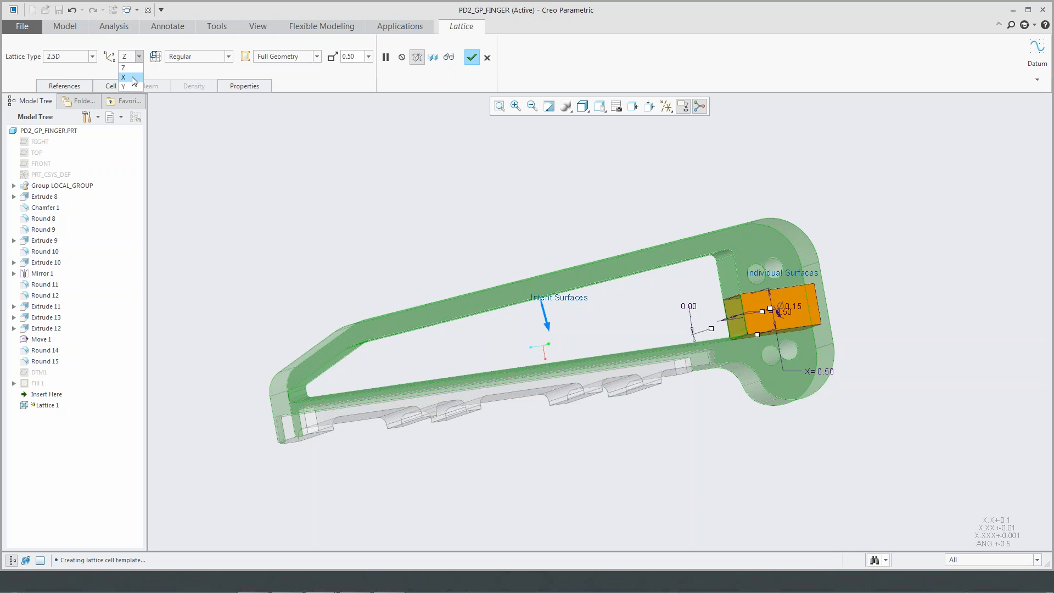
pyautogui.click(135, 77)
pyautogui.click(139, 56)
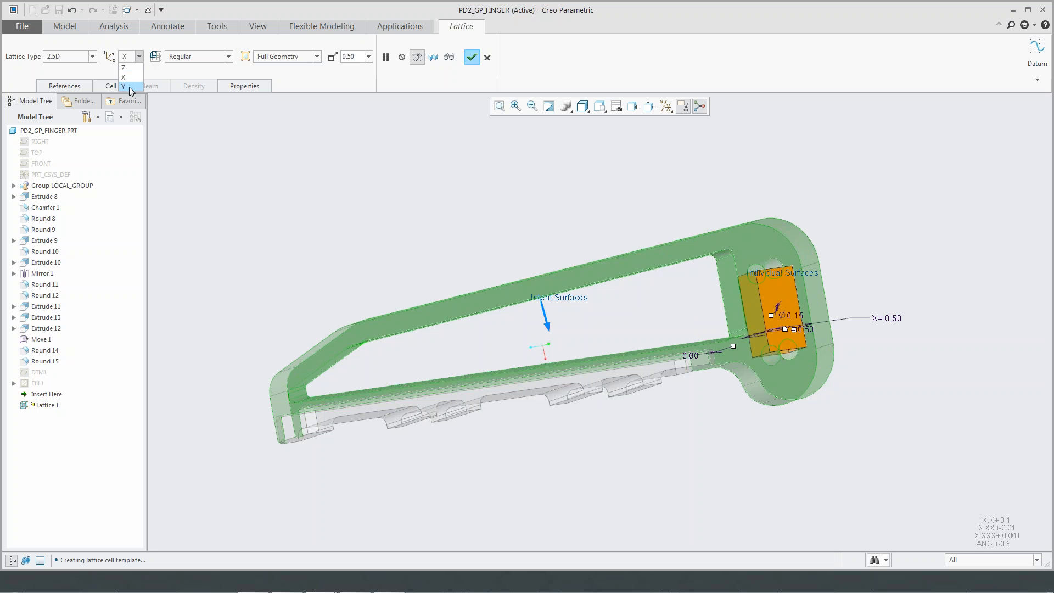
pyautogui.click(125, 87)
pyautogui.click(450, 57)
pyautogui.moveTo(500, 190)
pyautogui.mouseDown(button='middle')
pyautogui.moveTo(461, 212)
pyautogui.moveTo(476, 193)
pyautogui.moveTo(494, 195)
pyautogui.mouseUp(button='middle')
pyautogui.click(387, 57)
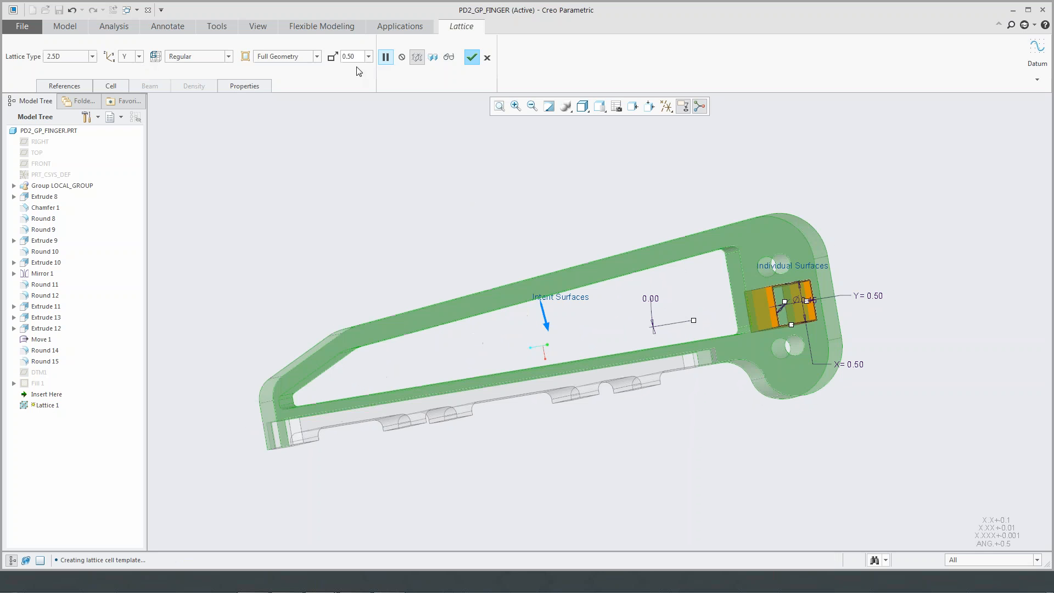
# - Try the Quasi-radial cell arrangement and restore the Regular one
pyautogui.click(182, 57)
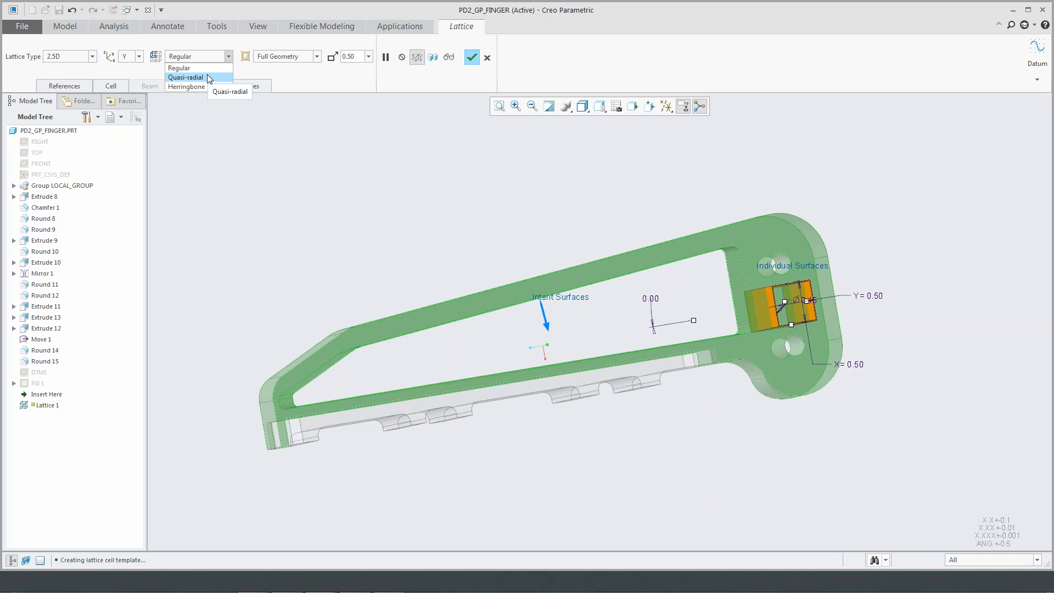
pyautogui.click(213, 77)
pyautogui.click(208, 55)
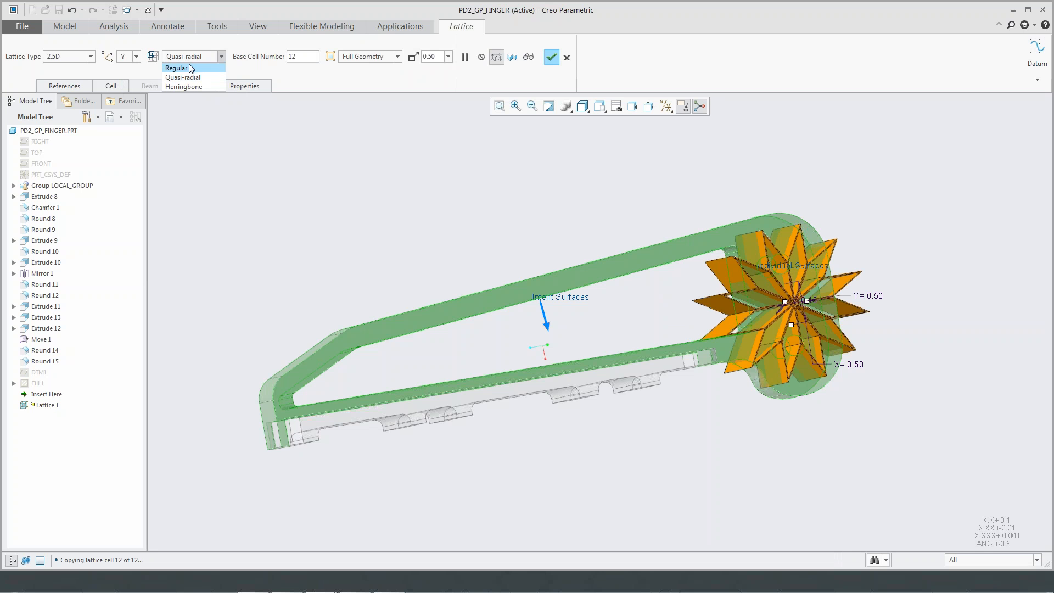
pyautogui.click(186, 67)
# - Check the 2.5D cell shape choices, try adding drain holes to the cell walls, inspect them, and remove them
pyautogui.click(118, 86)
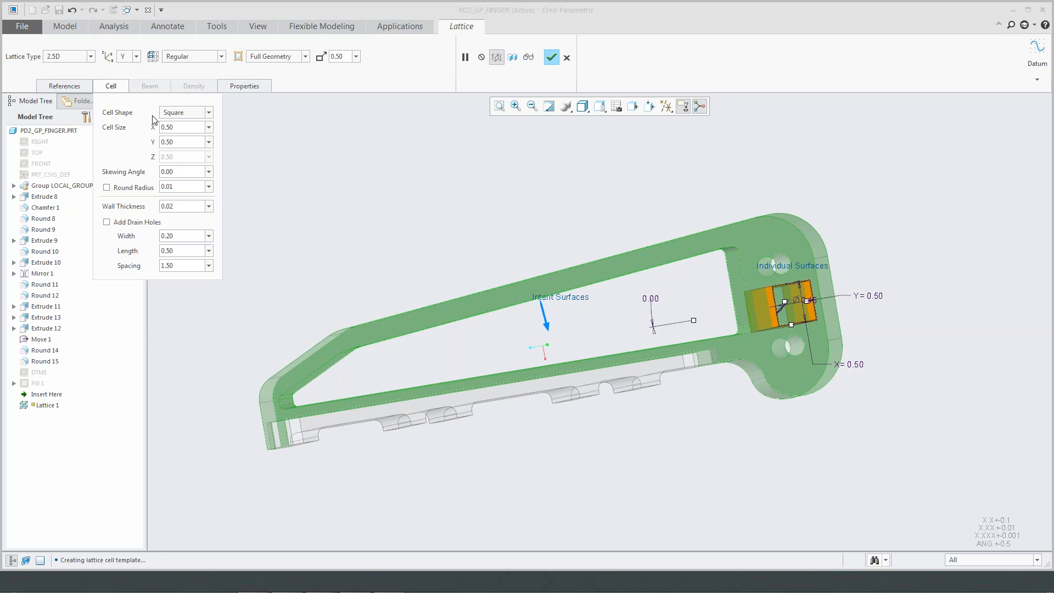
pyautogui.click(185, 114)
pyautogui.click(184, 113)
pyautogui.click(124, 225)
pyautogui.scroll(5, 690, 299)
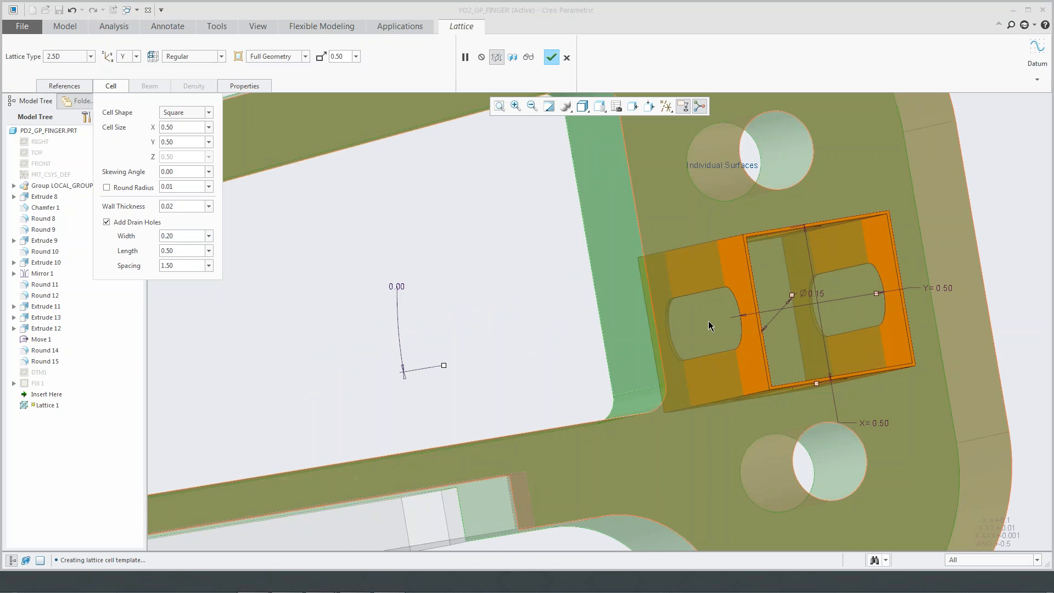
pyautogui.scroll(-8, 740, 326)
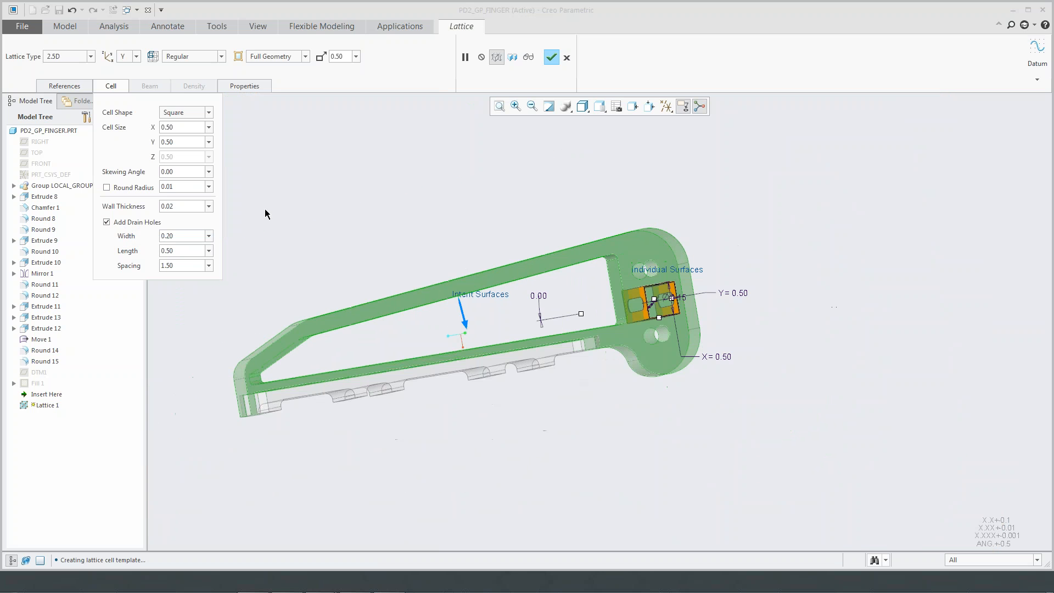
pyautogui.click(107, 223)
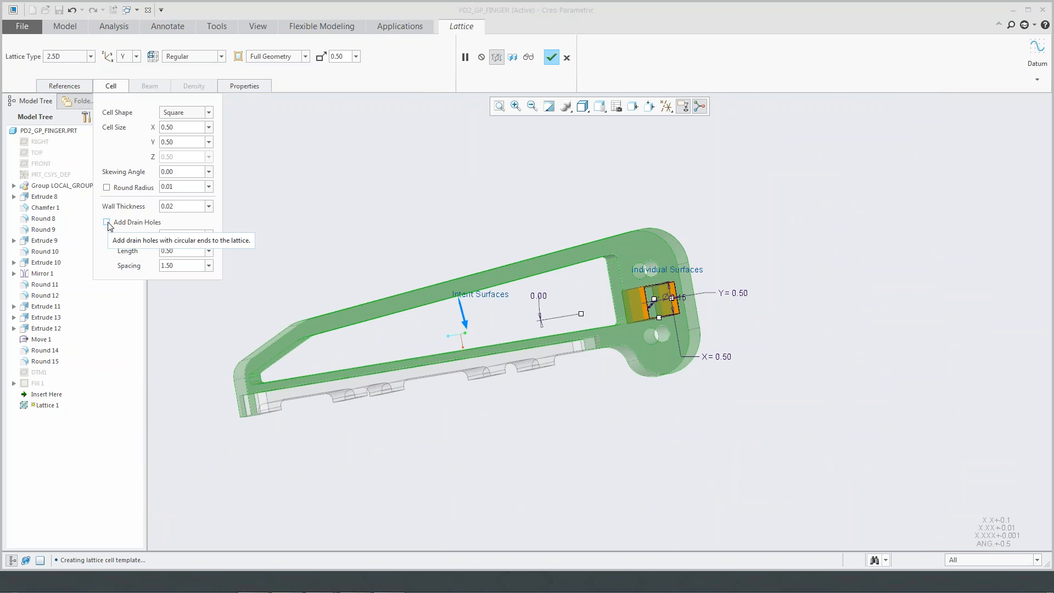
pyautogui.click(112, 88)
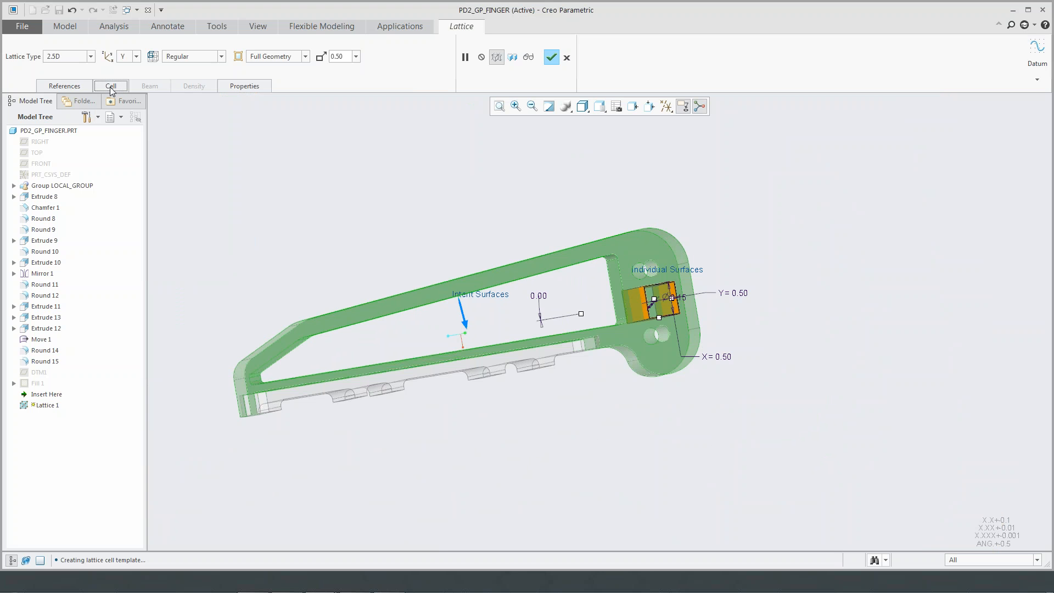
# - Set the lattice type back to 3D, check its cell settings, preview the result, and complete the lattice feature
pyautogui.click(87, 57)
pyautogui.click(55, 73)
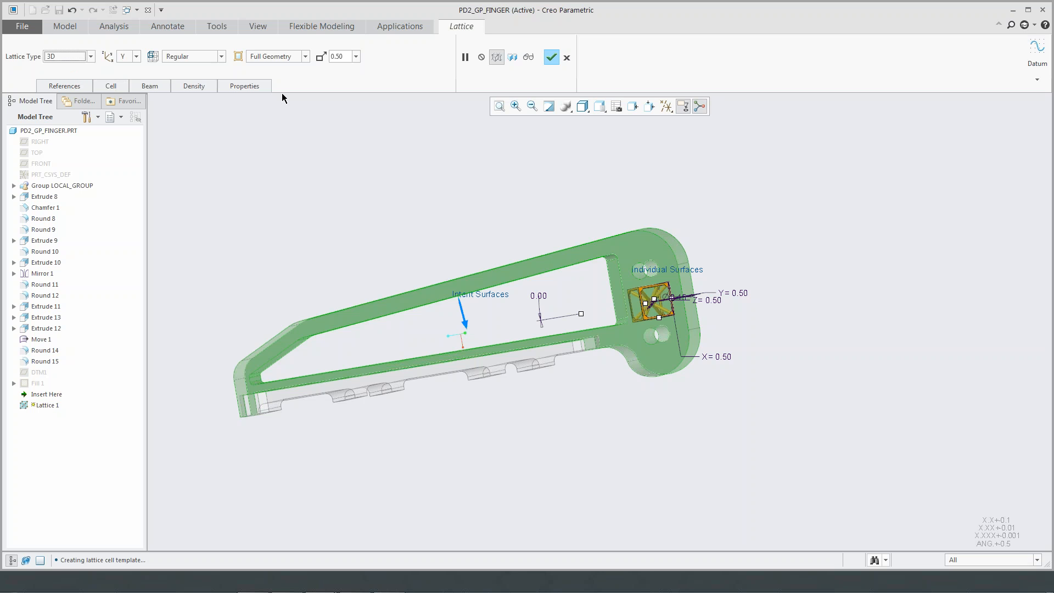
pyautogui.click(116, 90)
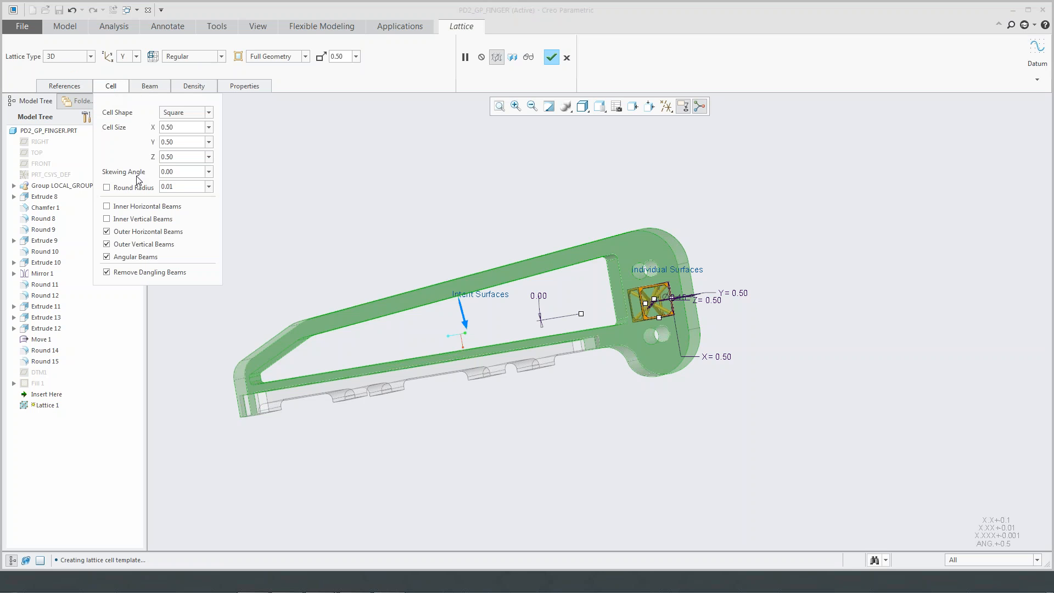
pyautogui.click(115, 89)
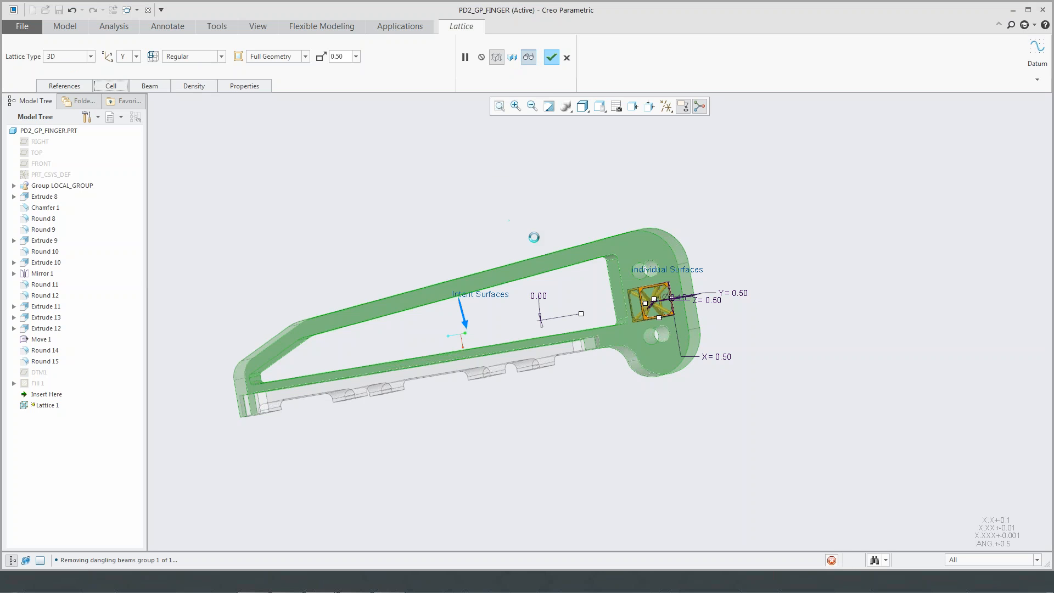
pyautogui.click(465, 57)
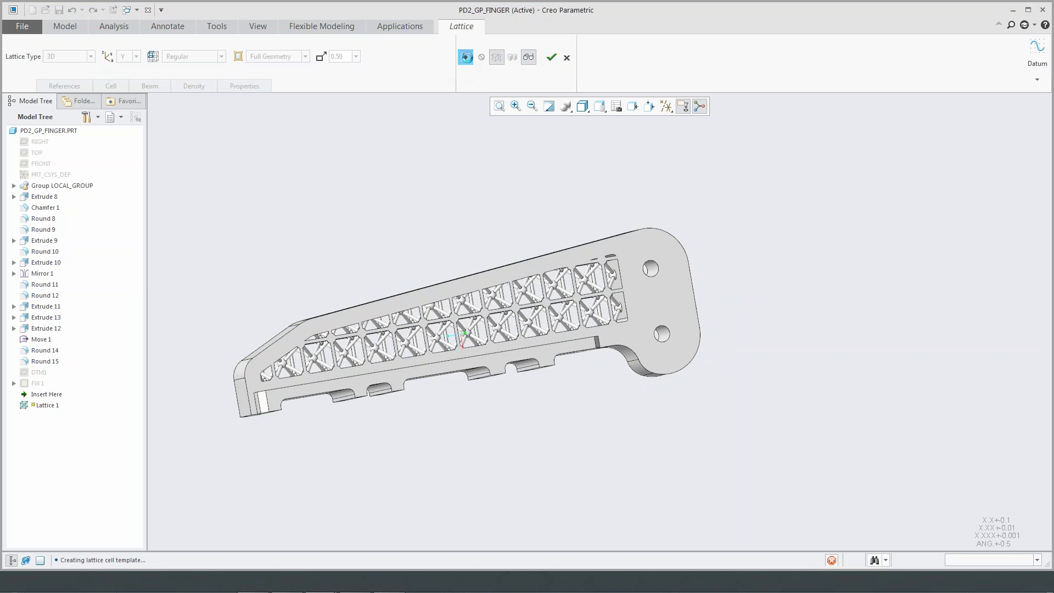
pyautogui.click(551, 57)
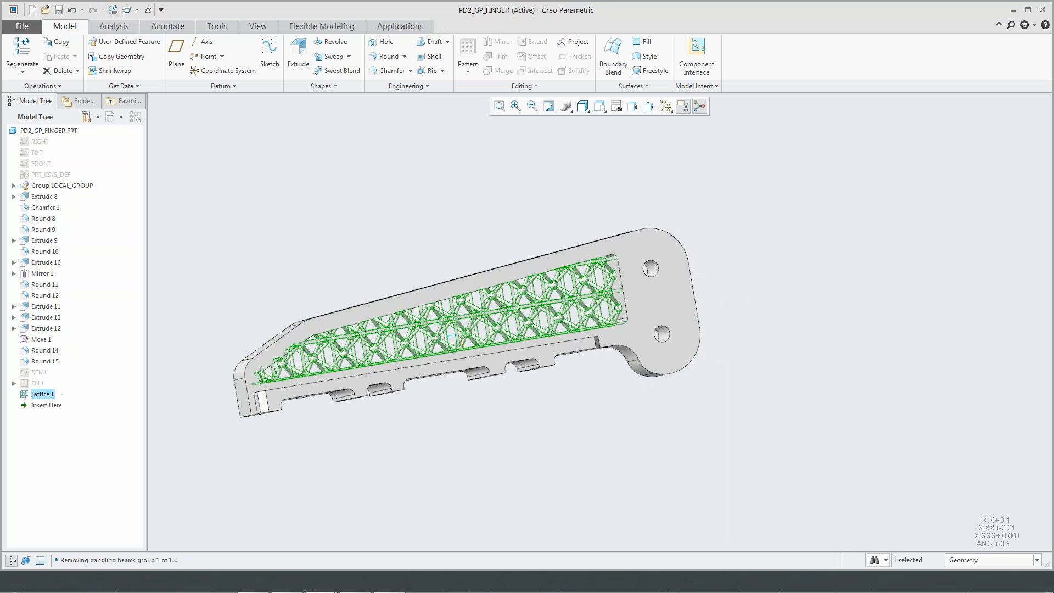
# - Calculate the mass properties of the latticed finger, read its mass, and inspect the lattice from several angles
pyautogui.click(496, 212)
pyautogui.moveTo(495, 212); pyautogui.dragTo(484, 228, button='middle')
pyautogui.click(122, 29)
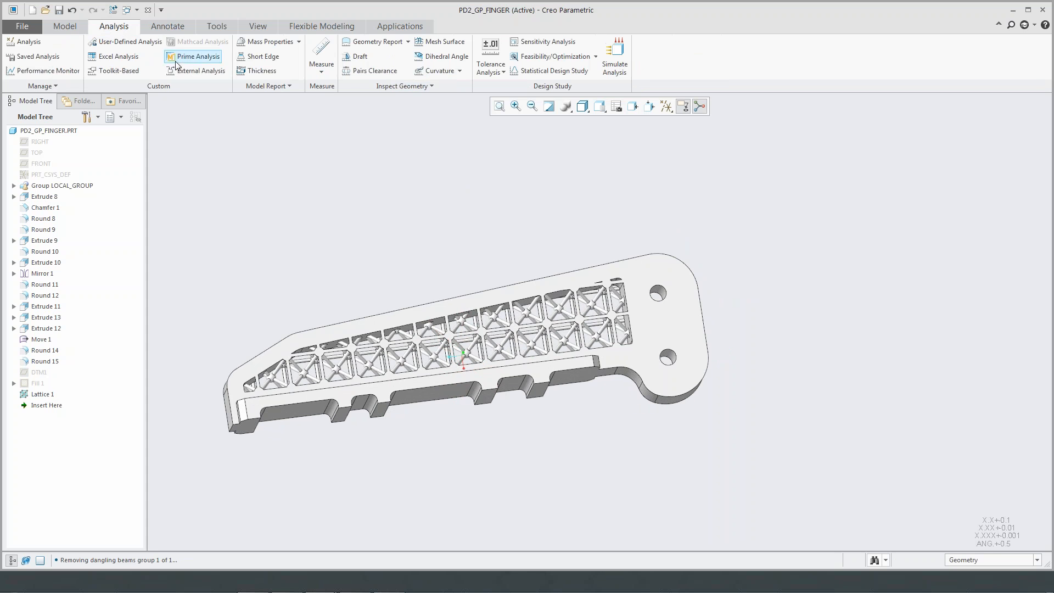
pyautogui.click(269, 42)
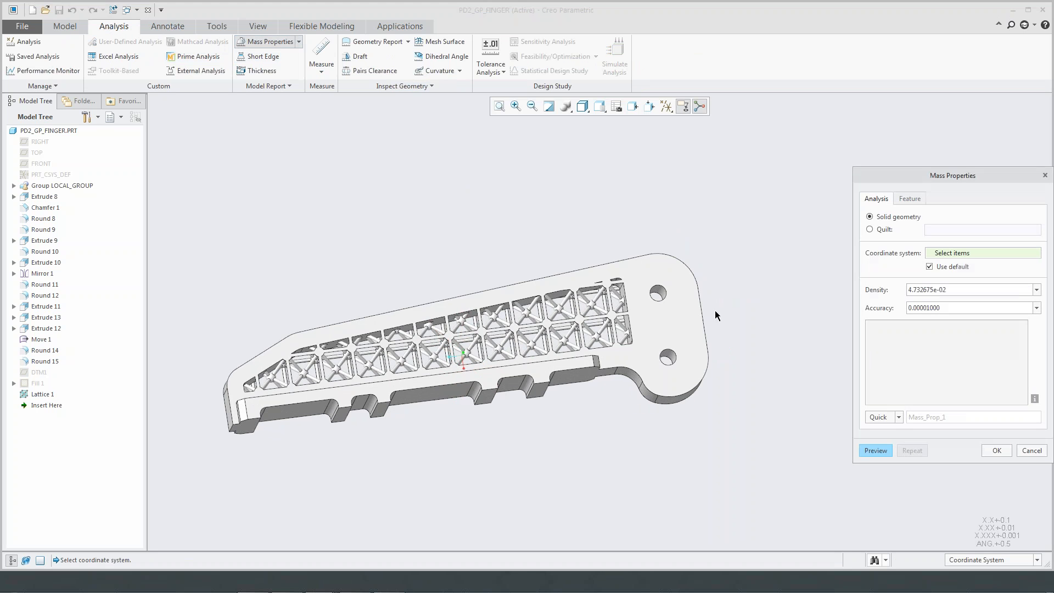
pyautogui.click(878, 447)
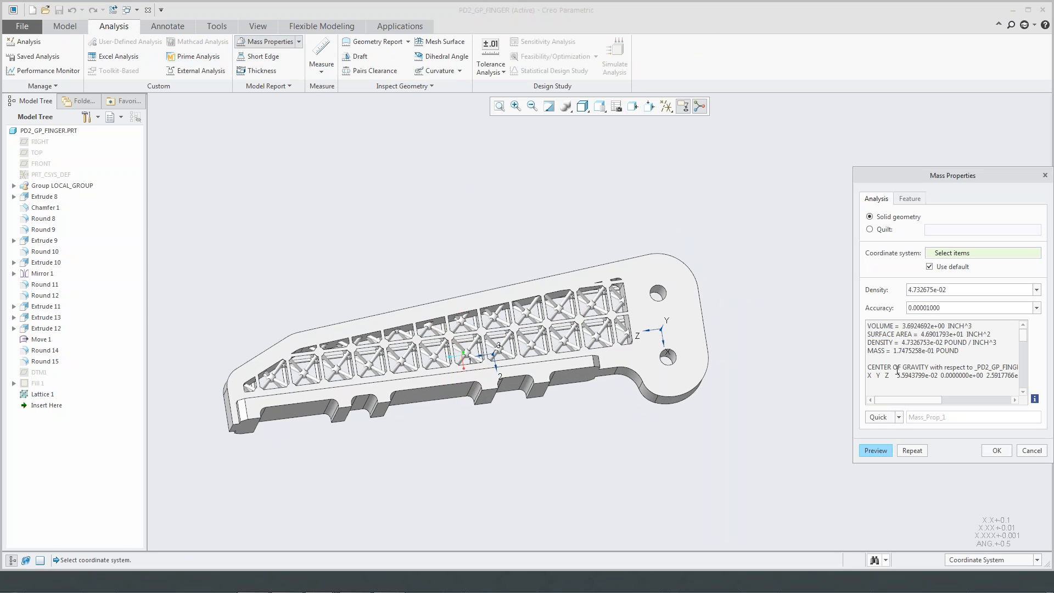
pyautogui.moveTo(867, 352); pyautogui.dragTo(928, 353)
pyautogui.click(996, 450)
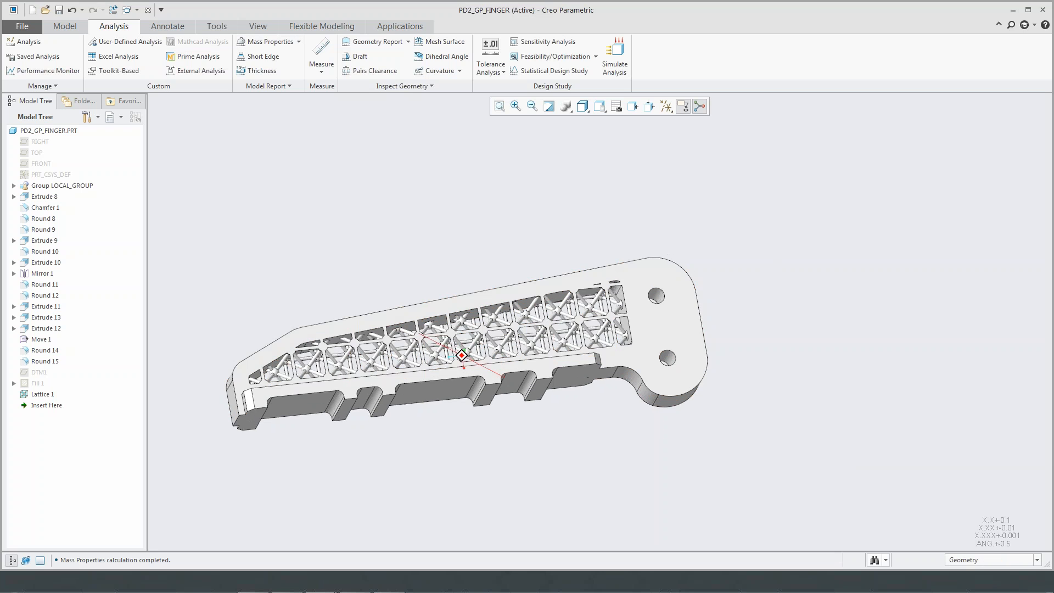
pyautogui.moveTo(658, 273); pyautogui.dragTo(680, 248, button='middle')
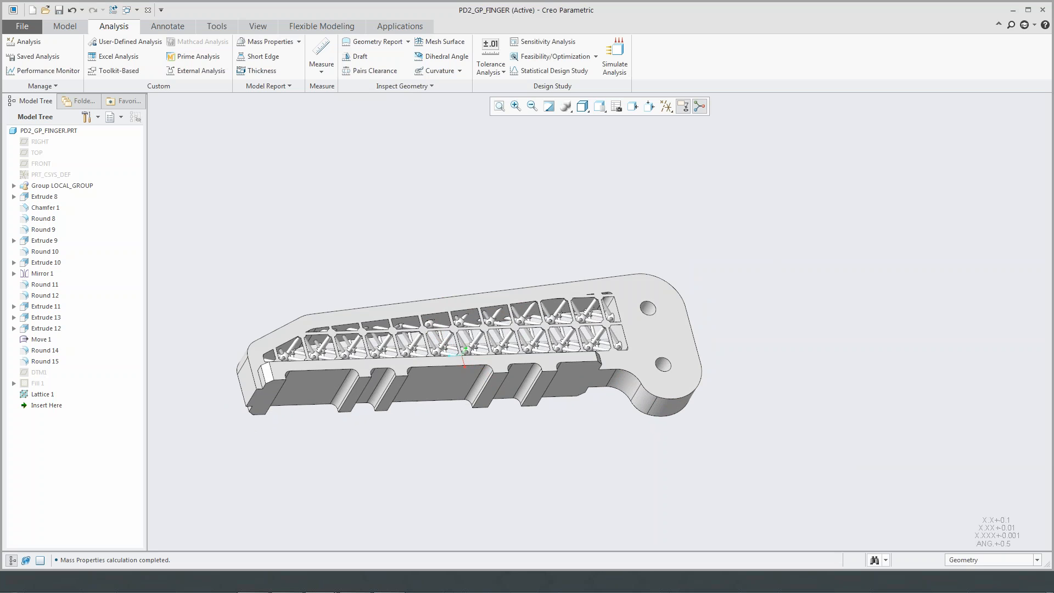
pyautogui.click(42, 395)
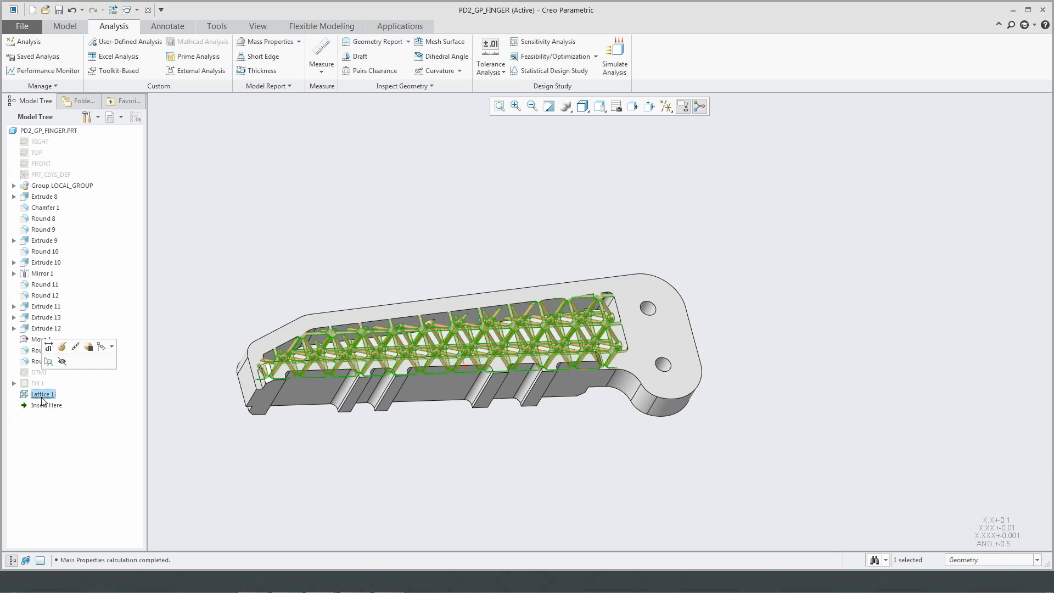
pyautogui.moveTo(286, 315); pyautogui.dragTo(252, 347, button='middle')
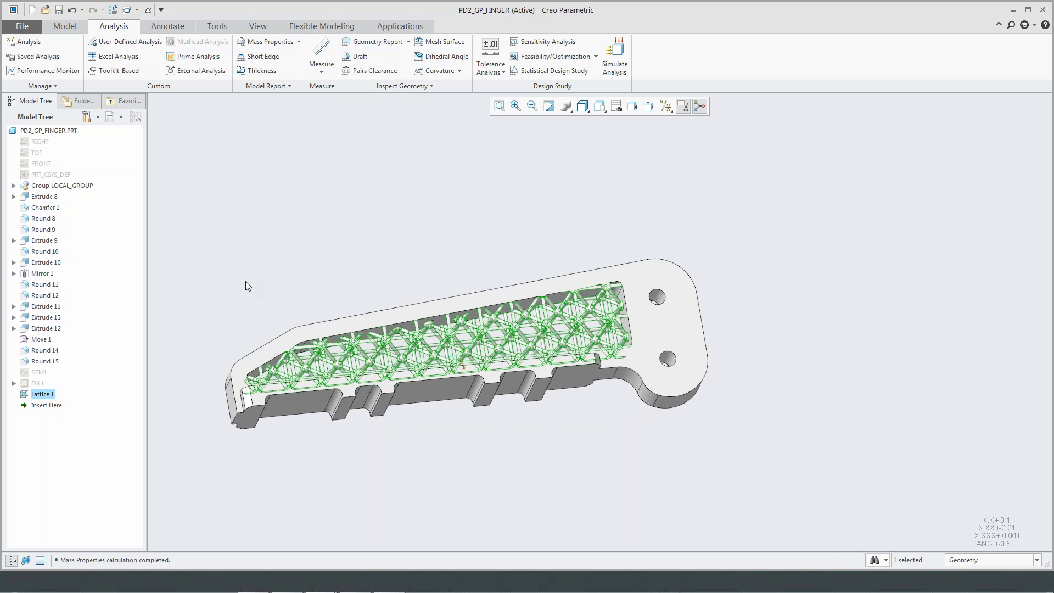
# - Assign the PEEK material from the Plastics folder of the Standard-Materials_Granta-Design library to the finger part
pyautogui.click(65, 130)
pyautogui.rightClick(64, 133)
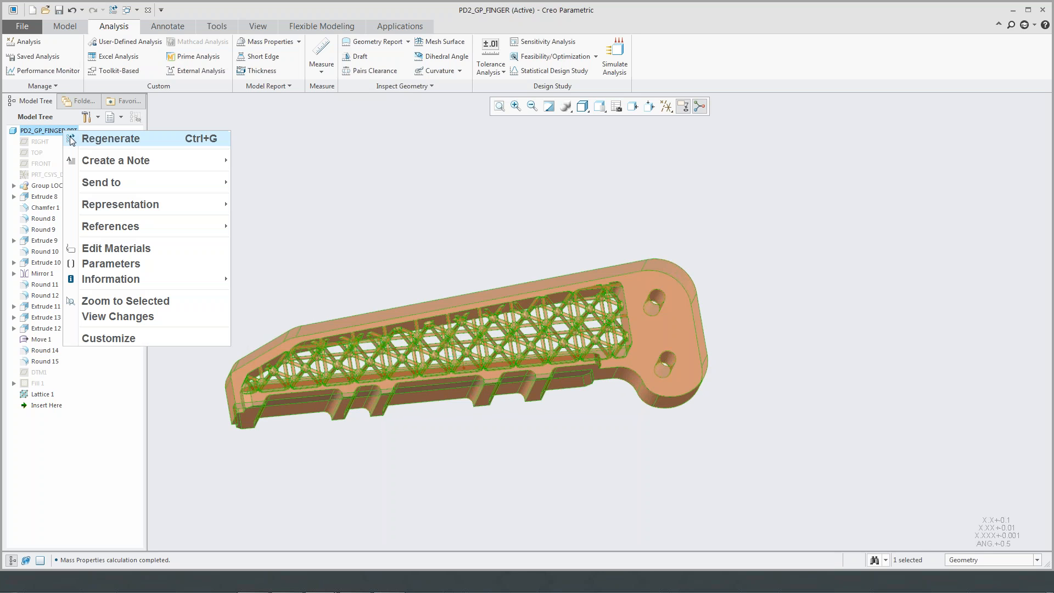
pyautogui.click(104, 248)
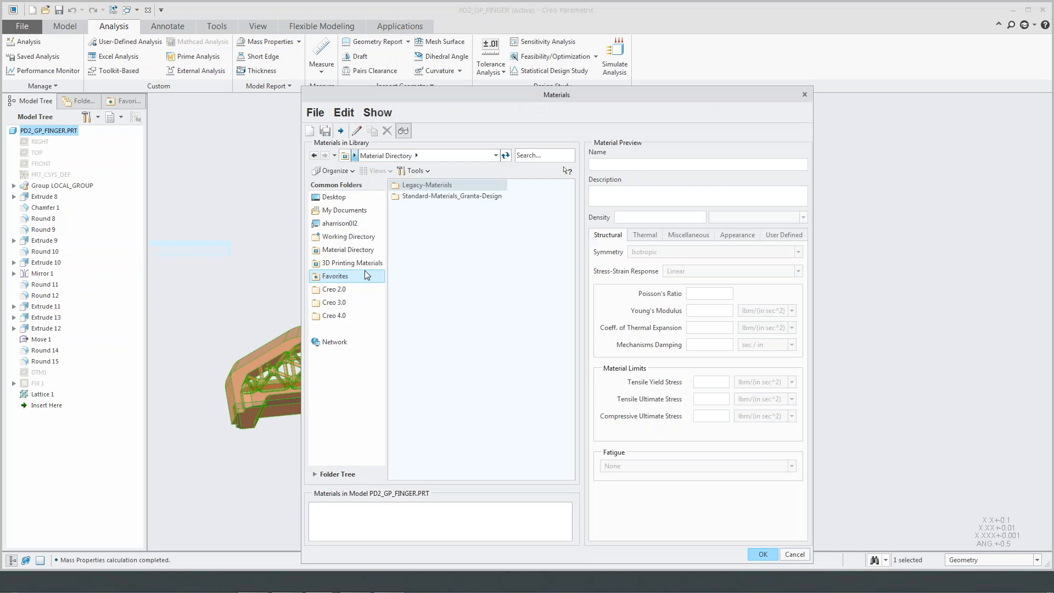
pyautogui.moveTo(543, 96); pyautogui.dragTo(548, 85)
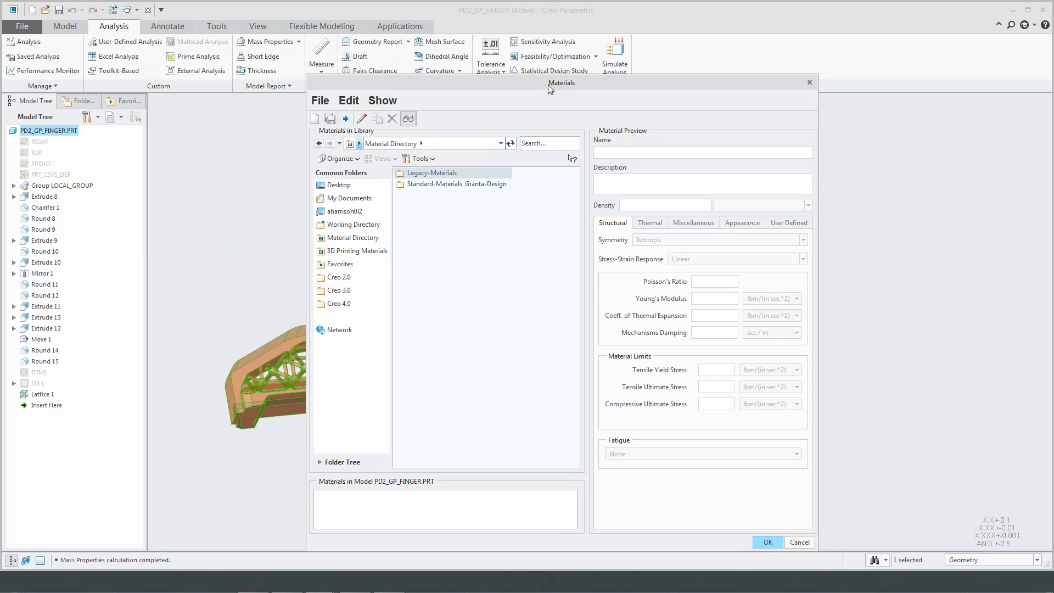
pyautogui.doubleClick(492, 186)
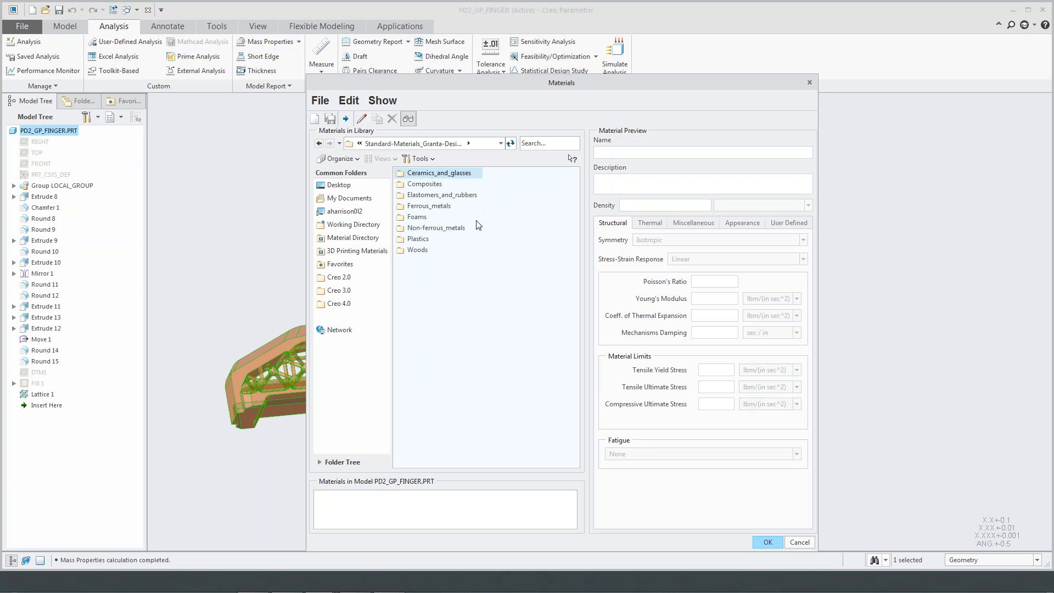
pyautogui.doubleClick(429, 239)
pyautogui.doubleClick(438, 348)
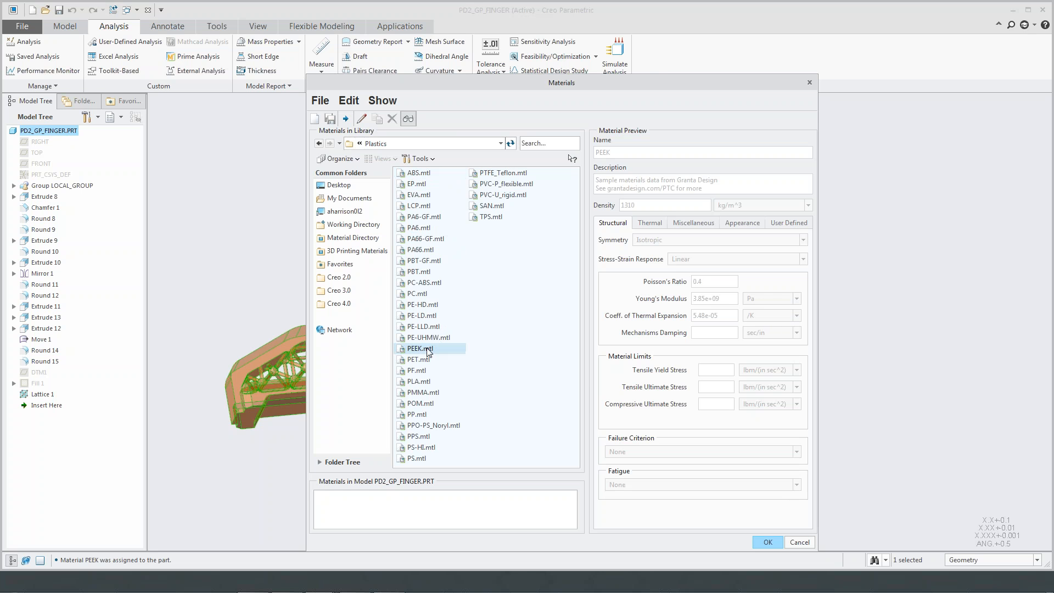
pyautogui.click(760, 542)
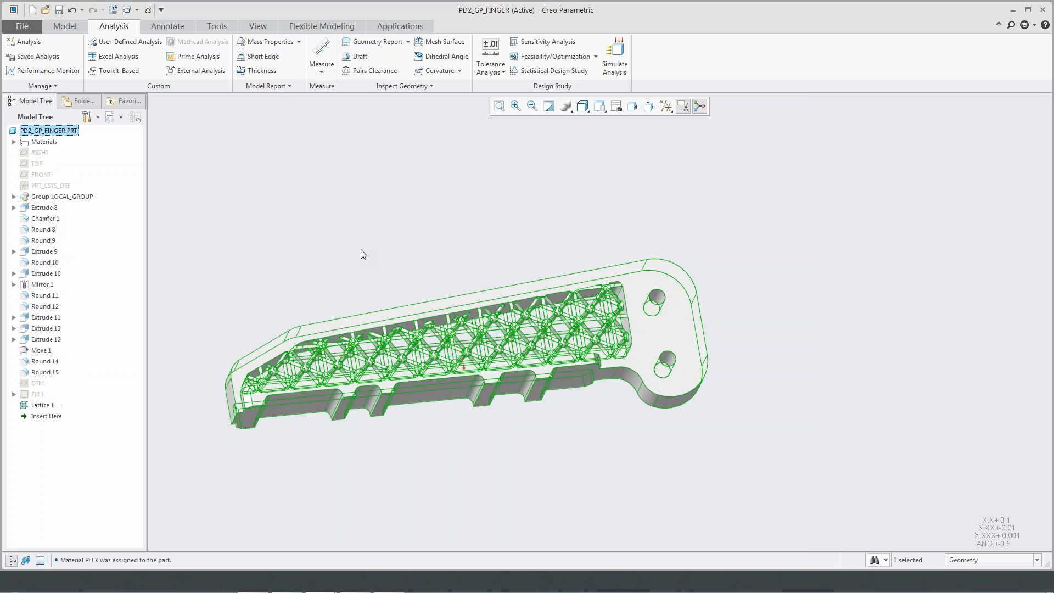
# - Open the PEEK finger part in the Simulate environment for structural analysis
pyautogui.click(399, 28)
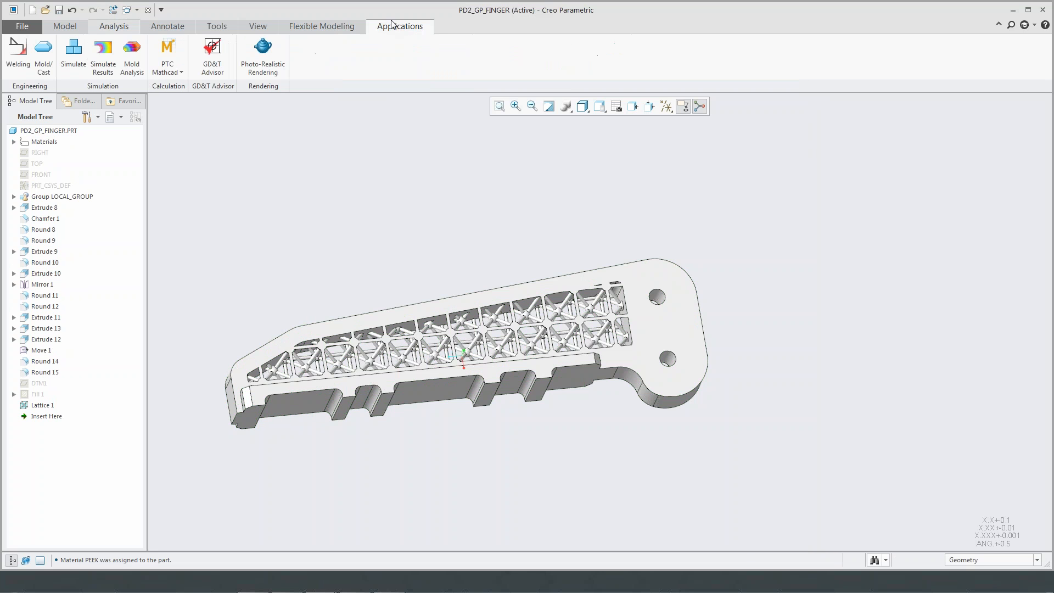
pyautogui.click(76, 54)
pyautogui.click(533, 344)
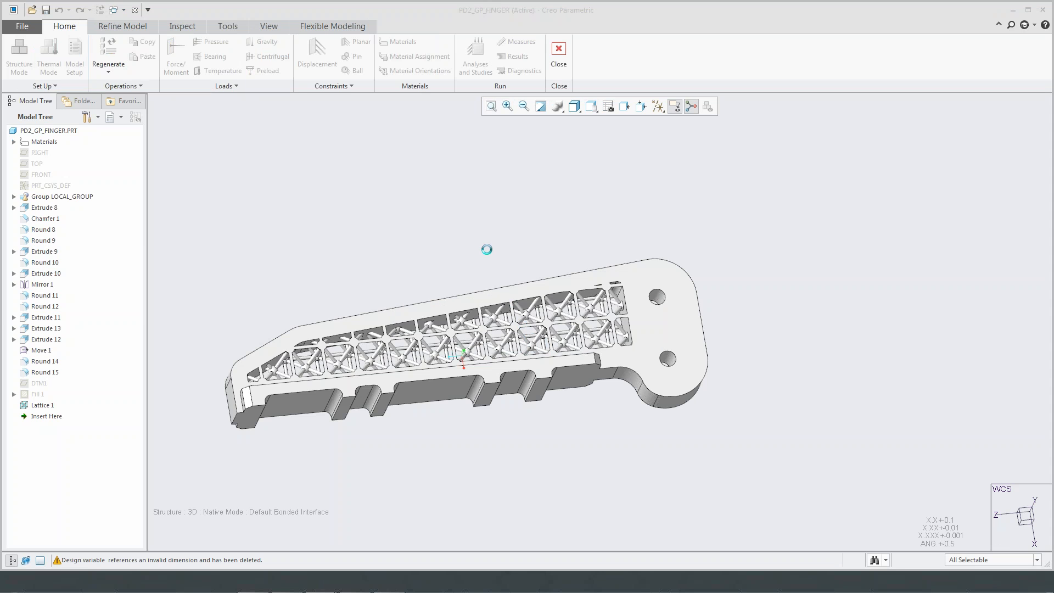
# - Apply a displacement constraint to the surfaces of the two mounting holes, fixing all translations and rotations
pyautogui.click(317, 52)
pyautogui.click(656, 298)
pyautogui.keyDown('ctrl'); pyautogui.click(668, 358); pyautogui.keyUp('ctrl')
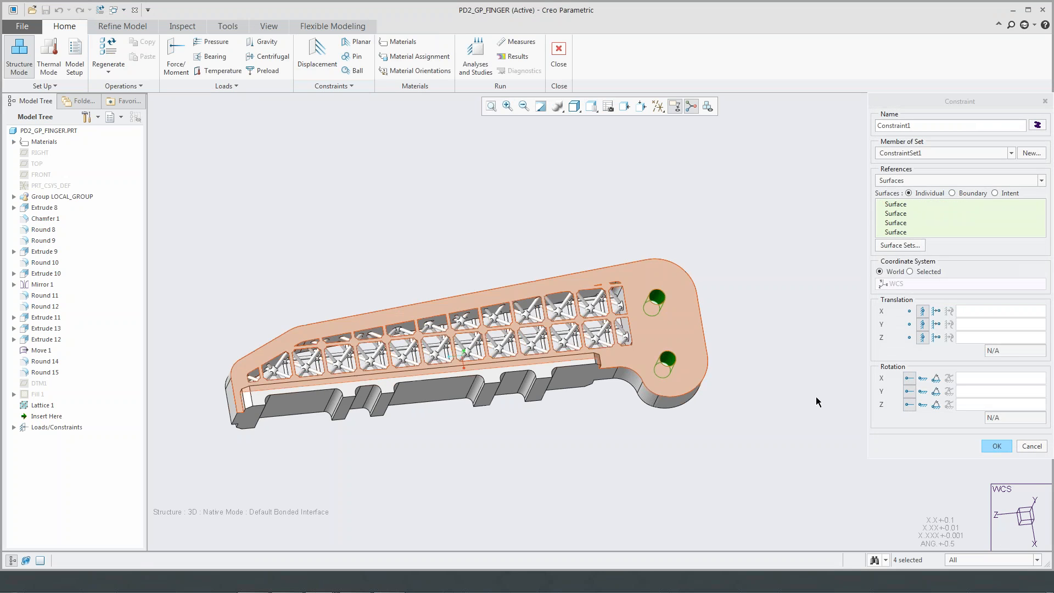
pyautogui.click(996, 446)
# - Apply a force load to the toothed gripping surface in newtons, with components X -100 and Y -50
pyautogui.click(177, 55)
pyautogui.click(490, 387)
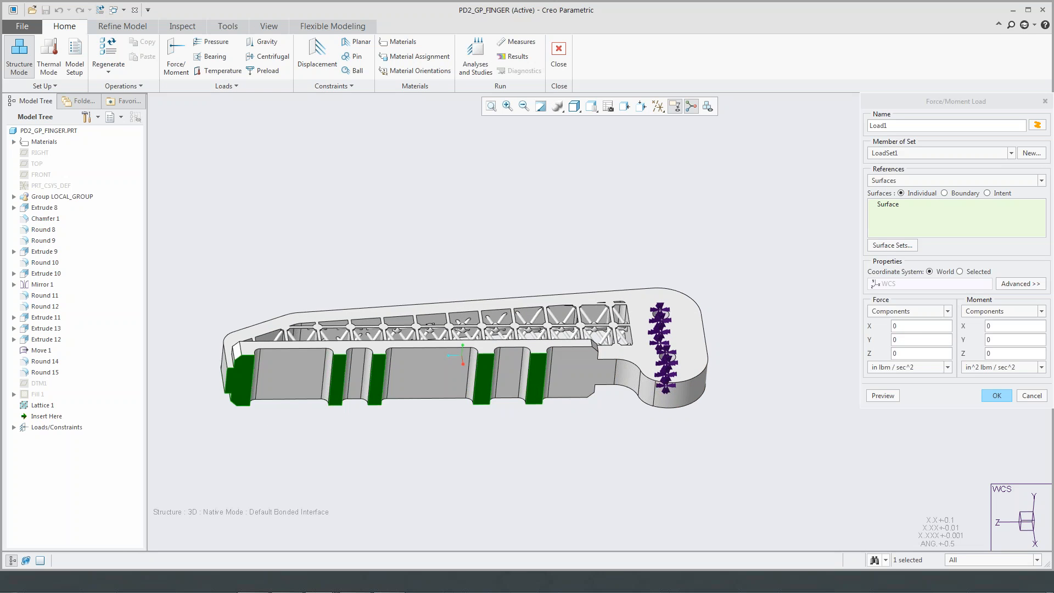
pyautogui.click(912, 367)
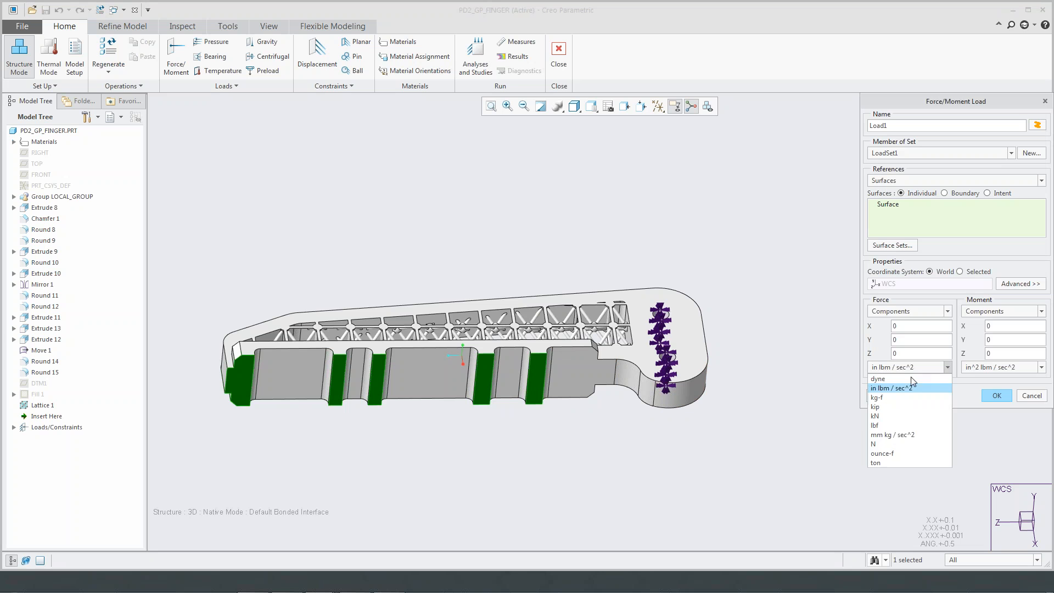
pyautogui.click(894, 446)
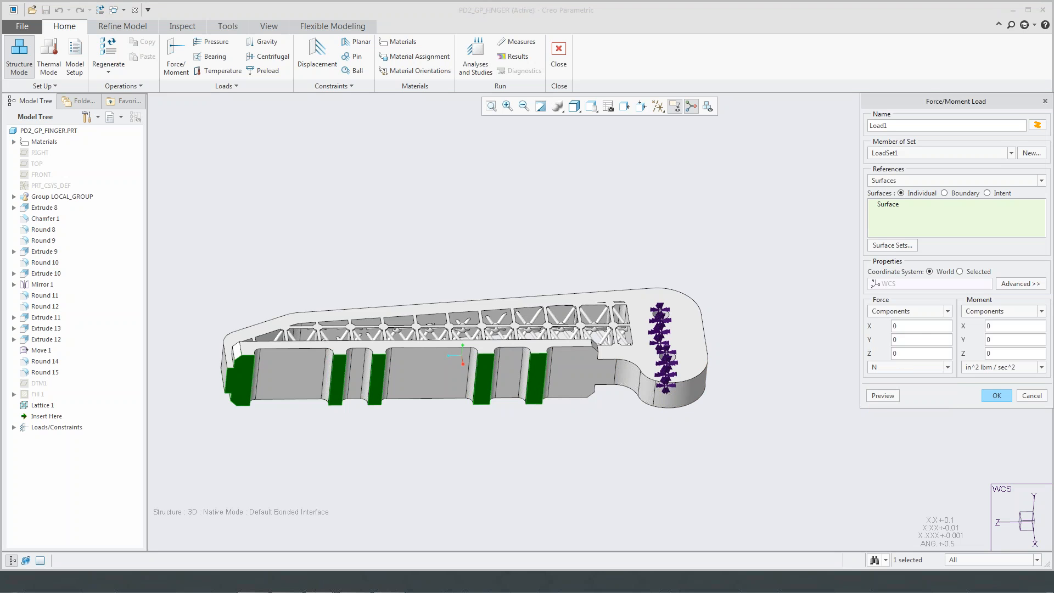
pyautogui.click(914, 328)
pyautogui.write('-100')
pyautogui.press('Tab')
pyautogui.press('BackSpace')
pyautogui.write('-50')
pyautogui.click(996, 395)
# - Leave the Simulate environment and redefine the Lattice 1 feature with the Simplified representation
pyautogui.moveTo(600, 238); pyautogui.dragTo(607, 247, button='middle')
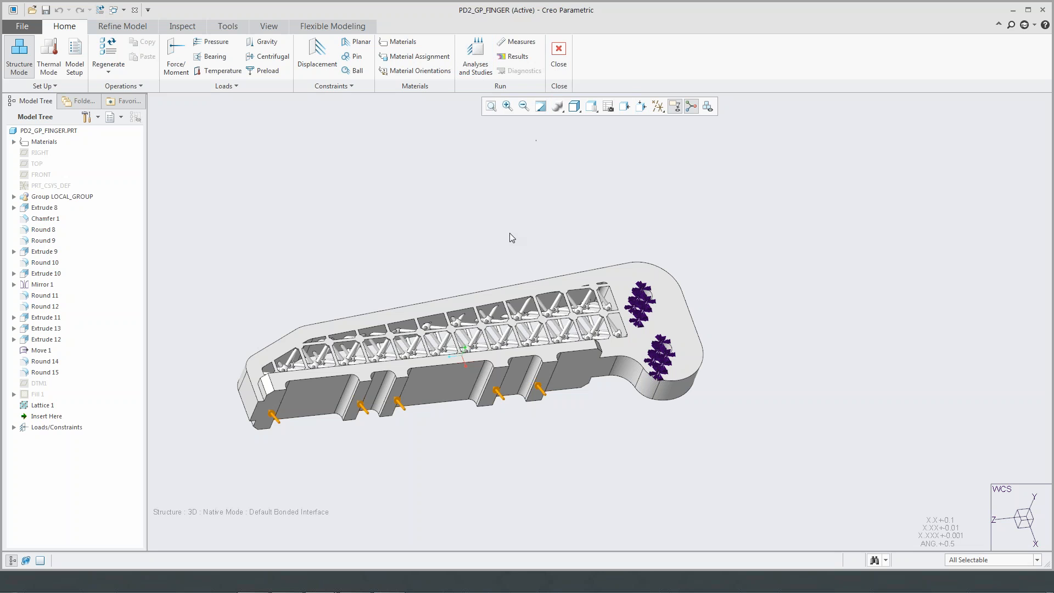
pyautogui.scroll(5, 503, 285)
pyautogui.moveTo(506, 321); pyautogui.dragTo(517, 315, button='middle')
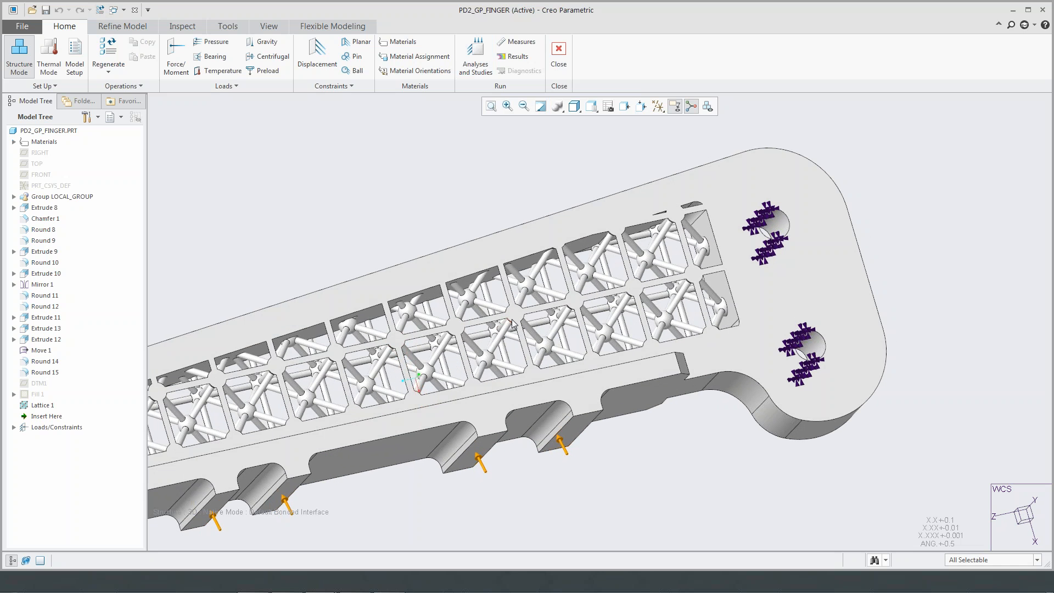
pyautogui.scroll(-4, 519, 313)
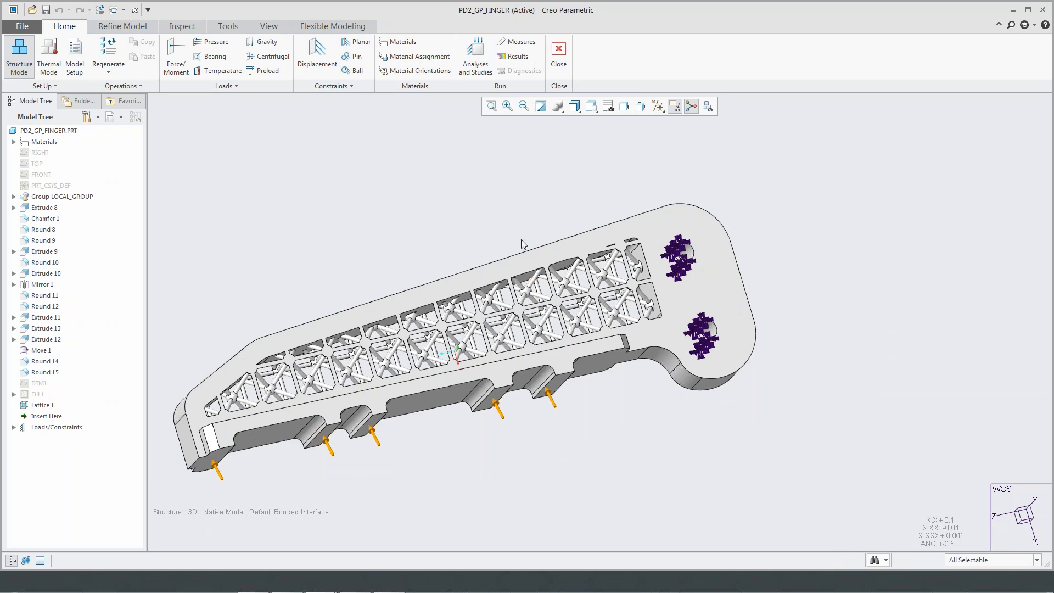
pyautogui.click(558, 55)
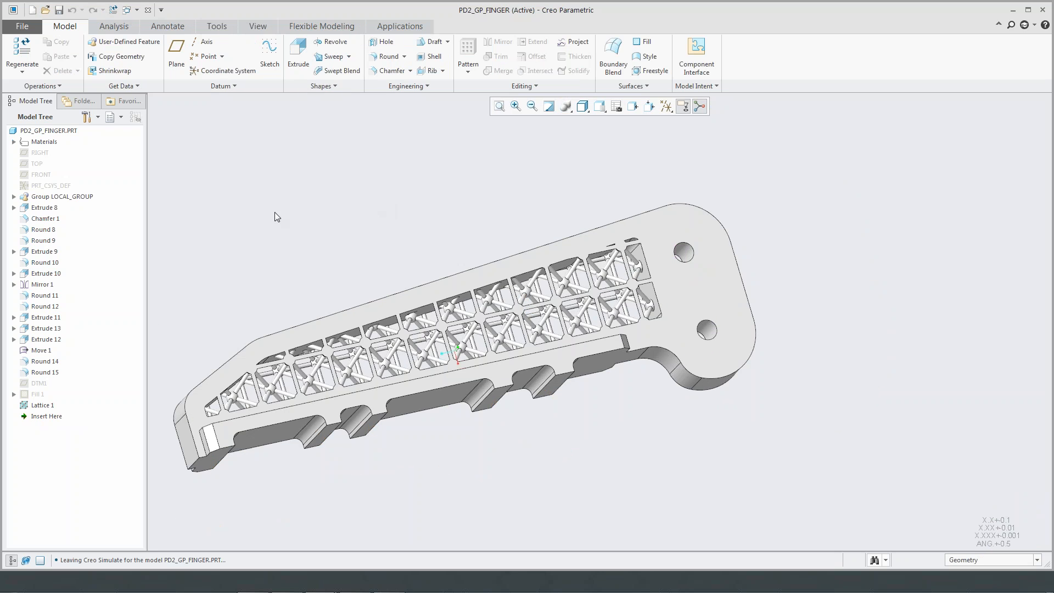
pyautogui.click(49, 406)
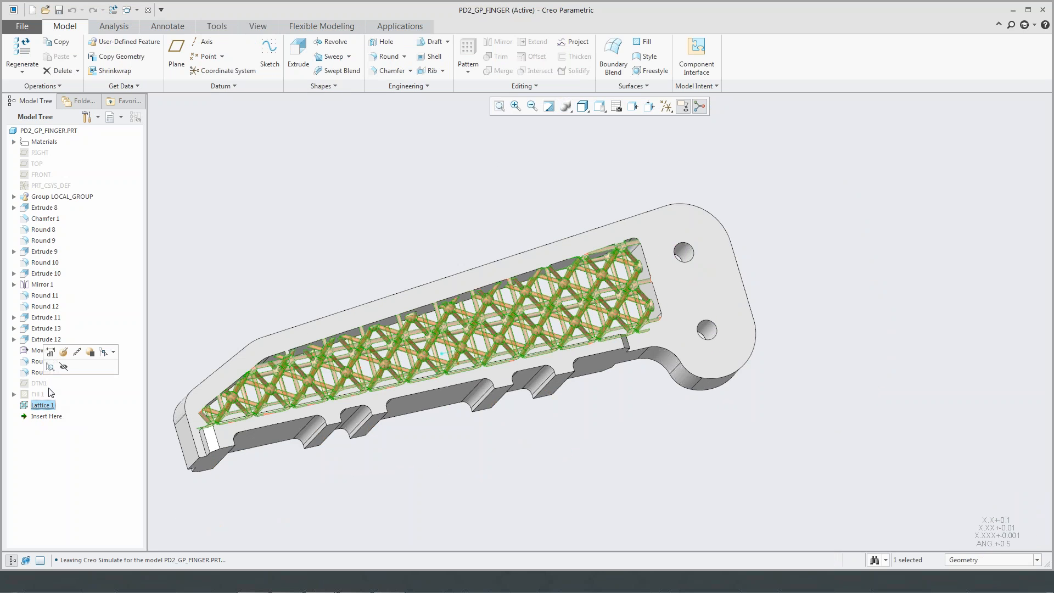
pyautogui.click(61, 352)
pyautogui.click(299, 59)
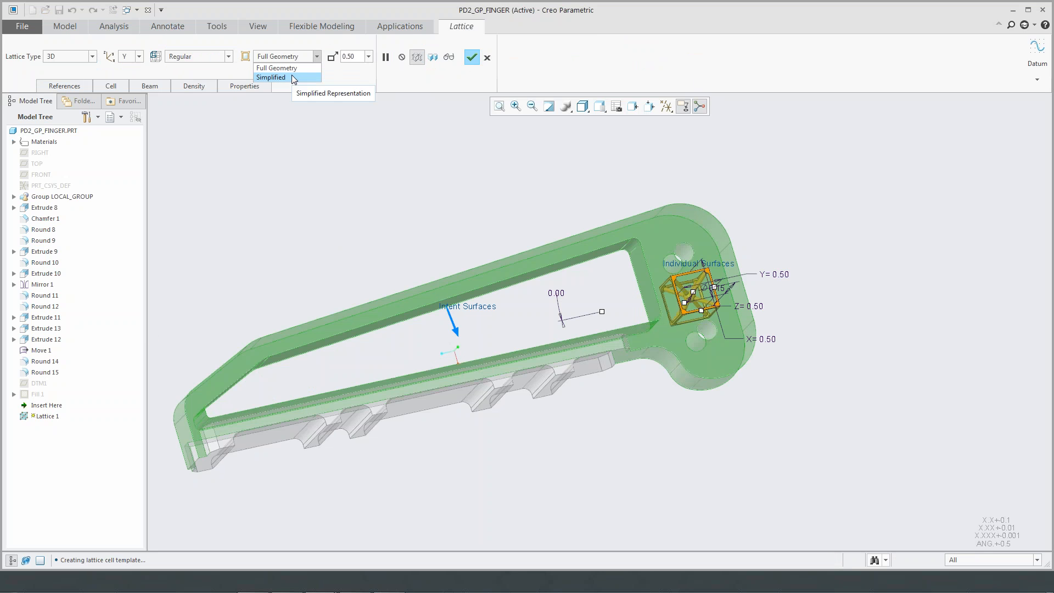
pyautogui.click(292, 77)
pyautogui.click(471, 57)
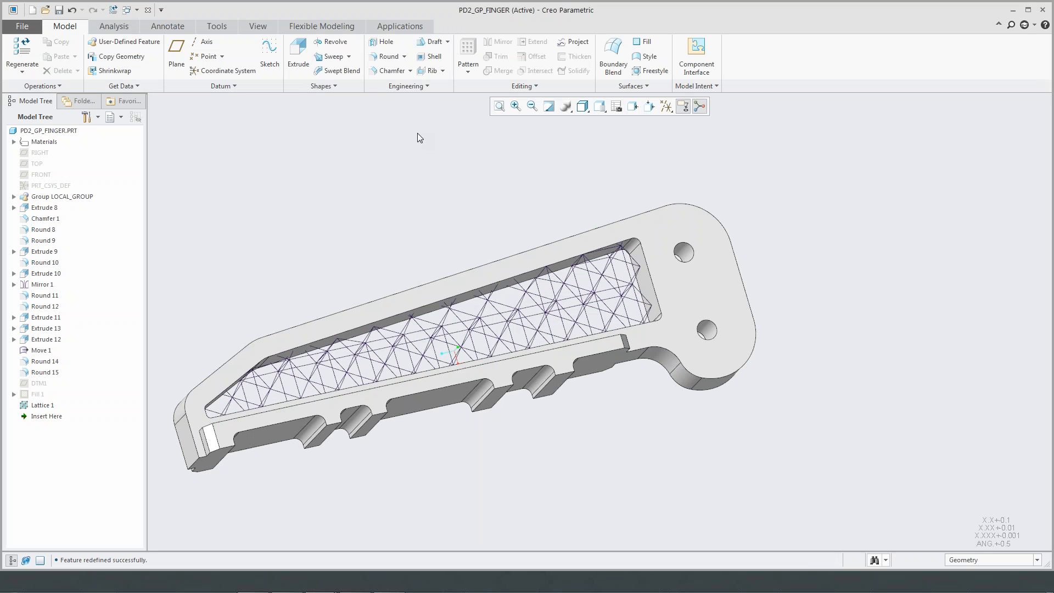
# - Reopen the part in Simulate and create a static analysis with ConstraintSet1, LoadSet1 and the Single-Pass Adaptive method
pyautogui.click(379, 27)
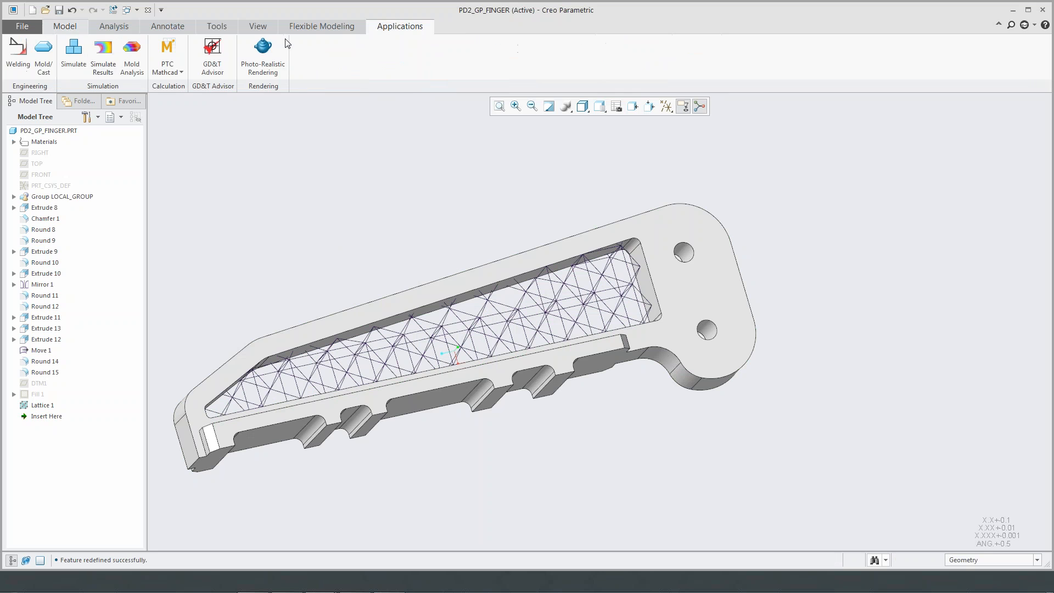
pyautogui.click(74, 55)
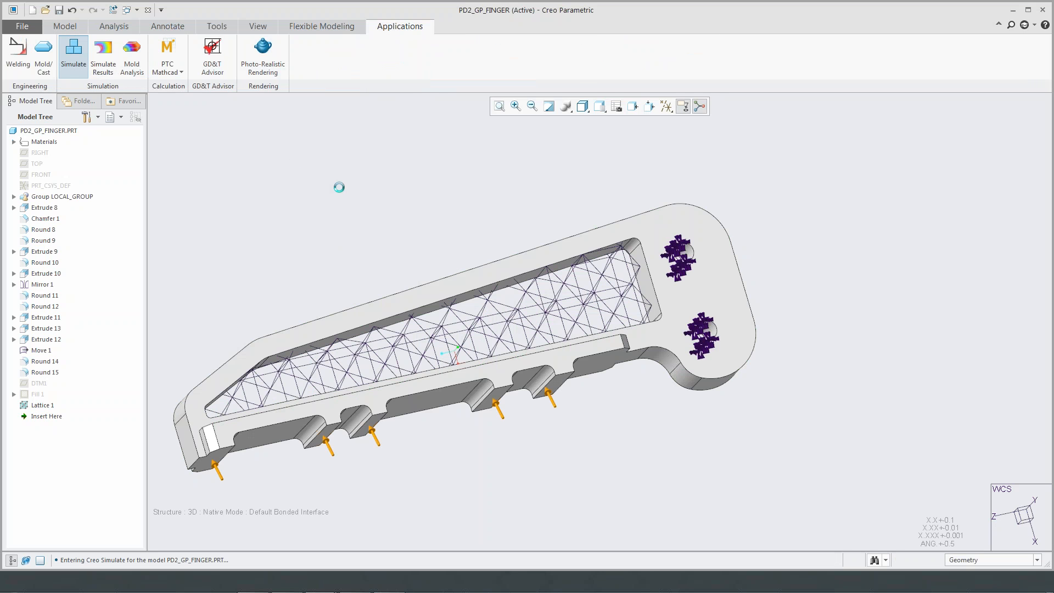
pyautogui.click(476, 77)
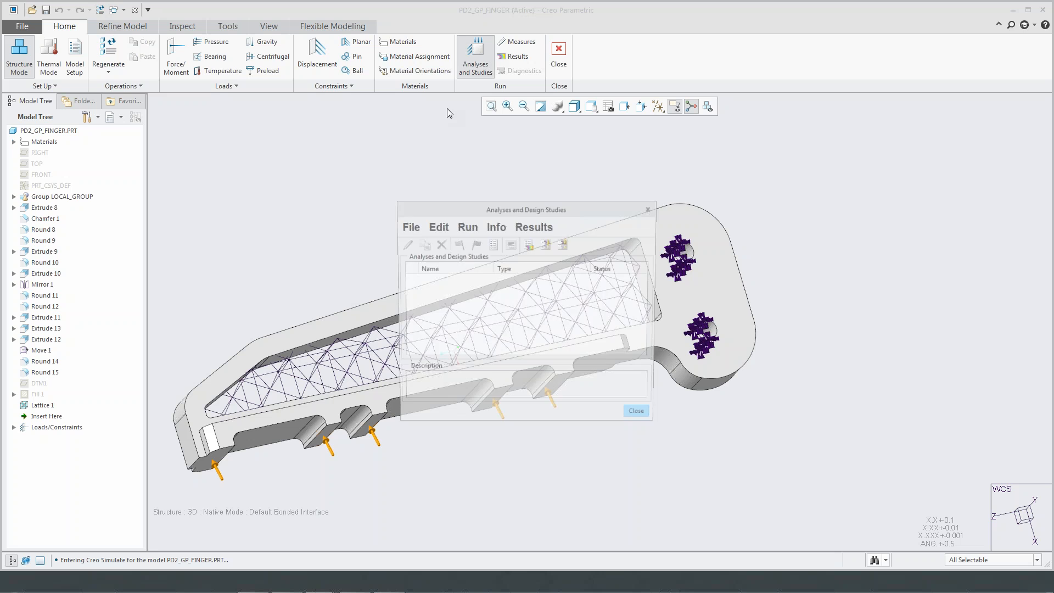
pyautogui.click(409, 227)
pyautogui.click(423, 243)
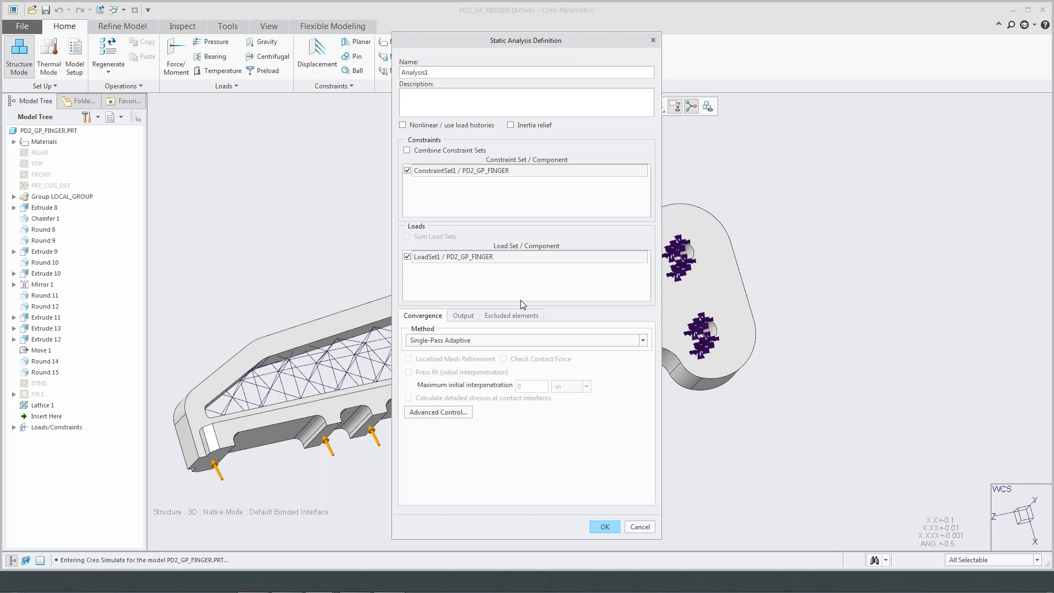
pyautogui.click(604, 526)
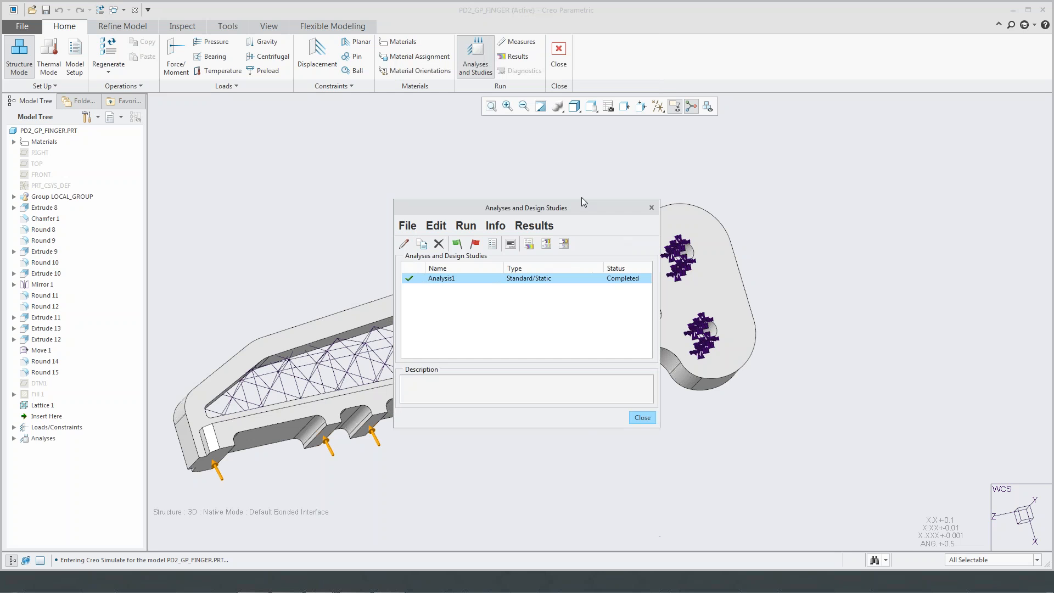
# - Run the static analysis Analysis1 and review its run status report
pyautogui.click(458, 244)
pyautogui.click(548, 328)
pyautogui.click(549, 321)
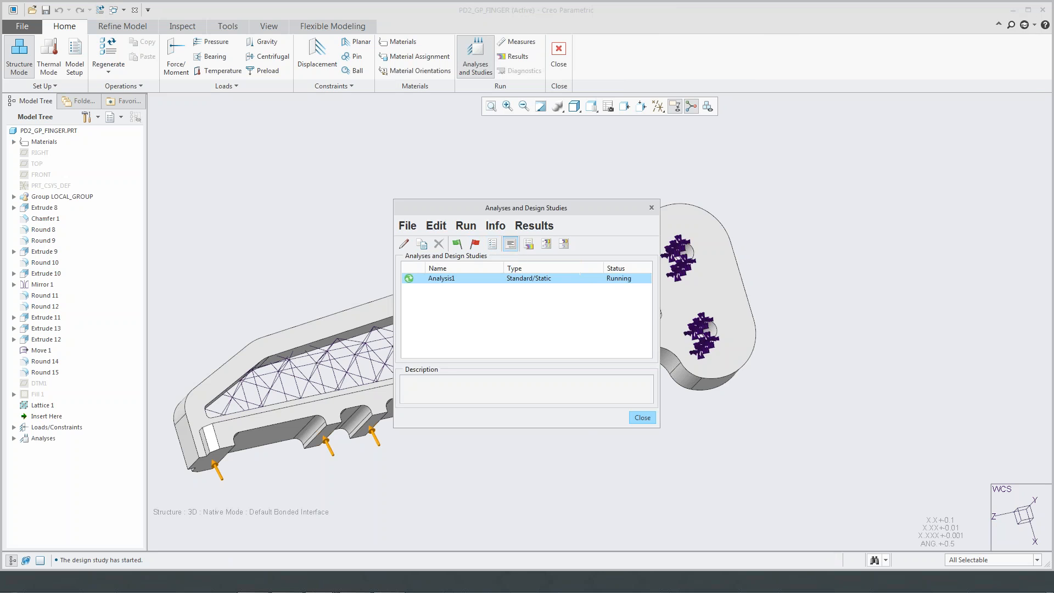
pyautogui.click(528, 244)
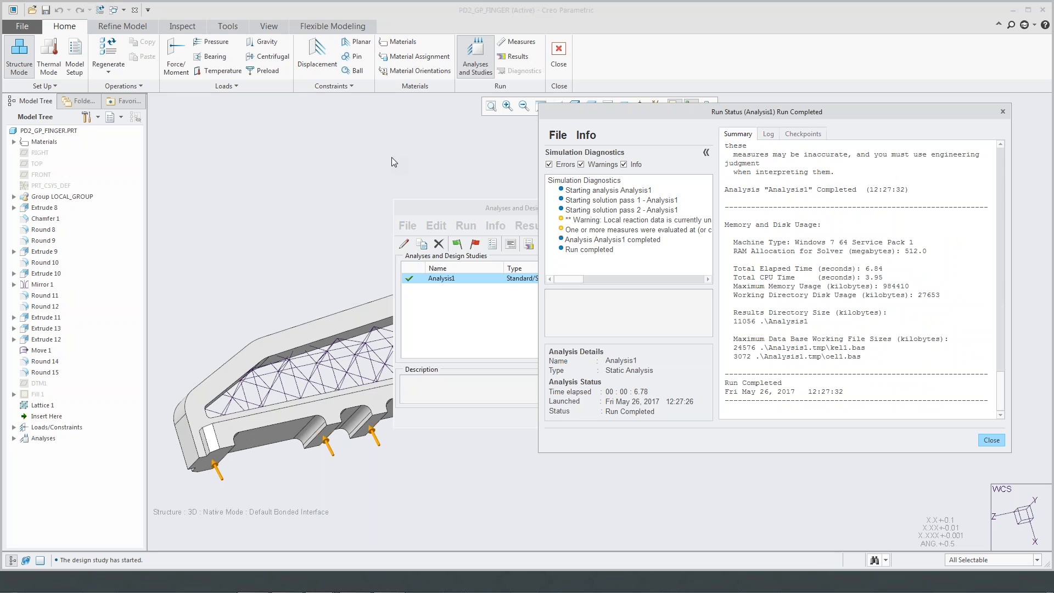
pyautogui.click(992, 440)
# - Show the Analysis1 results with the sim_pp_static_template.rwt template and inspect the von Mises stress animation
pyautogui.click(546, 244)
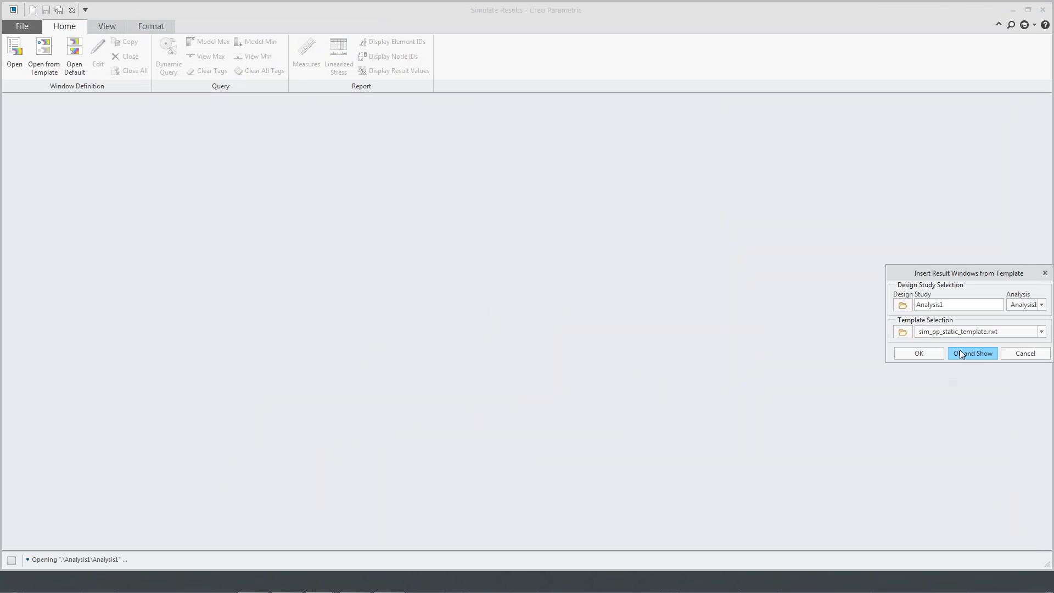
pyautogui.click(966, 353)
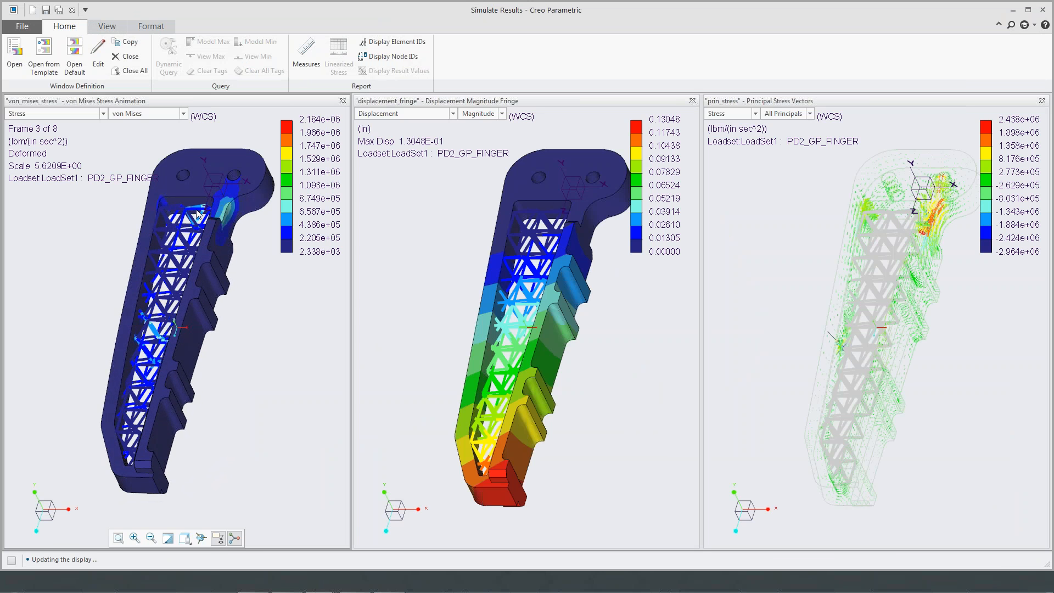
pyautogui.scroll(-5, 199, 185)
pyautogui.scroll(3, 267, 252)
pyautogui.scroll(4, 267, 260)
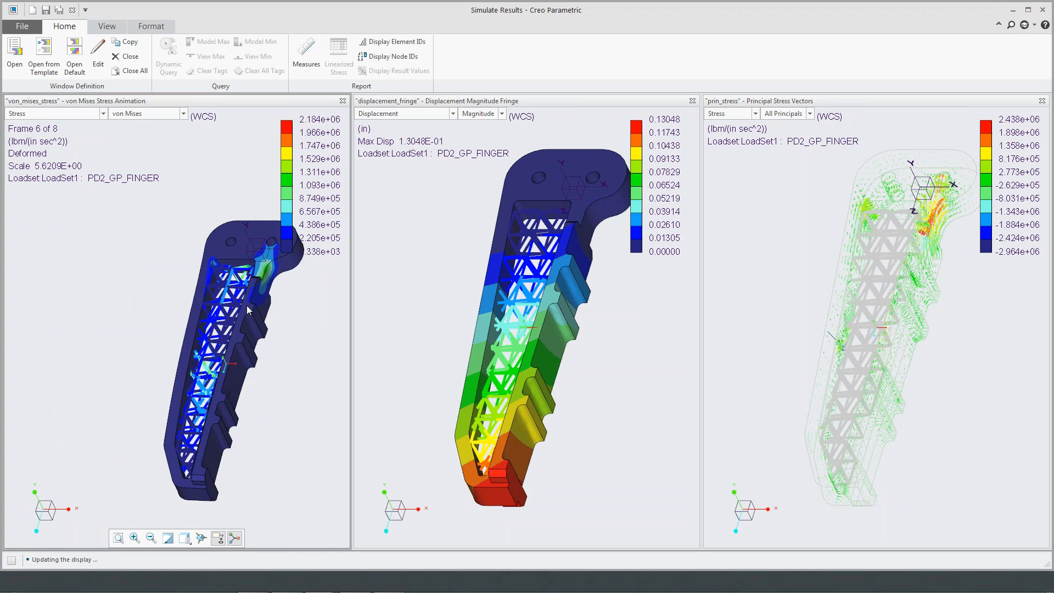
pyautogui.moveTo(247, 310); pyautogui.dragTo(228, 308, button='middle')
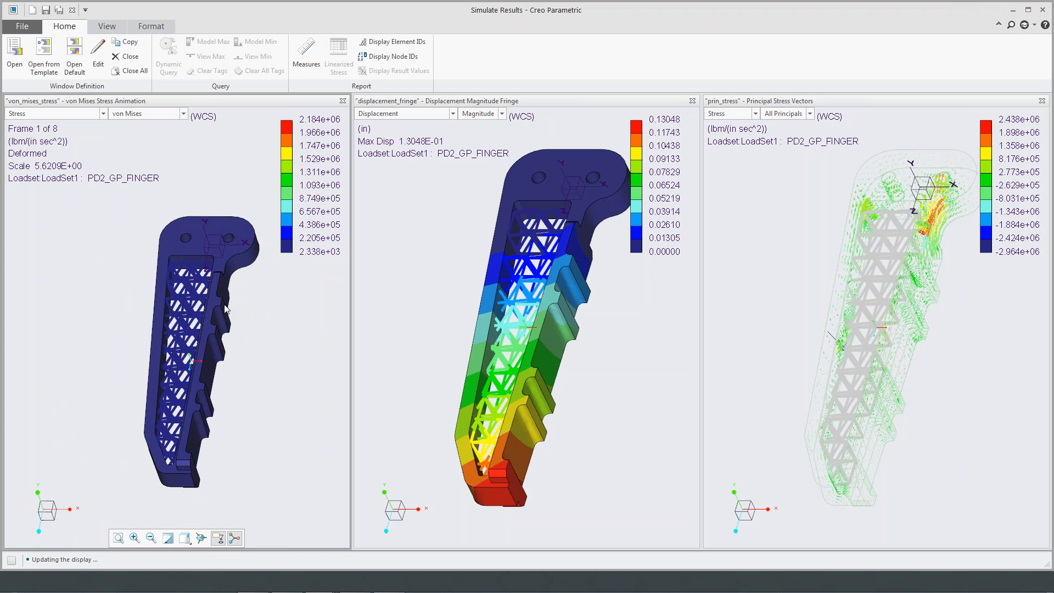
# - Close the results without saving the result windows and return to part modeling from Simulate
pyautogui.click(1042, 10)
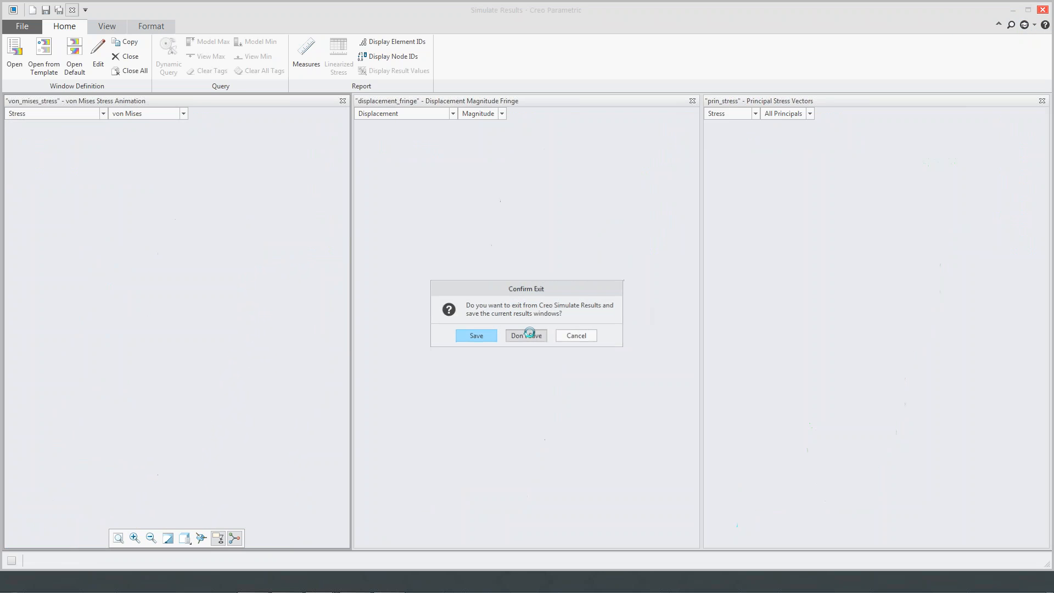
pyautogui.click(527, 335)
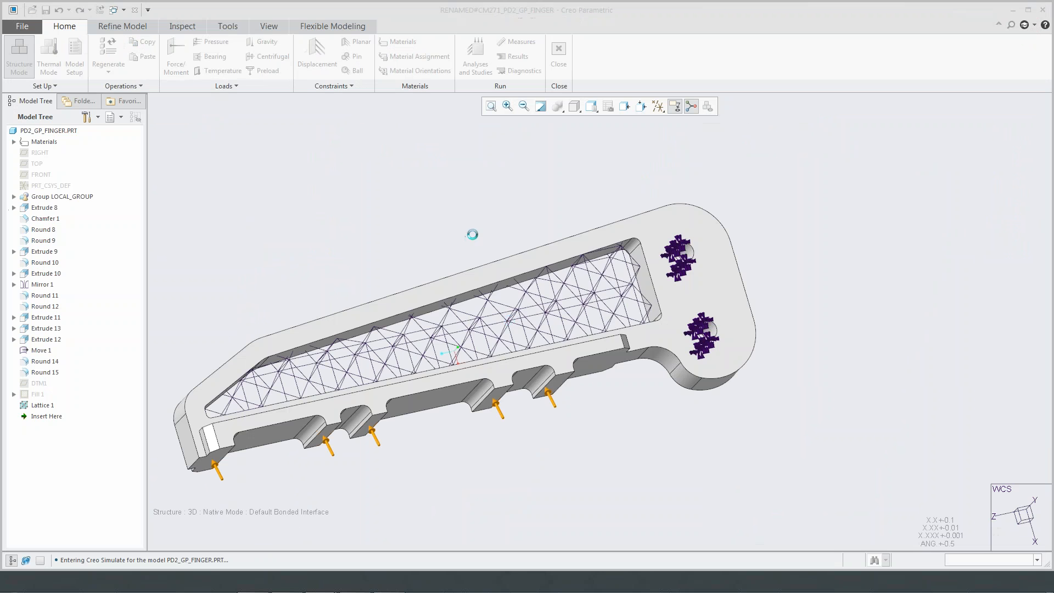
pyautogui.click(652, 208)
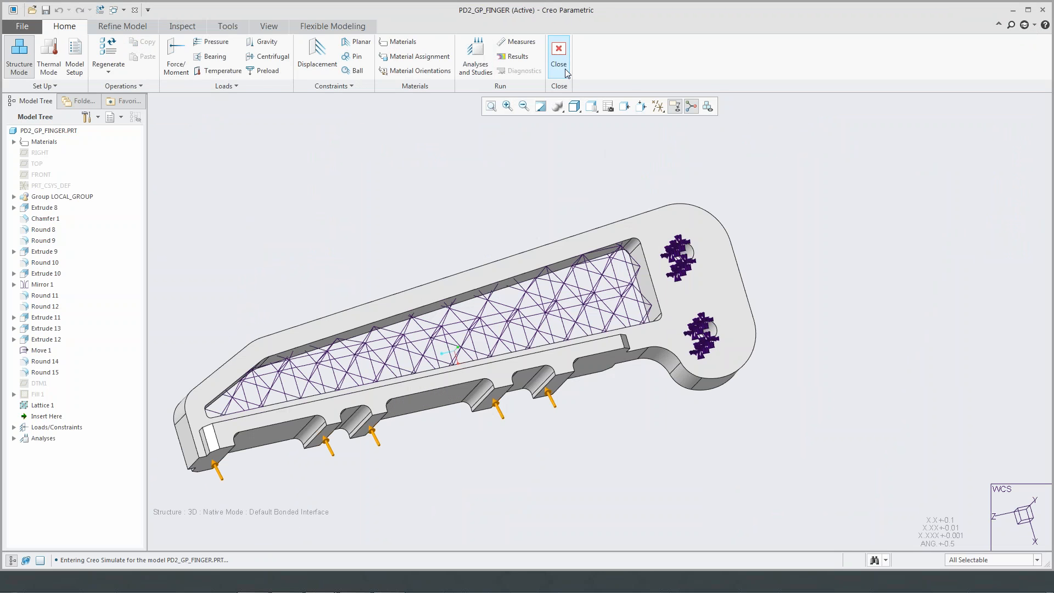
pyautogui.click(559, 55)
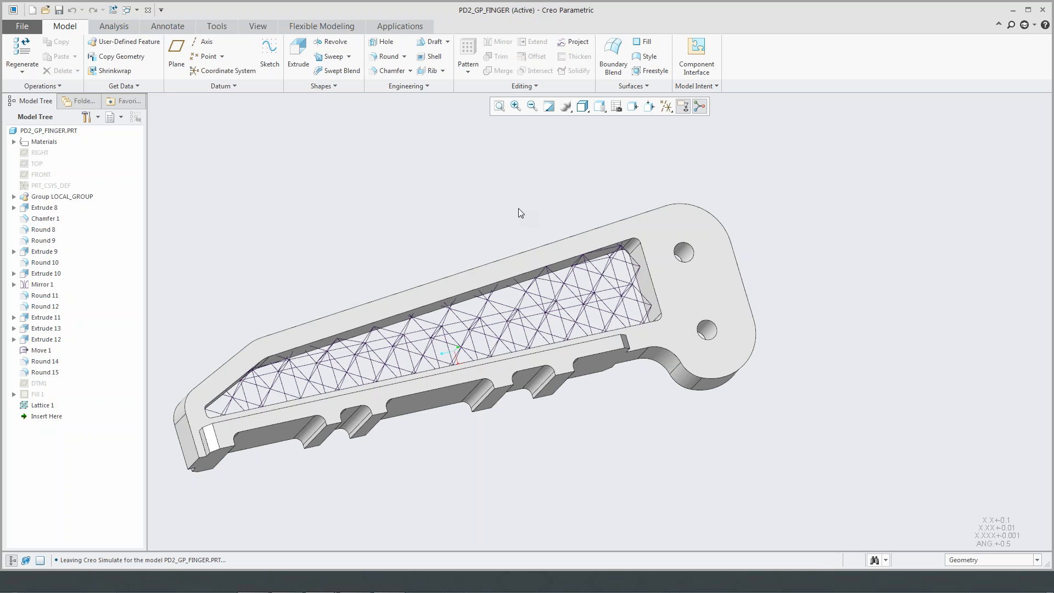
# - Redefine the Lattice 1 feature with the Full Geometry representation and inspect the regenerated lattice
pyautogui.click(48, 406)
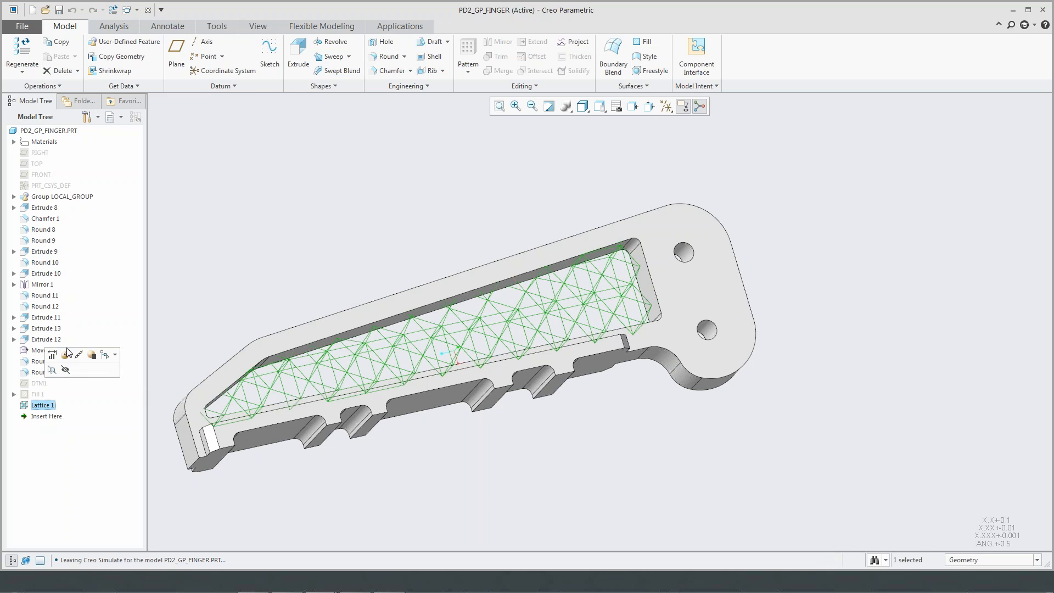
pyautogui.click(67, 355)
pyautogui.click(308, 57)
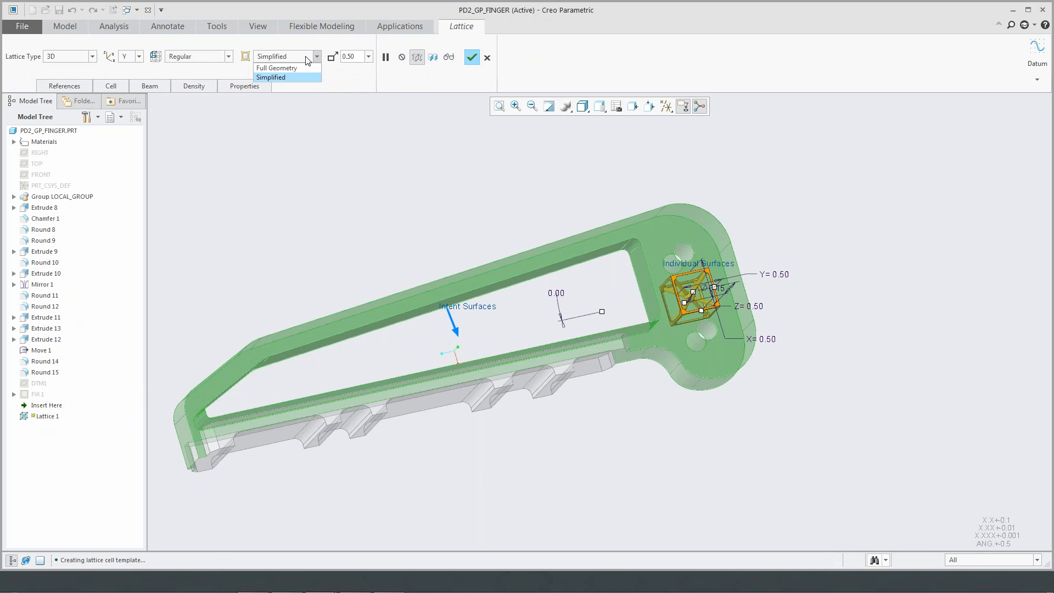
pyautogui.click(297, 66)
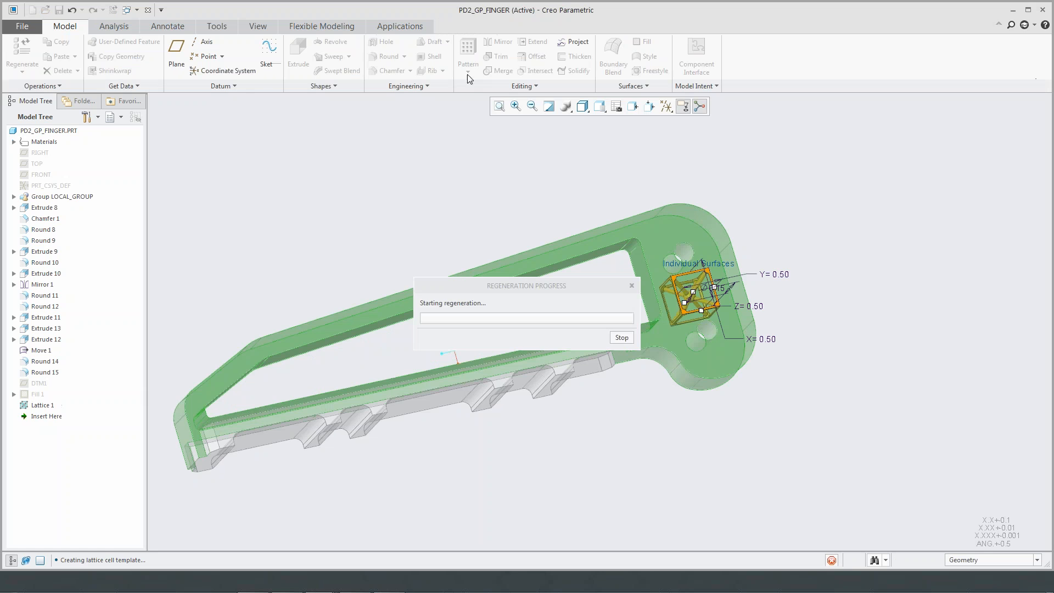
pyautogui.click(416, 220)
pyautogui.moveTo(419, 229); pyautogui.dragTo(374, 203, button='middle')
# - Prepare the latticed finger part for 3D printing on a print tray
pyautogui.click(22, 26)
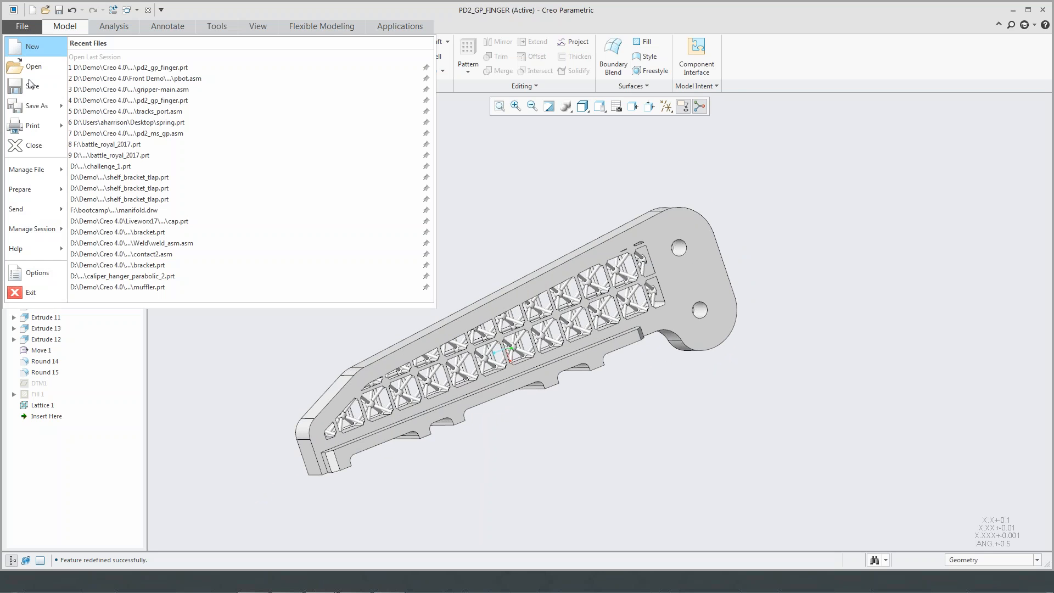
pyautogui.moveTo(49, 130)
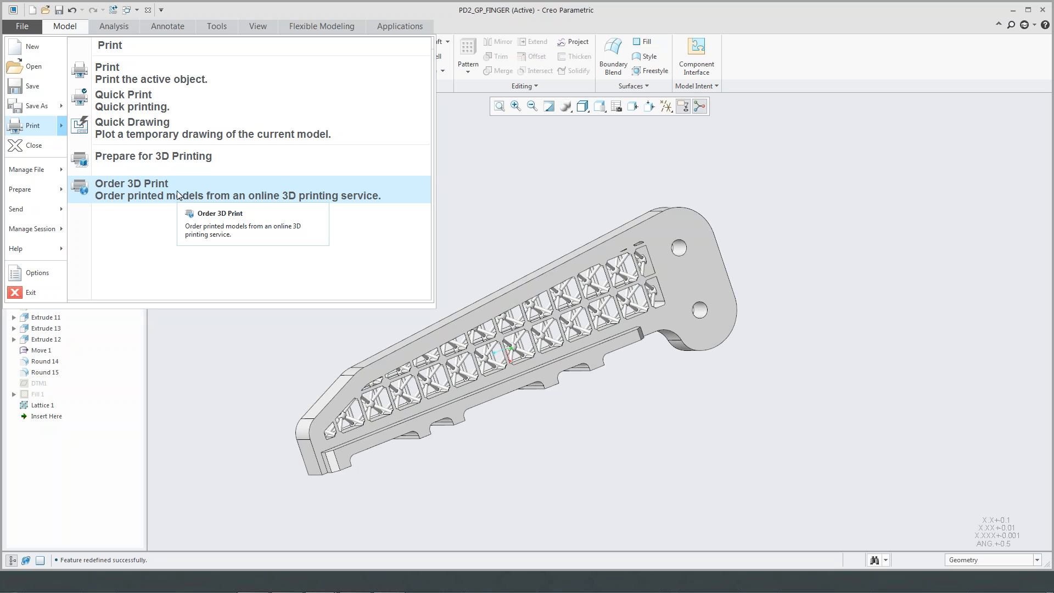
pyautogui.click(185, 163)
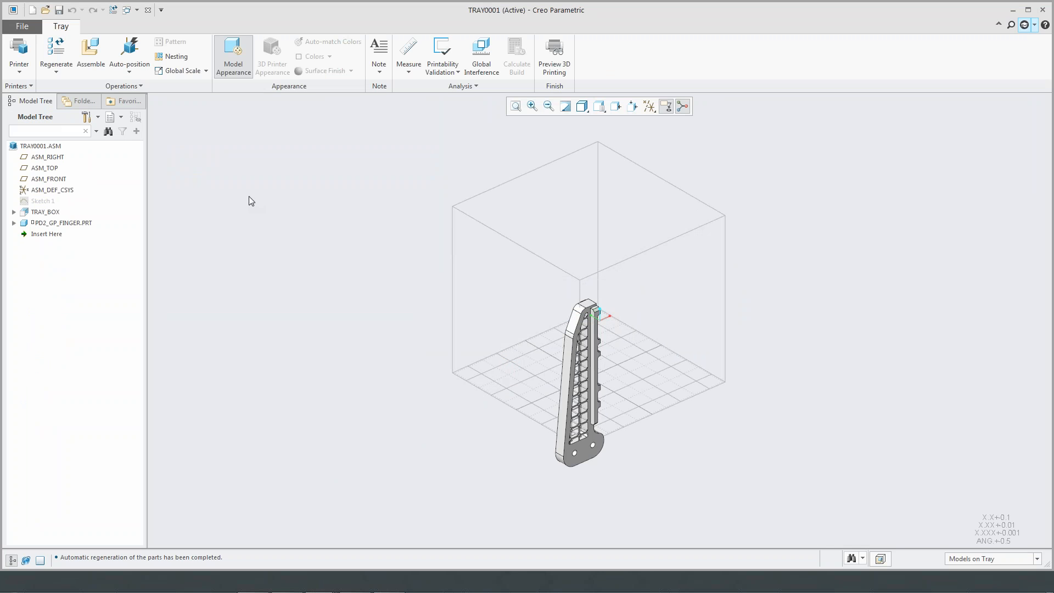
# - Examine the available printers and the 3D printer definitions in the Additive Manufacturing options
pyautogui.click(26, 70)
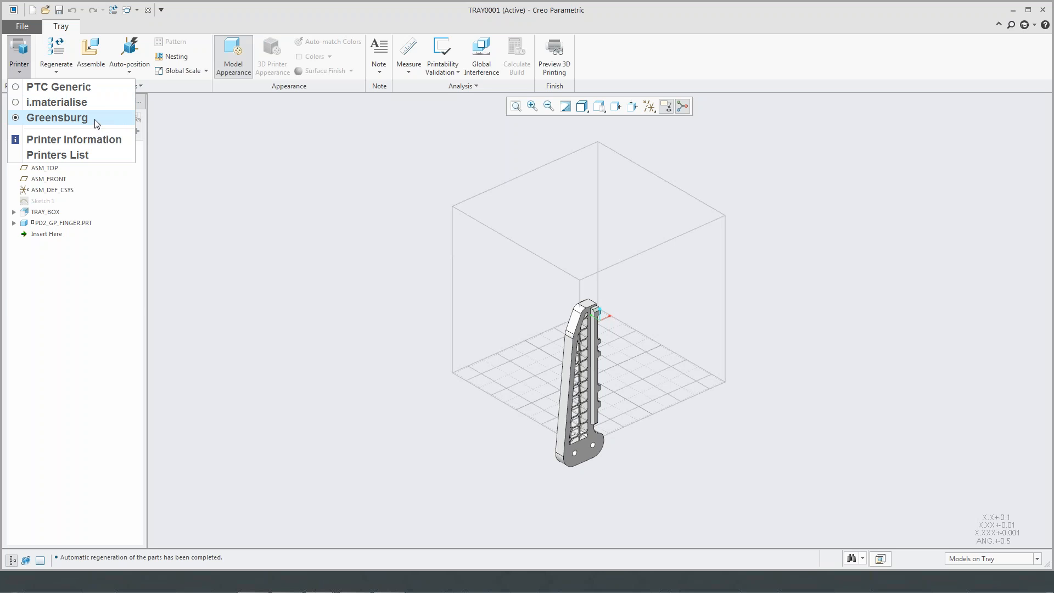
pyautogui.click(30, 28)
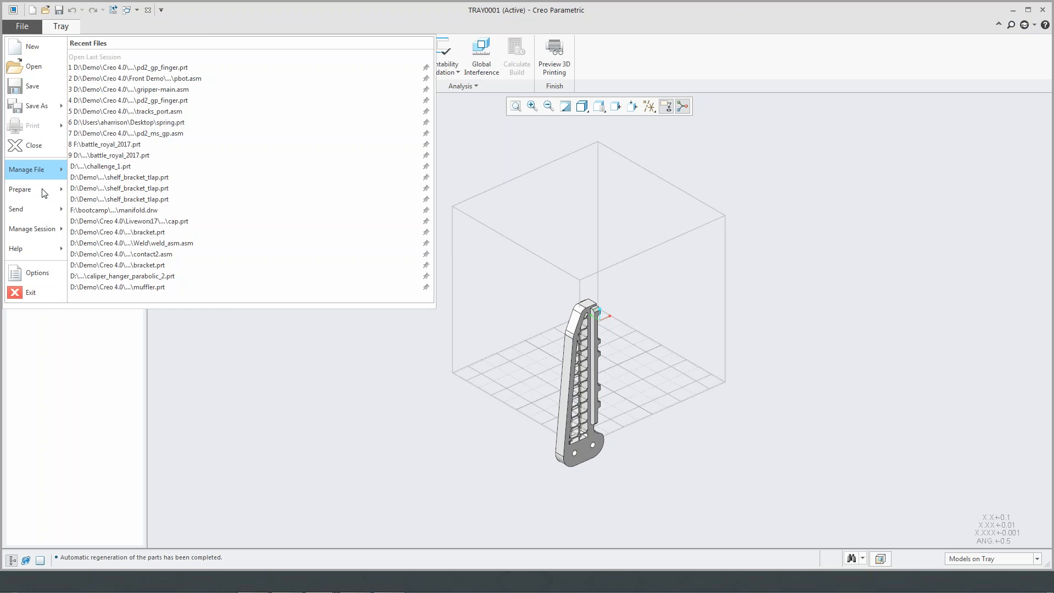
pyautogui.click(34, 272)
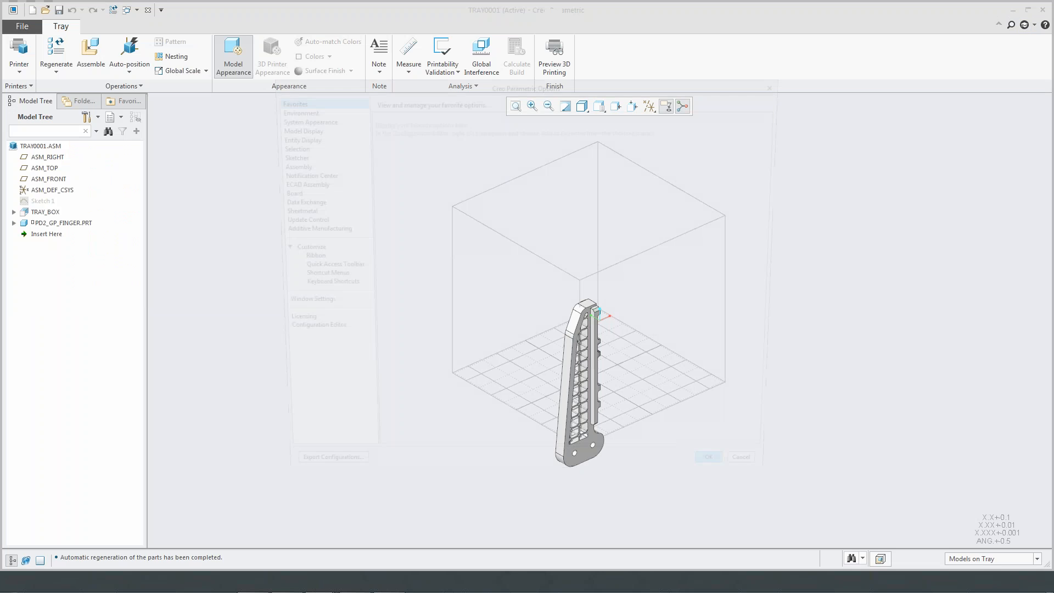
pyautogui.click(293, 231)
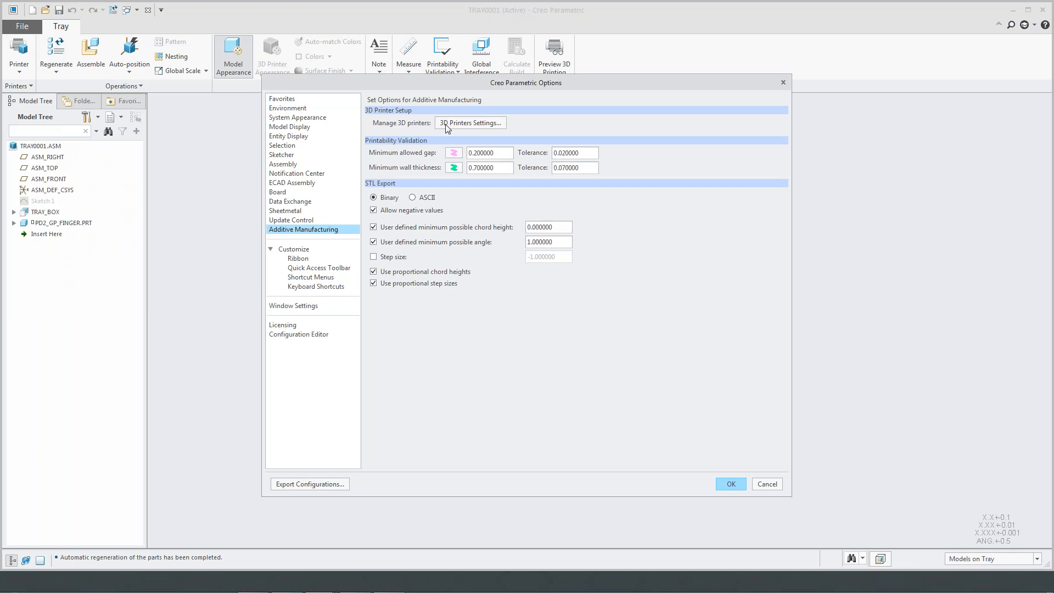
pyautogui.click(492, 125)
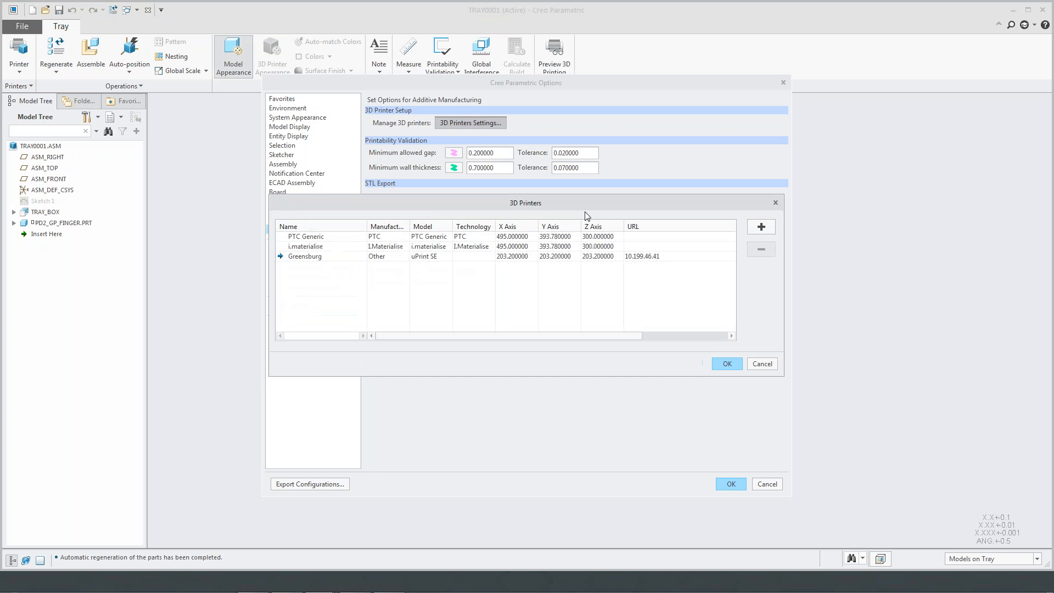
pyautogui.moveTo(587, 211); pyautogui.dragTo(562, 207)
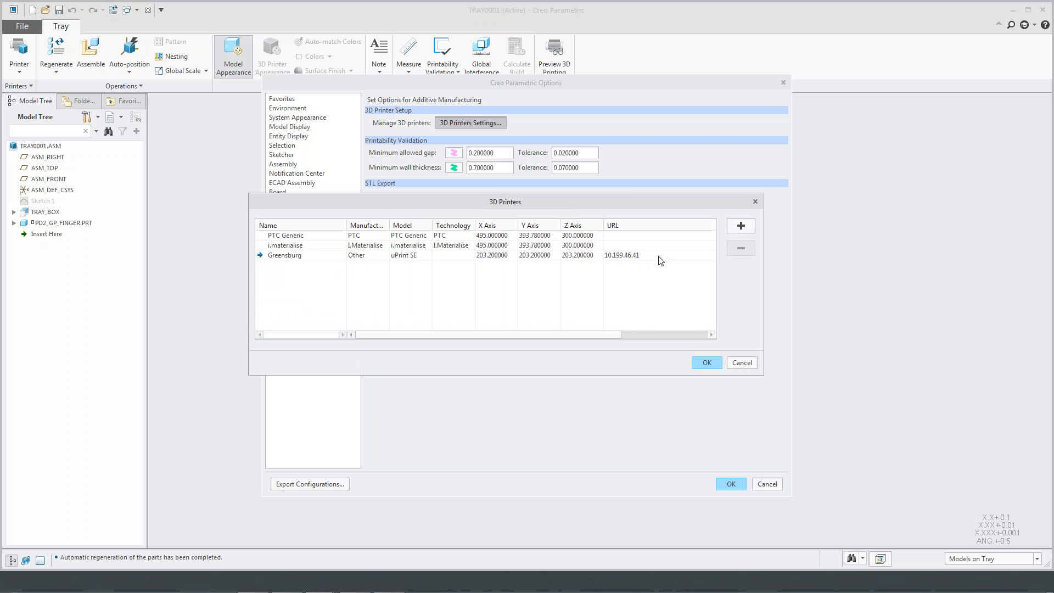
# - Review the printer types offered for adding a new 3D printer and leave the options without saving changes
pyautogui.click(735, 230)
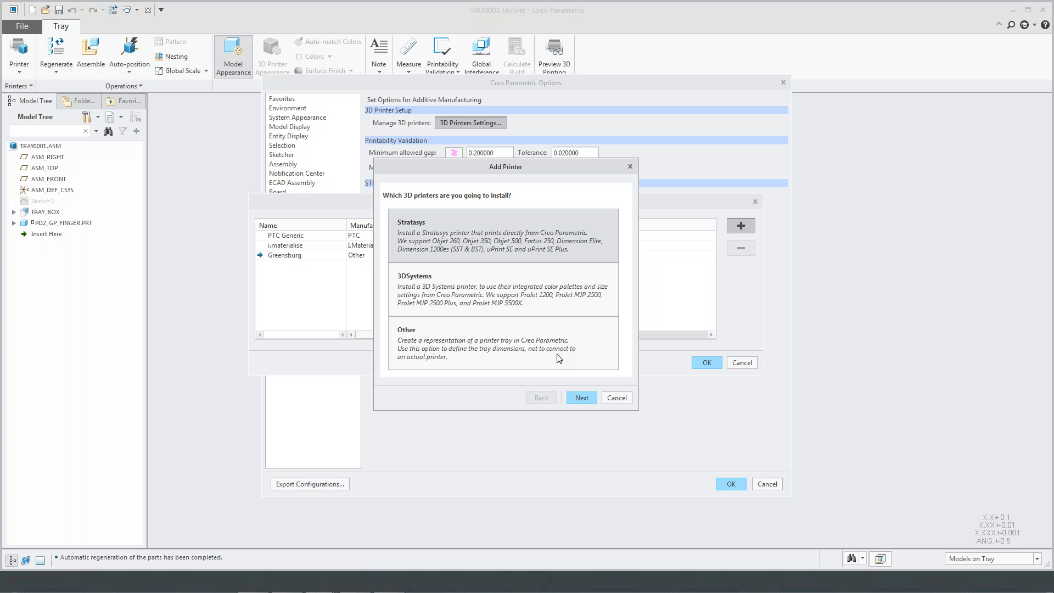
pyautogui.click(614, 399)
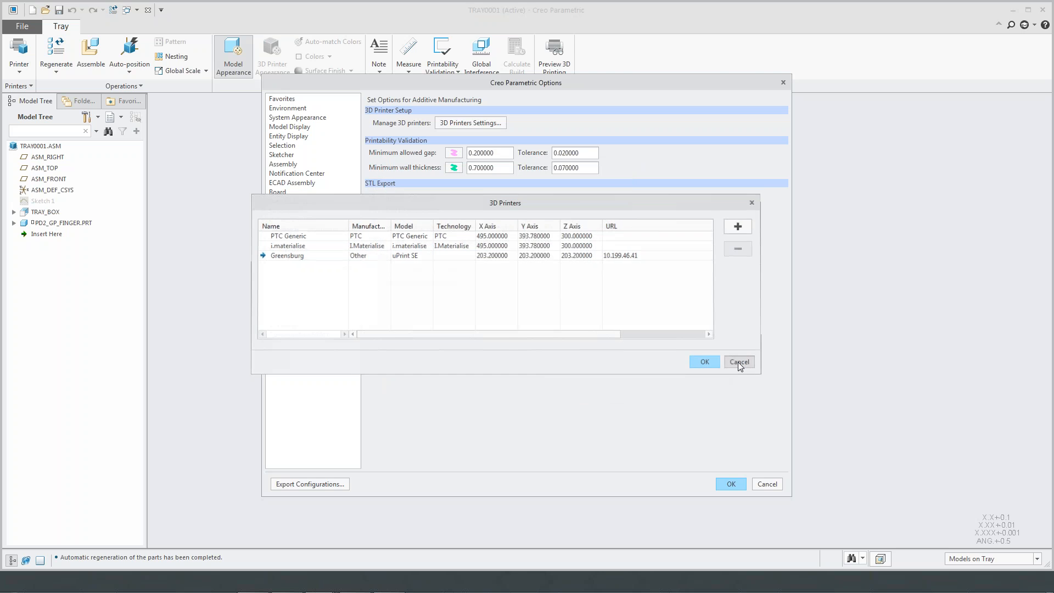
pyautogui.click(739, 362)
pyautogui.click(767, 485)
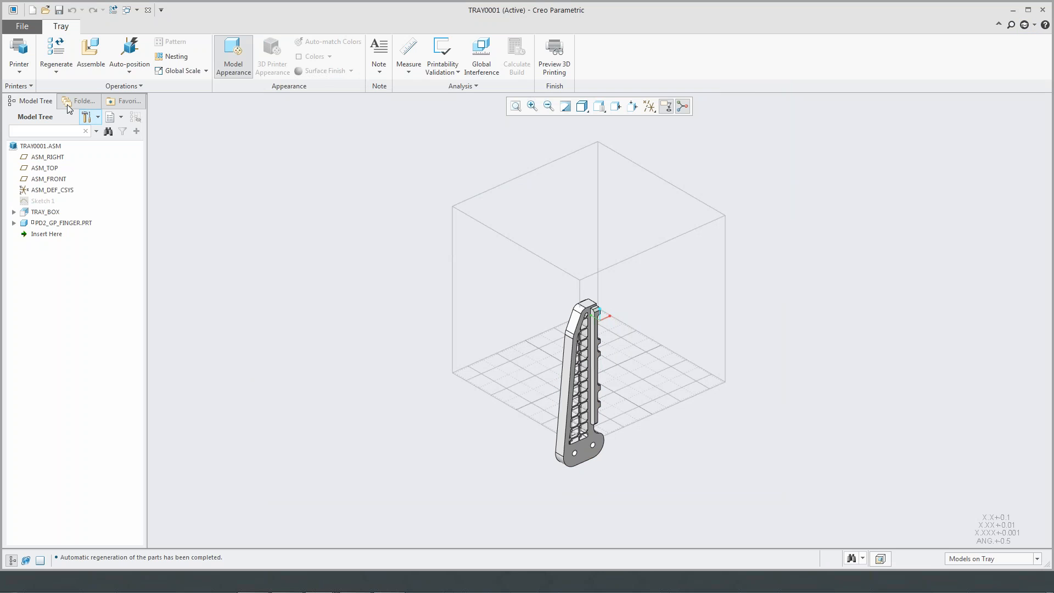
# - Choose the Greensburg printer and auto-position the finger so it lies flat on the tray
pyautogui.click(19, 61)
pyautogui.click(34, 118)
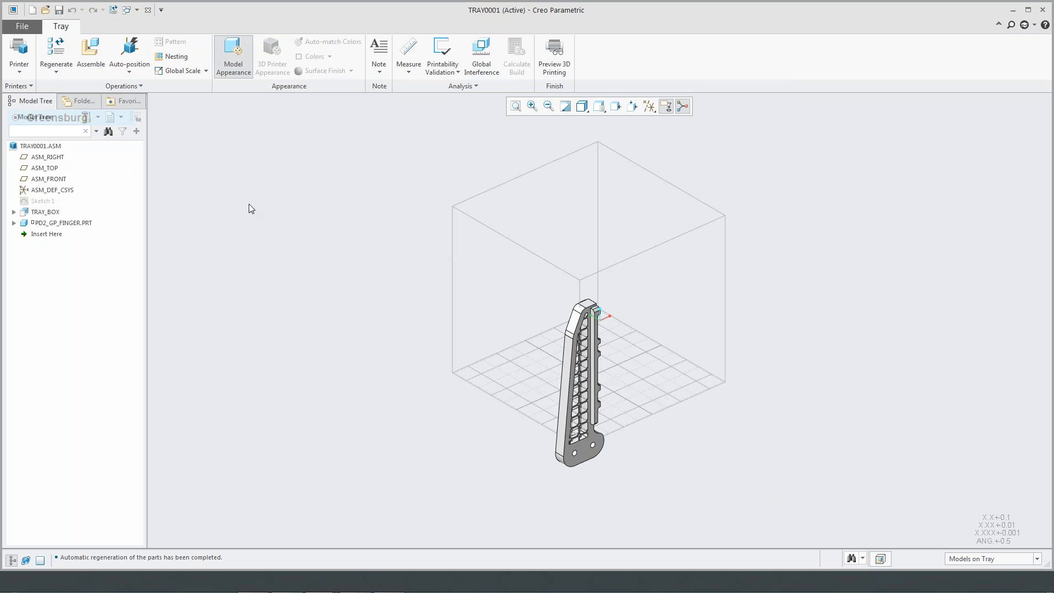
pyautogui.click(130, 68)
pyautogui.click(182, 110)
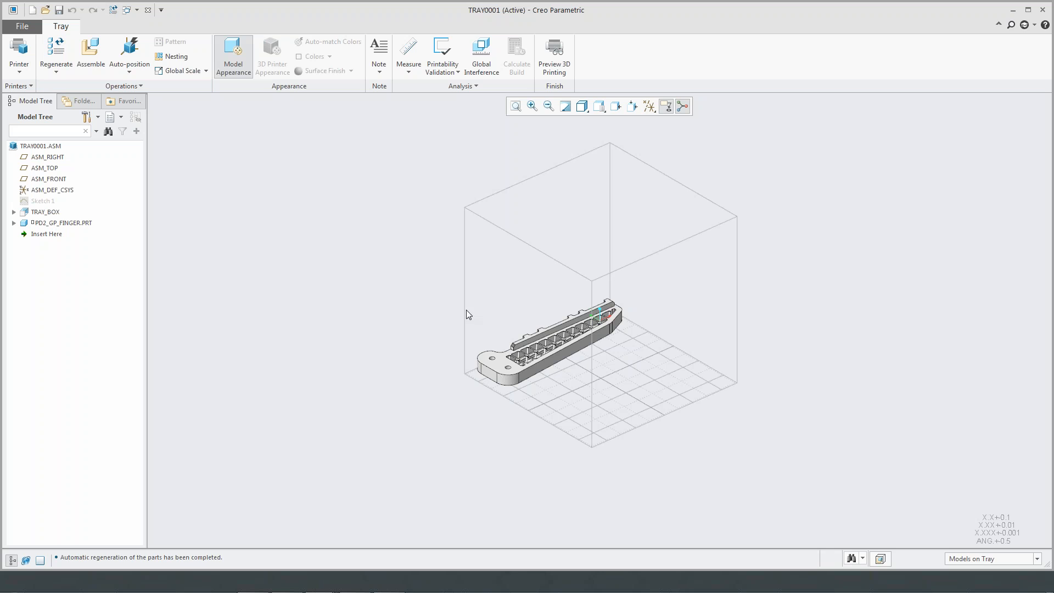
# - Pattern the finger part along one direction perpendicular to the tray box's side plane with 3 members
pyautogui.scroll(3, 577, 337)
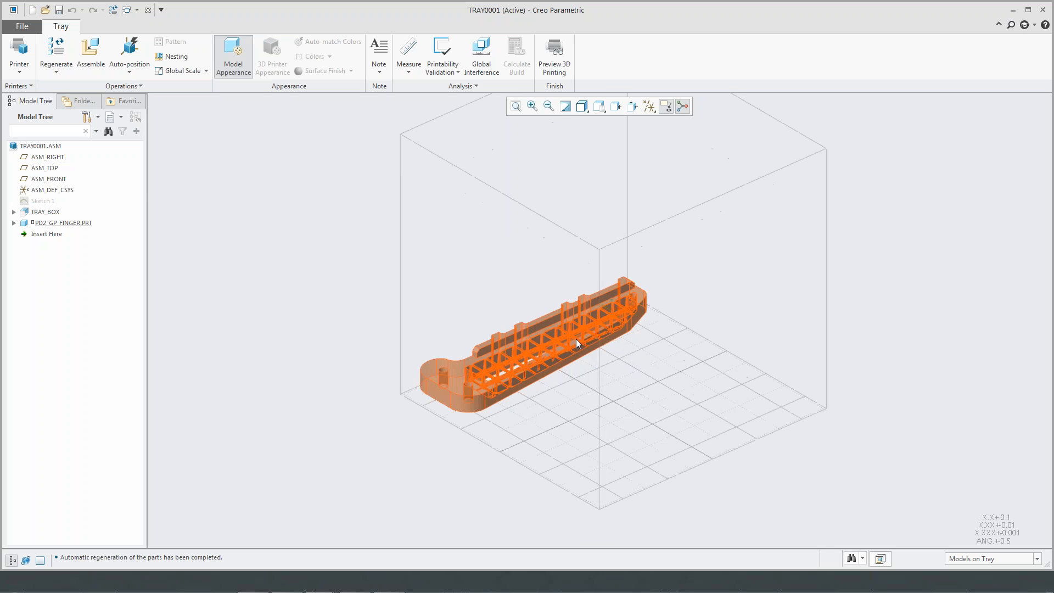
pyautogui.click(80, 223)
pyautogui.click(134, 170)
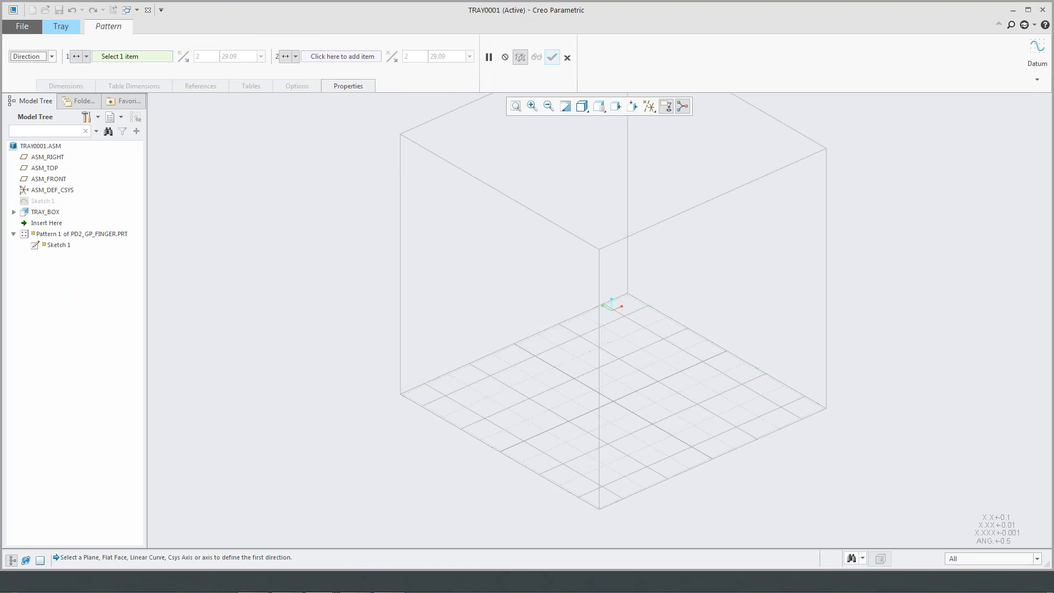
pyautogui.click(27, 76)
pyautogui.click(624, 336)
pyautogui.doubleClick(211, 59)
pyautogui.write('3')
pyautogui.press('Return')
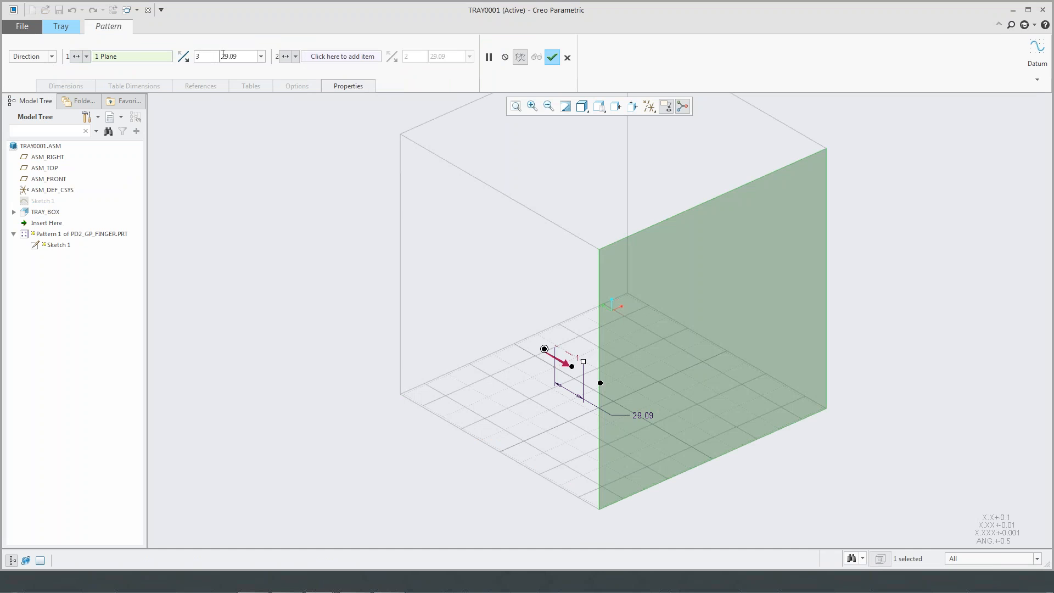
pyautogui.click(551, 58)
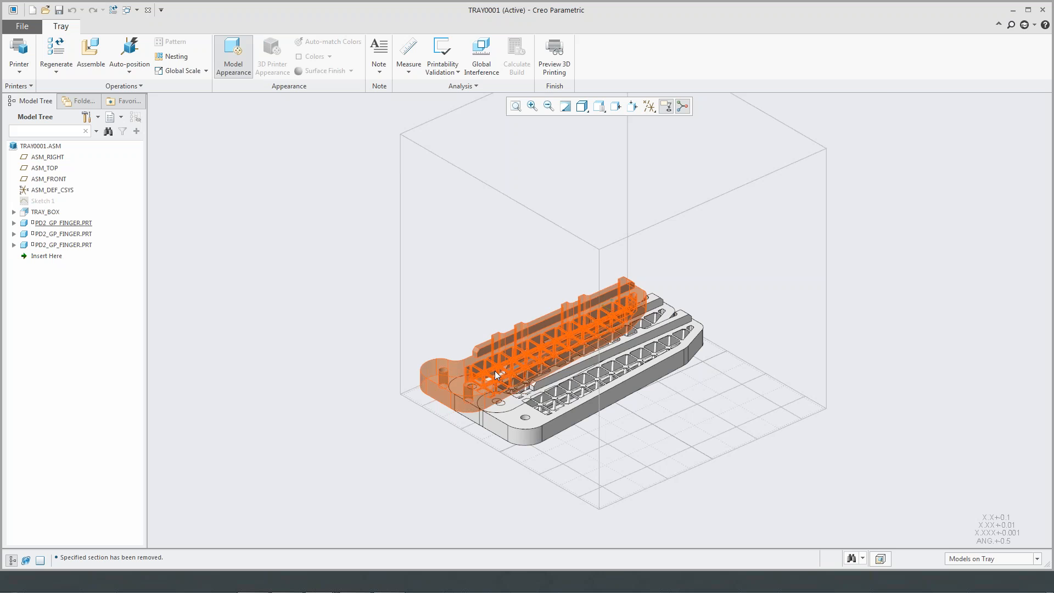
# - Check the three fingers for global interference with the exact computation, and review the thin-wall printability validation settings
pyautogui.scroll(2, 486, 411)
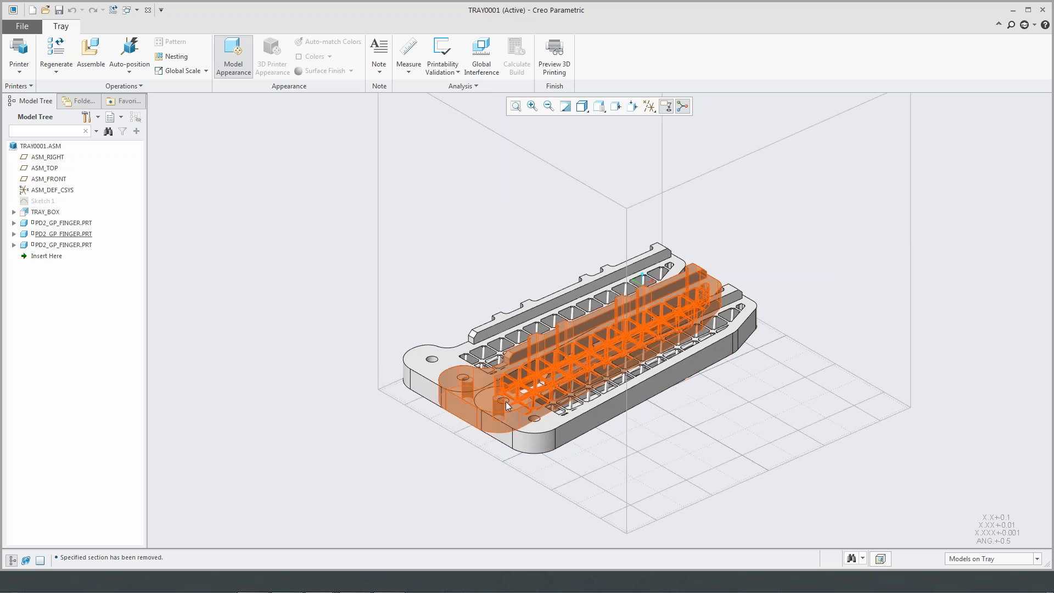
pyautogui.click(481, 55)
pyautogui.click(479, 417)
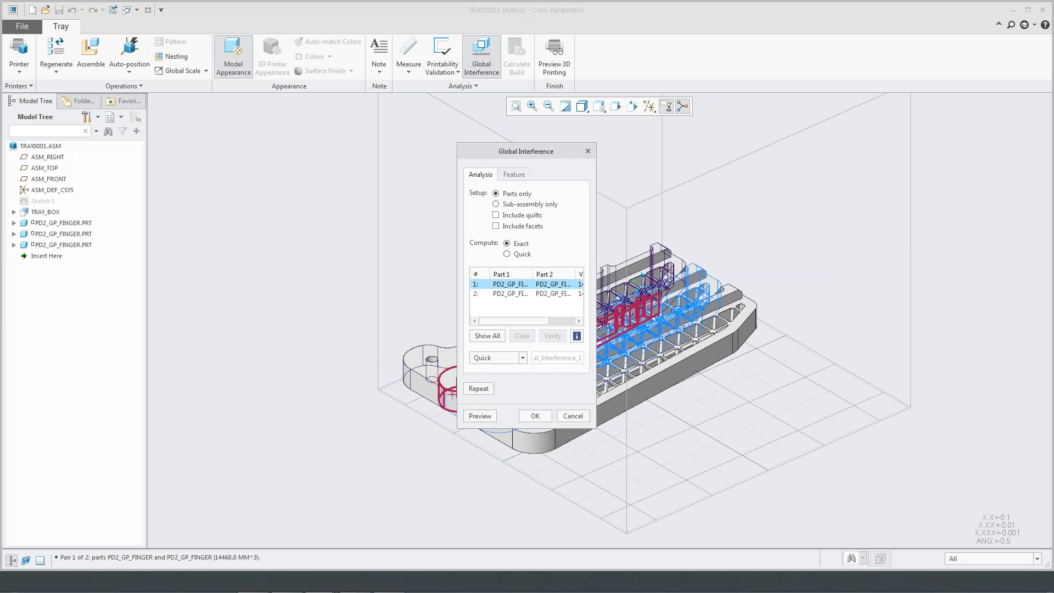
pyautogui.moveTo(553, 152); pyautogui.dragTo(321, 168)
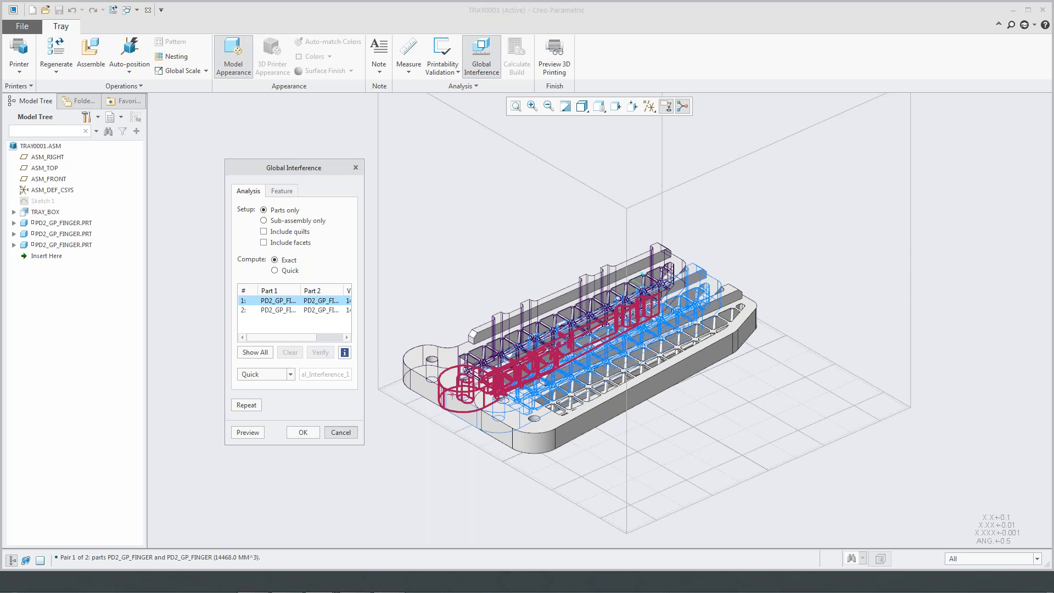
pyautogui.click(340, 432)
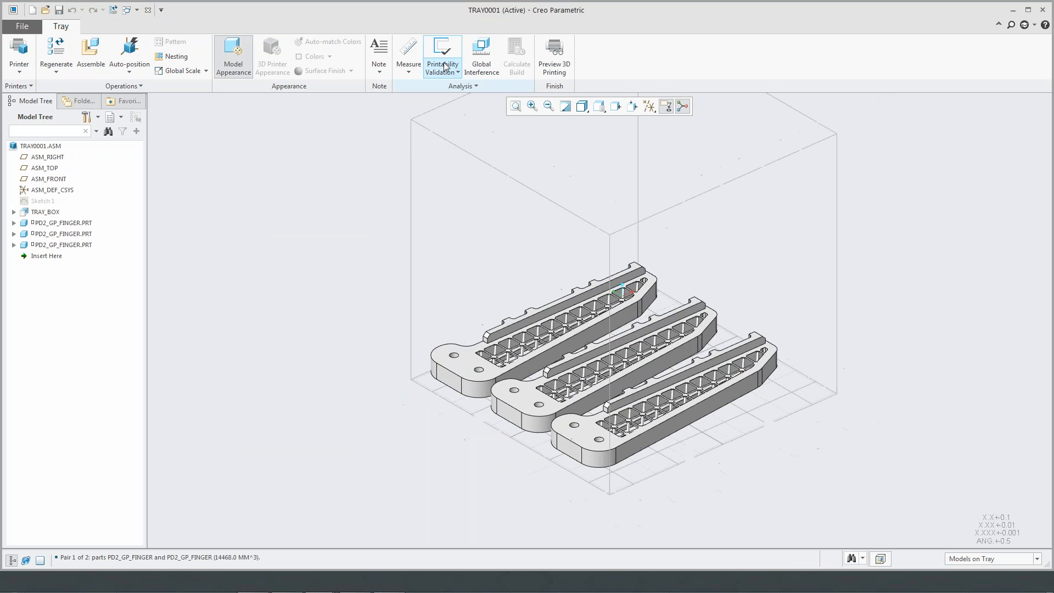
pyautogui.click(442, 55)
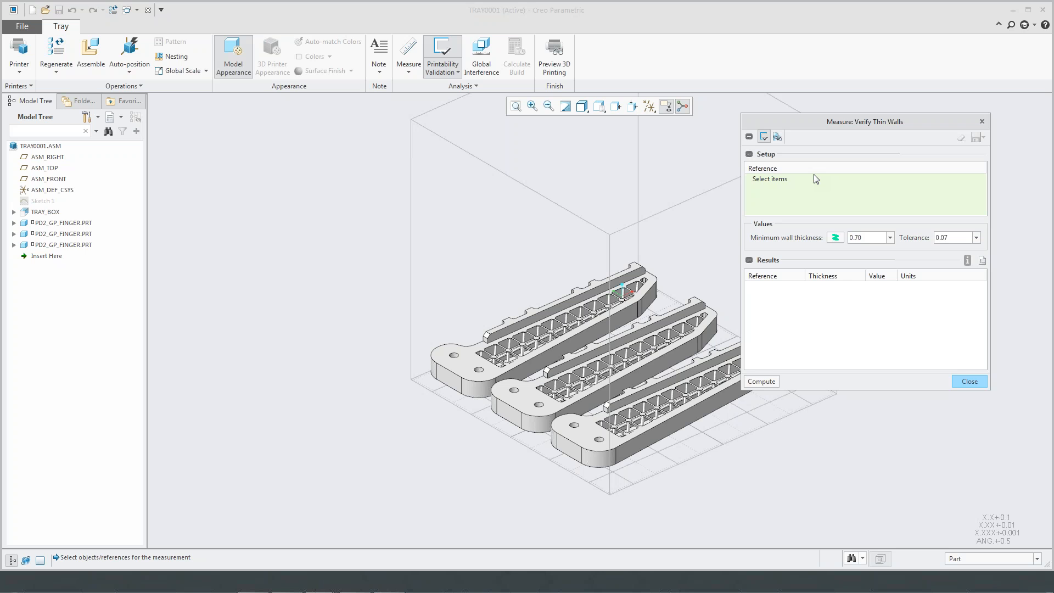
pyautogui.click(969, 381)
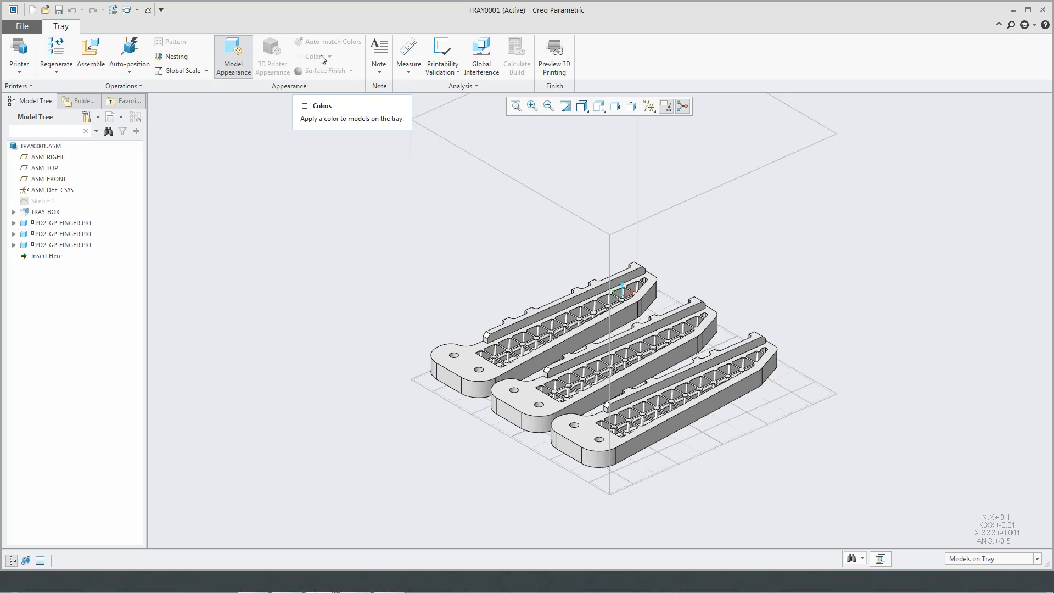
# - Preview the tray for 3D printing, inspect the support material around the three fingers, and hide it again
pyautogui.click(554, 70)
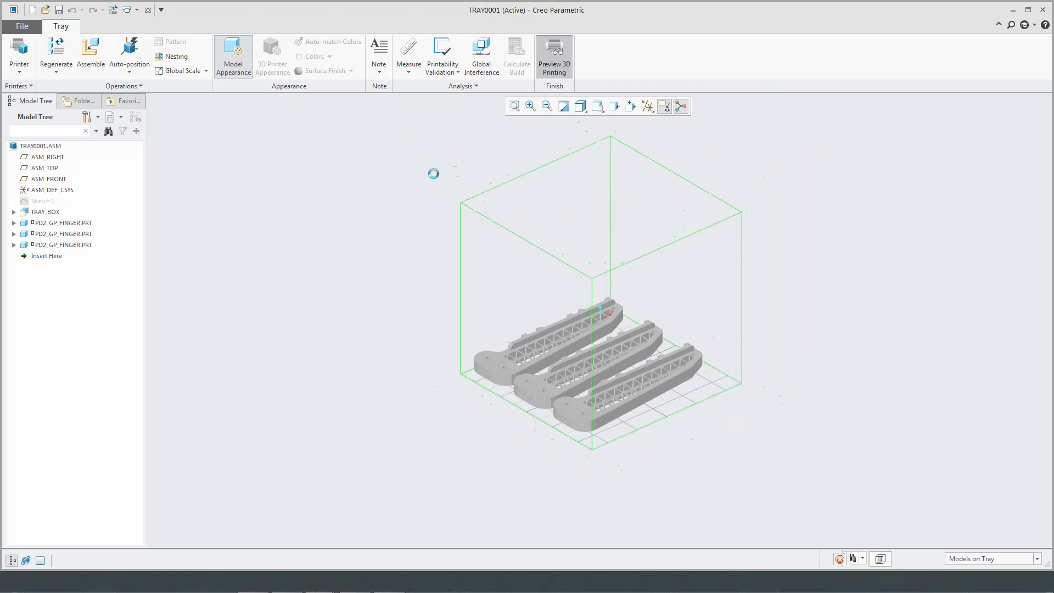
pyautogui.scroll(-3, 567, 291)
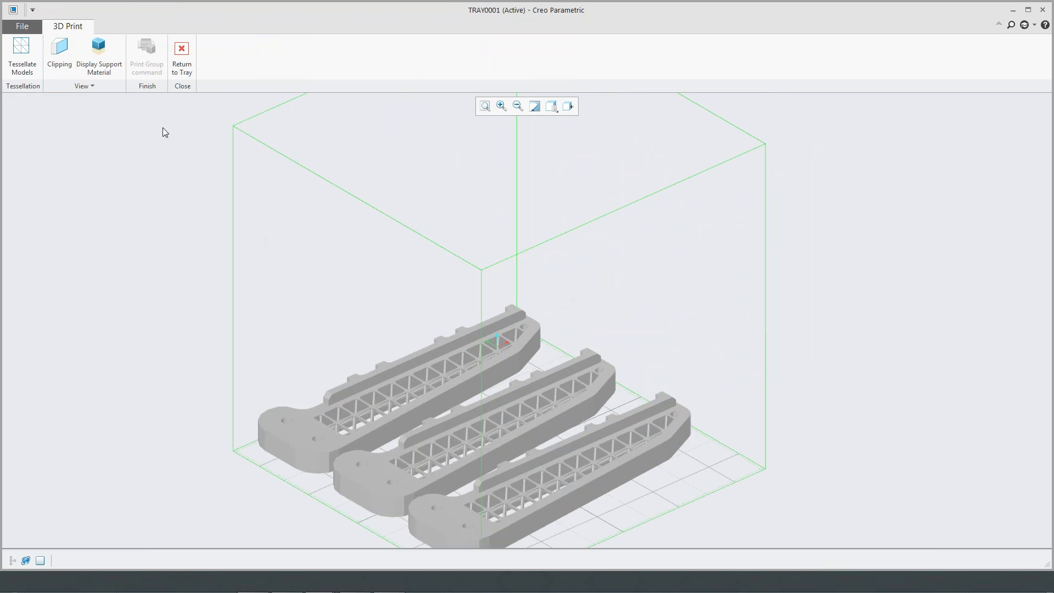
pyautogui.click(99, 55)
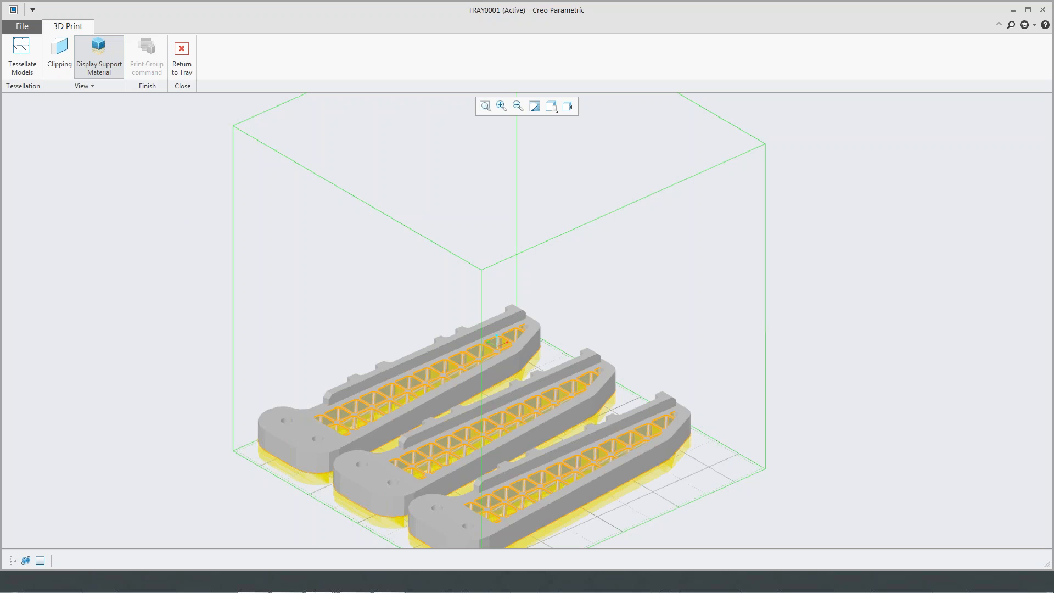
pyautogui.scroll(3, 350, 392)
pyautogui.moveTo(405, 436); pyautogui.dragTo(403, 409, button='middle')
pyautogui.scroll(-5, 404, 433)
pyautogui.click(99, 55)
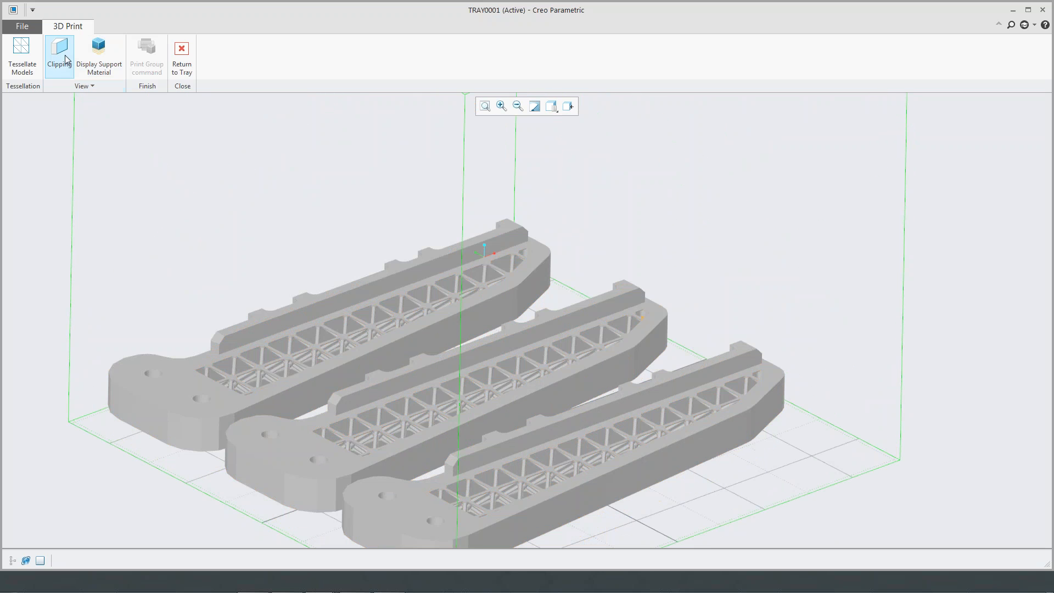
# - Clip the print preview with a horizontal plane through the tops of the fingers, and return to the tray
pyautogui.click(59, 55)
pyautogui.moveTo(466, 360)
pyautogui.mouseDown()
pyautogui.moveTo(469, 379)
pyautogui.moveTo(468, 339)
pyautogui.mouseUp()
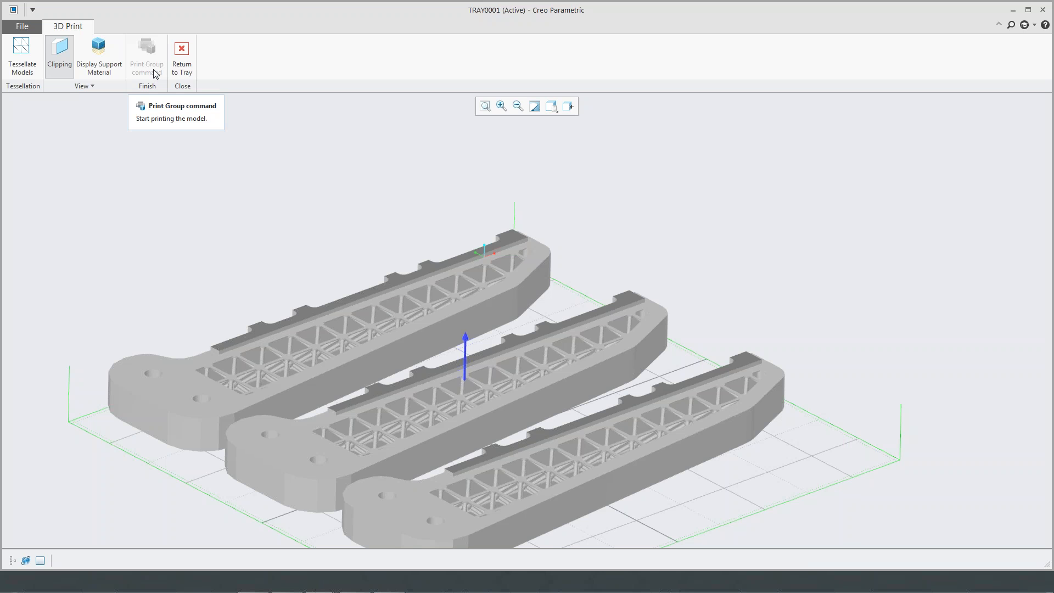
pyautogui.click(181, 58)
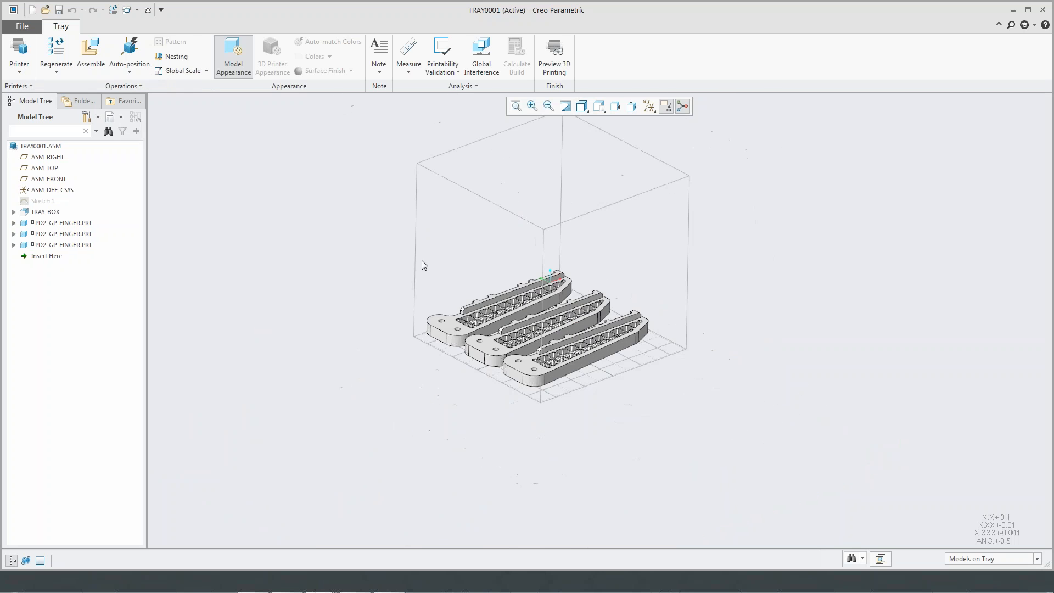
pyautogui.keyDown('shift'); pyautogui.moveTo(329, 237); pyautogui.dragTo(340, 279, button='middle'); pyautogui.keyUp('shift')
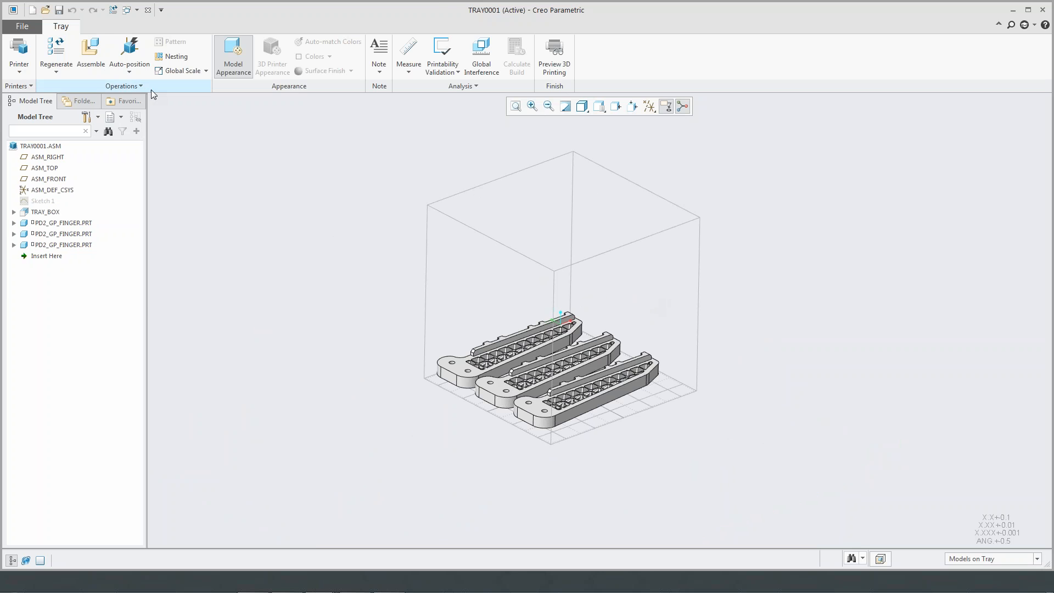
# - Review the customized Stereolithography (*.stl) export settings for a copy of the tray named tray0001, and close them without exporting
pyautogui.click(22, 26)
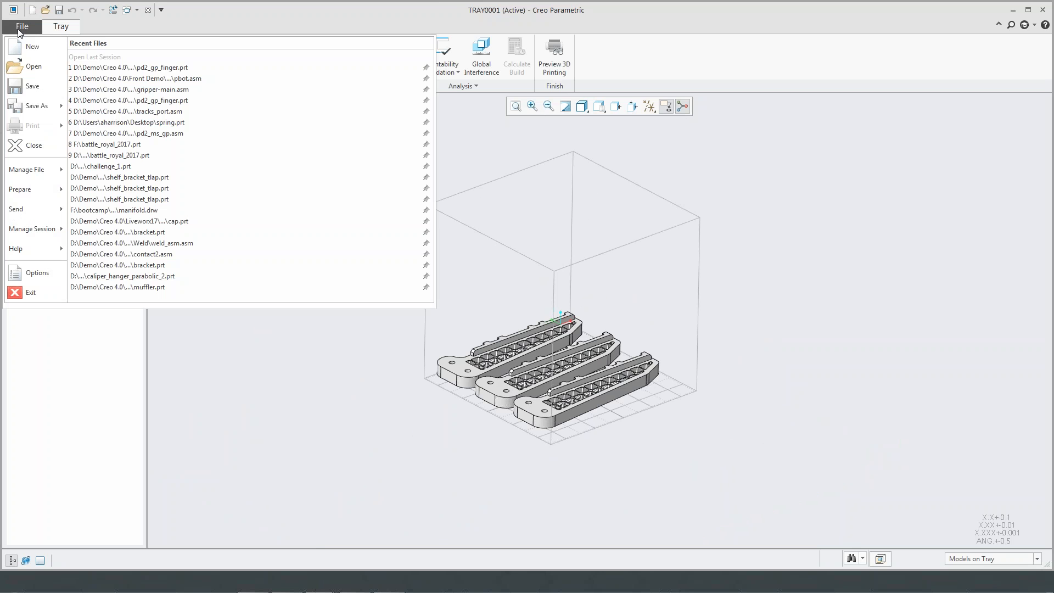
pyautogui.click(28, 102)
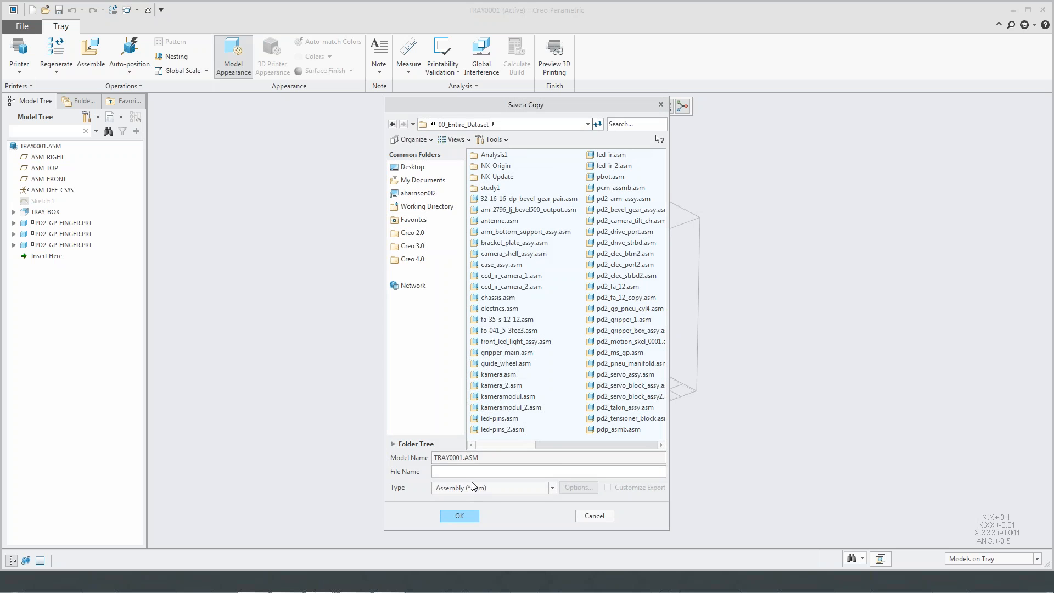
pyautogui.click(473, 486)
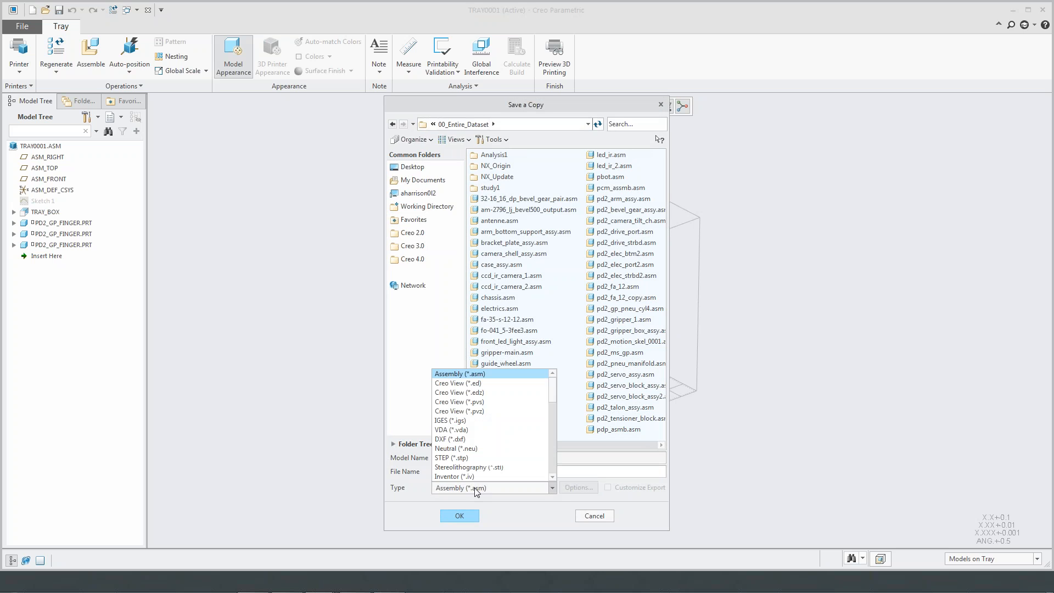
pyautogui.click(514, 468)
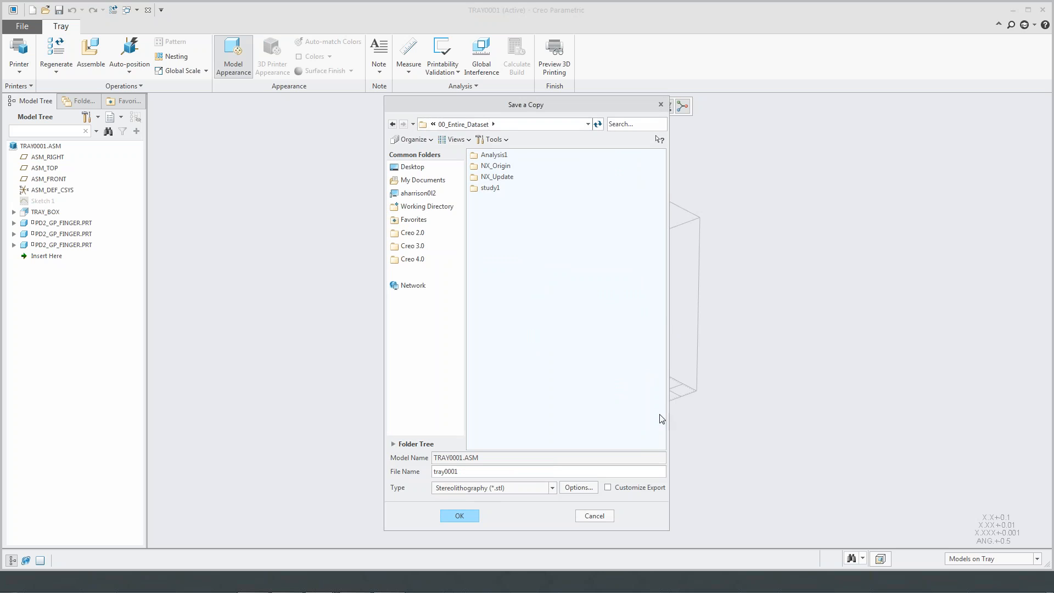
pyautogui.moveTo(669, 416); pyautogui.dragTo(785, 418)
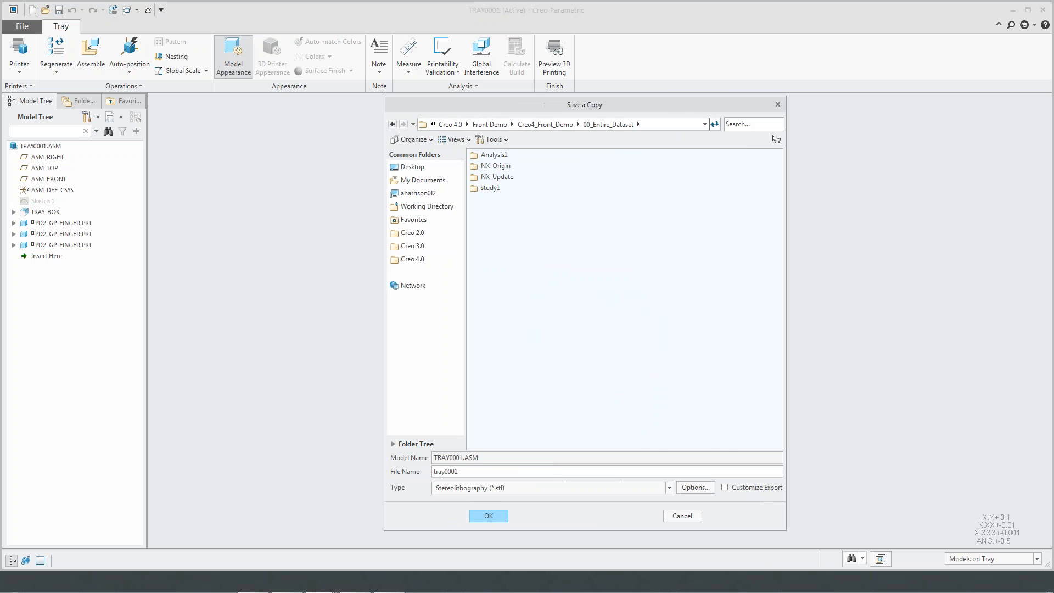
pyautogui.click(769, 488)
pyautogui.click(500, 514)
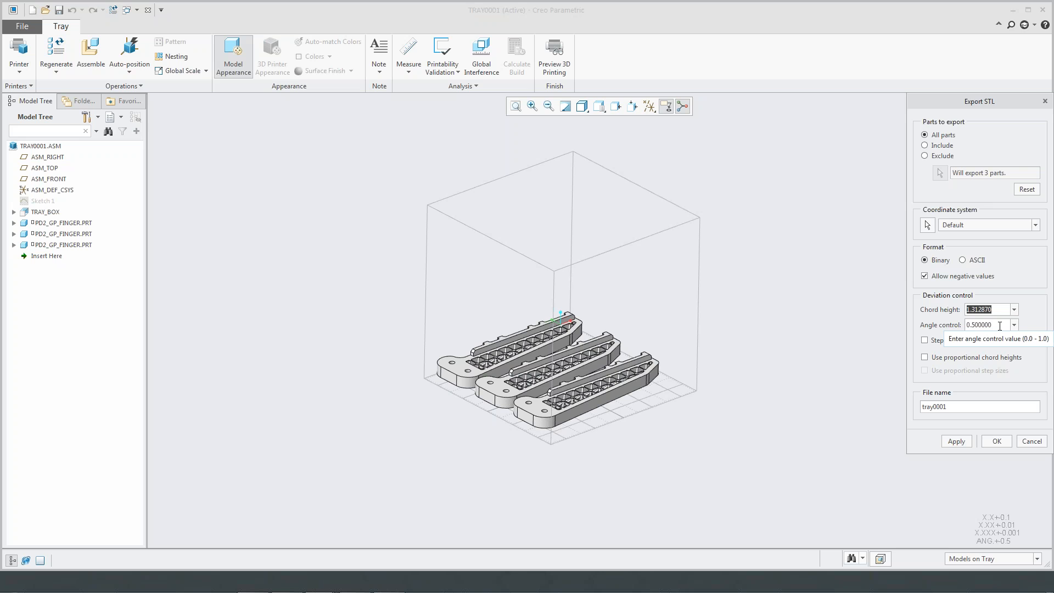
pyautogui.click(1045, 101)
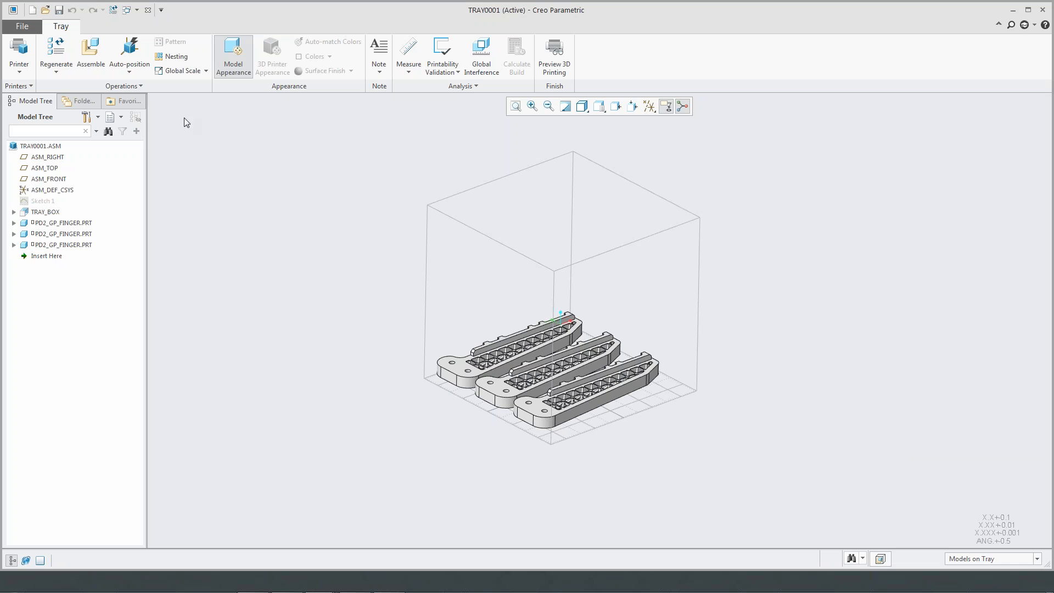
# - Leave the print tray, return to the PBOT assembly and open its TRACKS_PORT sub-assembly on its own
pyautogui.click(154, 10)
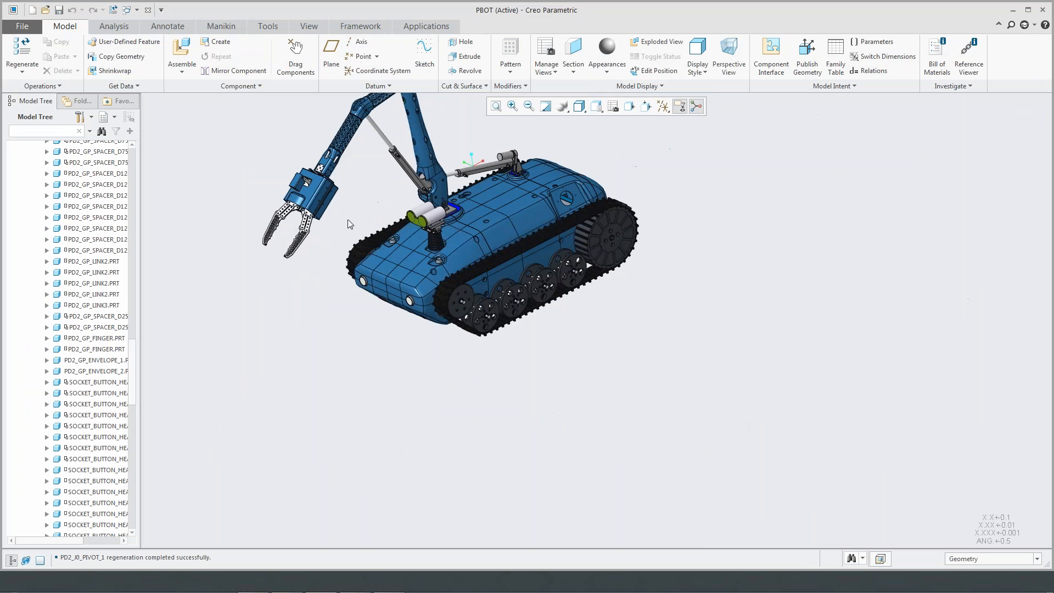
pyautogui.keyDown('shift'); pyautogui.moveTo(348, 220); pyautogui.dragTo(383, 316, button='middle'); pyautogui.keyUp('shift')
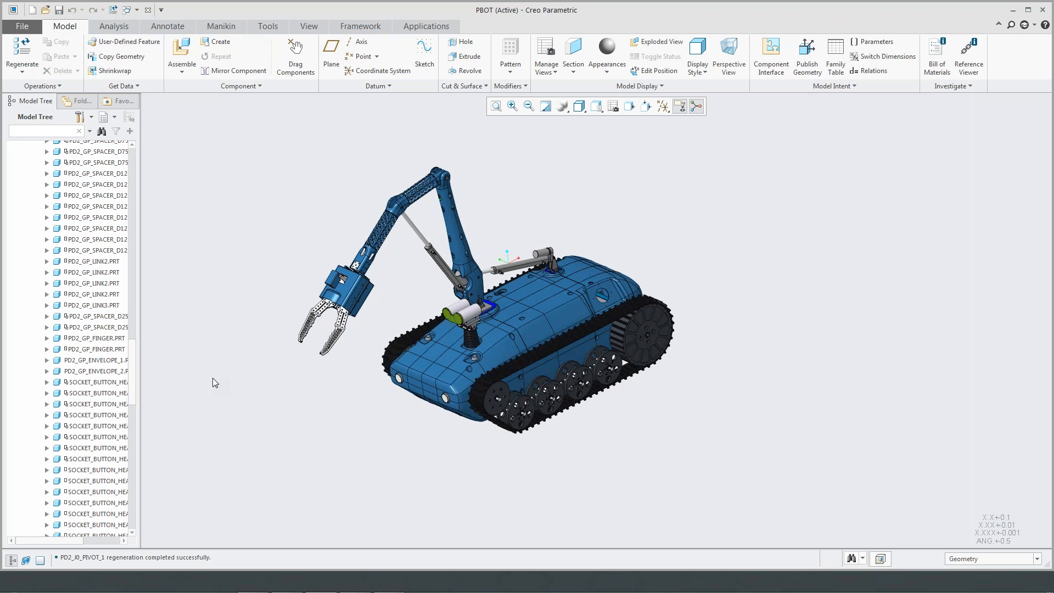
pyautogui.moveTo(131, 354); pyautogui.dragTo(141, 150)
pyautogui.click(59, 223)
pyautogui.click(91, 183)
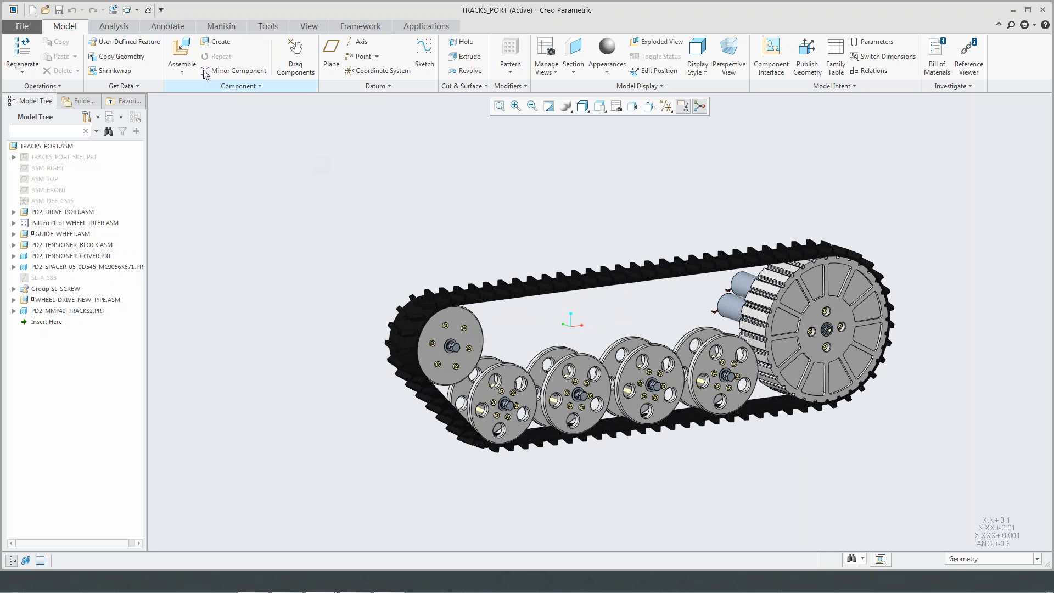
# - Assemble the SolidWorks part 6530_side_guard_swx.sldprt into the track assembly and place it with a Default constraint
pyautogui.click(182, 55)
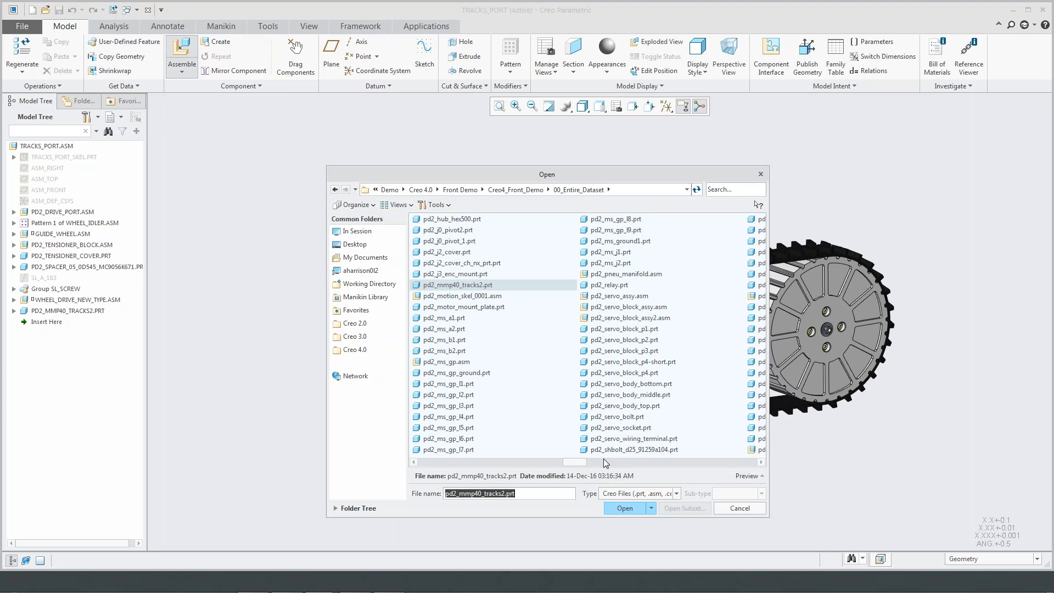
pyautogui.click(620, 492)
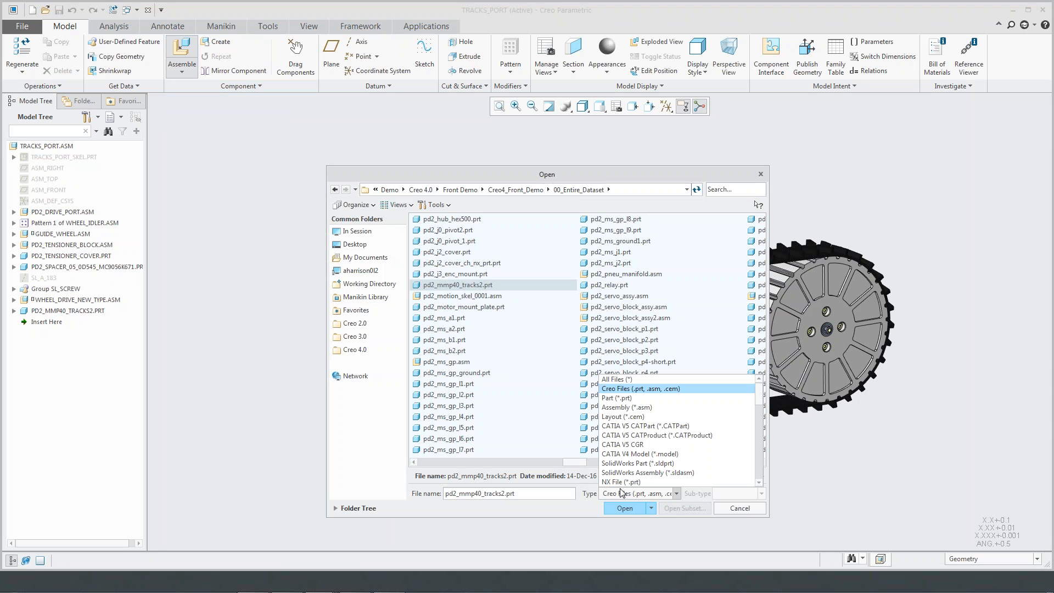
pyautogui.click(639, 464)
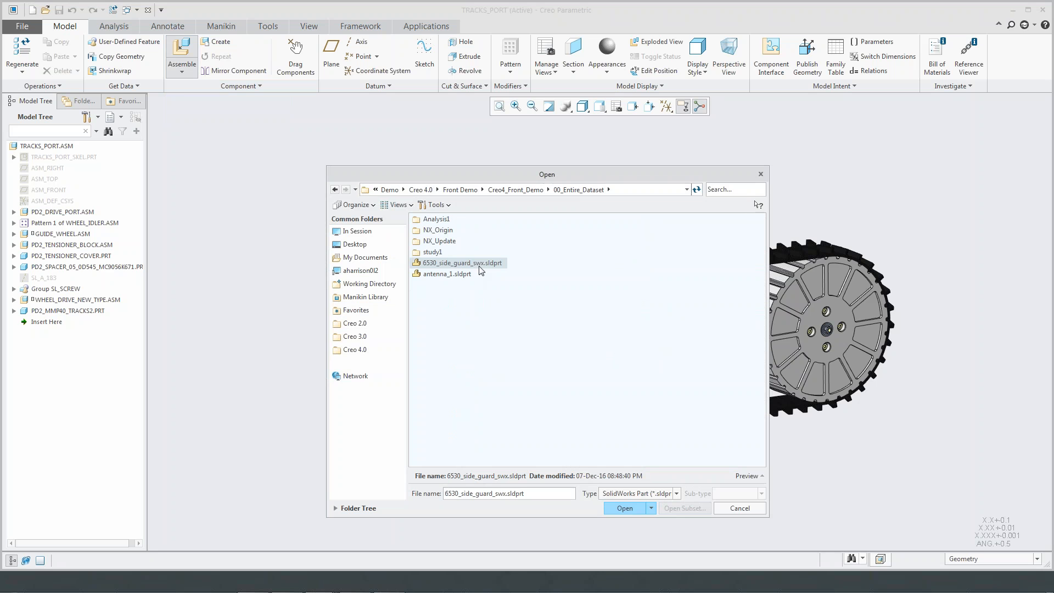
pyautogui.click(652, 509)
pyautogui.click(663, 530)
pyautogui.rightClick(428, 261)
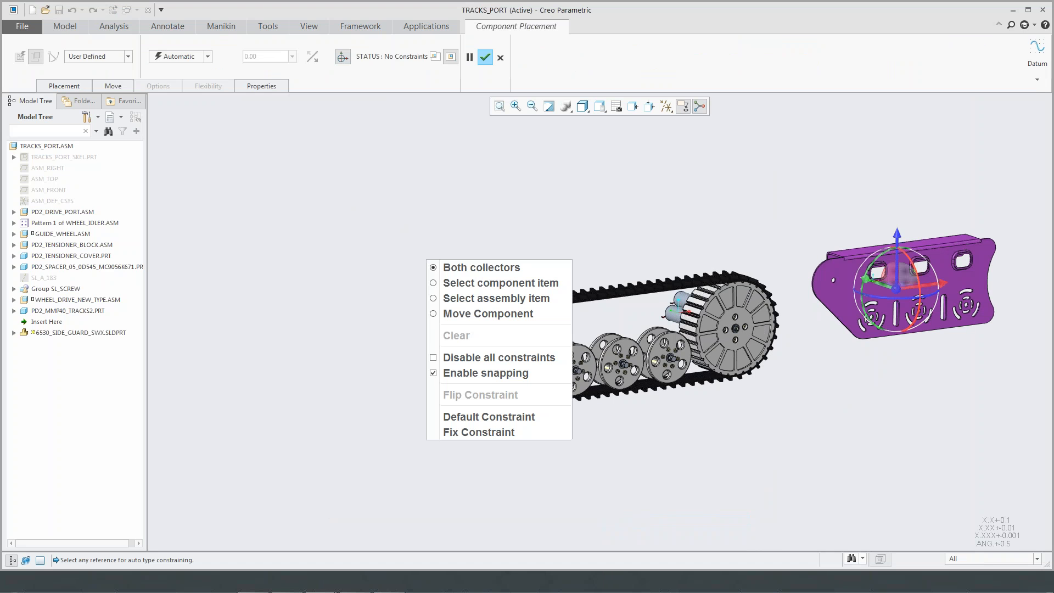
pyautogui.click(483, 416)
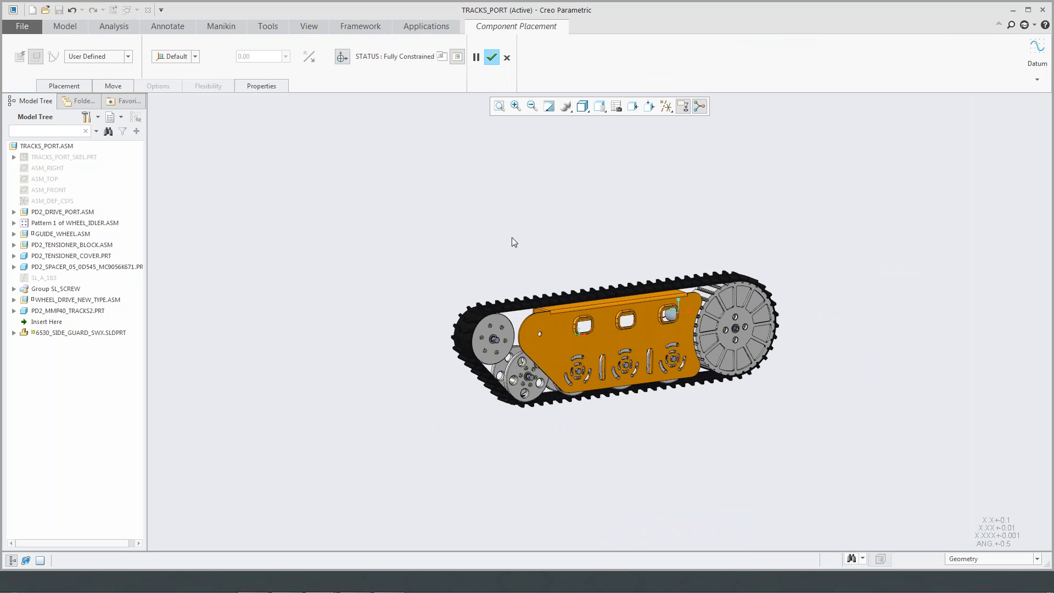
pyautogui.middleClick(527, 338)
# - Examine how the side guard fits between the track and wheels, and review the imported part's features in the model tree
pyautogui.scroll(-3, 527, 228)
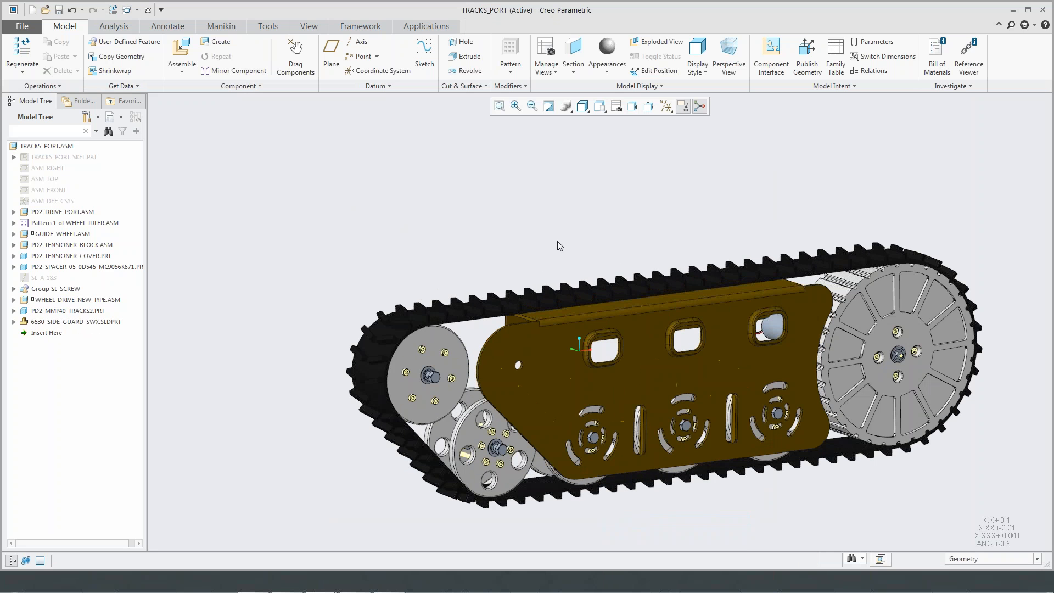
pyautogui.moveTo(637, 291)
pyautogui.mouseDown(button='middle')
pyautogui.moveTo(629, 276)
pyautogui.moveTo(602, 268)
pyautogui.moveTo(486, 346)
pyautogui.mouseUp(button='middle')
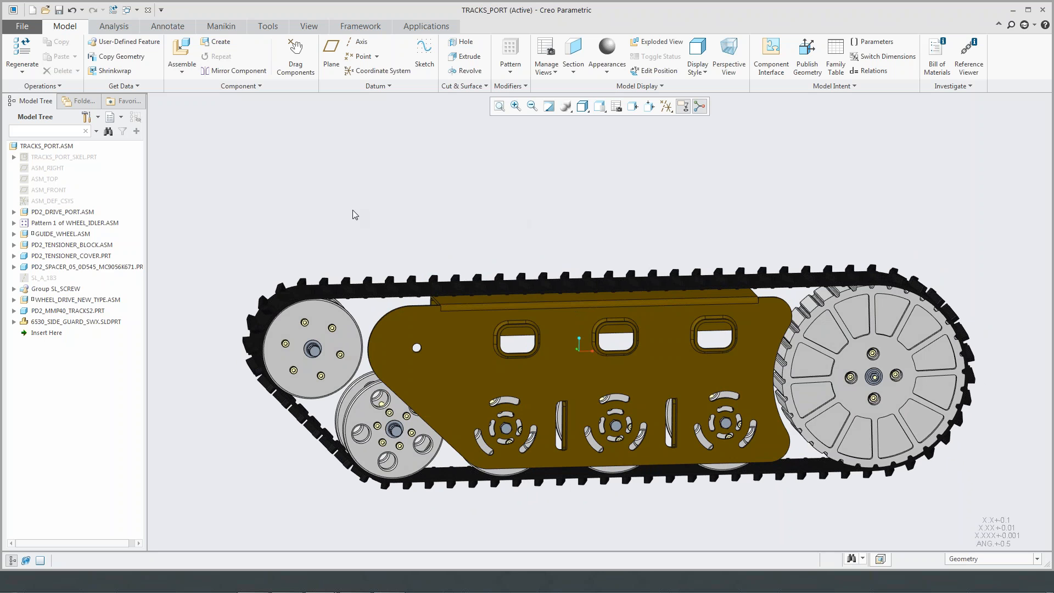
pyautogui.scroll(-3, 725, 345)
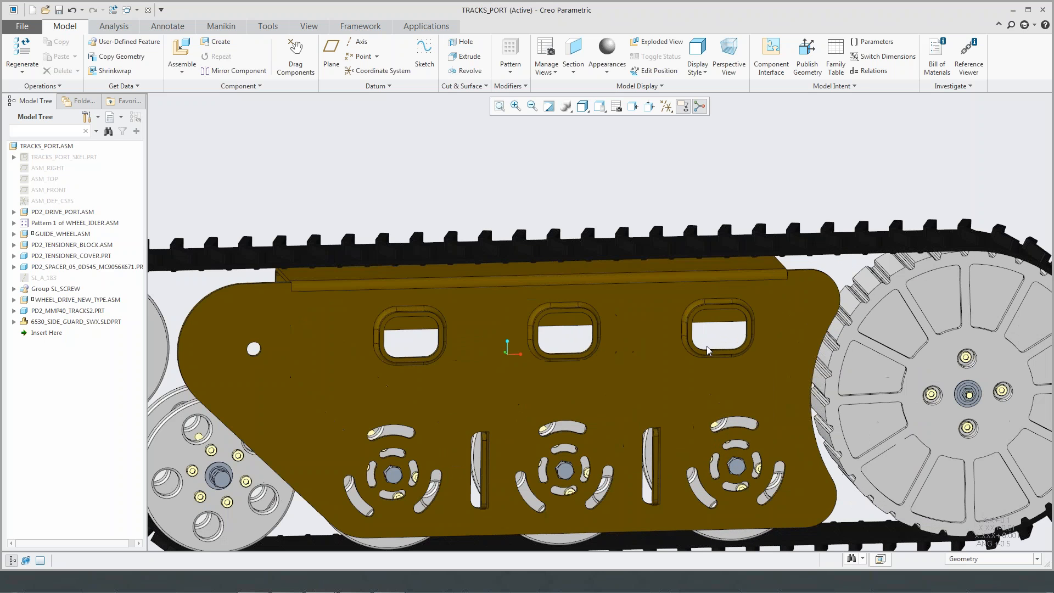
pyautogui.scroll(-2, 719, 344)
pyautogui.scroll(2, 713, 343)
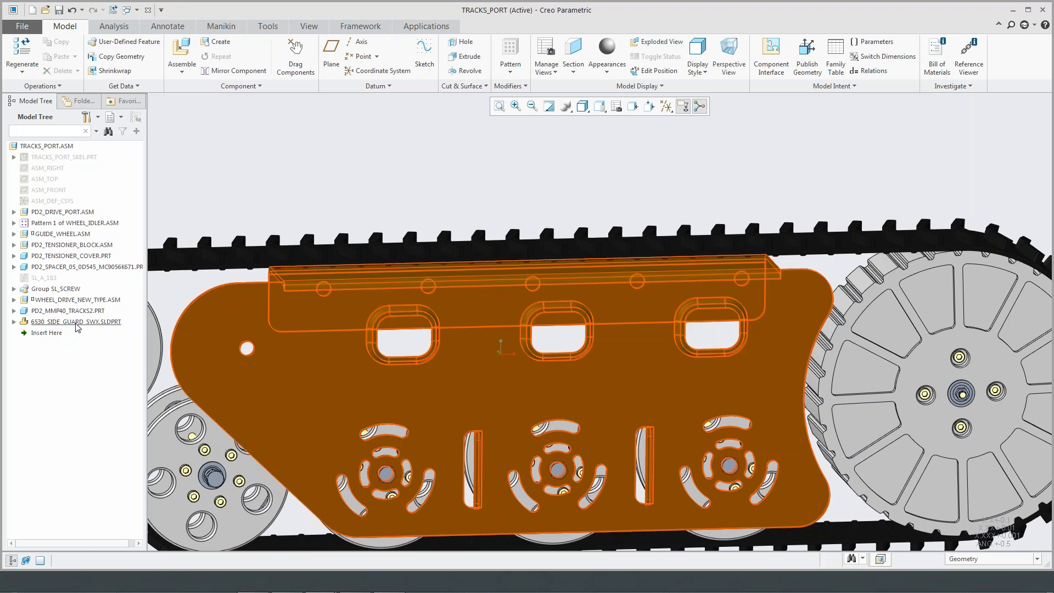
pyautogui.click(77, 323)
pyautogui.click(14, 322)
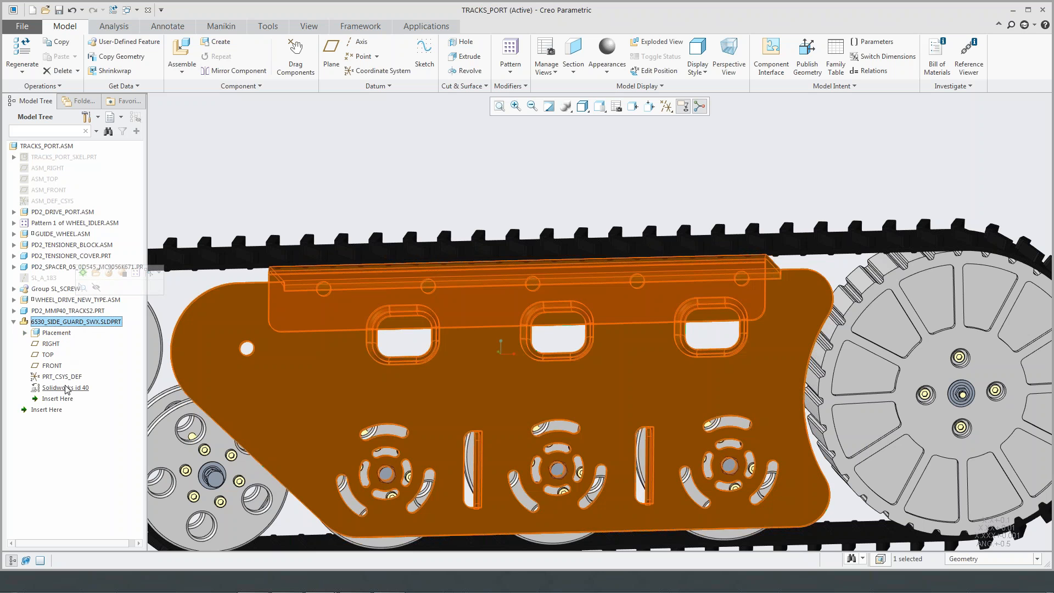
pyautogui.click(242, 213)
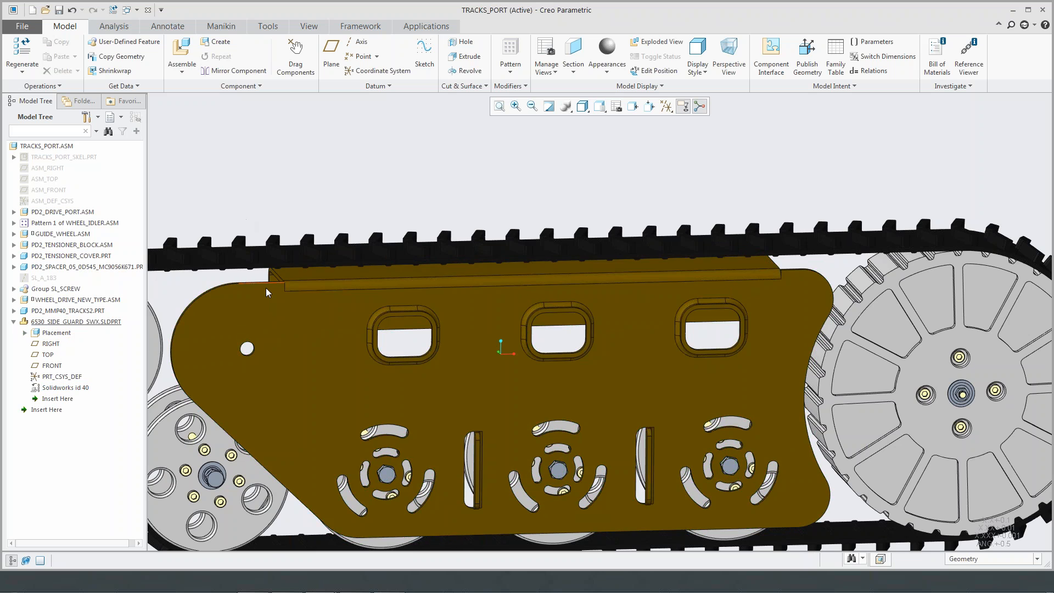
pyautogui.scroll(-4, 266, 288)
pyautogui.moveTo(267, 289); pyautogui.dragTo(398, 319, button='middle')
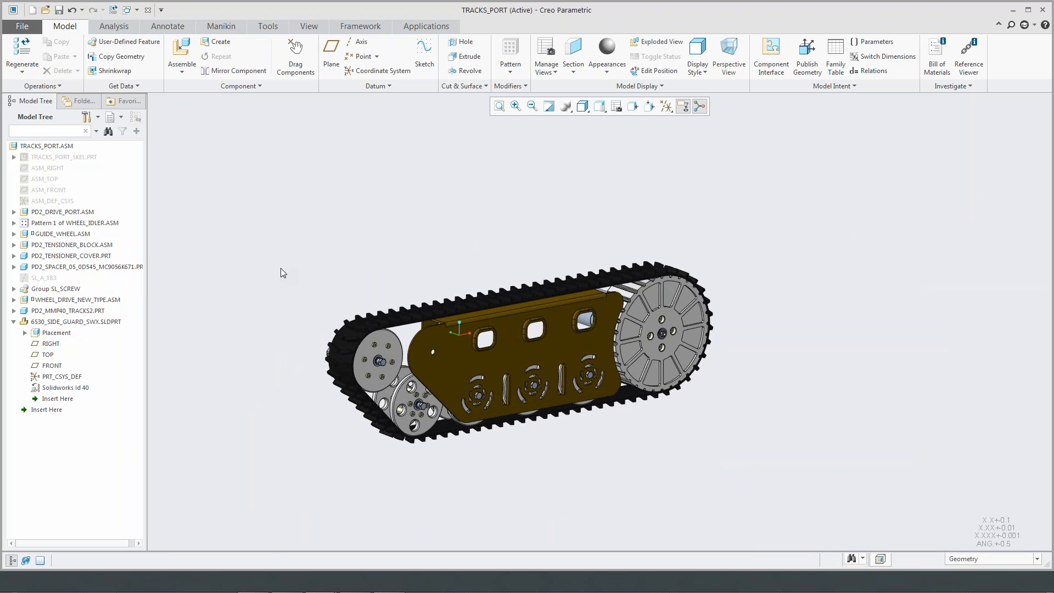
pyautogui.click(107, 322)
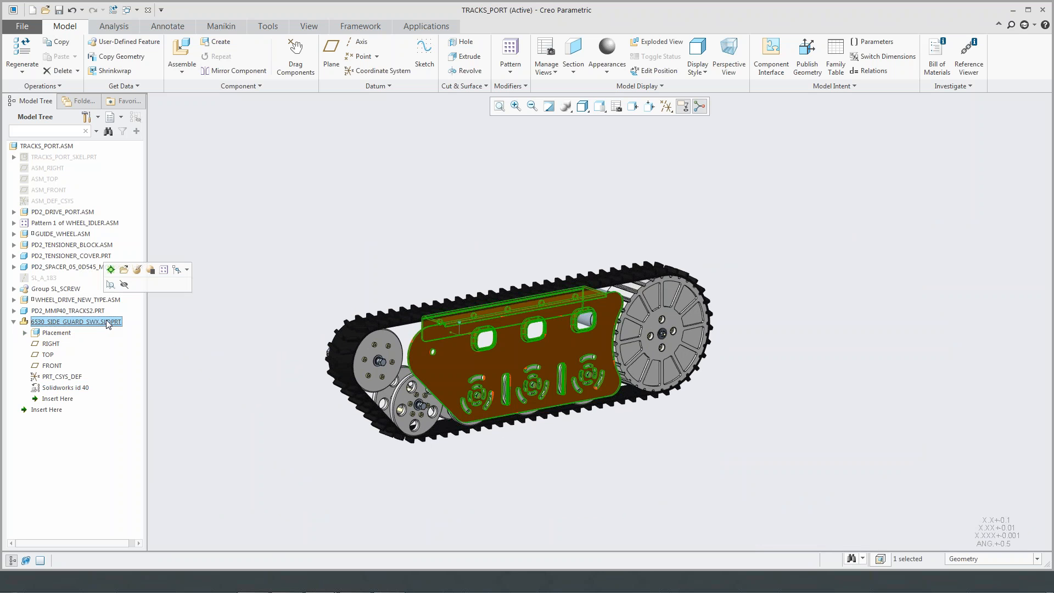
pyautogui.click(247, 254)
pyautogui.scroll(-3, 470, 339)
pyautogui.moveTo(470, 339)
pyautogui.mouseDown(button='middle')
pyautogui.moveTo(615, 329)
pyautogui.moveTo(464, 337)
pyautogui.mouseUp(button='middle')
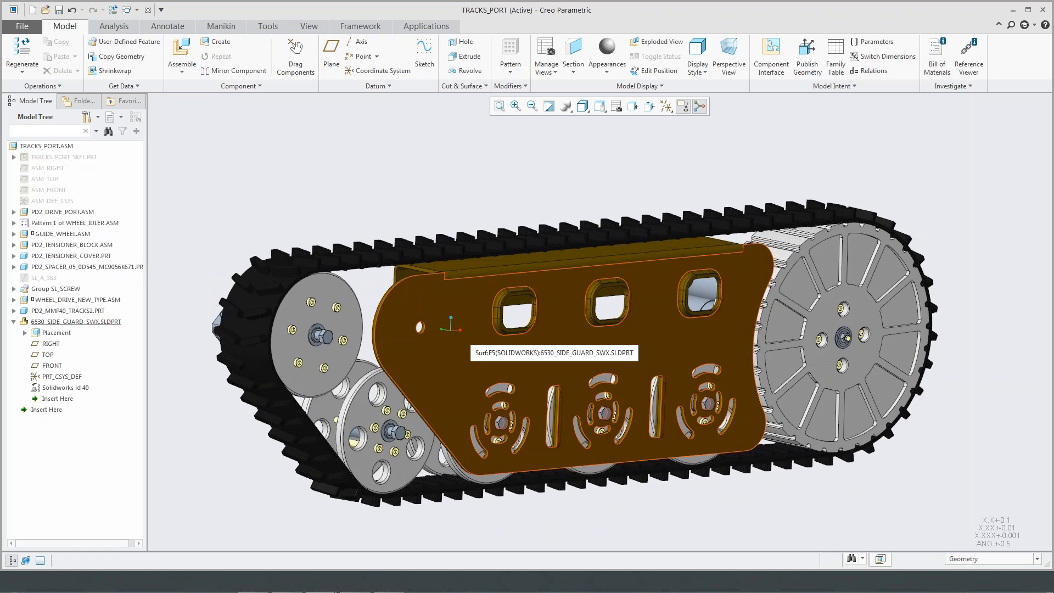
# - Activate the side guard, request its sheet metal conversion, and convert it automatically to a new Creo model at all assembly levels
pyautogui.click(462, 338)
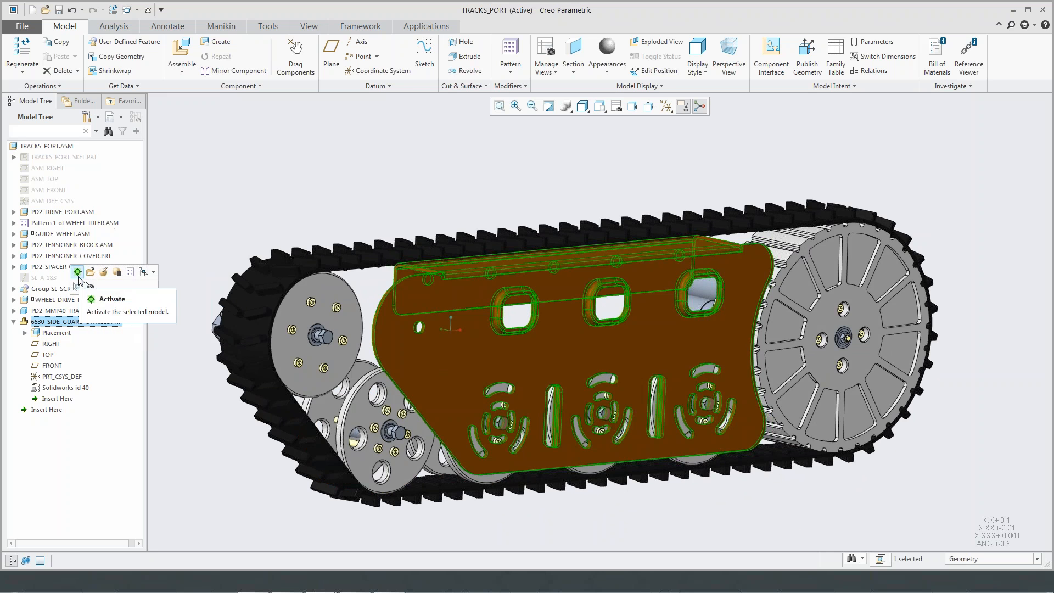
pyautogui.click(103, 269)
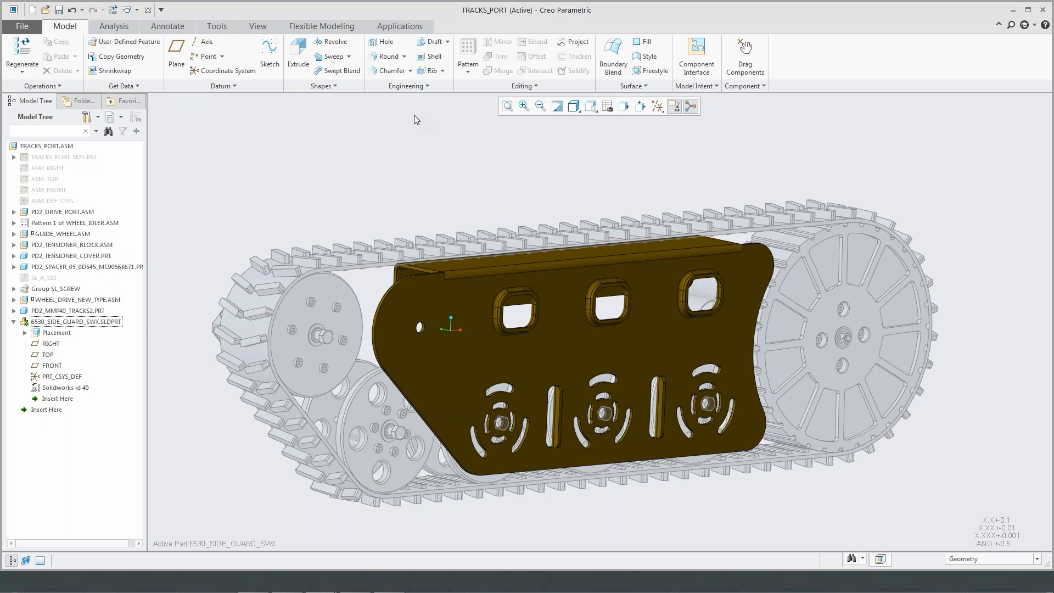
pyautogui.click(61, 86)
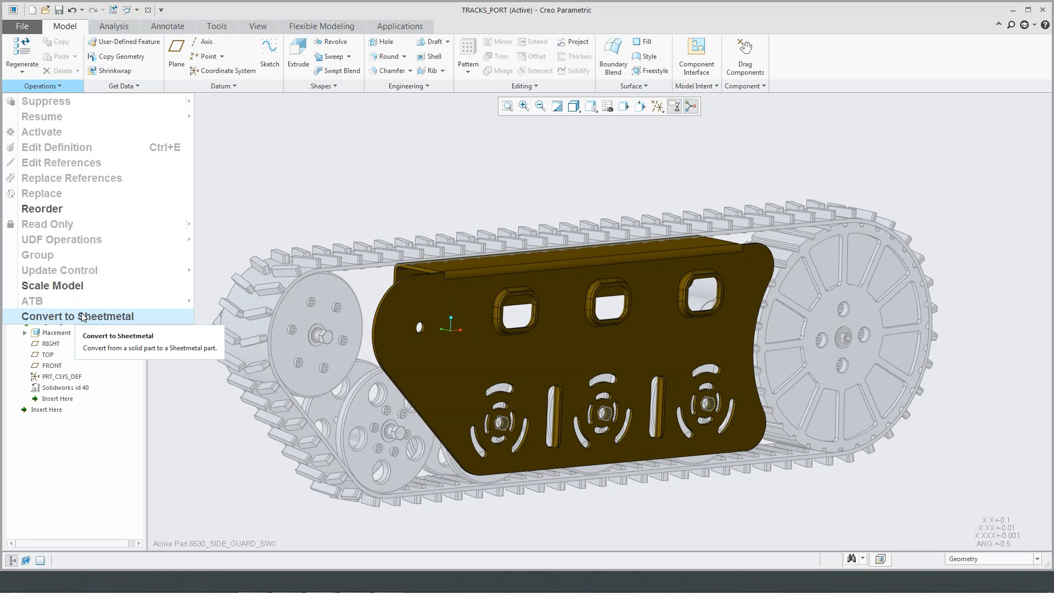
pyautogui.click(149, 321)
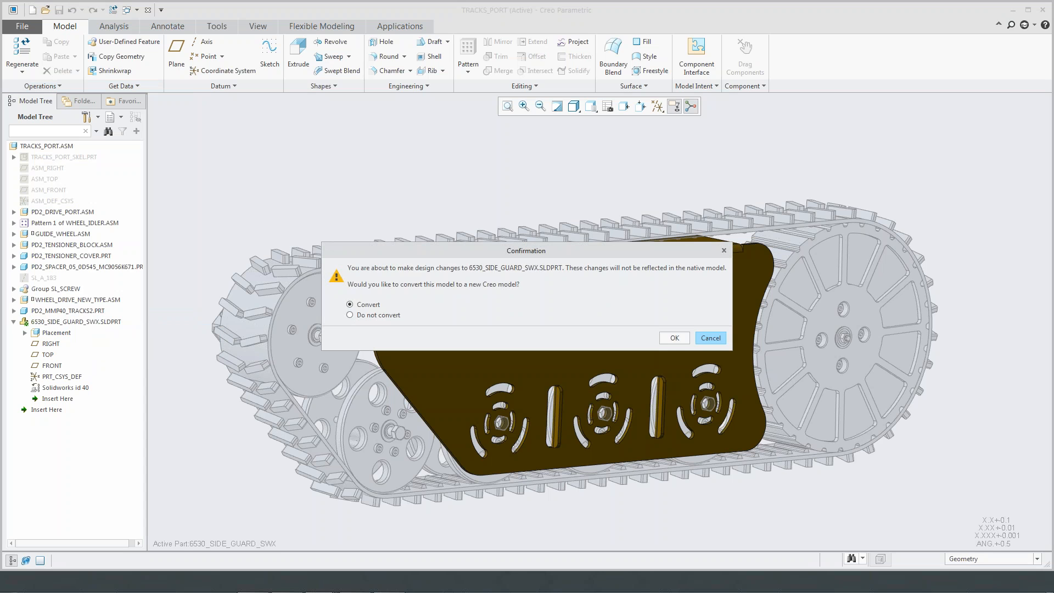
pyautogui.click(675, 339)
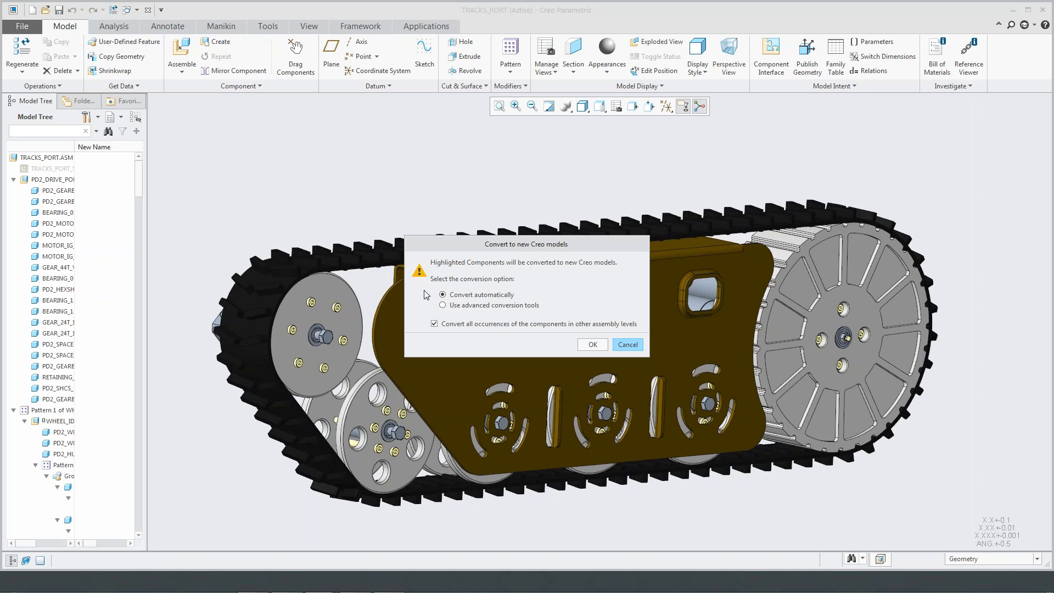
pyautogui.click(476, 306)
pyautogui.click(476, 296)
pyautogui.click(593, 345)
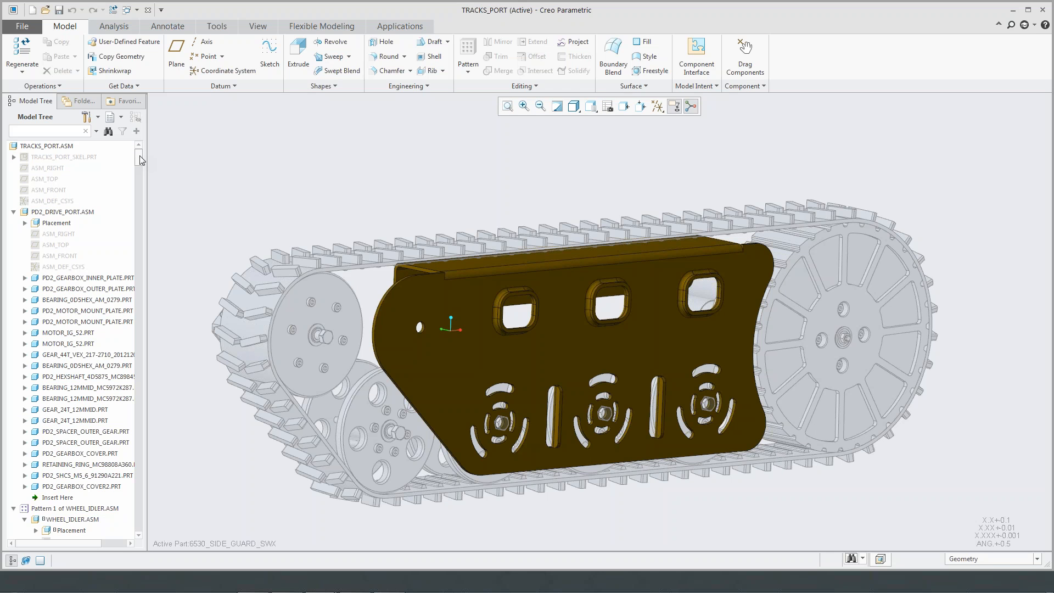
# - Convert the new 6530_side_guard_swx model to sheet metal, using its large outer face as the driving surface
pyautogui.moveTo(139, 156); pyautogui.dragTo(148, 533)
pyautogui.click(72, 523)
pyautogui.click(15, 523)
pyautogui.scroll(-3, 70, 536)
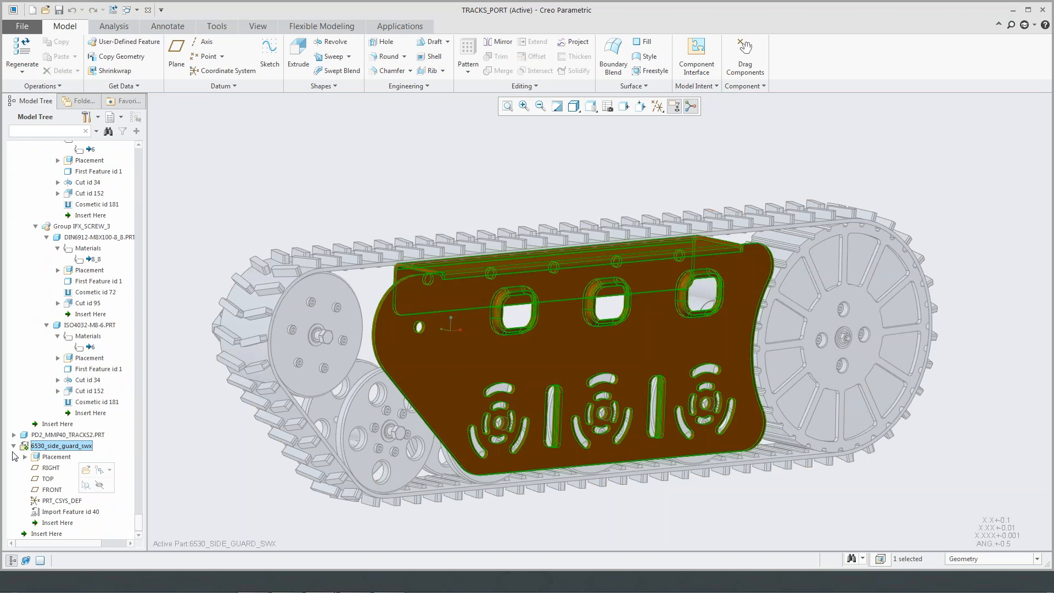
pyautogui.click(190, 248)
pyautogui.click(61, 88)
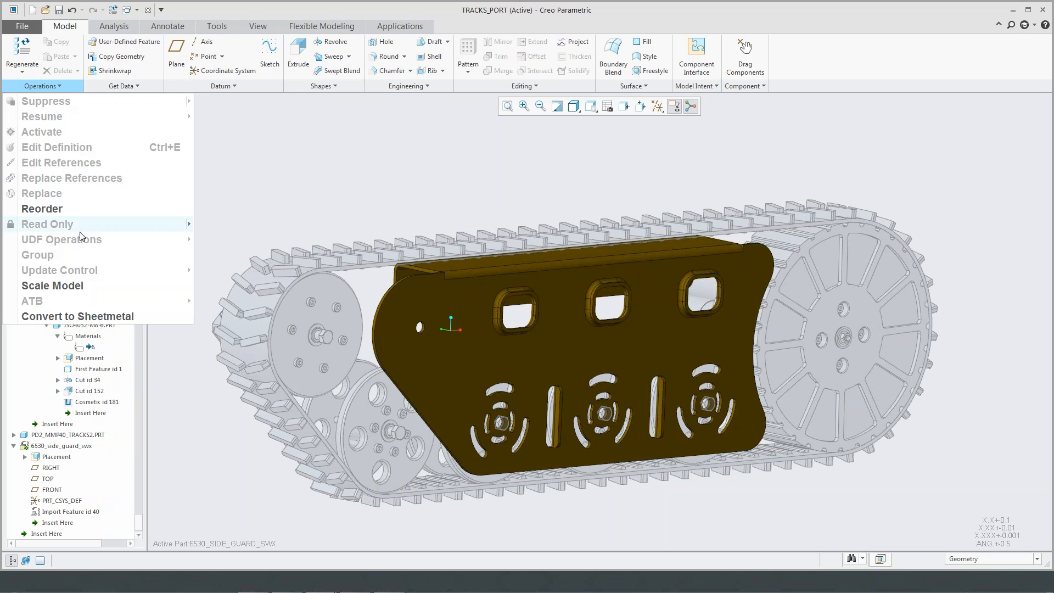
pyautogui.click(103, 314)
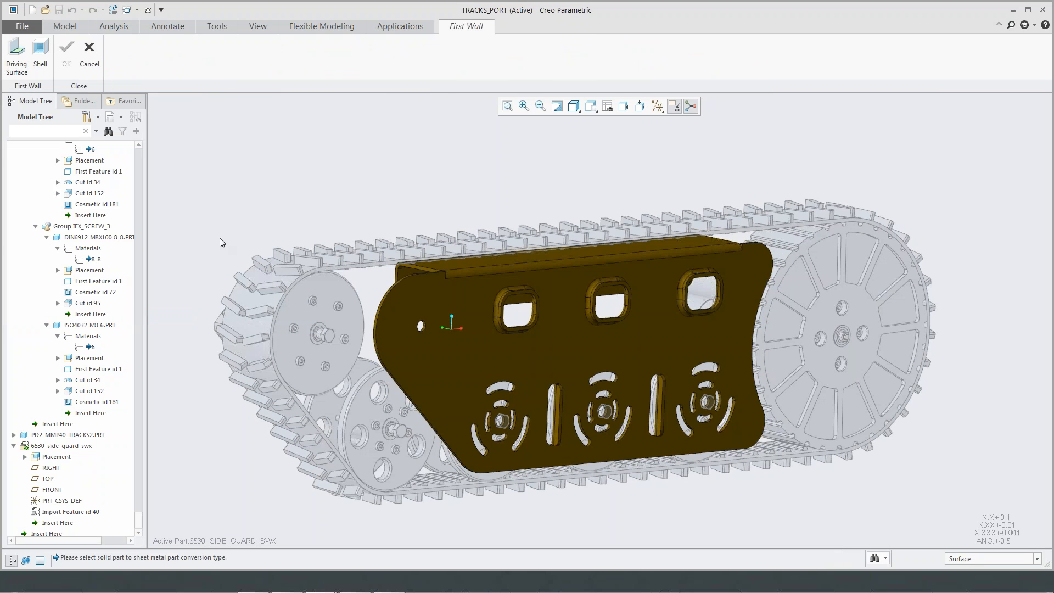
pyautogui.click(17, 52)
pyautogui.click(467, 354)
pyautogui.middleClick(285, 179)
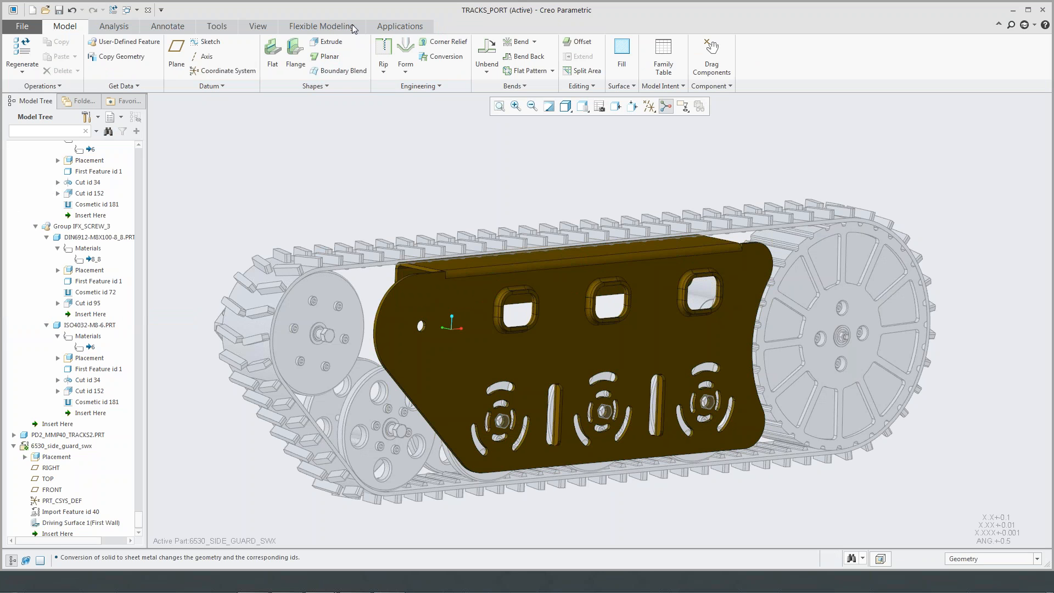
# - Move the guard's rounded end, adjoining slanted edge and small round hole by 7.00 away from the large drive wheel with Flexible Modeling
pyautogui.click(322, 26)
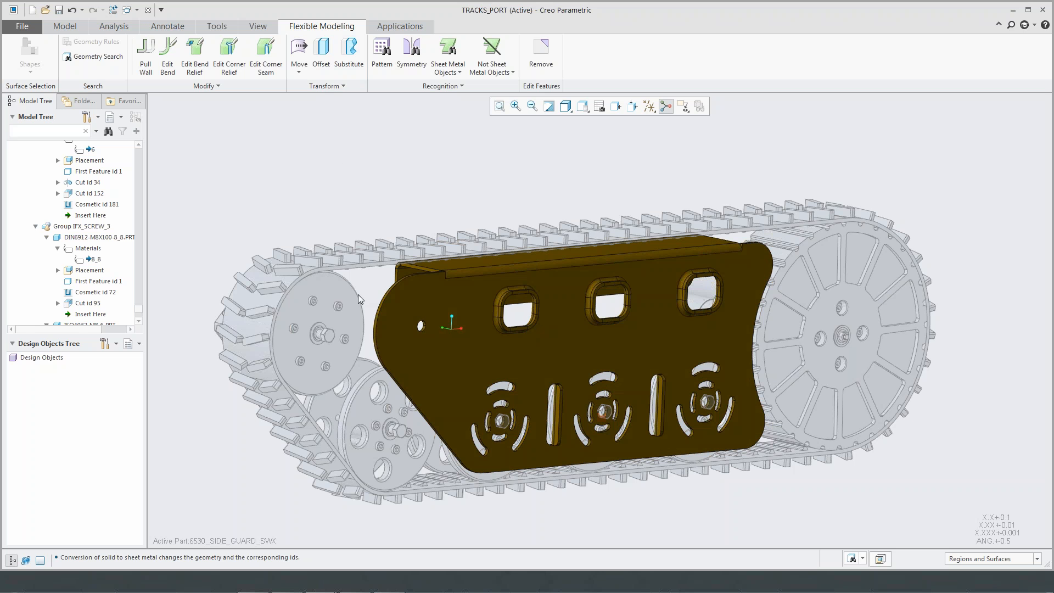
pyautogui.scroll(3, 375, 318)
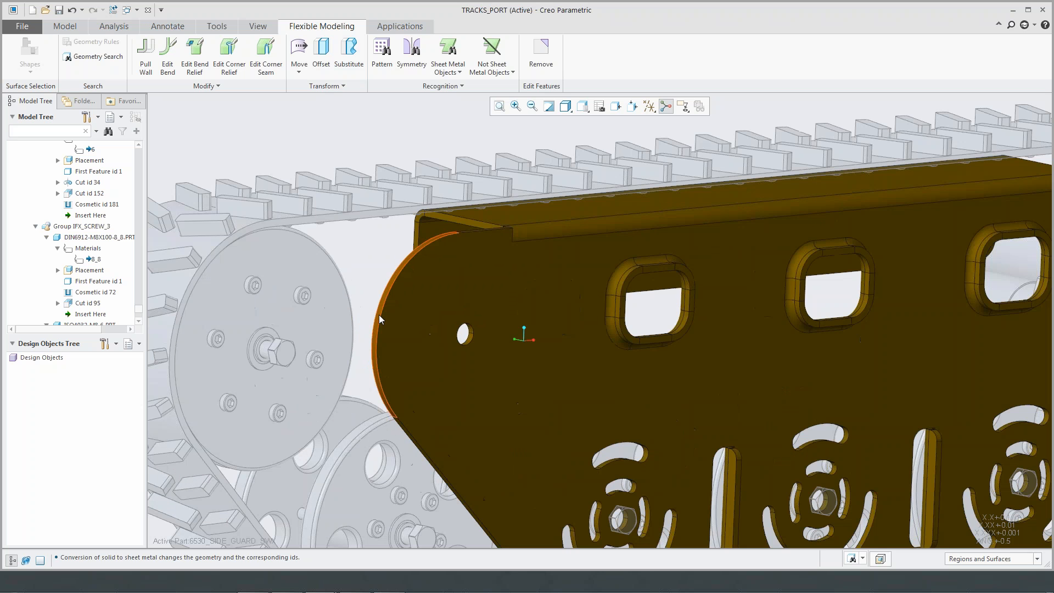
pyautogui.click(379, 313)
pyautogui.keyDown('ctrl'); pyautogui.click(405, 432); pyautogui.keyUp('ctrl')
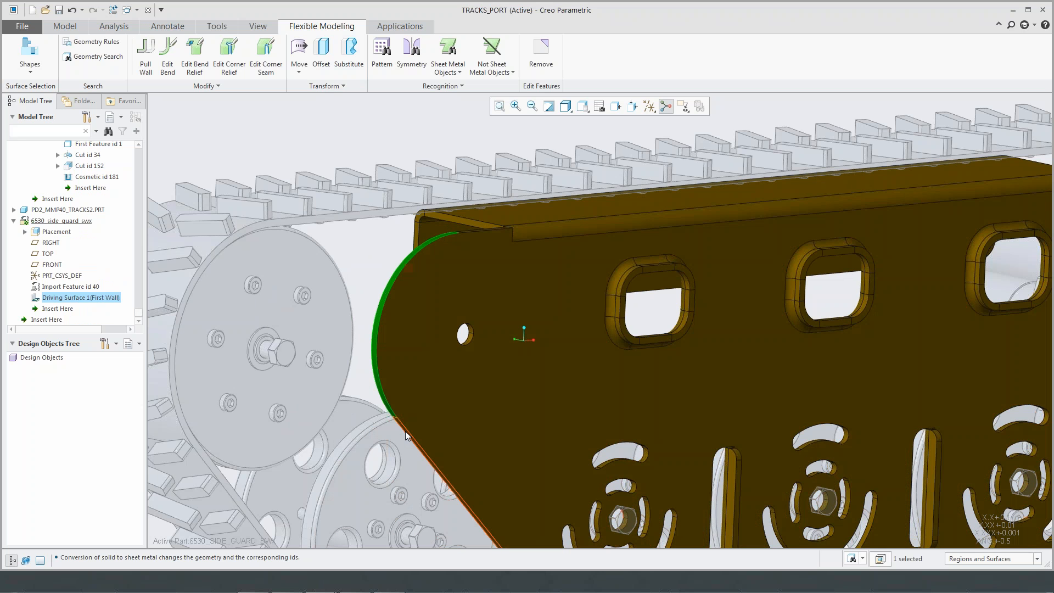
pyautogui.keyDown('ctrl'); pyautogui.click(464, 333); pyautogui.keyUp('ctrl')
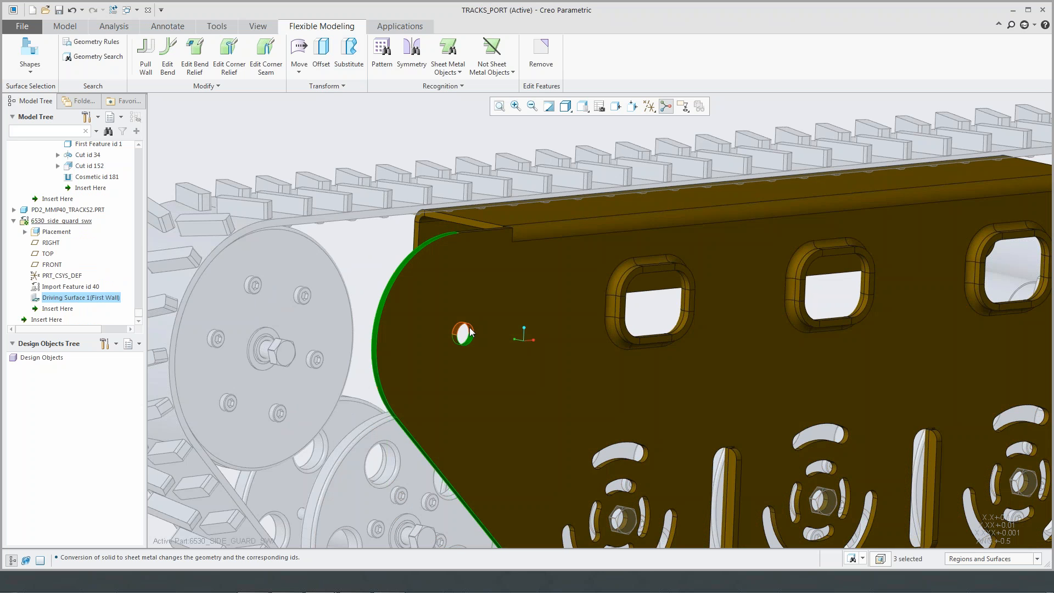
pyautogui.click(299, 50)
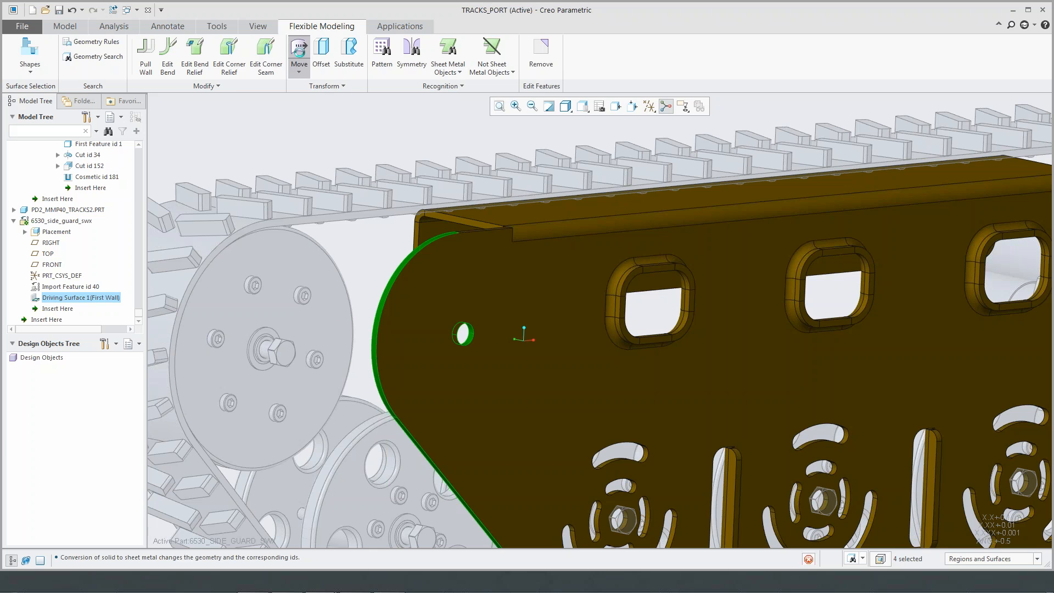
pyautogui.scroll(2, 508, 320)
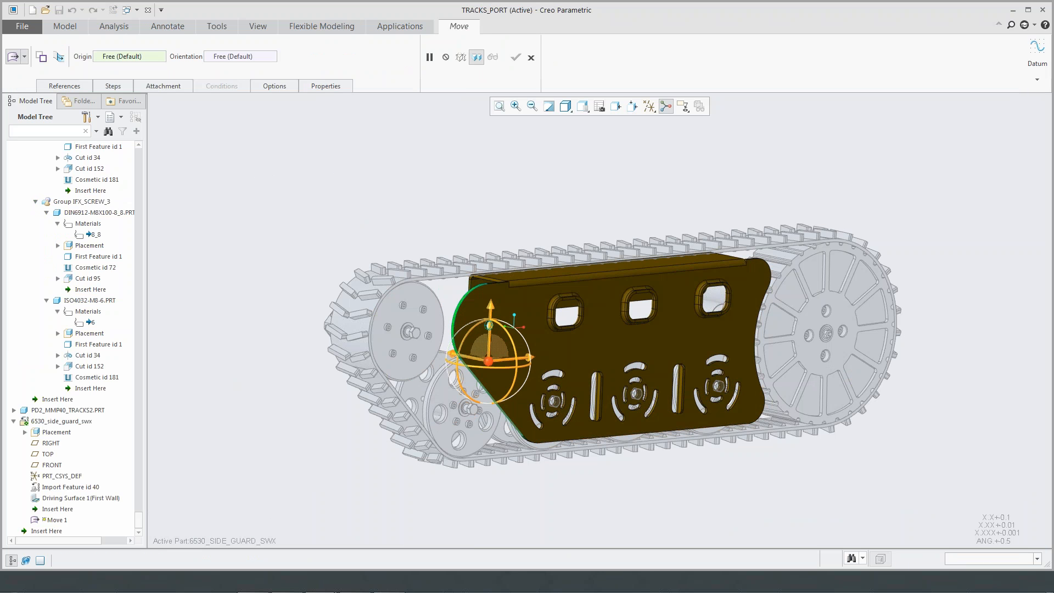
pyautogui.click(572, 441)
pyautogui.moveTo(606, 441); pyautogui.dragTo(478, 448)
pyautogui.doubleClick(473, 443)
pyautogui.write('7')
pyautogui.press('Return')
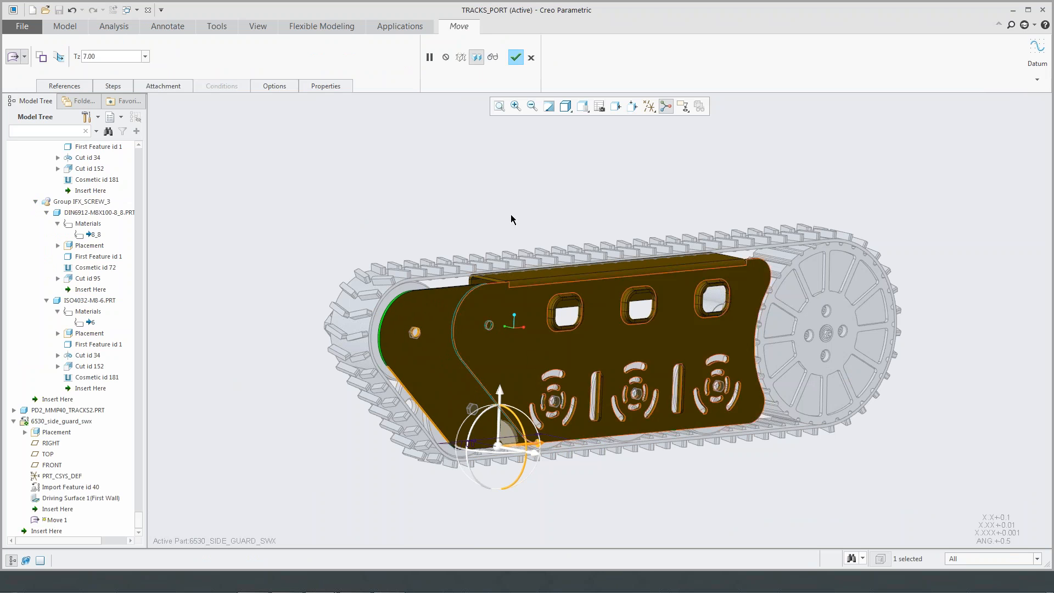
pyautogui.middleClick(466, 167)
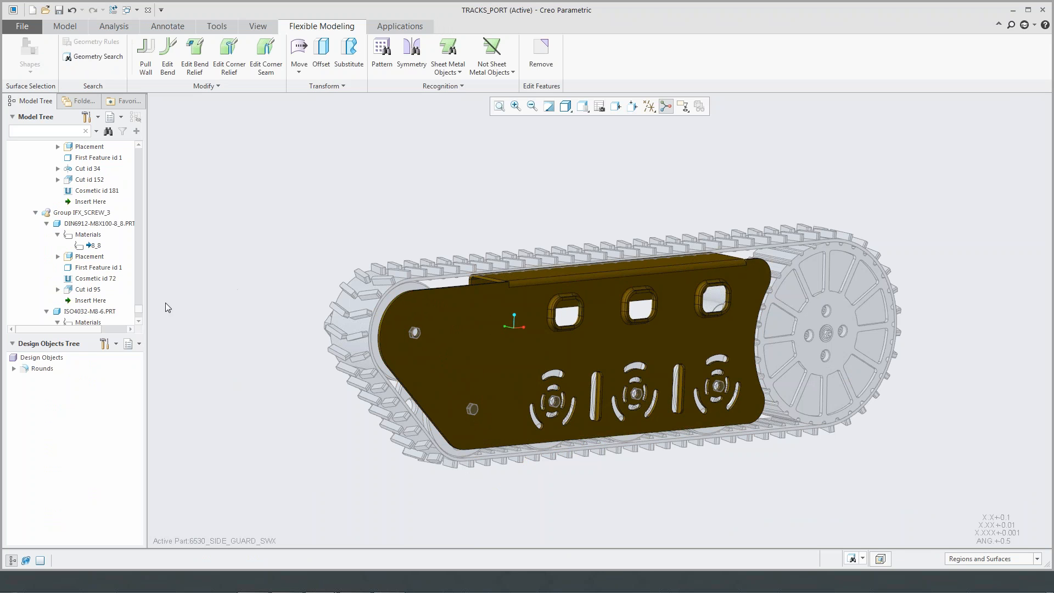
# - Open the 6530_side_guard_swx part in its own window and orient it face-on with a saved view
pyautogui.scroll(-4, 90, 313)
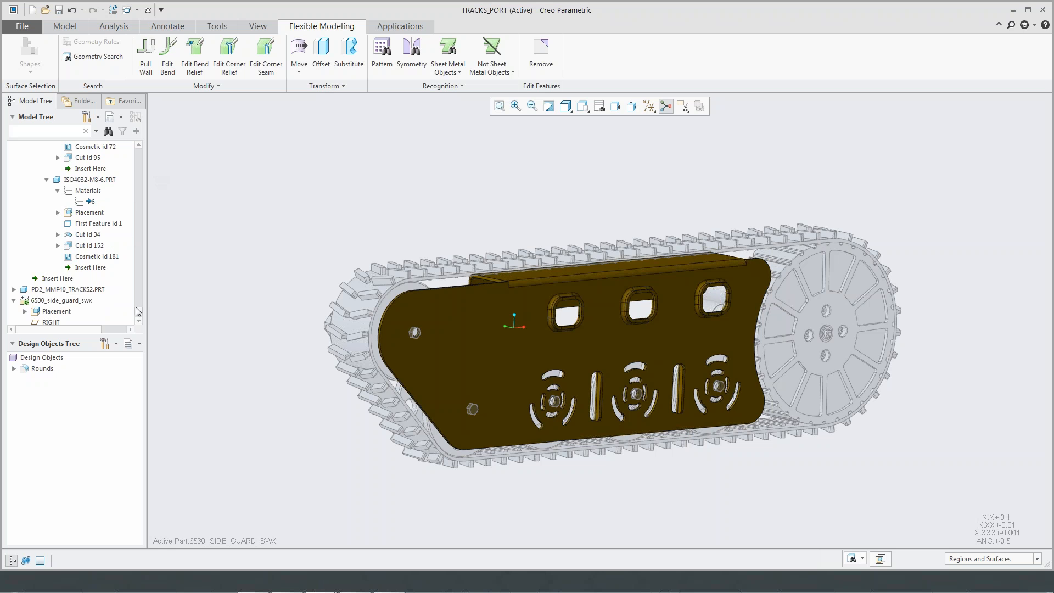
pyautogui.click(63, 300)
pyautogui.click(65, 250)
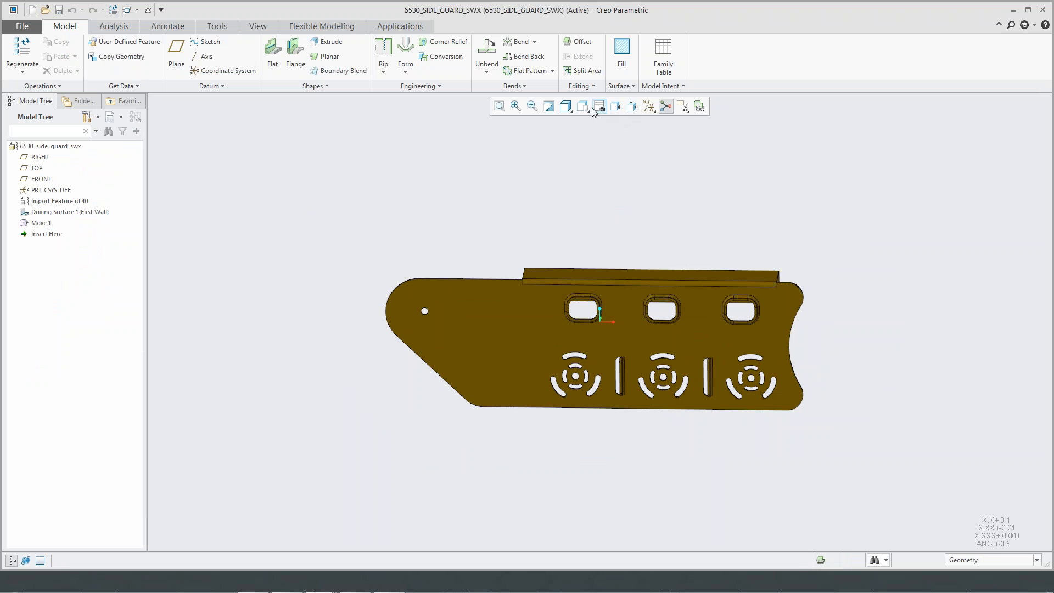
pyautogui.click(600, 111)
pyautogui.click(610, 214)
pyautogui.click(541, 341)
# - Recognize the circular vent cutout group nearest the concave end as a pattern, allow editing, and set it to 4 instances
pyautogui.scroll(3, 774, 338)
pyautogui.moveTo(645, 287); pyautogui.dragTo(807, 440)
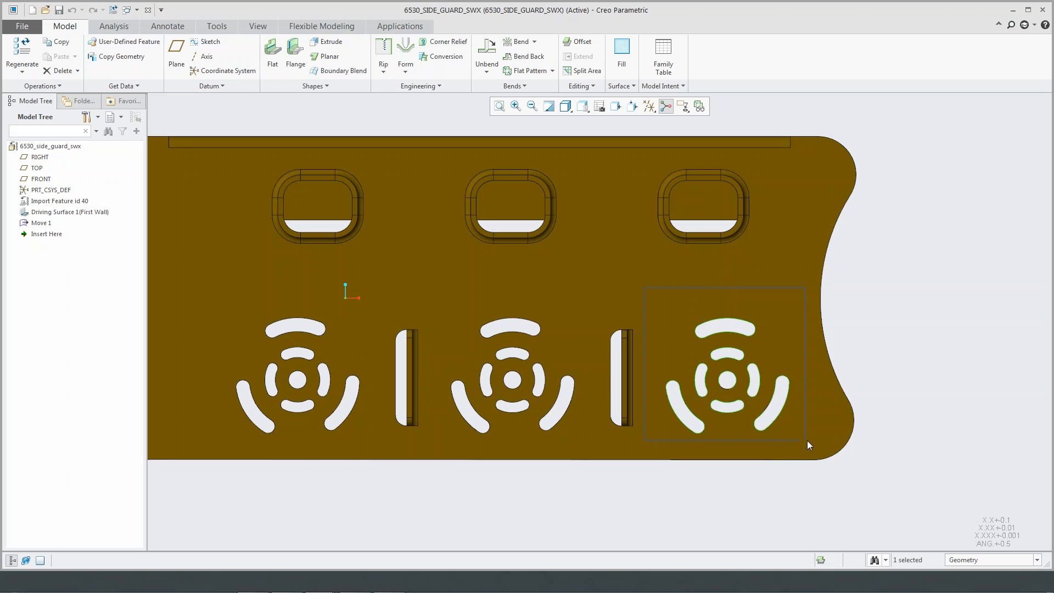
pyautogui.click(348, 27)
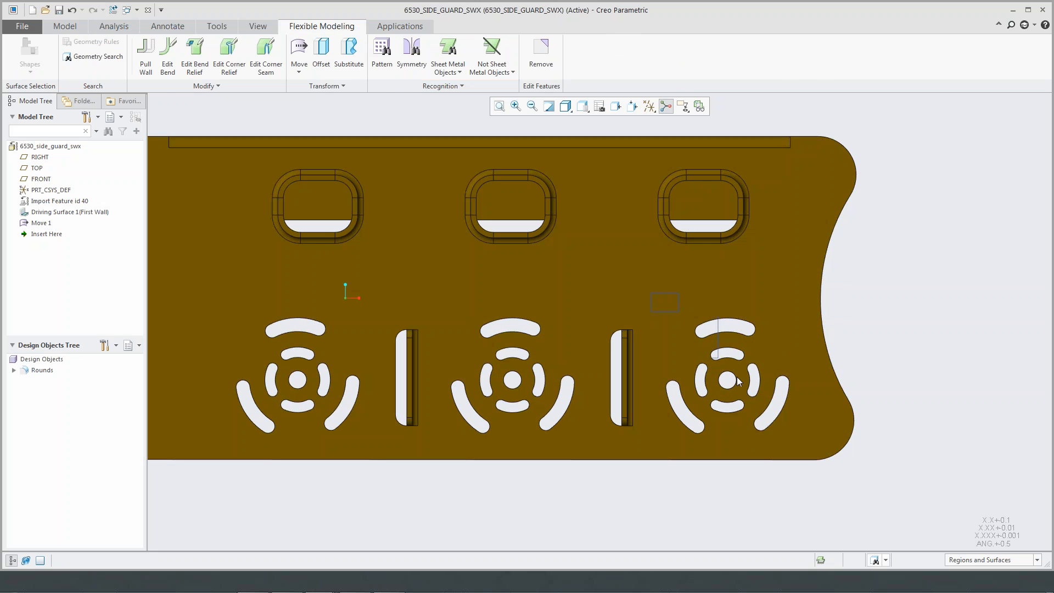
pyautogui.scroll(3, 797, 435)
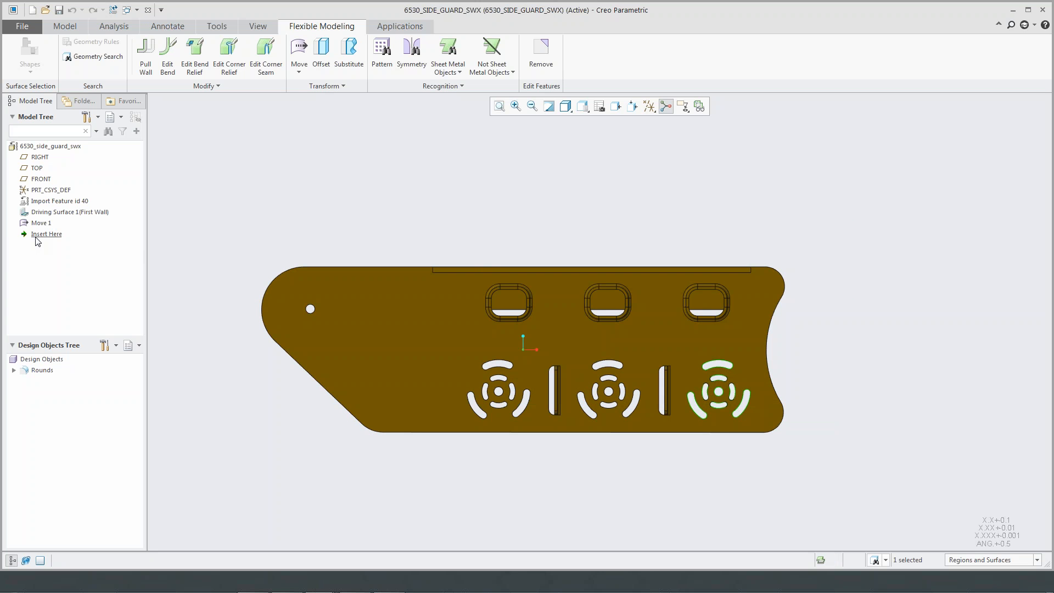
pyautogui.click(384, 55)
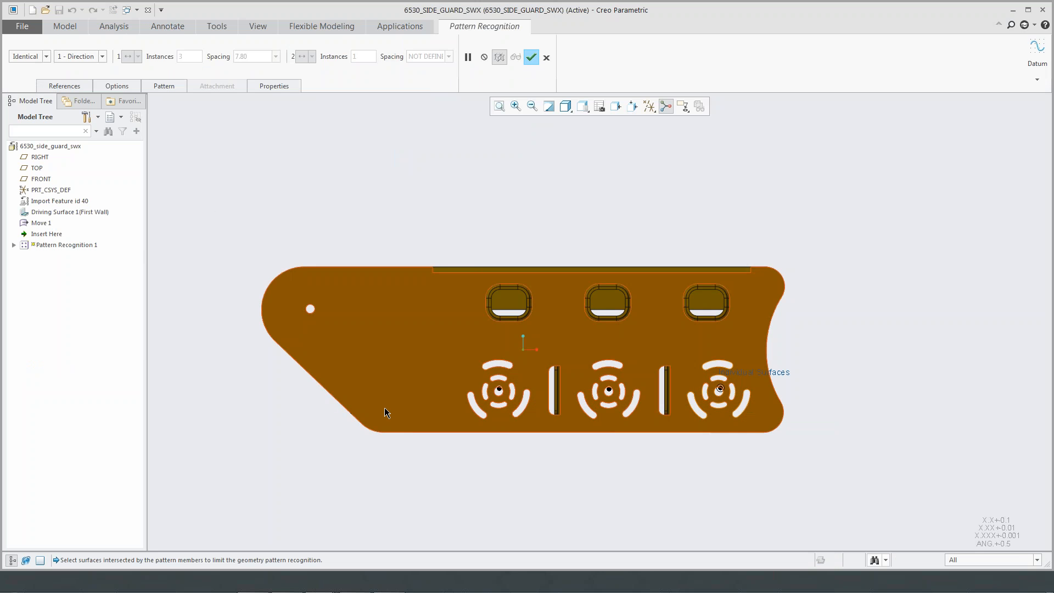
pyautogui.click(111, 87)
pyautogui.click(104, 126)
pyautogui.click(199, 57)
pyautogui.write('4')
pyautogui.click(531, 57)
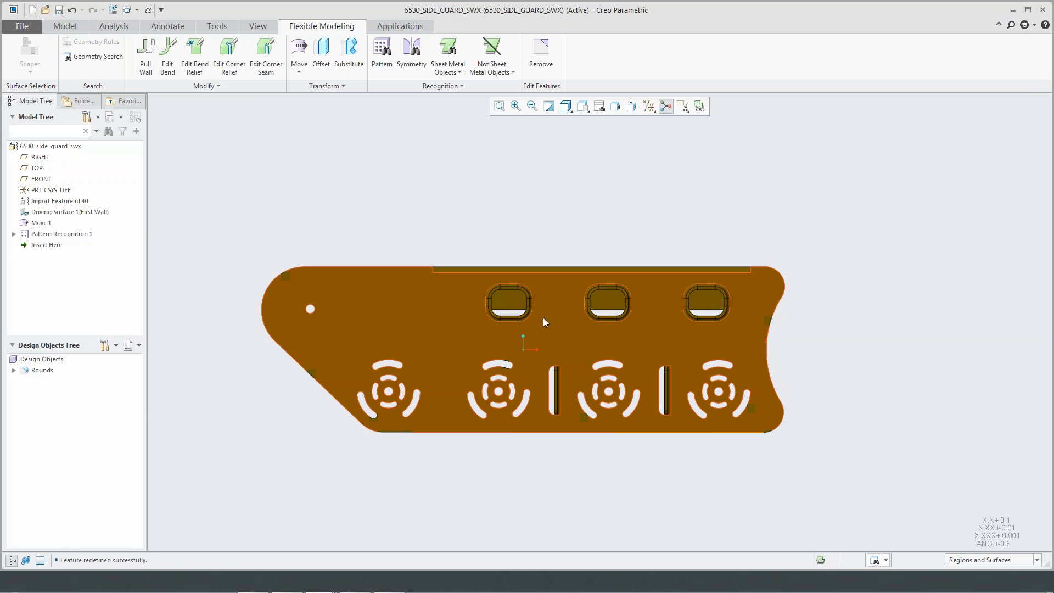
# - Recognize the vertical louver nearest the concave end as a pattern, allow editing, and set it to 3 instances
pyautogui.scroll(4, 646, 359)
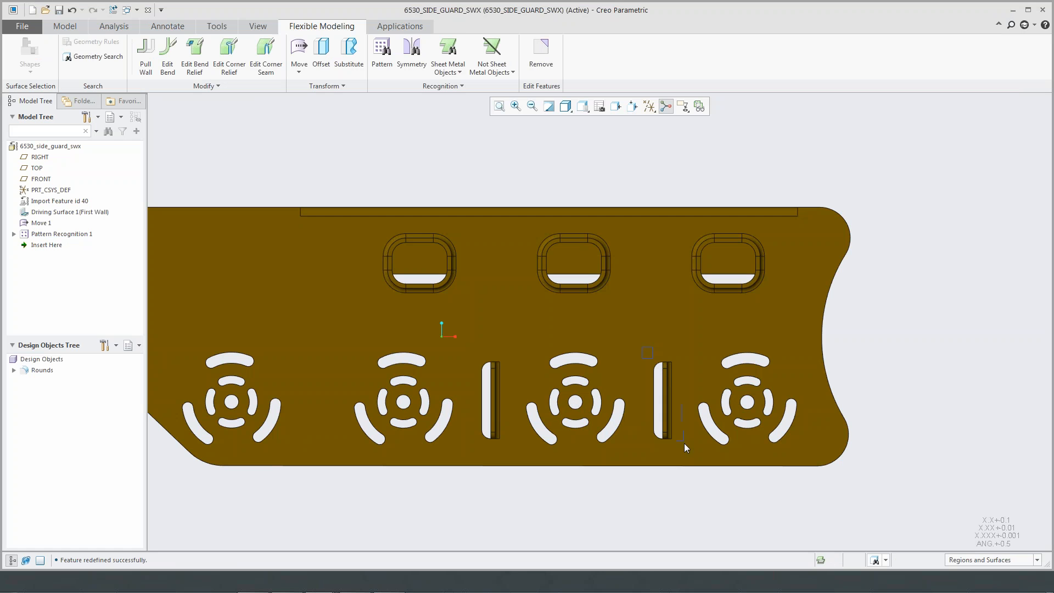
pyautogui.click(666, 411)
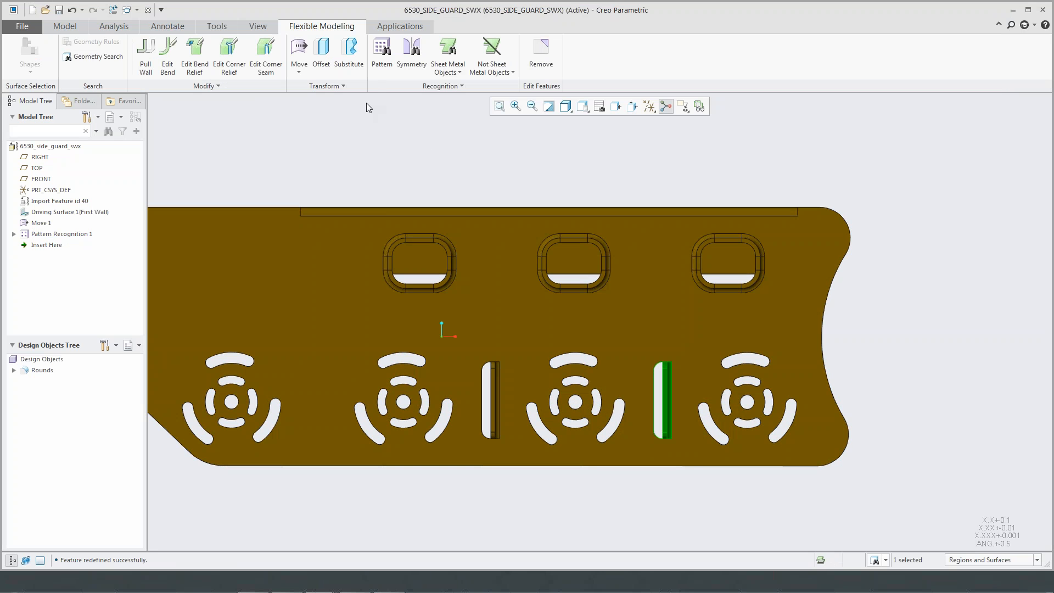
pyautogui.click(382, 50)
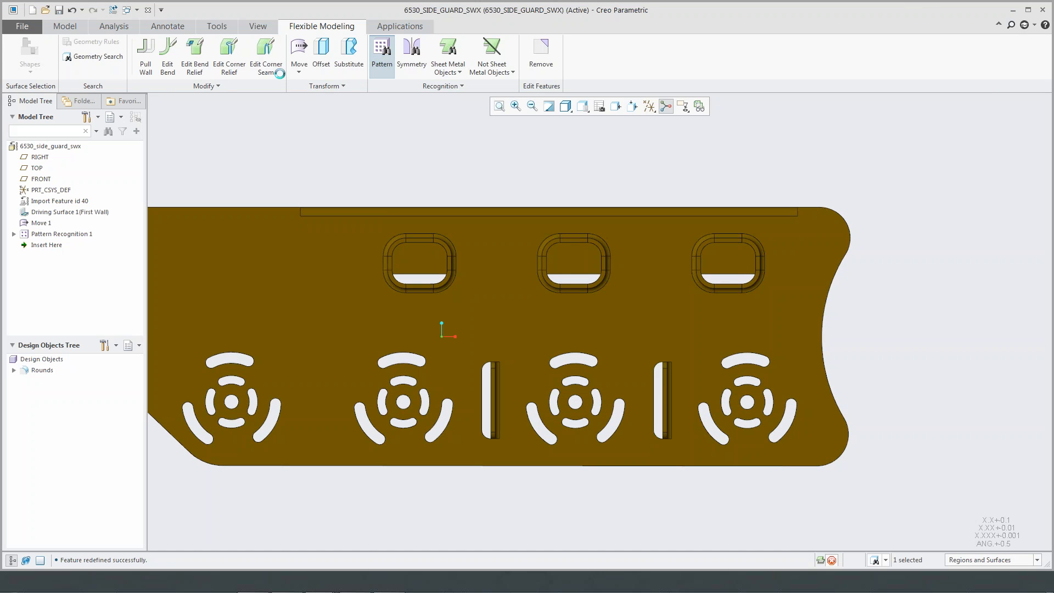
pyautogui.click(110, 88)
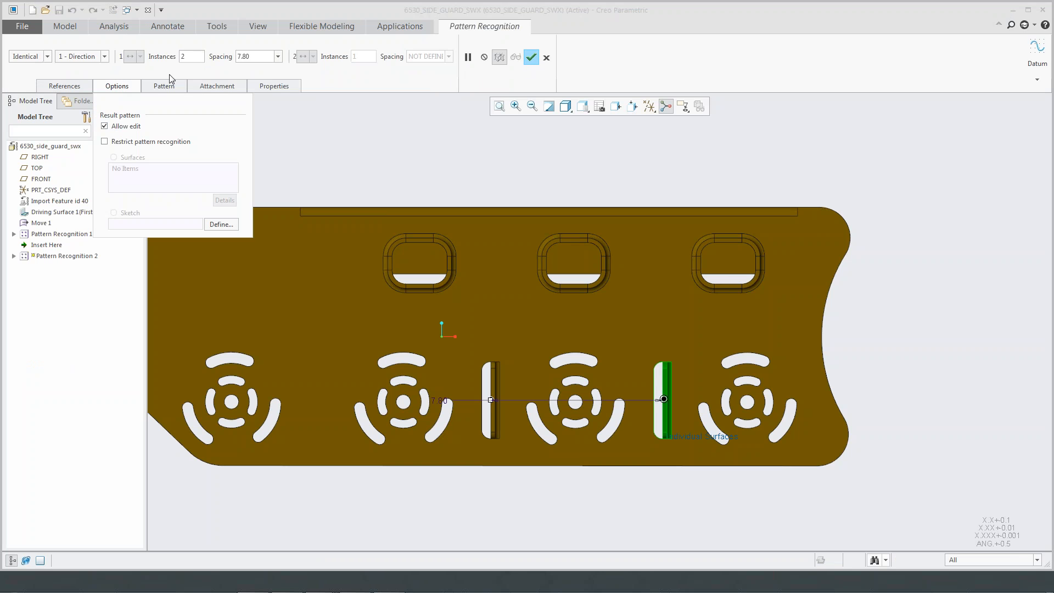
pyautogui.write('3')
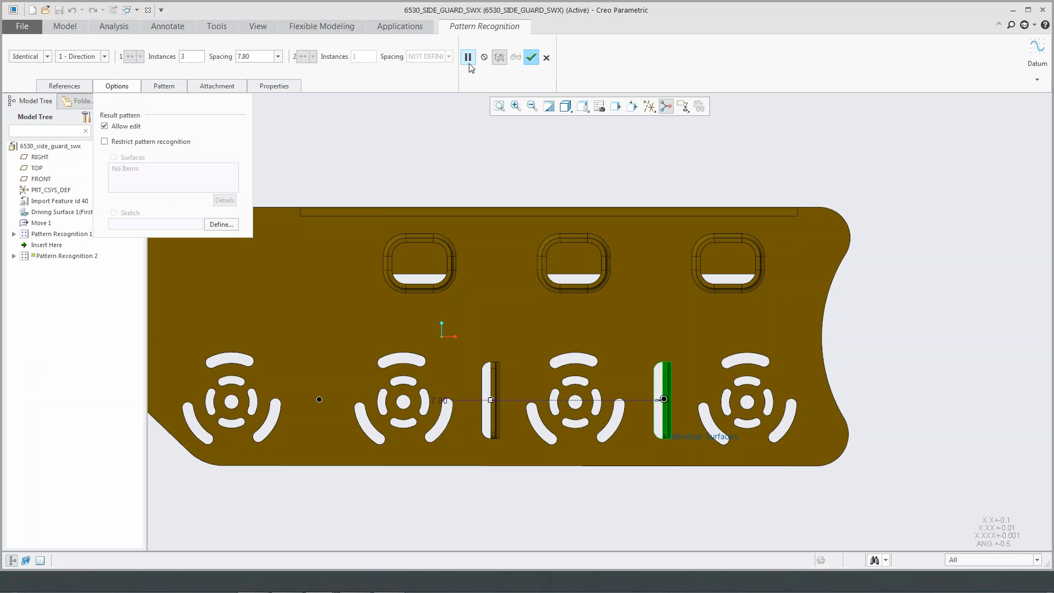
pyautogui.click(531, 57)
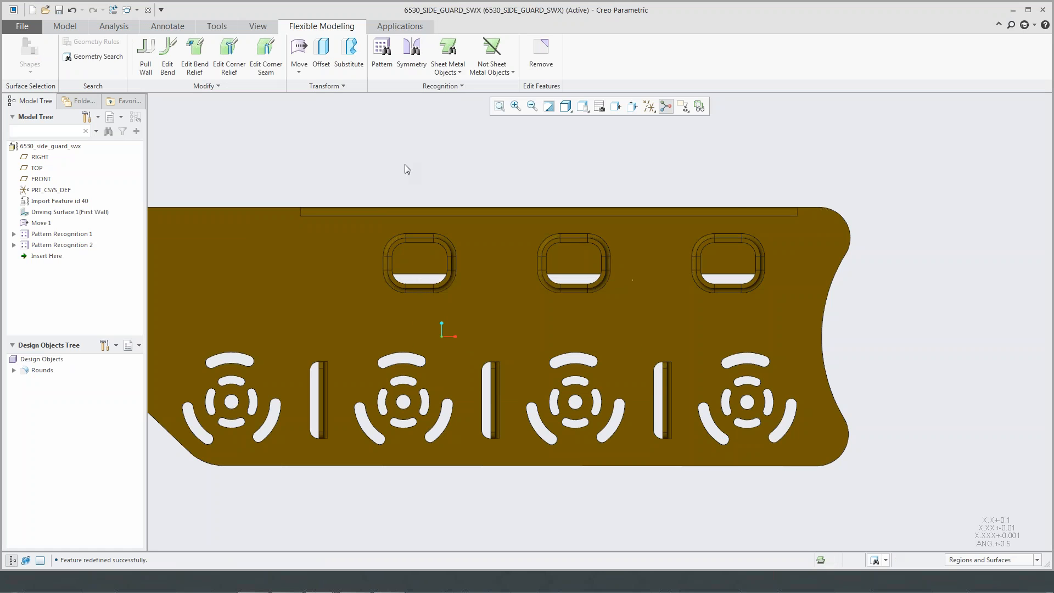
# - Remove the rounded rectangular opening nearest the guard's concave end, including its formed rim
pyautogui.scroll(1, 381, 190)
pyautogui.keyDown('shift'); pyautogui.moveTo(383, 187); pyautogui.dragTo(501, 261, button='middle'); pyautogui.keyUp('shift')
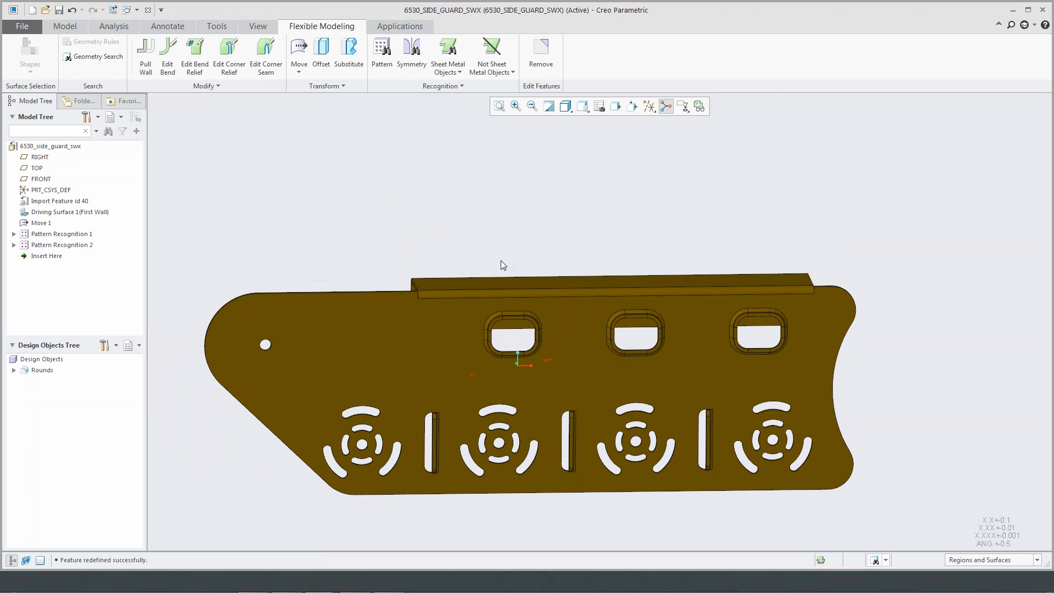
pyautogui.scroll(-3, 748, 319)
pyautogui.moveTo(720, 301); pyautogui.dragTo(649, 279, button='middle')
pyautogui.click(772, 360)
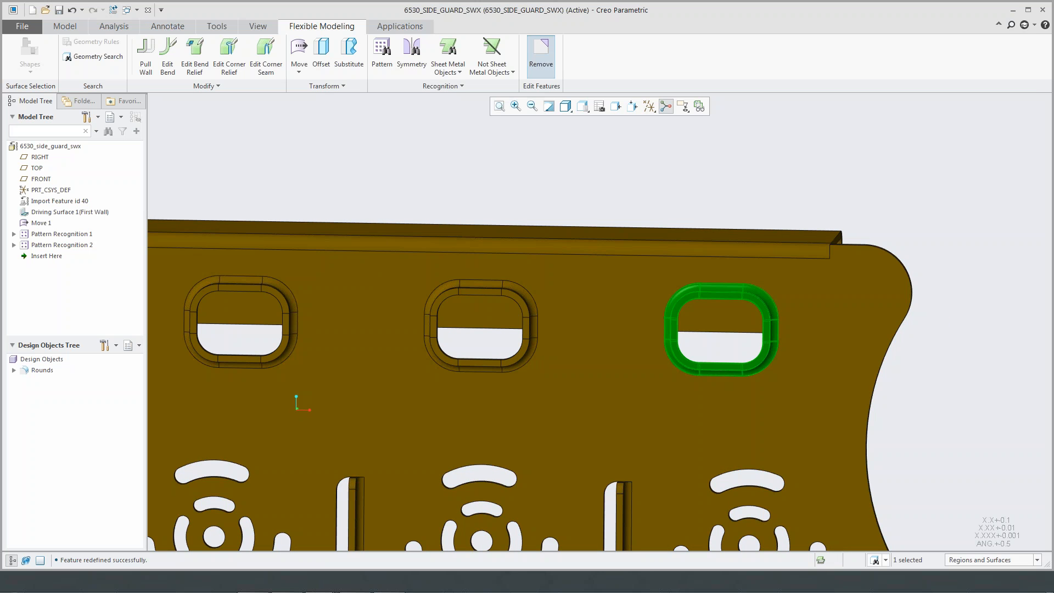
pyautogui.click(541, 52)
pyautogui.middleClick(748, 283)
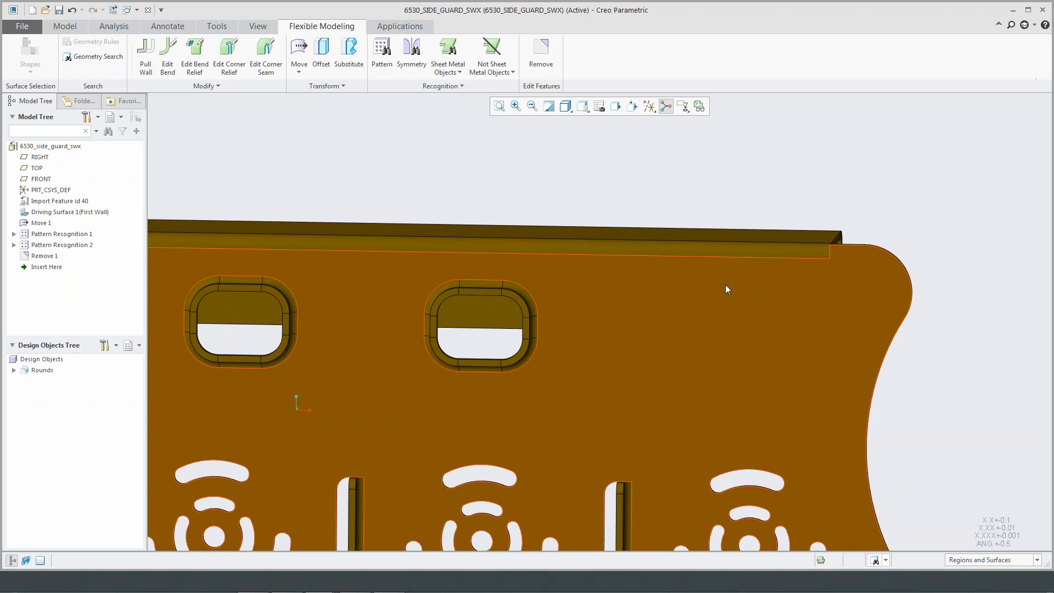
# - Recognize all bends in the side guard using automatic selection
pyautogui.scroll(-3, 732, 294)
pyautogui.moveTo(732, 293)
pyautogui.mouseDown(button='middle')
pyautogui.moveTo(546, 286)
pyautogui.moveTo(560, 276)
pyautogui.moveTo(680, 294)
pyautogui.moveTo(555, 285)
pyautogui.moveTo(642, 291)
pyautogui.moveTo(598, 284)
pyautogui.moveTo(536, 245)
pyautogui.mouseUp(button='middle')
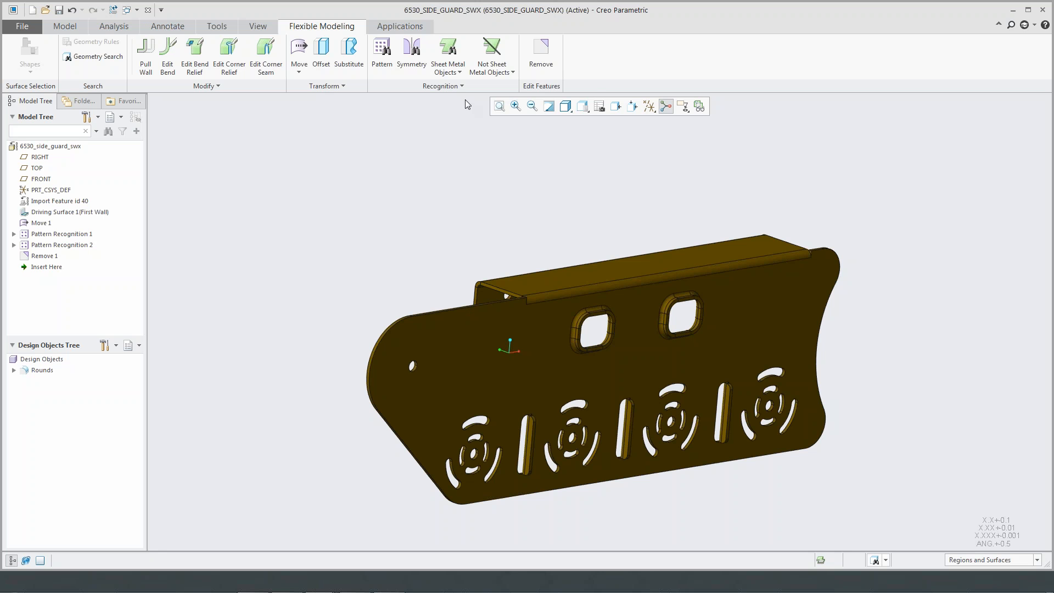
pyautogui.click(450, 73)
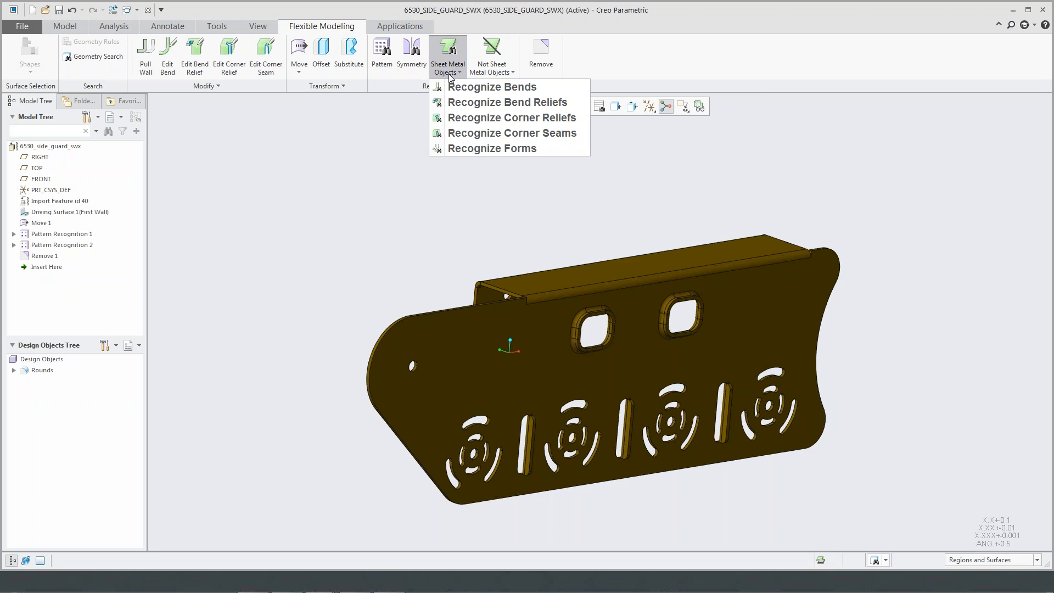
pyautogui.click(497, 89)
pyautogui.moveTo(928, 99); pyautogui.dragTo(655, 108)
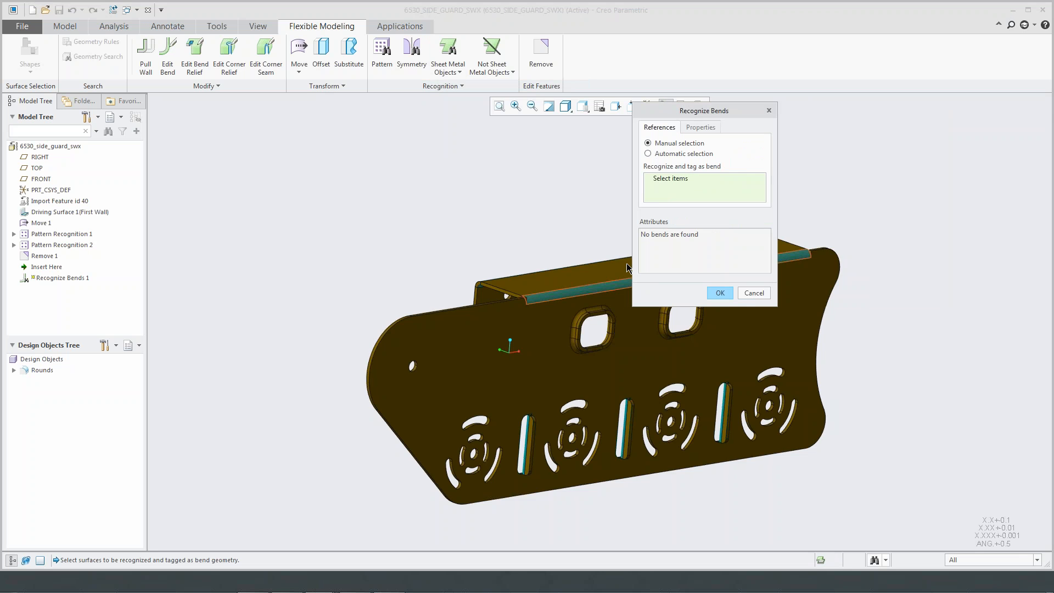
pyautogui.click(686, 156)
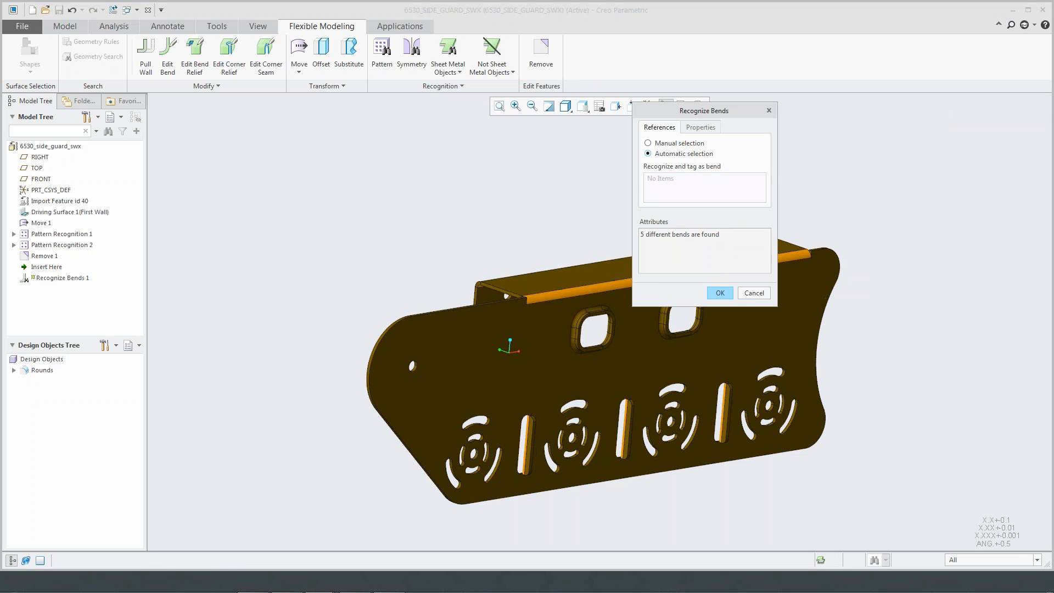
pyautogui.moveTo(720, 235); pyautogui.dragTo(641, 234)
pyautogui.click(673, 247)
pyautogui.click(719, 294)
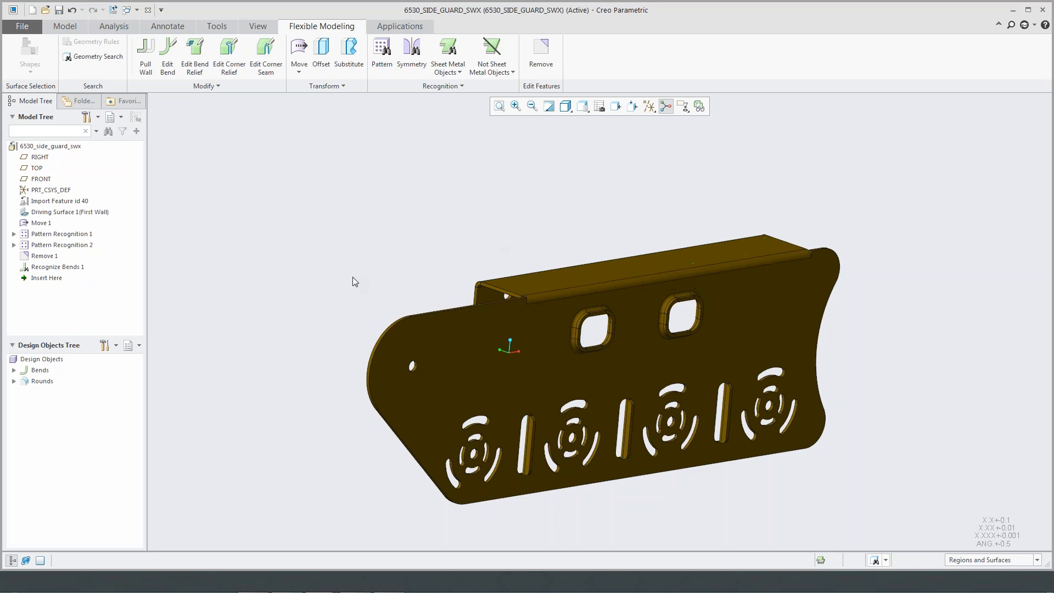
# - Expand the recognized bends in the design objects list and highlight several of them to locate them on the guard
pyautogui.click(14, 370)
pyautogui.click(40, 381)
pyautogui.click(43, 394)
pyautogui.click(44, 417)
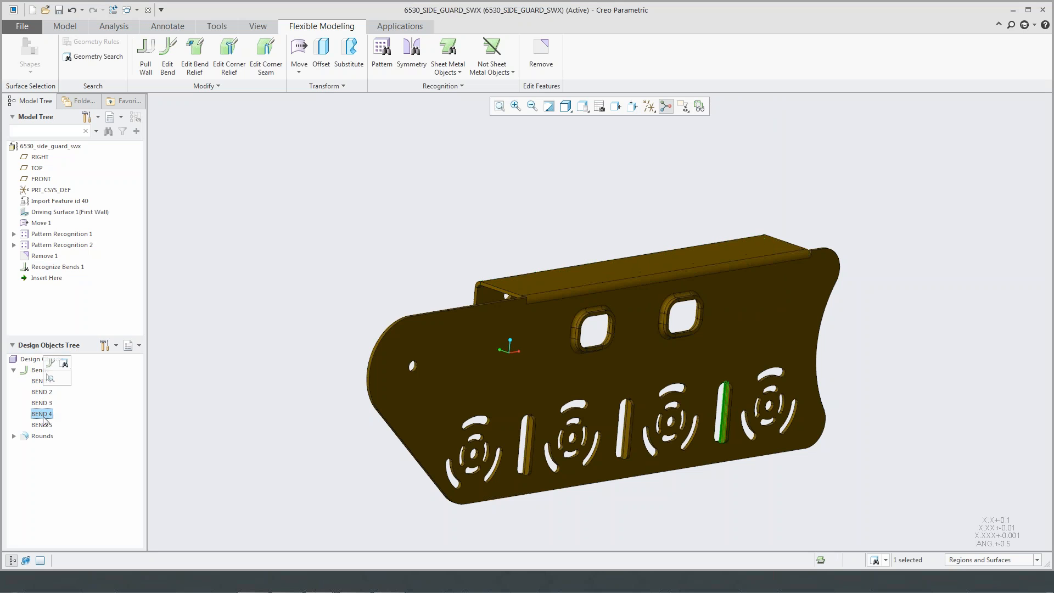
pyautogui.click(230, 338)
# - Recognize the guard's bend reliefs using automatic selection and expand their list among the design objects
pyautogui.click(455, 70)
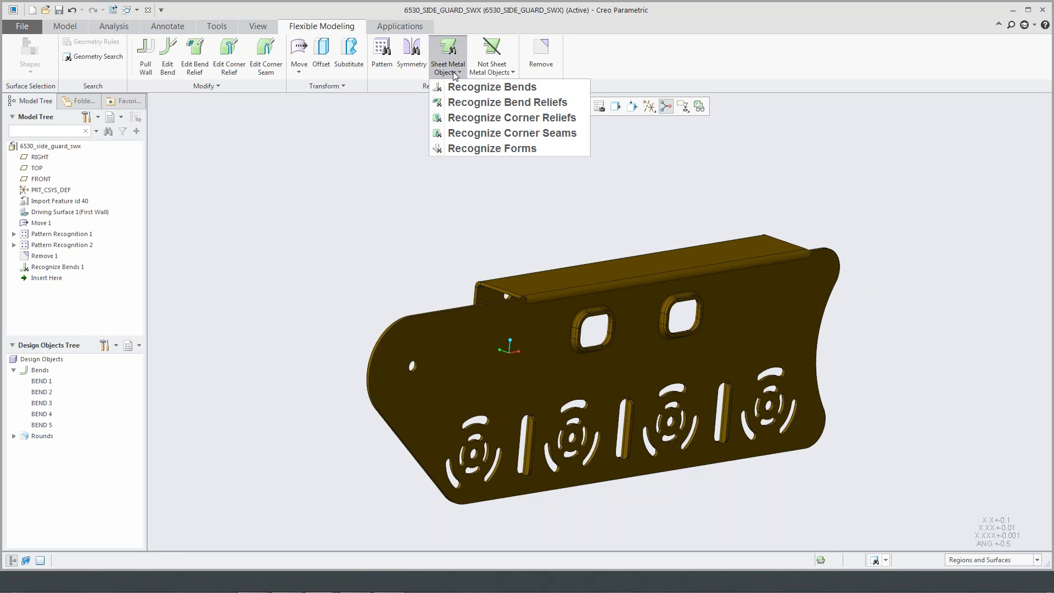
pyautogui.click(473, 108)
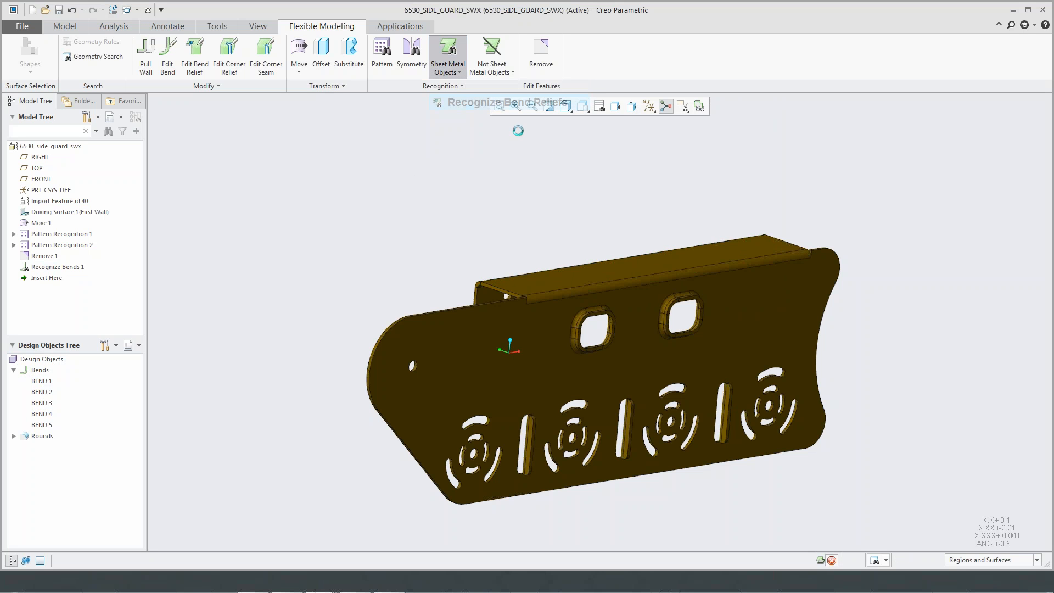
pyautogui.click(947, 144)
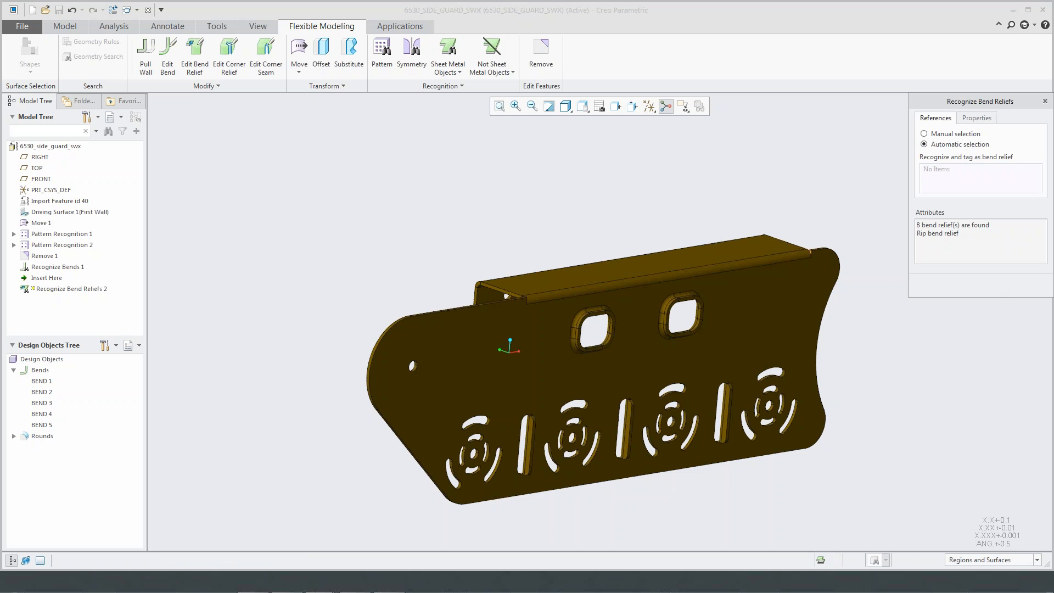
pyautogui.click(995, 284)
pyautogui.click(14, 436)
# - Edit BEND 2, between the top flange and its downturned lip, to an angle of 115.0 degrees
pyautogui.click(303, 295)
pyautogui.moveTo(302, 283); pyautogui.dragTo(391, 301, button='middle')
pyautogui.click(40, 384)
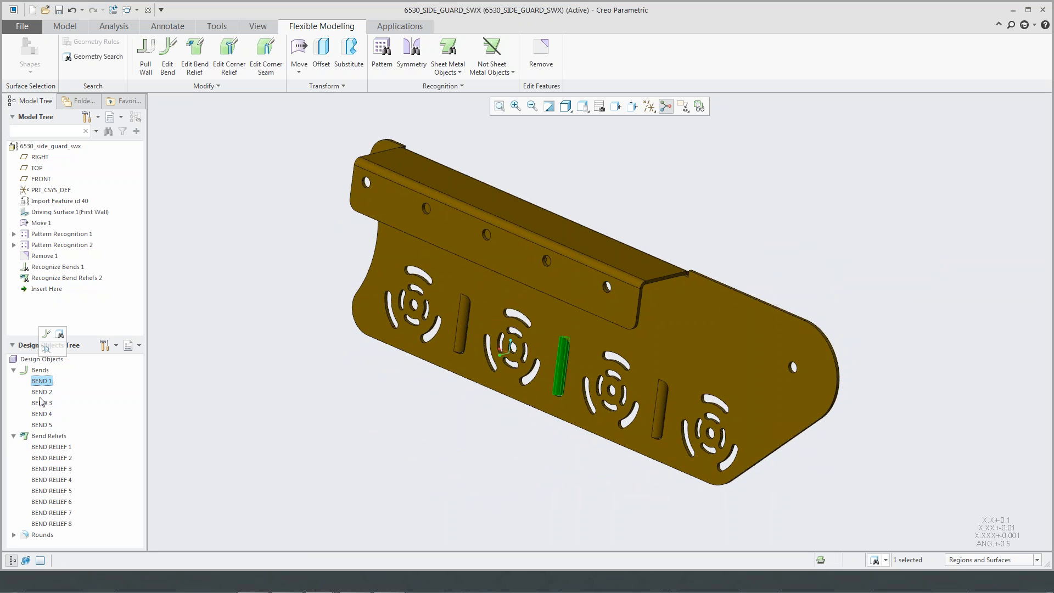
pyautogui.click(43, 392)
pyautogui.click(51, 345)
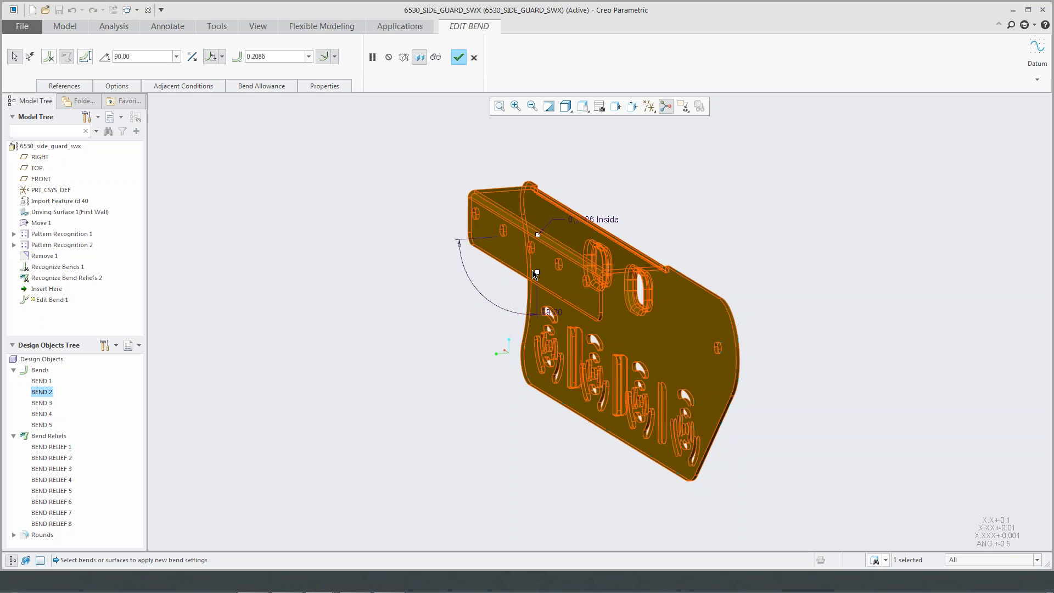
pyautogui.moveTo(536, 272); pyautogui.dragTo(552, 272)
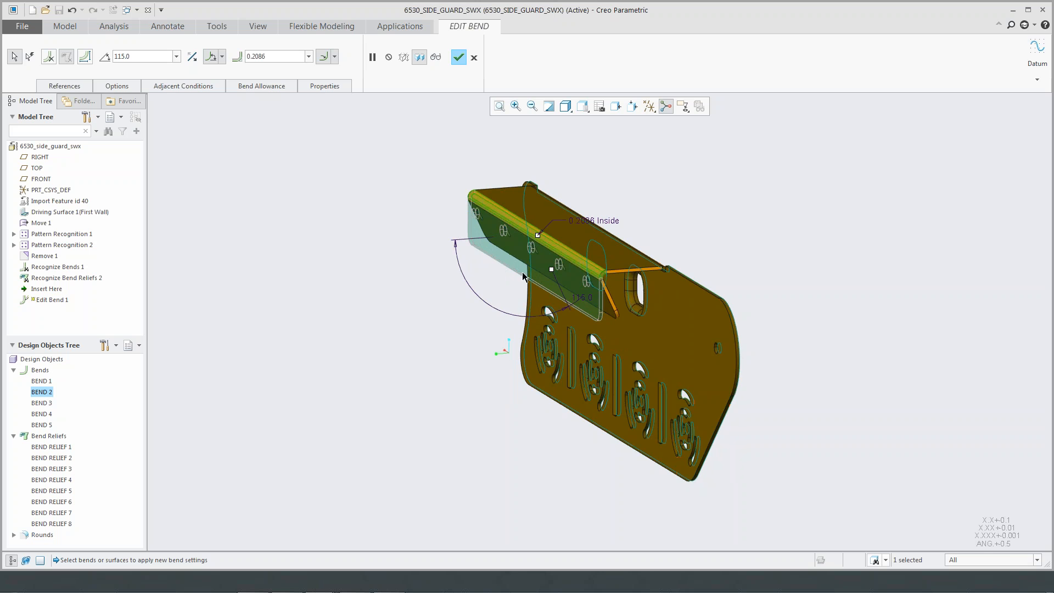
pyautogui.scroll(-3, 625, 267)
pyautogui.middleClick(289, 311)
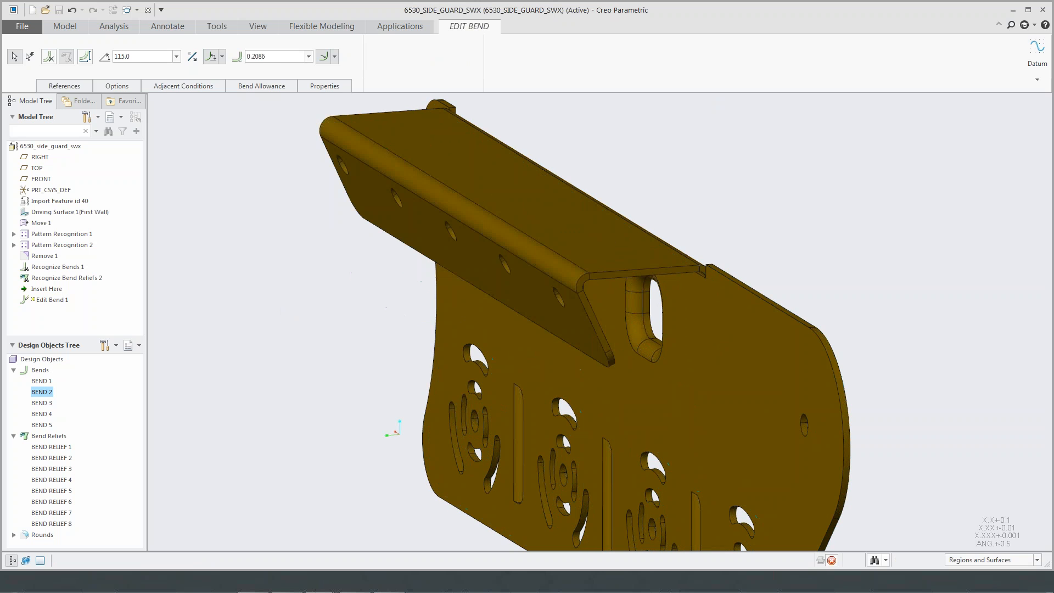
# - Change BEND RELIEF 4, at the end of the bend between the side wall and top flange, from a rip to a Rectangular relief
pyautogui.click(68, 458)
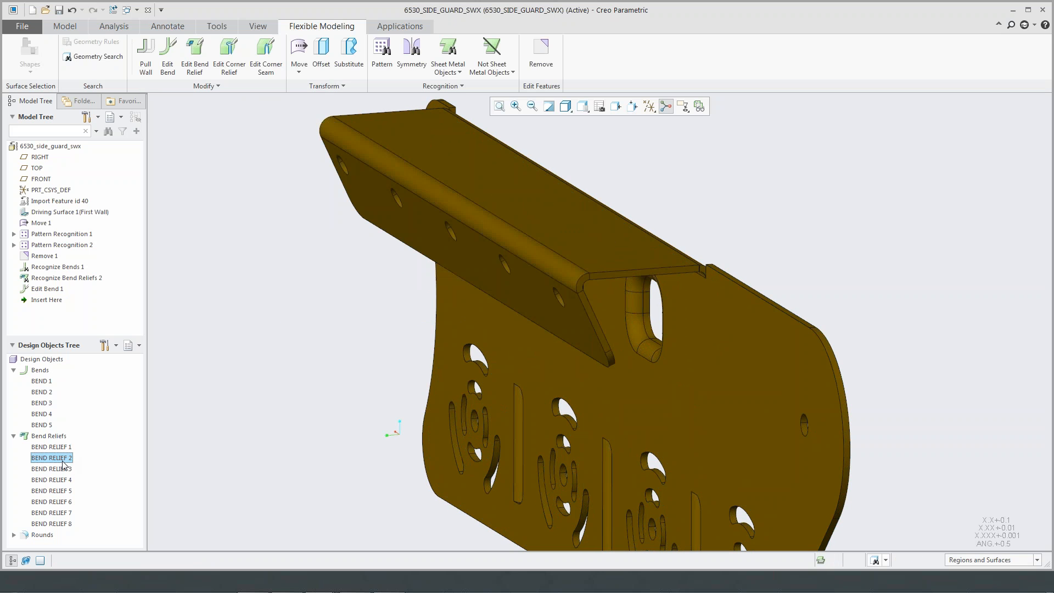
pyautogui.click(64, 468)
pyautogui.click(60, 480)
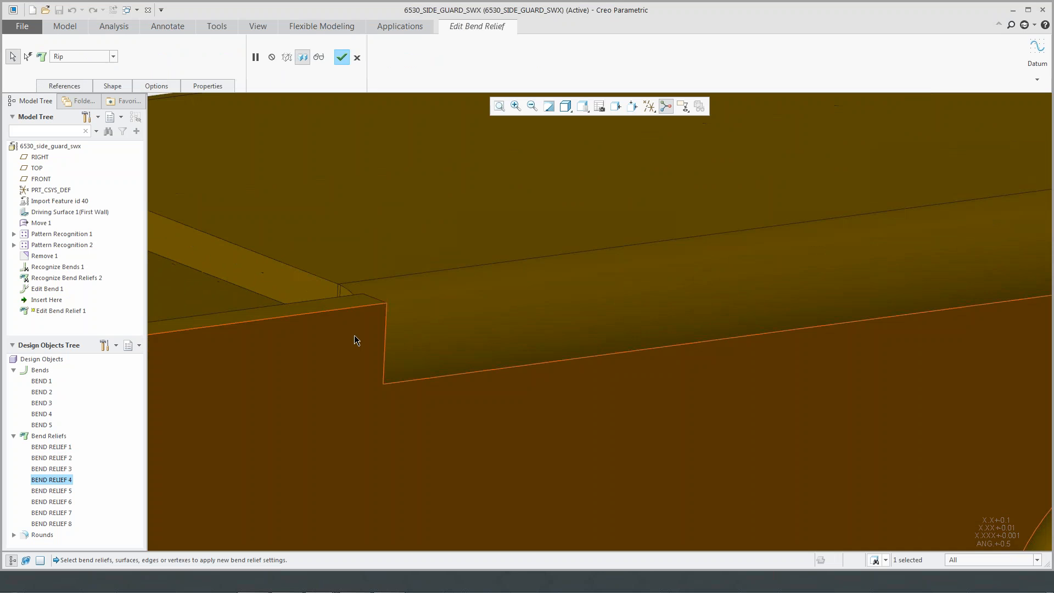
pyautogui.click(114, 57)
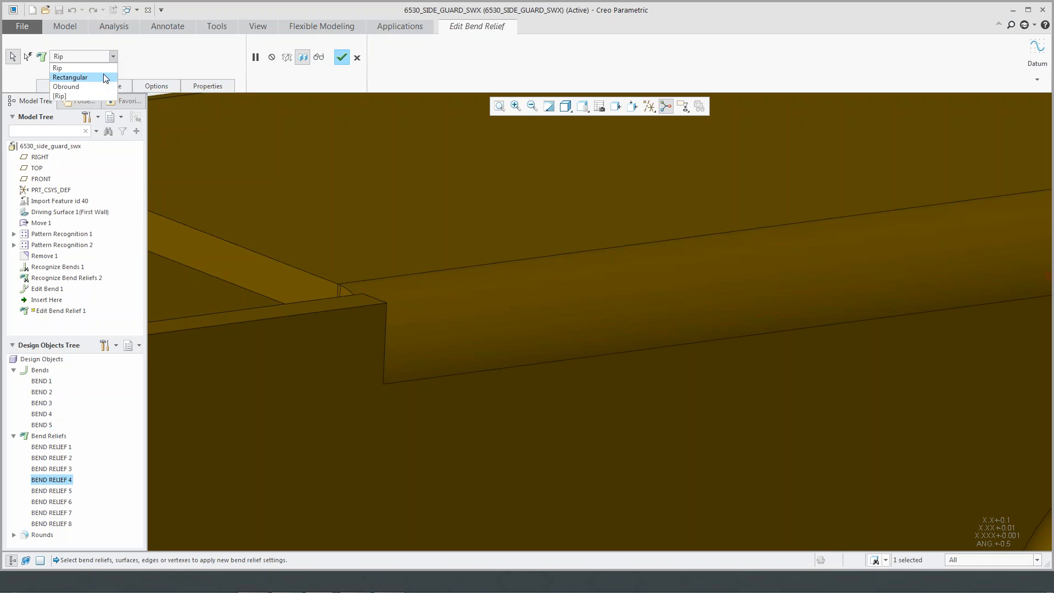
pyautogui.click(104, 77)
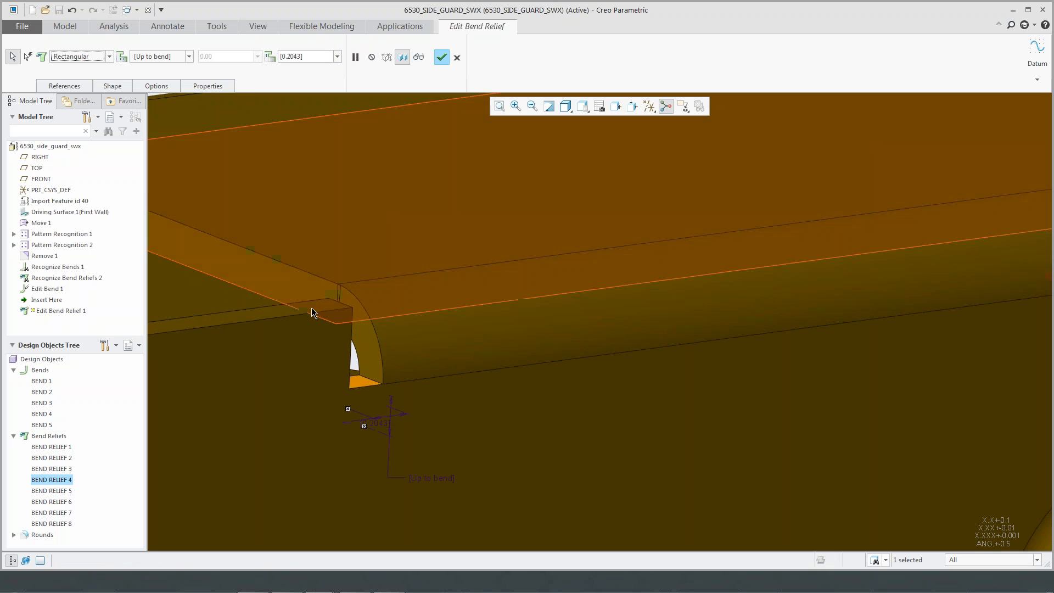
pyautogui.click(112, 86)
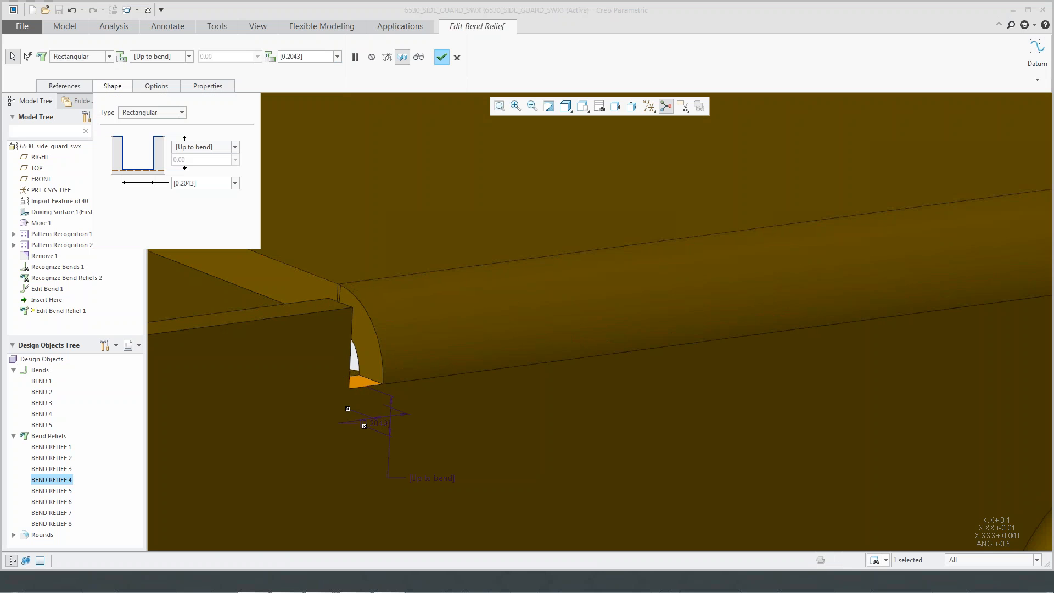
pyautogui.click(113, 87)
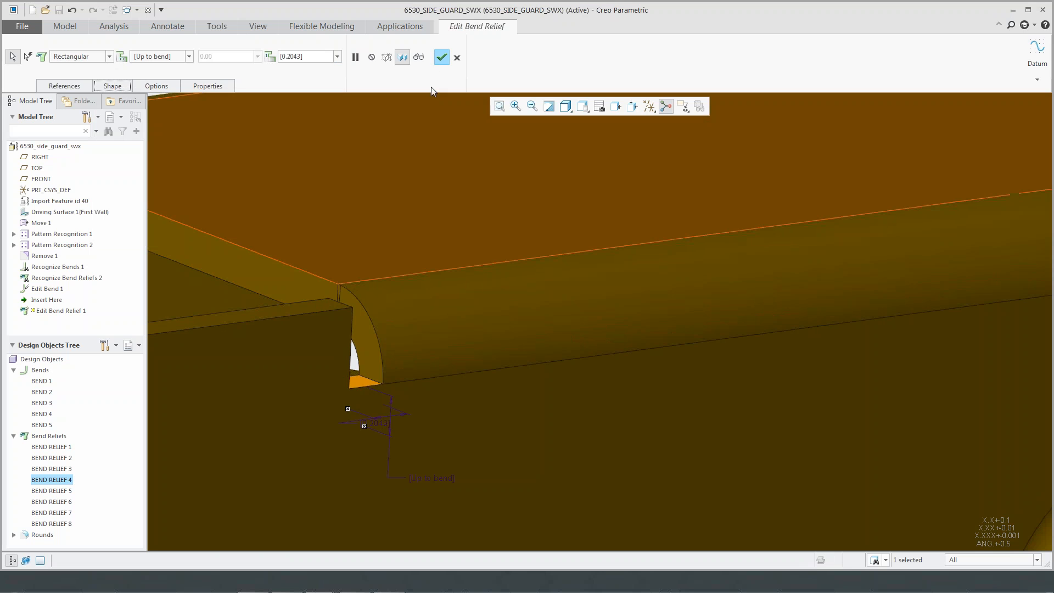
pyautogui.click(442, 58)
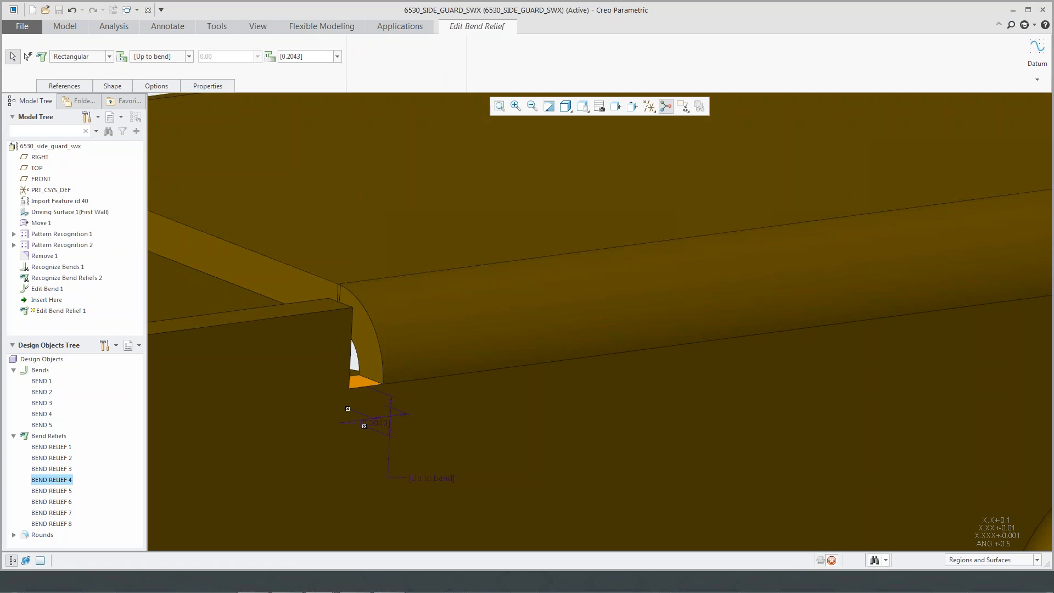
pyautogui.scroll(-5, 430, 322)
pyautogui.scroll(-4, 400, 225)
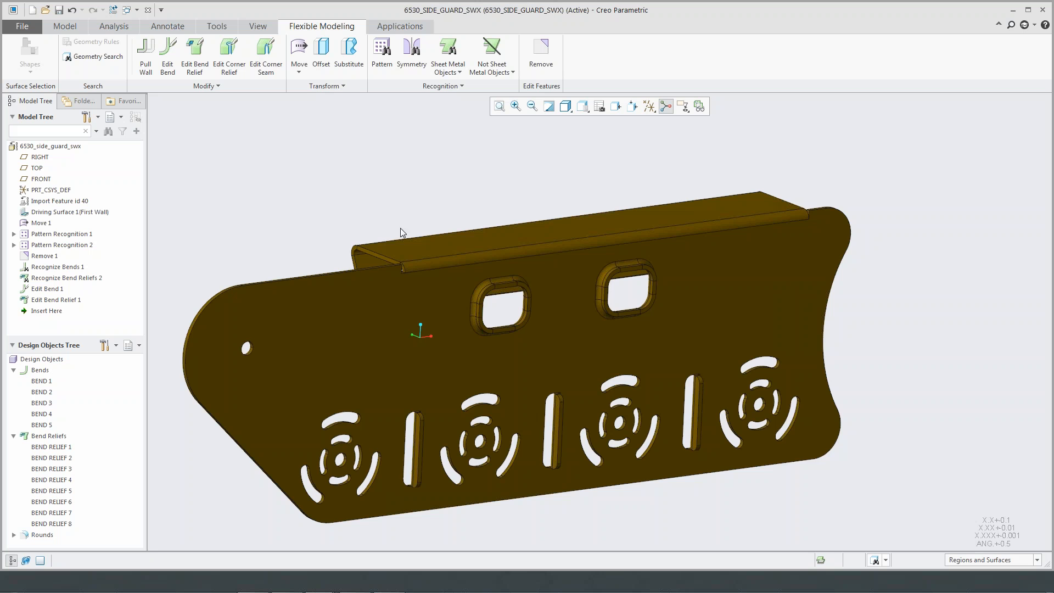
pyautogui.keyDown('shift'); pyautogui.moveTo(411, 227); pyautogui.dragTo(463, 230, button='middle'); pyautogui.keyUp('shift')
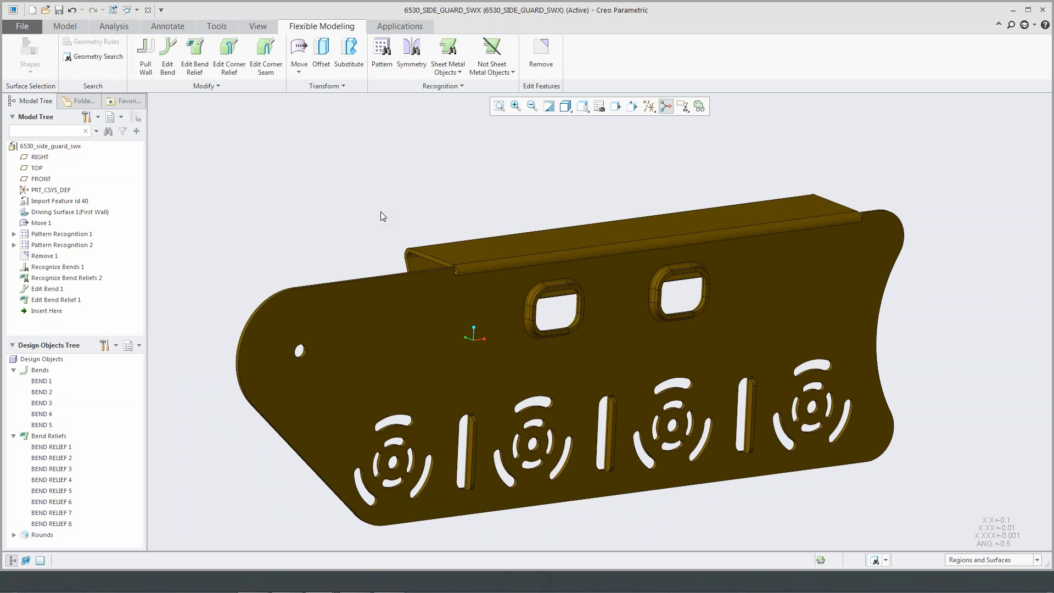
pyautogui.scroll(-2, 380, 212)
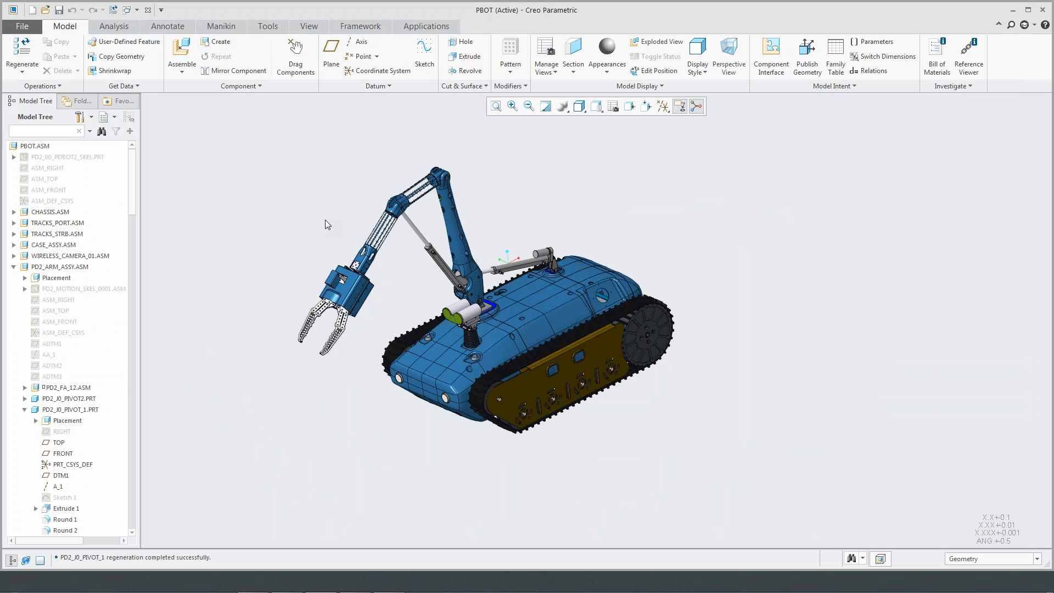
# - Add a ThingMark to the PBOT assembly and set its placement orientation to Back so it lies beneath the robot
pyautogui.keyDown('shift'); pyautogui.moveTo(325, 220); pyautogui.dragTo(360, 241, button='middle'); pyautogui.keyUp('shift')
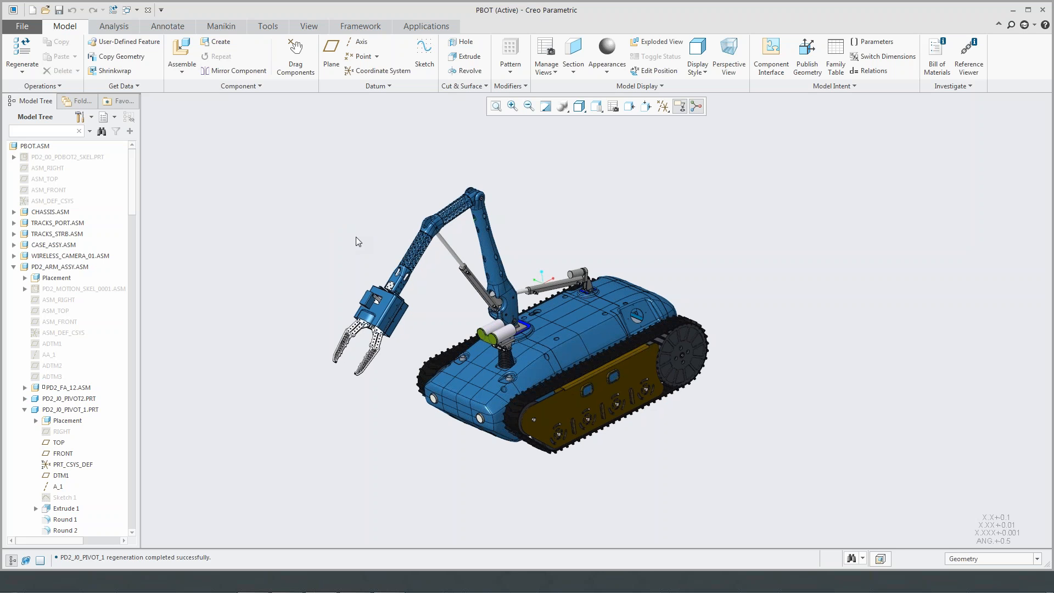
pyautogui.click(269, 27)
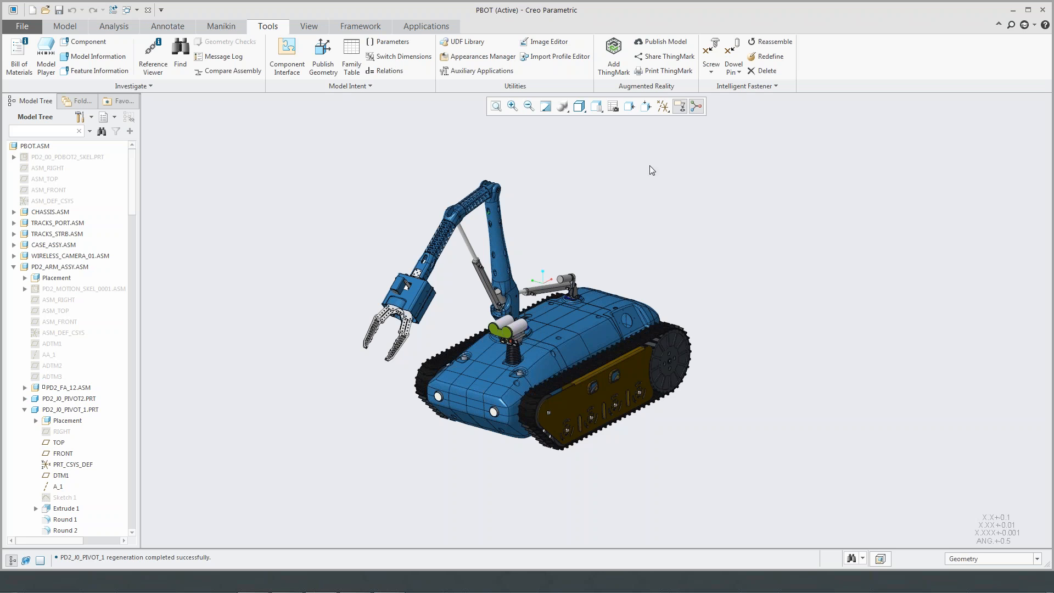
pyautogui.click(615, 65)
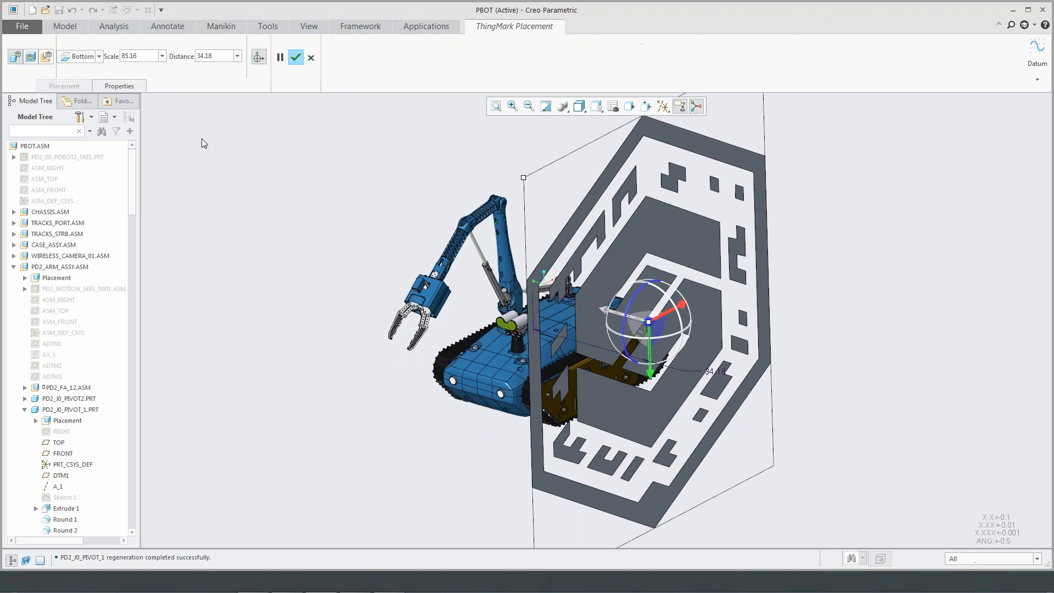
pyautogui.click(89, 57)
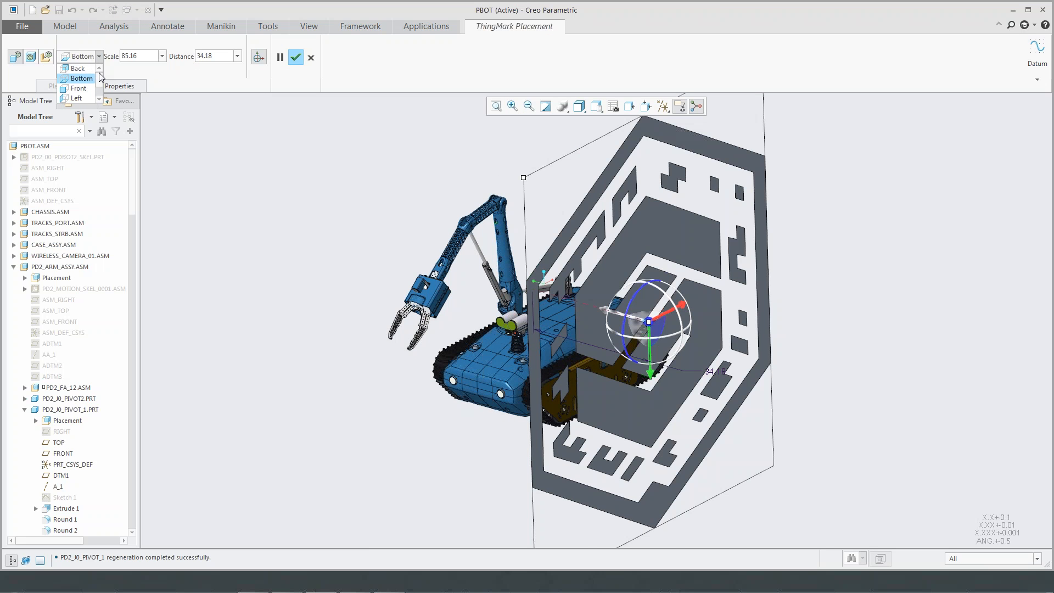
pyautogui.click(77, 68)
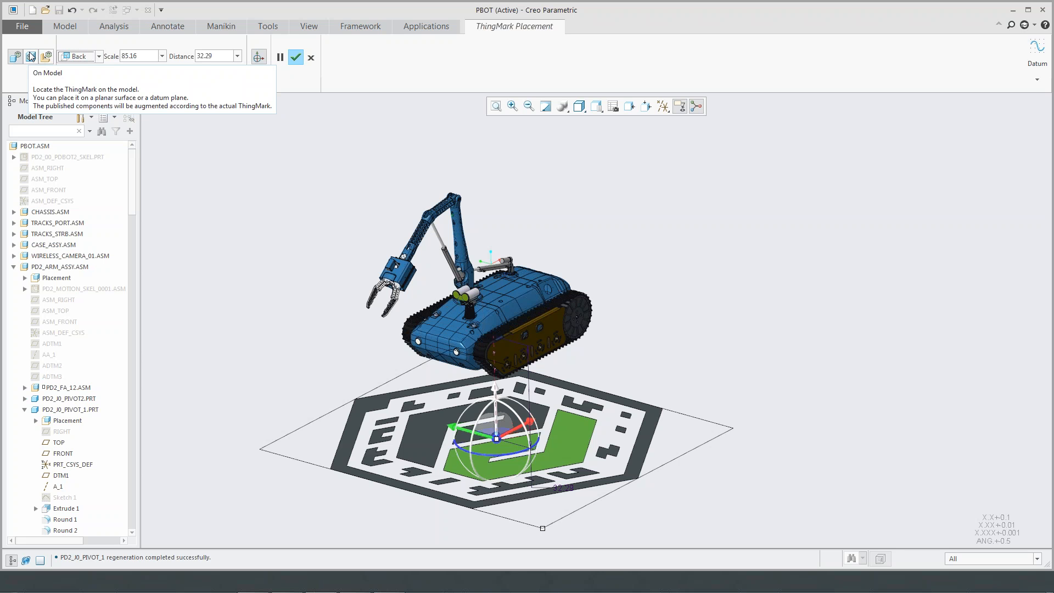
# - Set the ThingMark's scale to 50 and its distance to 15, and complete the placement
pyautogui.doubleClick(146, 57)
pyautogui.write('50')
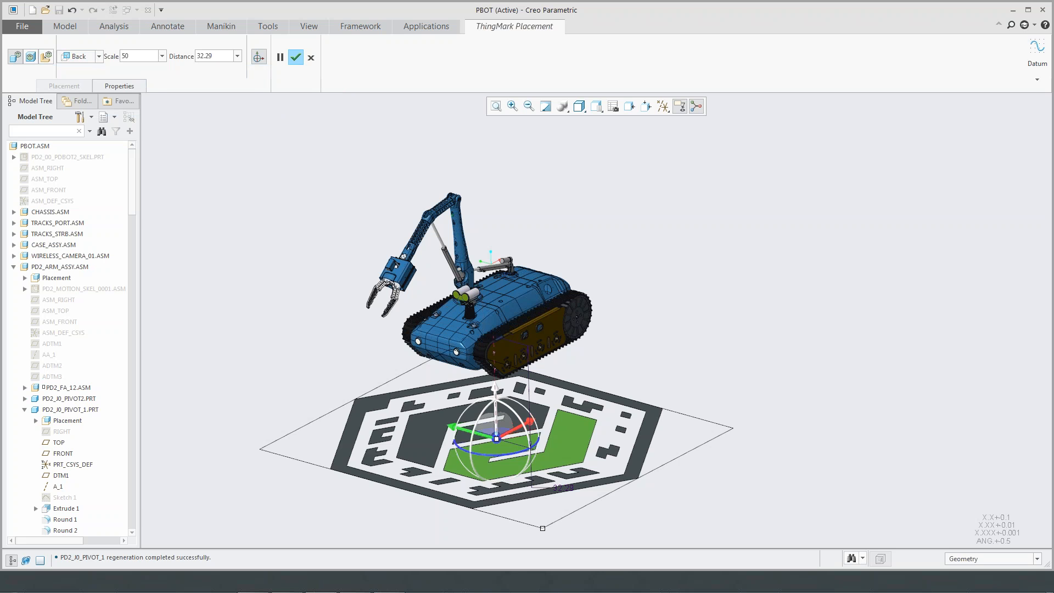
pyautogui.press('Return')
pyautogui.doubleClick(206, 56)
pyautogui.write('15')
pyautogui.press('Return')
pyautogui.click(296, 57)
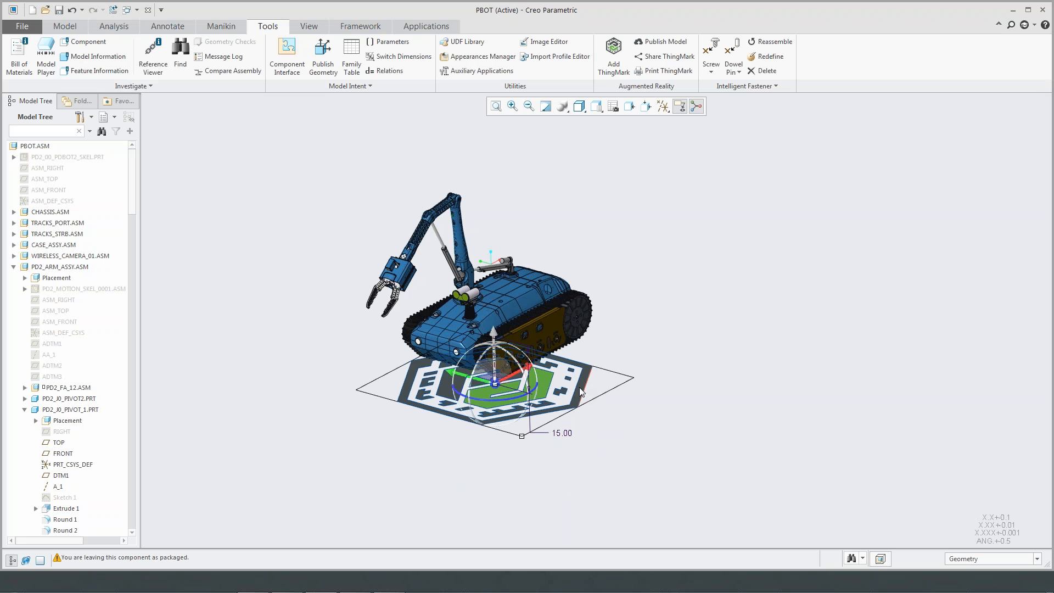
# - Set up publishing the PBOT experience model with the placed ThingMark and High viewable quality, then cancel without publishing
pyautogui.click(682, 43)
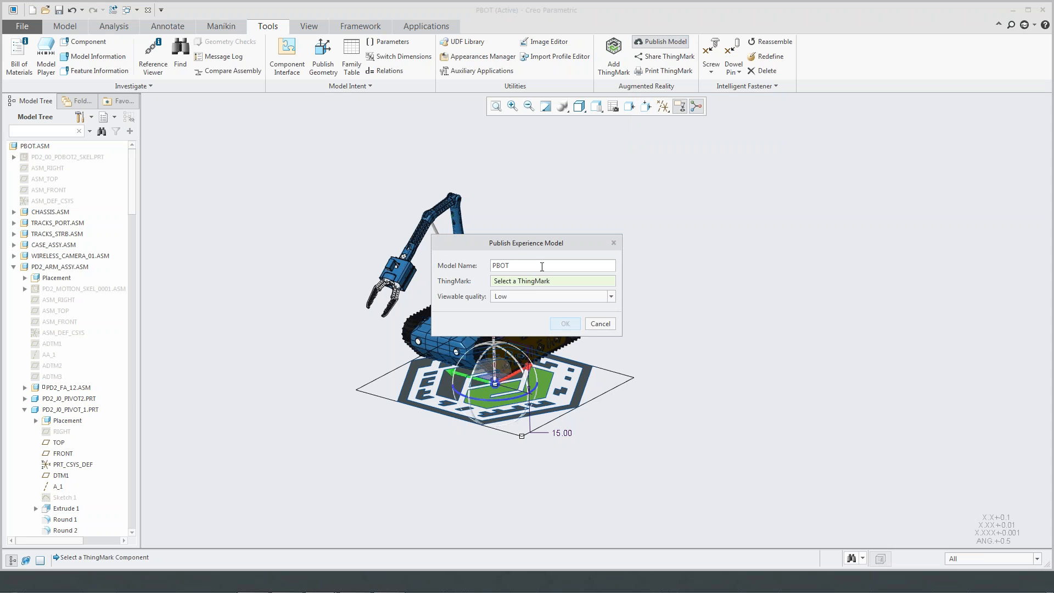
pyautogui.click(560, 379)
pyautogui.click(535, 300)
pyautogui.click(536, 328)
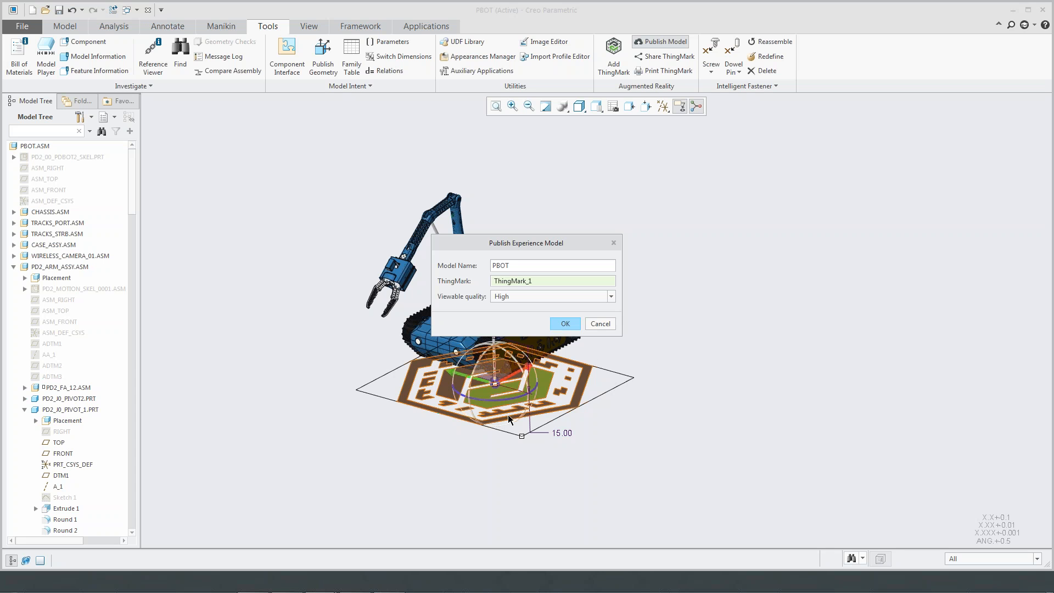
pyautogui.click(600, 324)
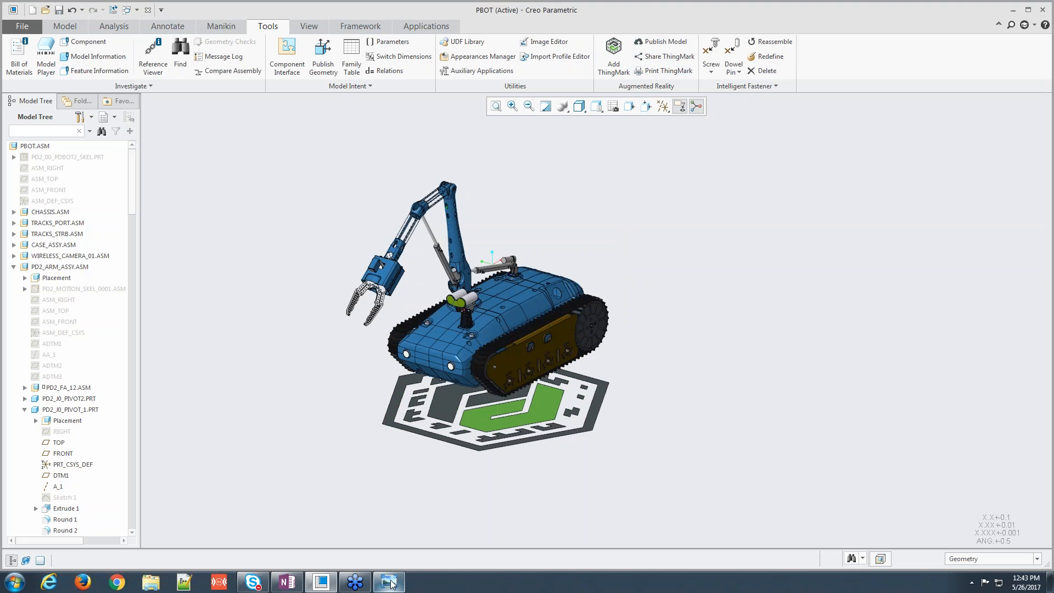
# - Switch to Windows Photo Viewer to examine the photo of the robot's AR experience on a tablet, then return to the assembly
pyautogui.click(391, 582)
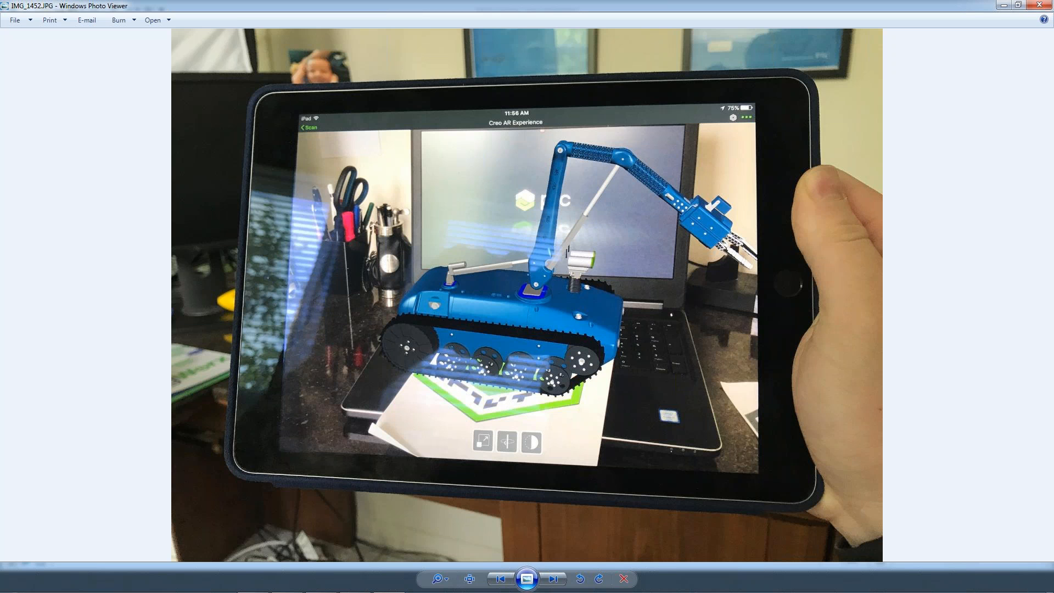
pyautogui.click(1004, 6)
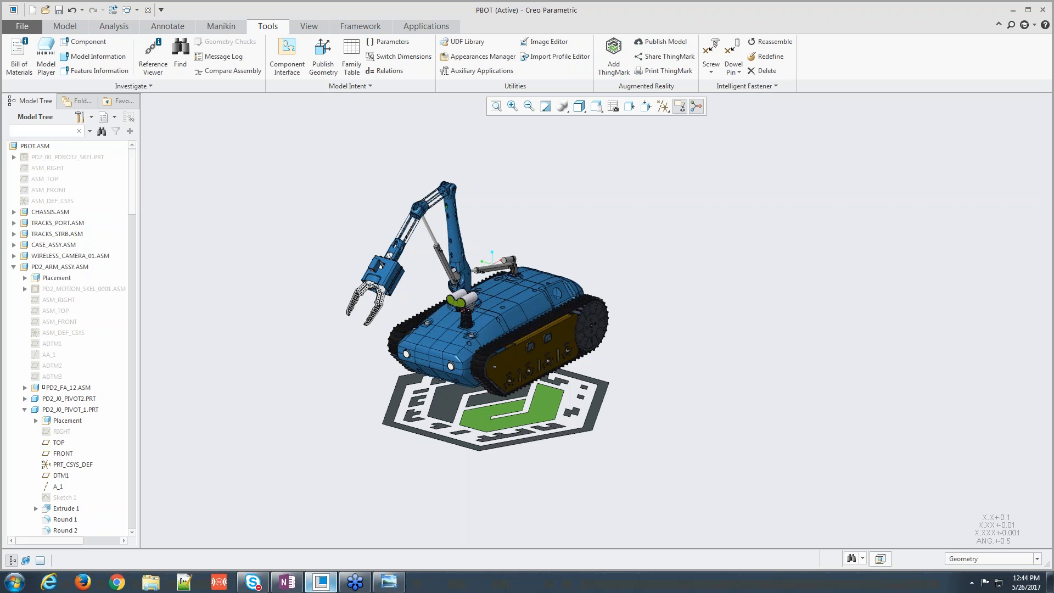
pyautogui.click(354, 585)
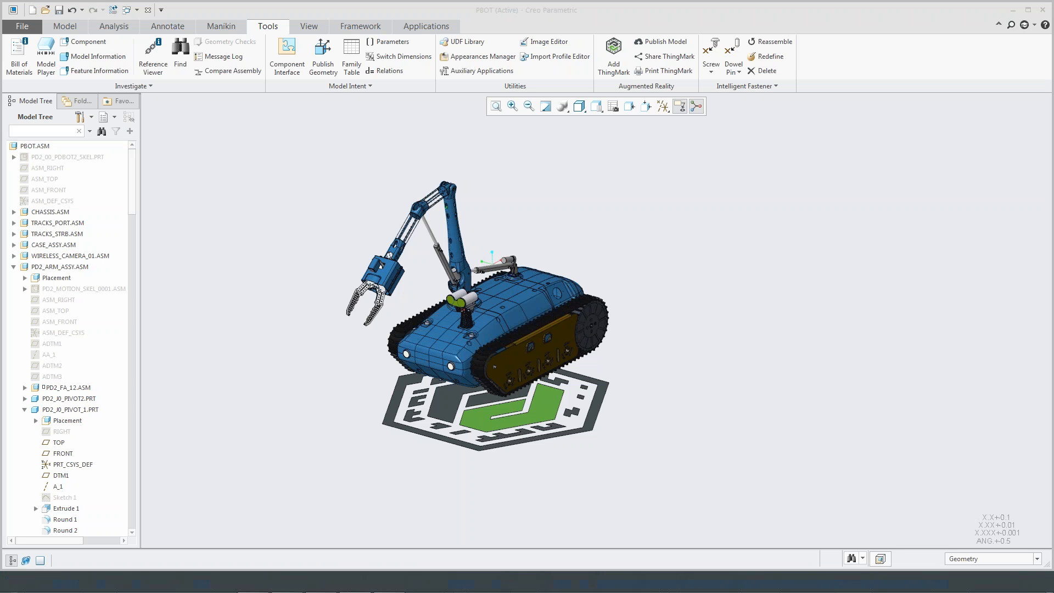